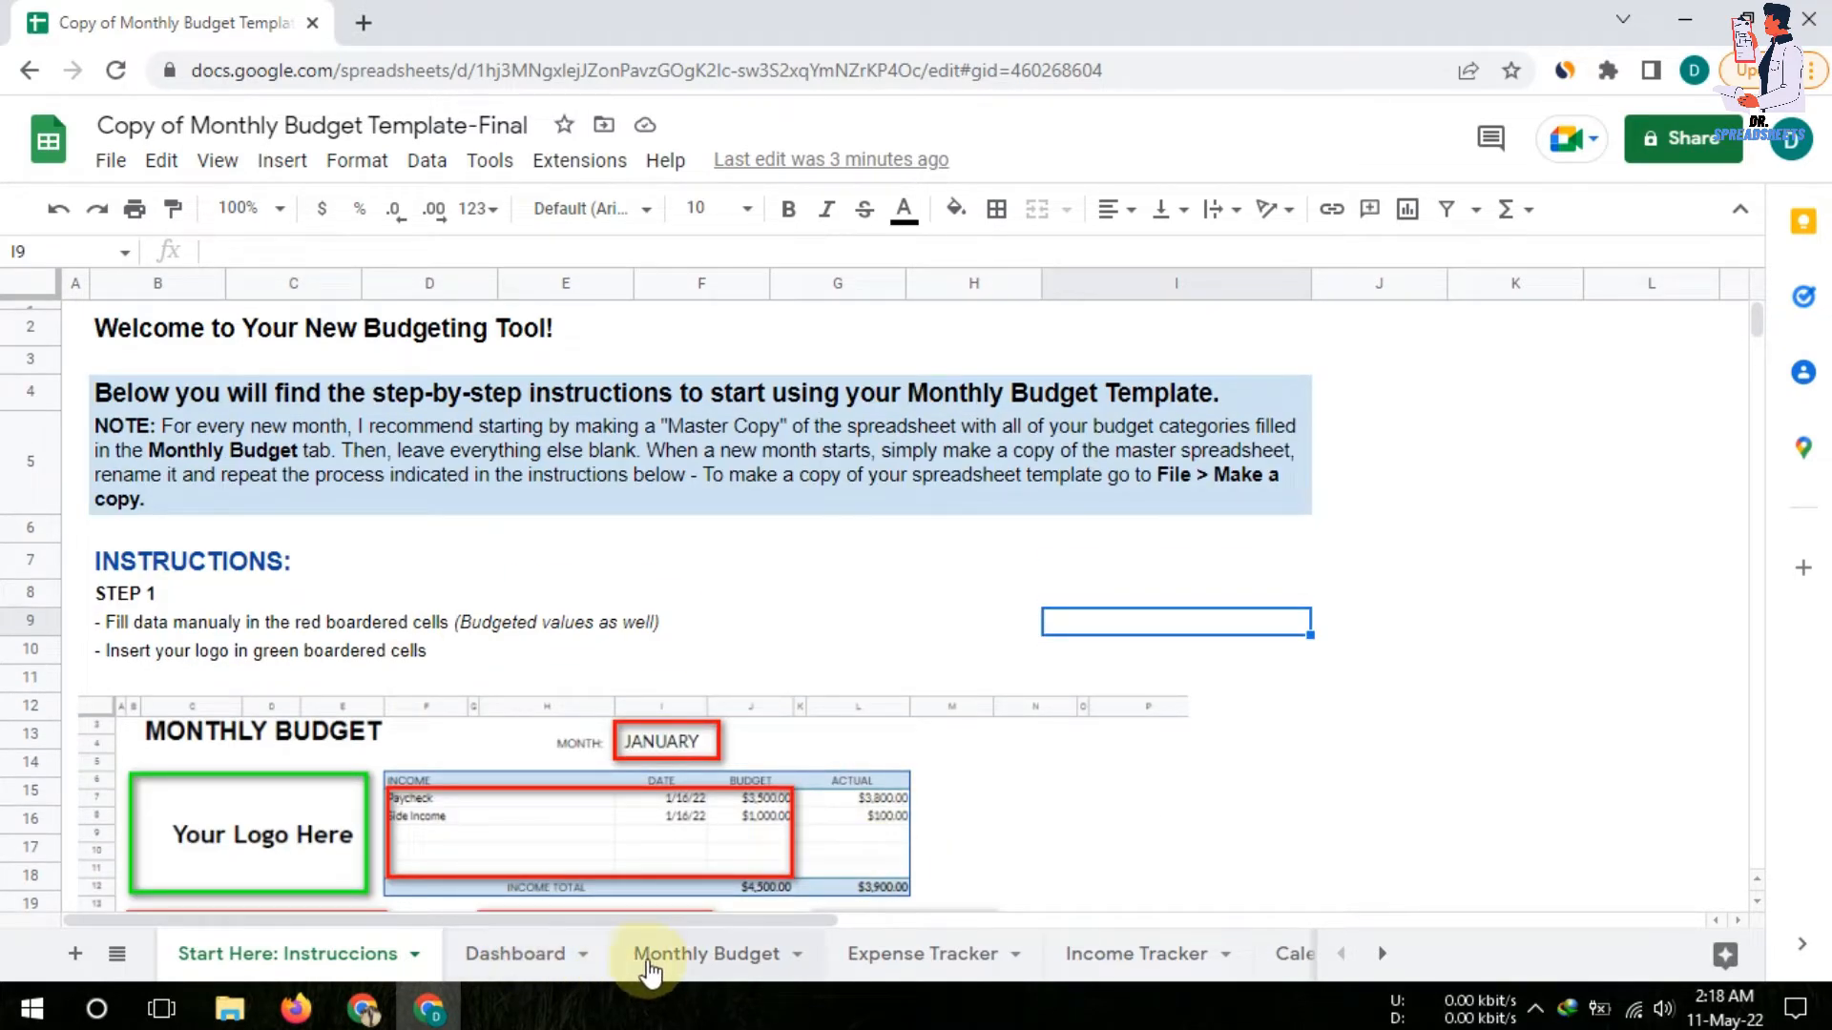
Open the Monthly Budget sheet and look over its layout from the header down to the budget tables
{"action": "left_click", "coordinate": [704, 956]}
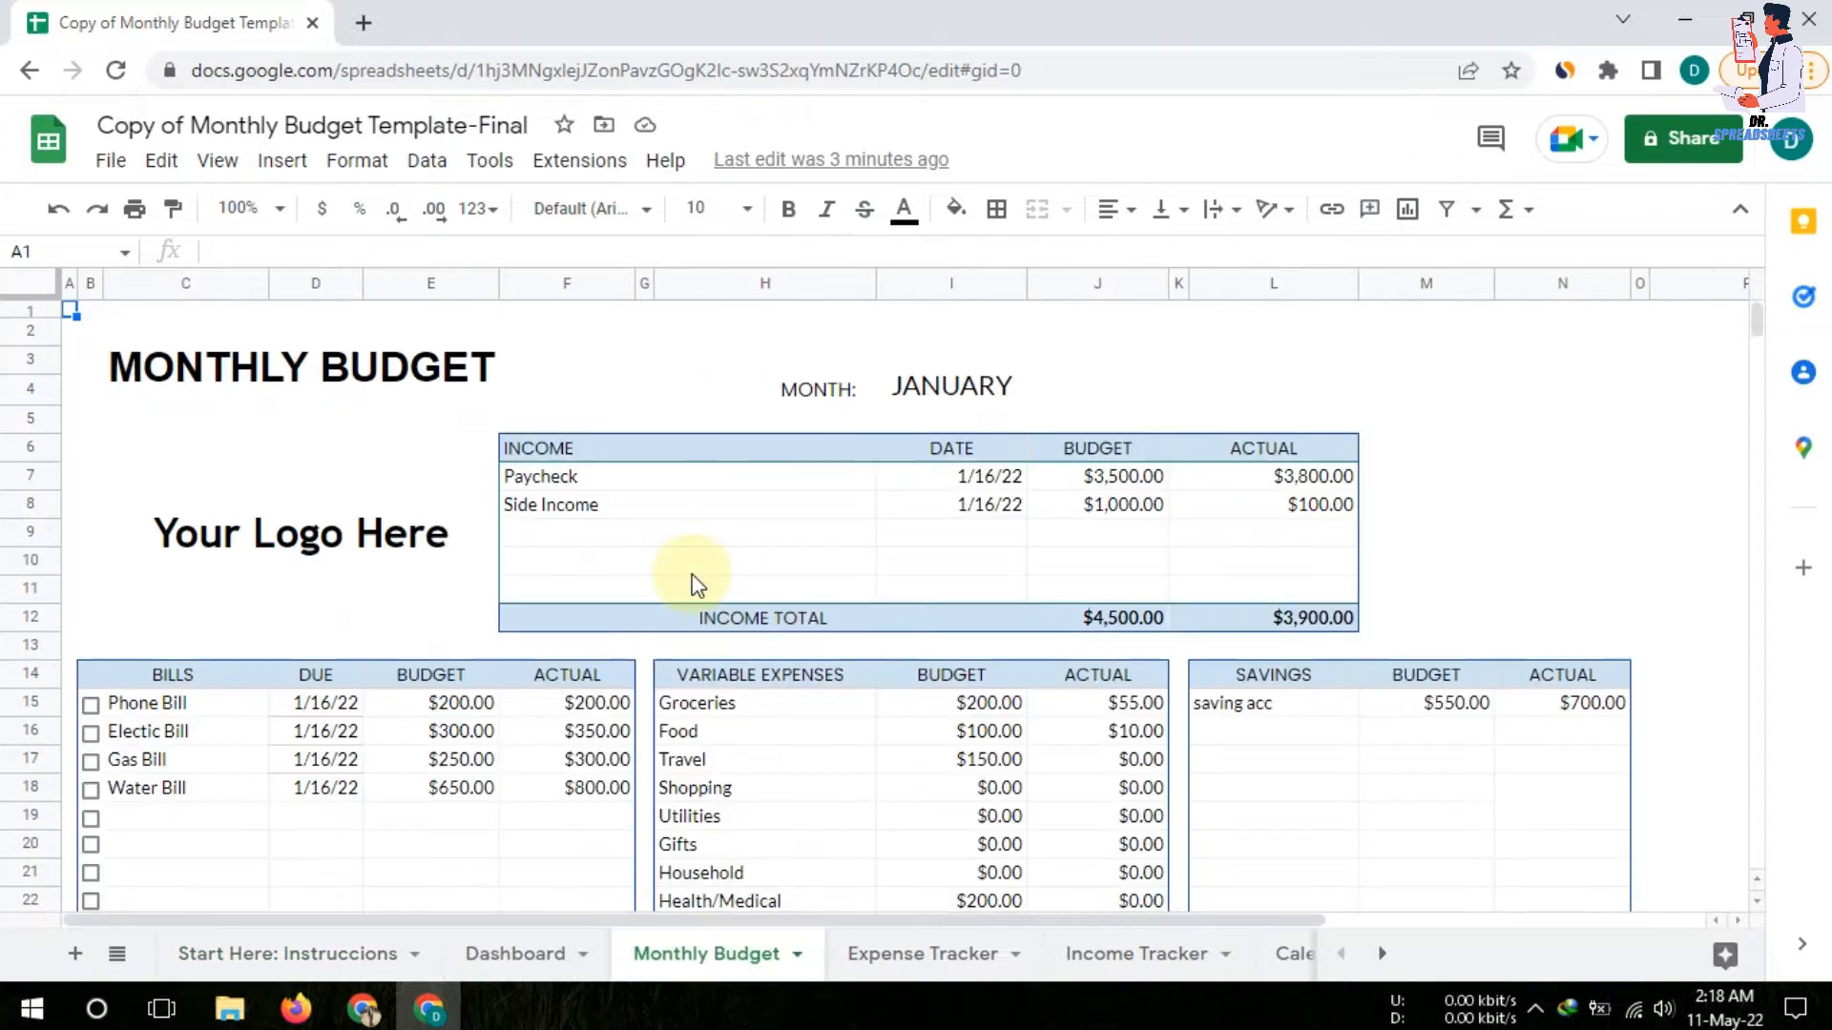
{"action": "scroll", "coordinate": [687, 577], "scroll_direction": "down", "scroll_amount": 2}
{"action": "scroll", "coordinate": [695, 580], "scroll_direction": "up", "scroll_amount": 2}
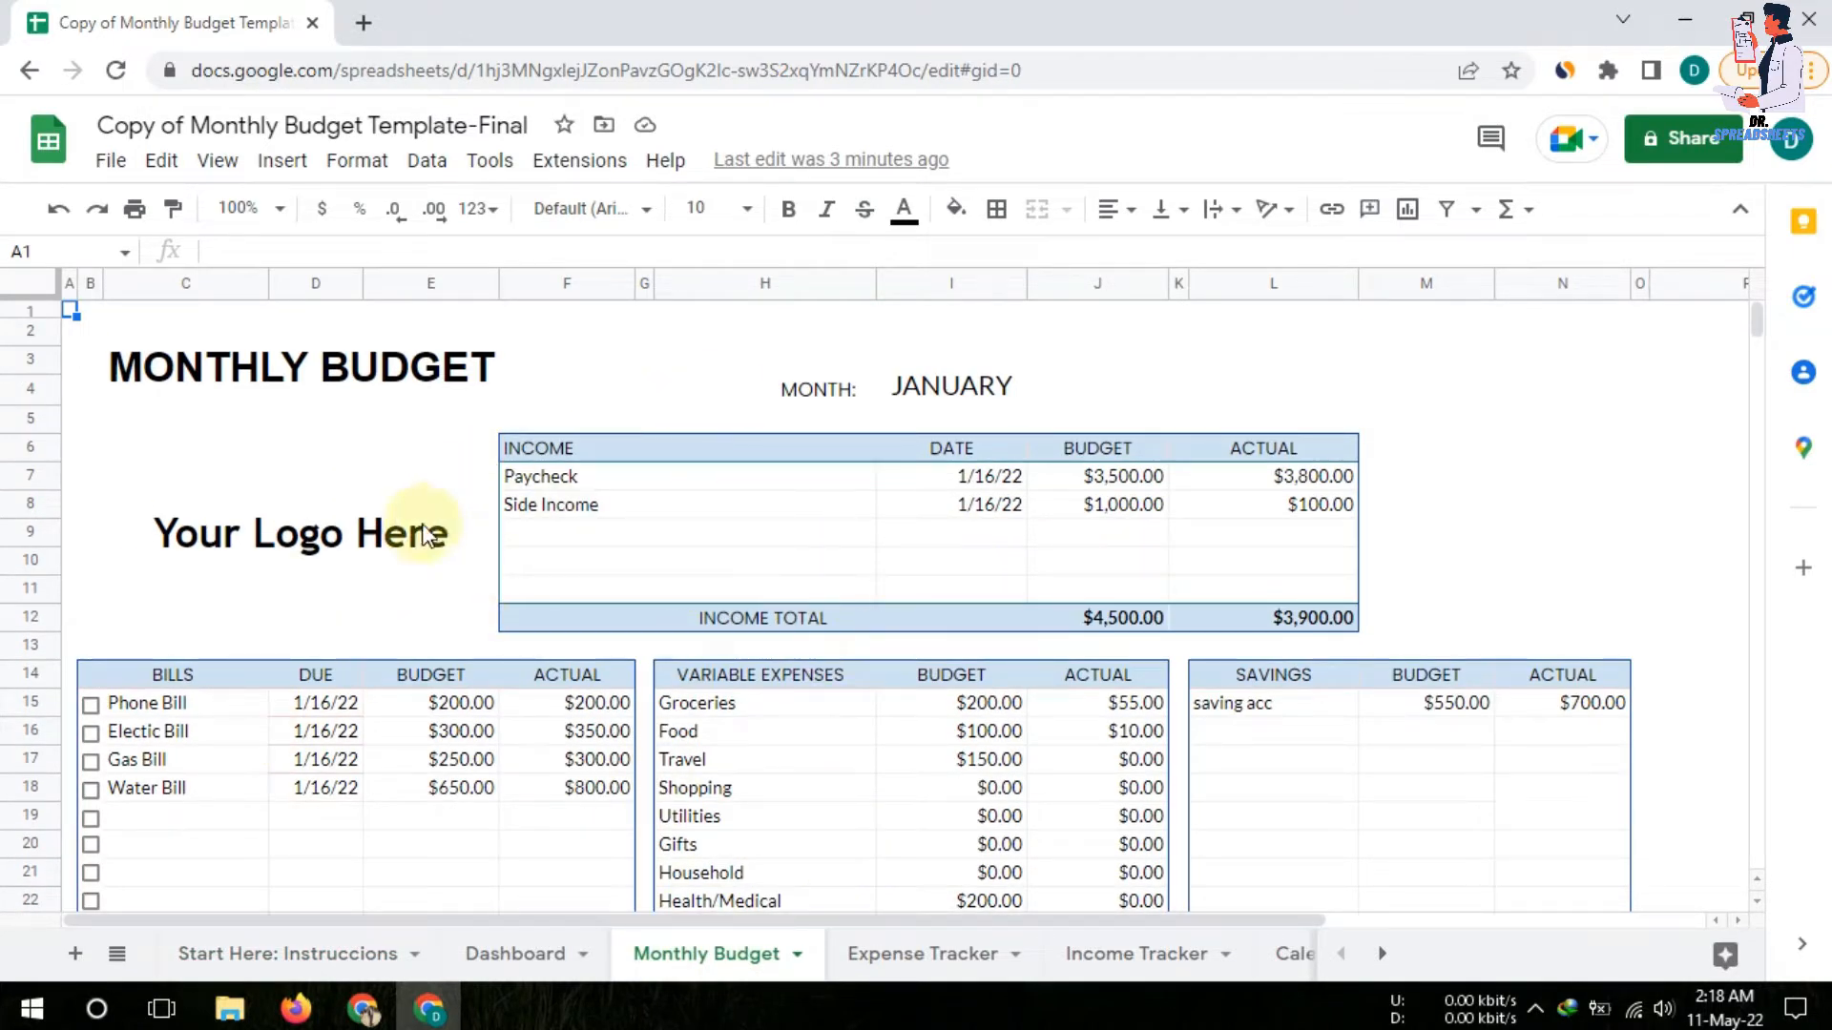
Select the logo placeholder, view the upload options for inserting an image over cells, and leave without inserting one
{"action": "left_click", "coordinate": [246, 537]}
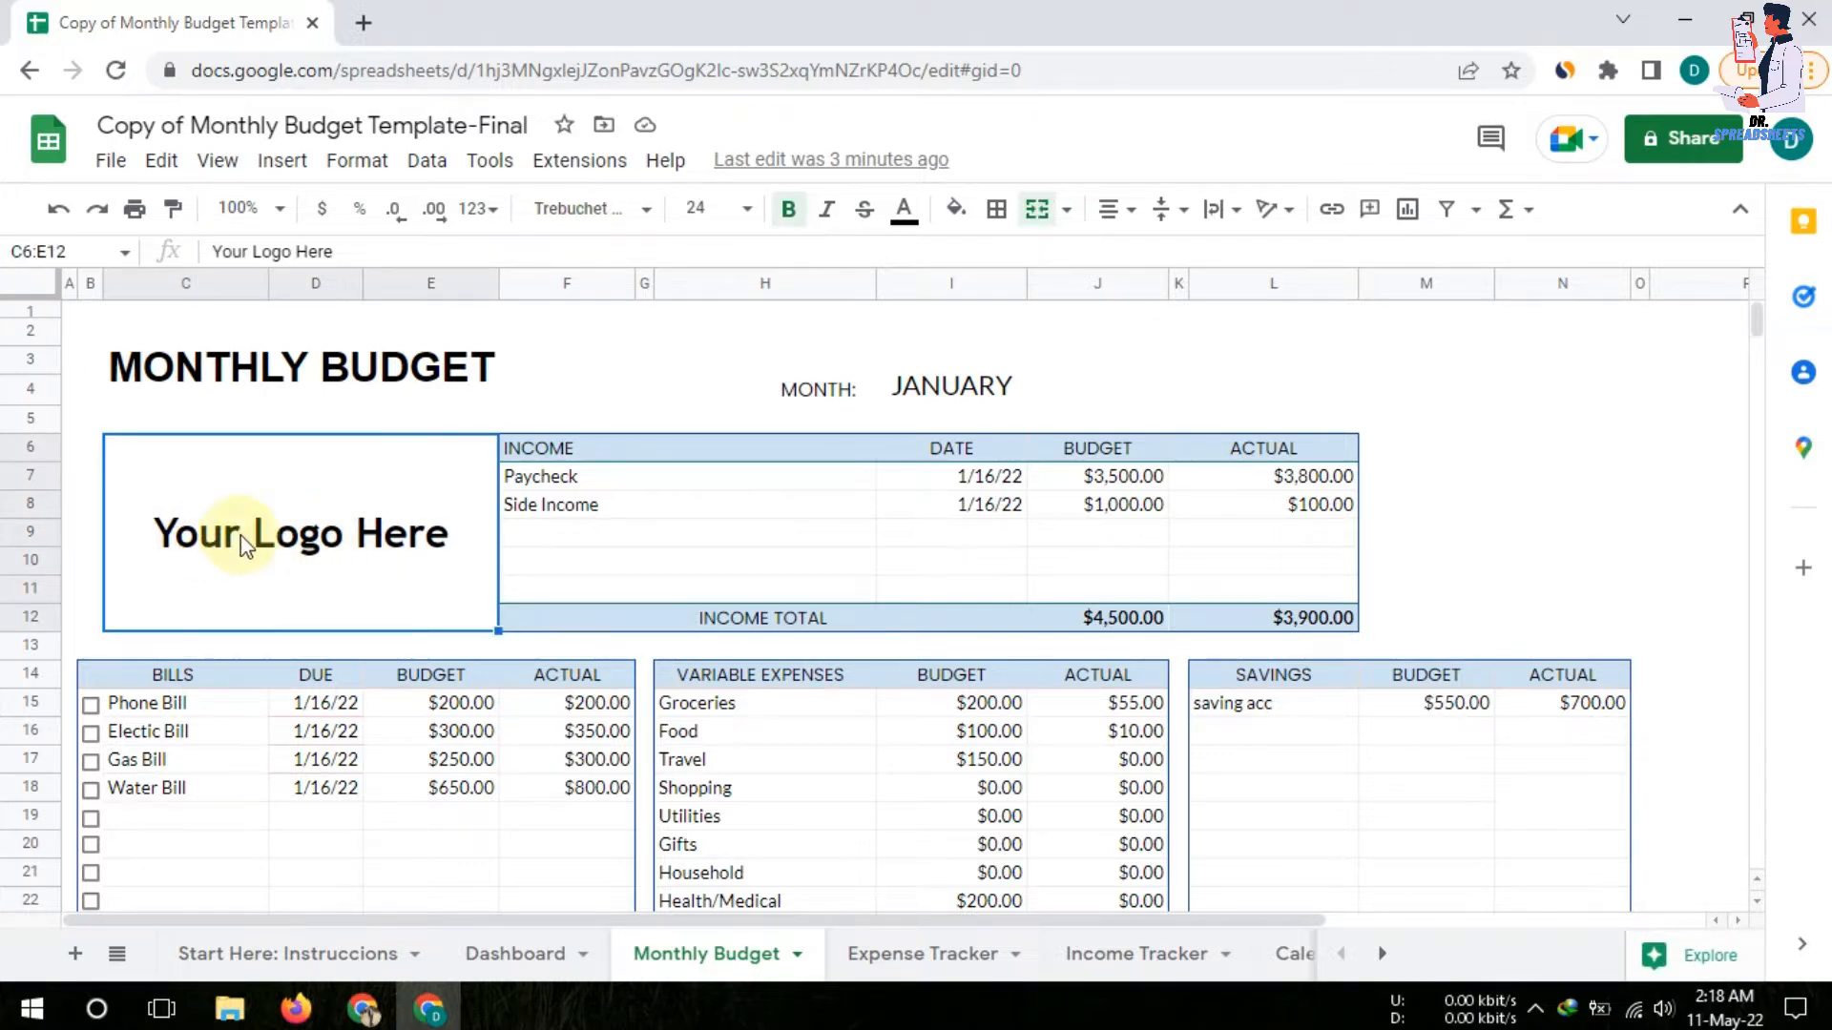
{"action": "left_click", "coordinate": [297, 163]}
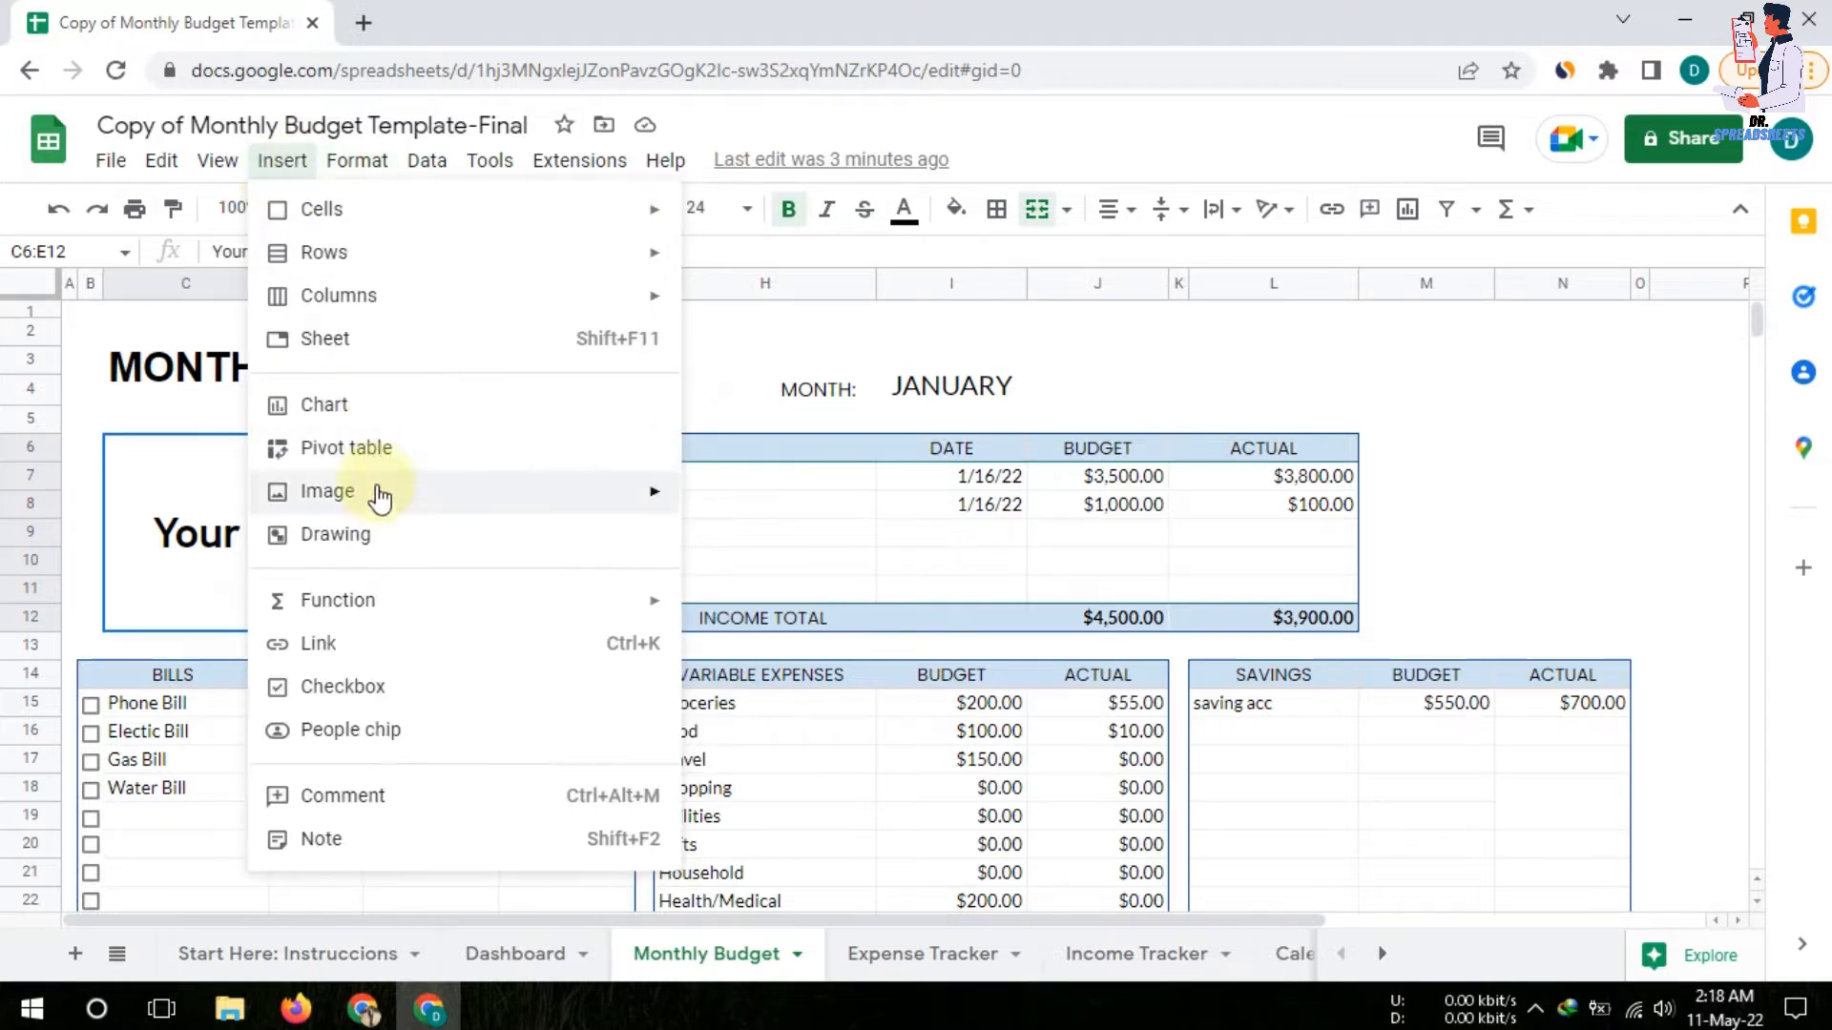
{"action": "mouse_move", "coordinate": [376, 493]}
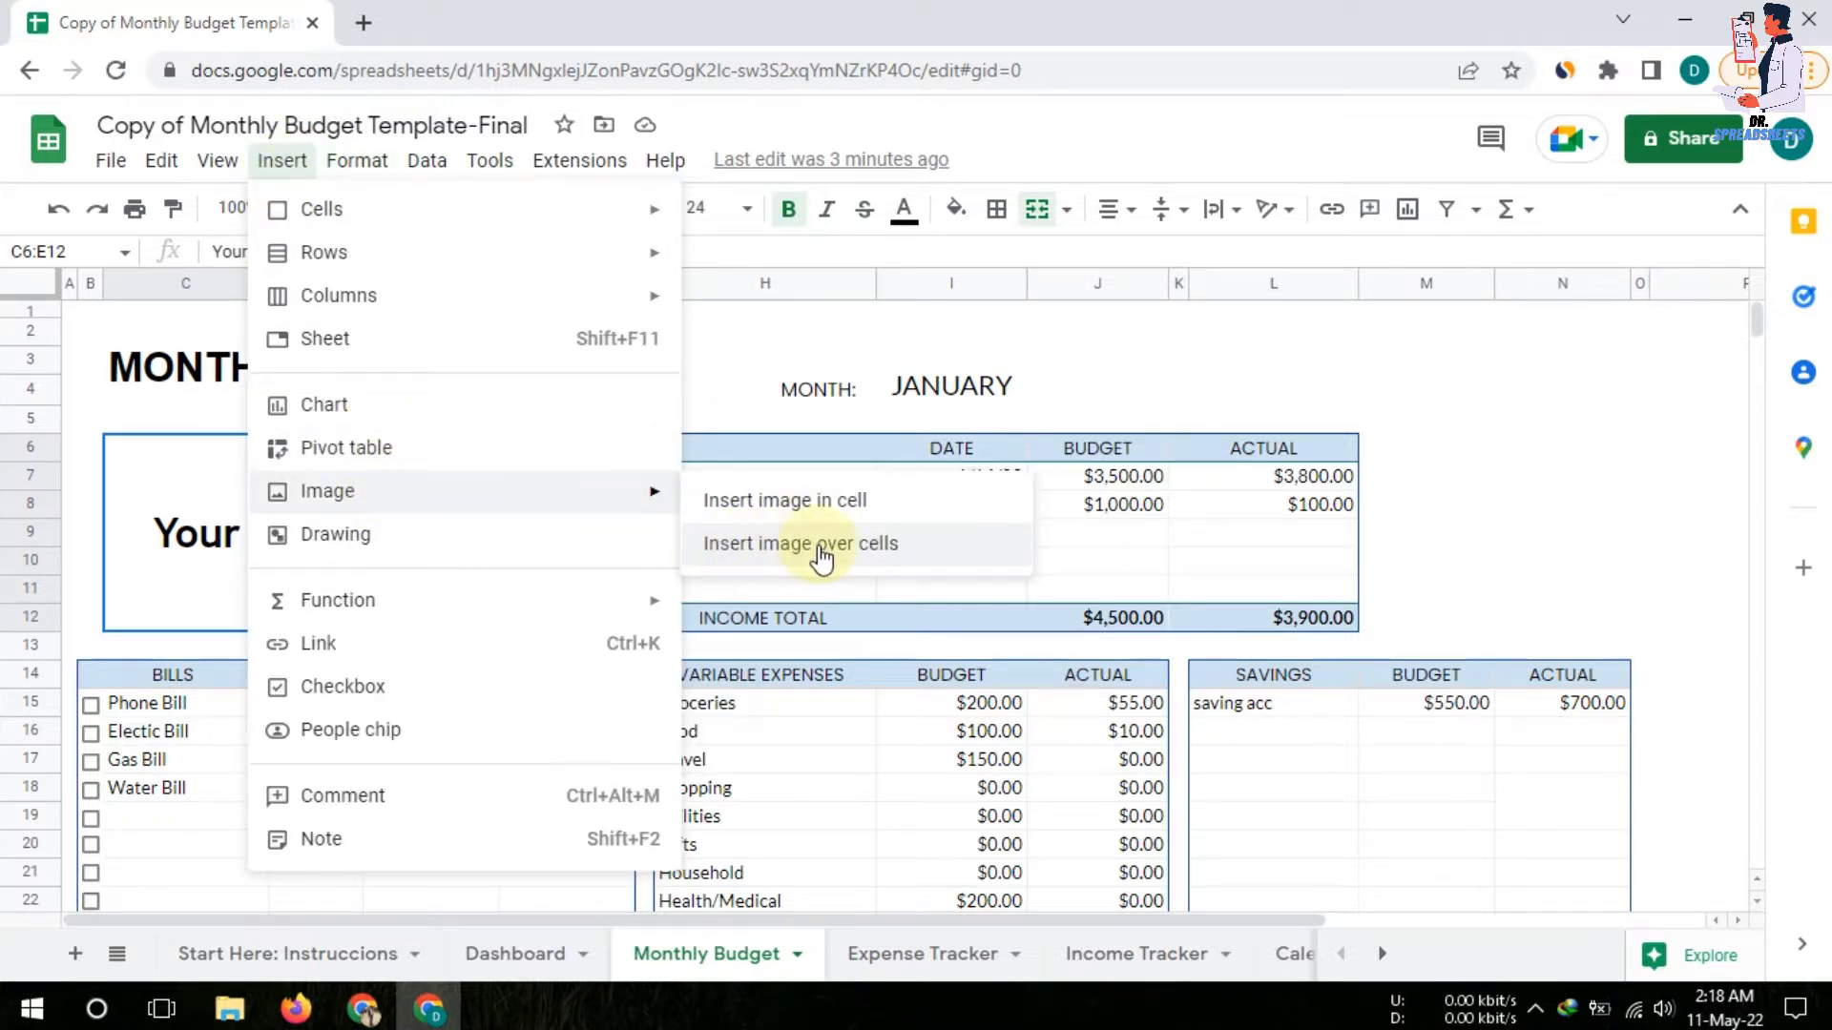
{"action": "left_click", "coordinate": [862, 548]}
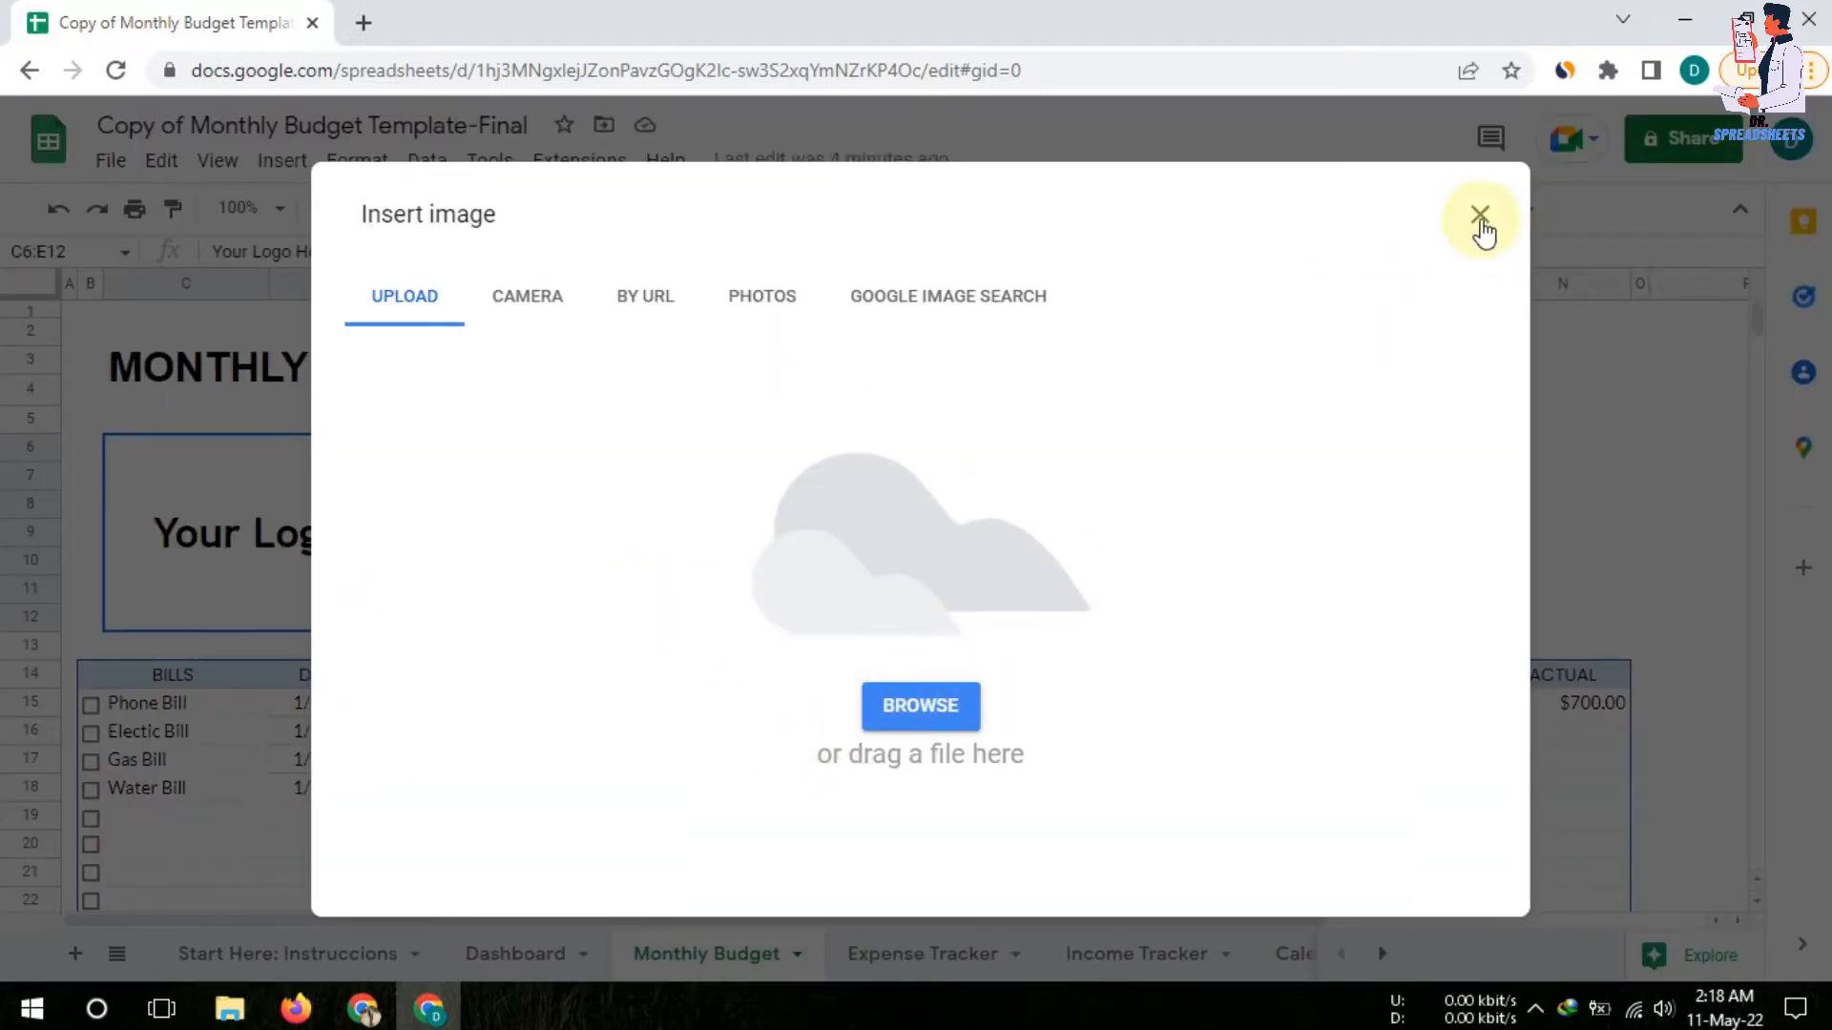
{"action": "left_click", "coordinate": [1480, 218]}
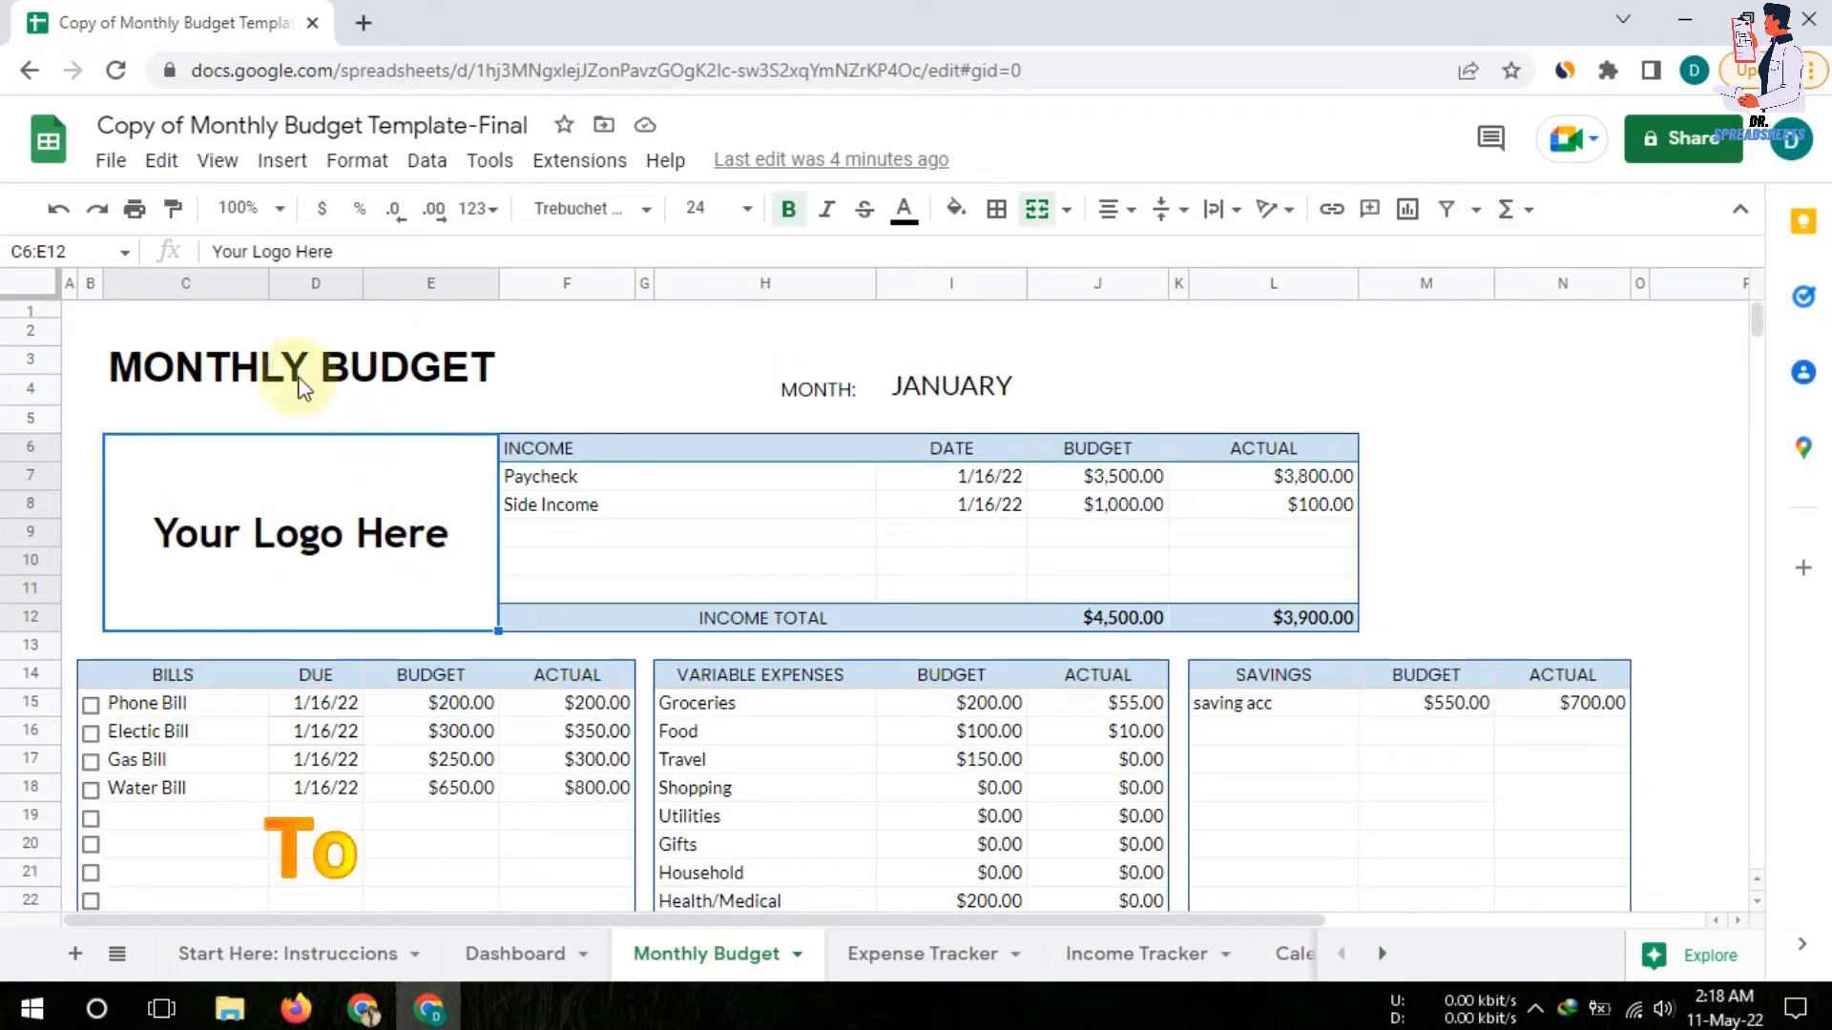
Examine the sheet title, the month cell and the income table's name, date, budget and actual cells
{"action": "left_click", "coordinate": [299, 386]}
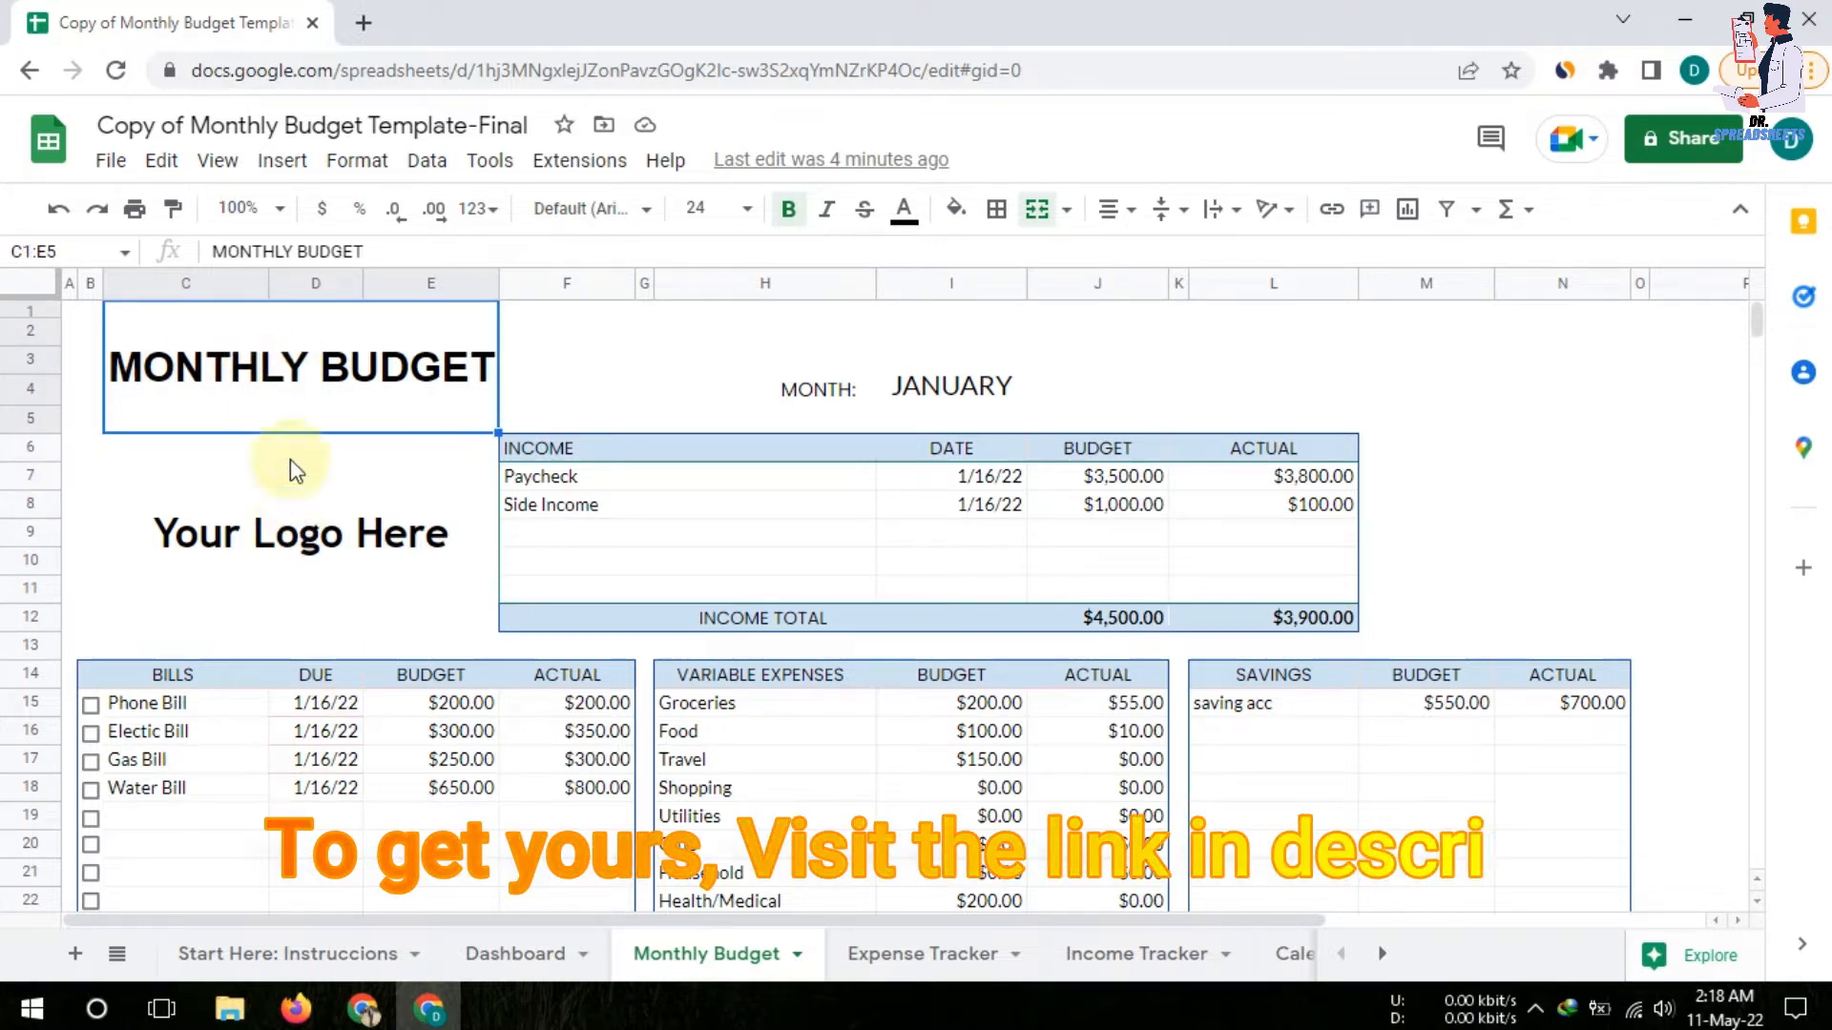
{"action": "left_click", "coordinate": [935, 391]}
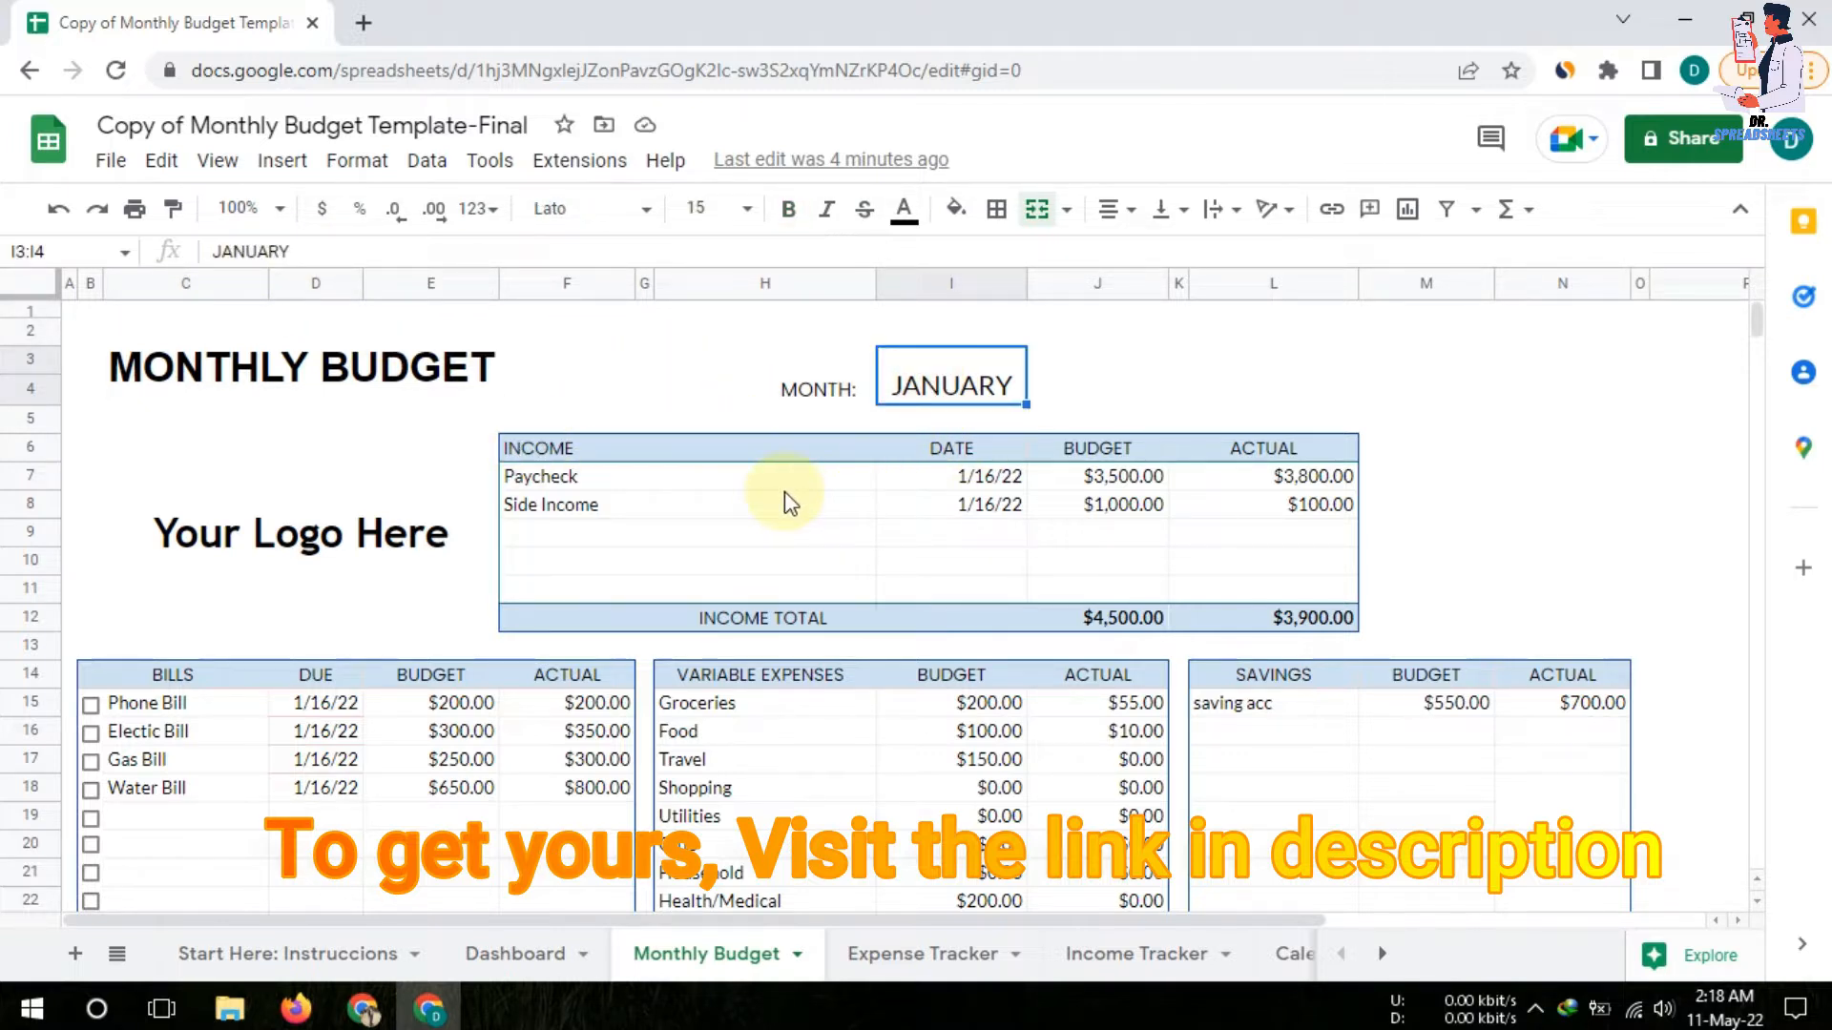
{"action": "left_click", "coordinate": [607, 480]}
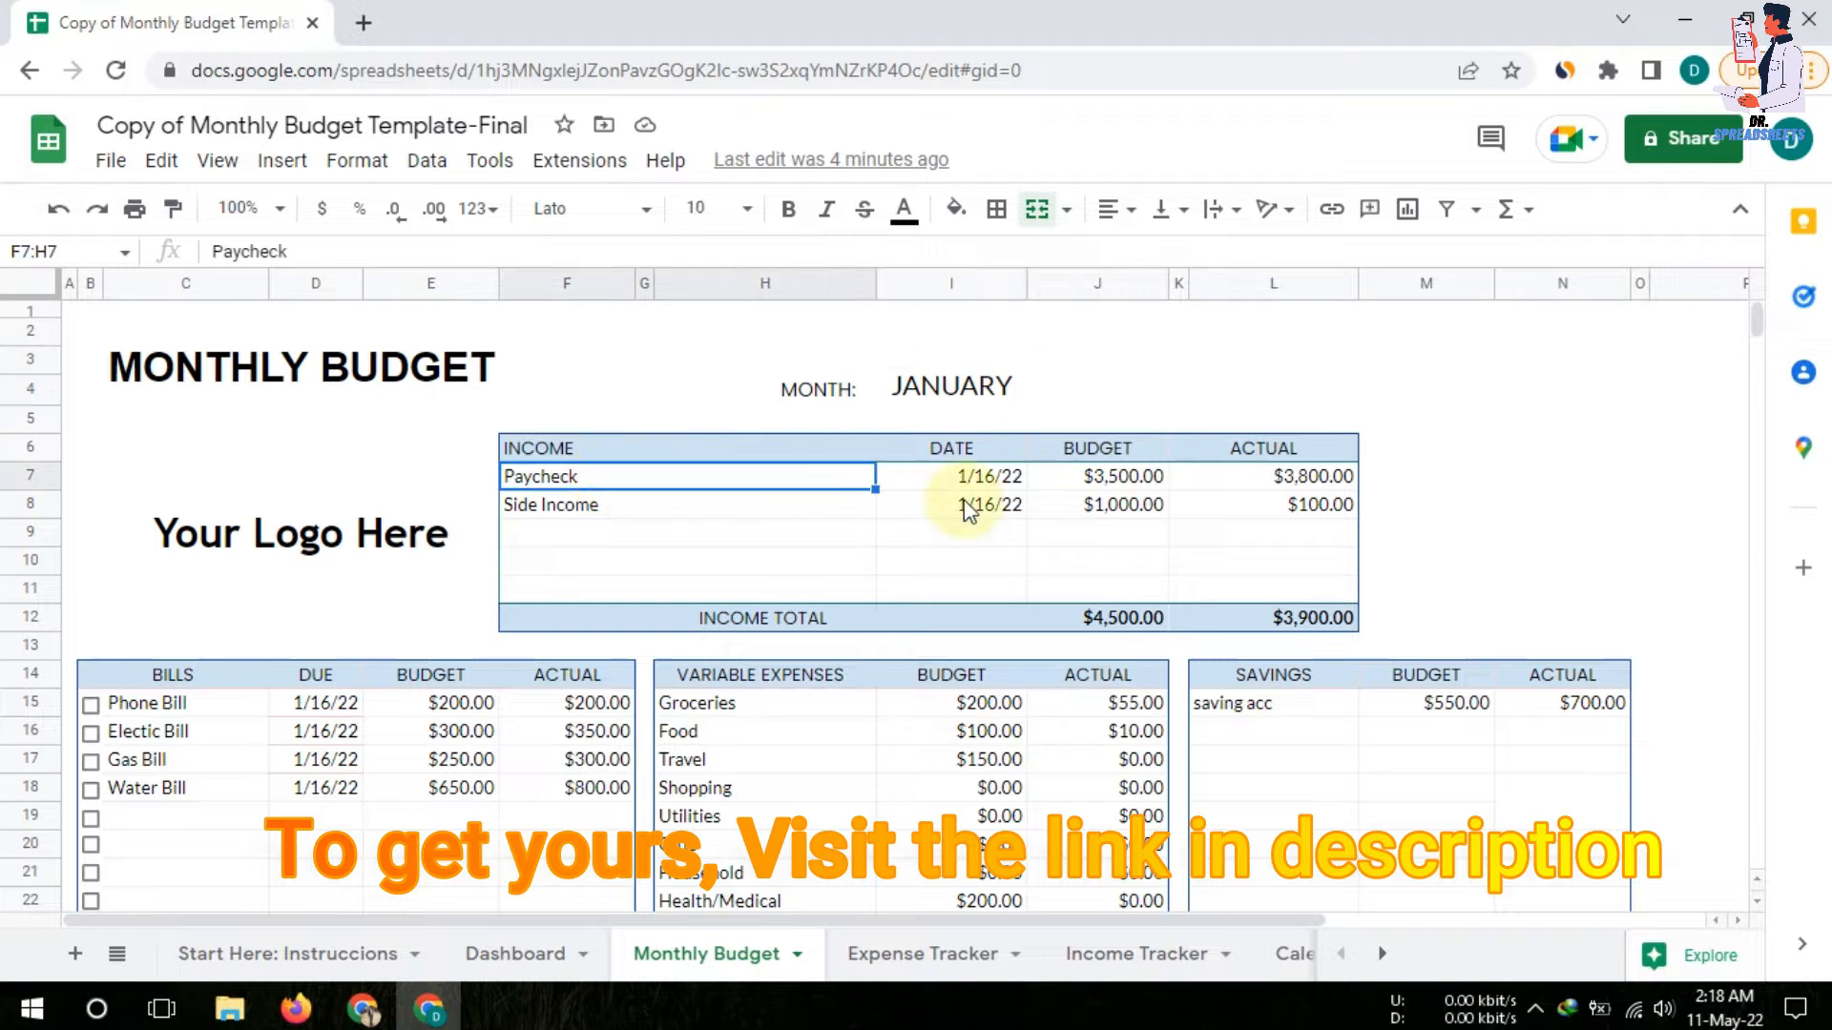
{"action": "left_click_drag", "start_coordinate": [627, 460], "coordinate": [1129, 601]}
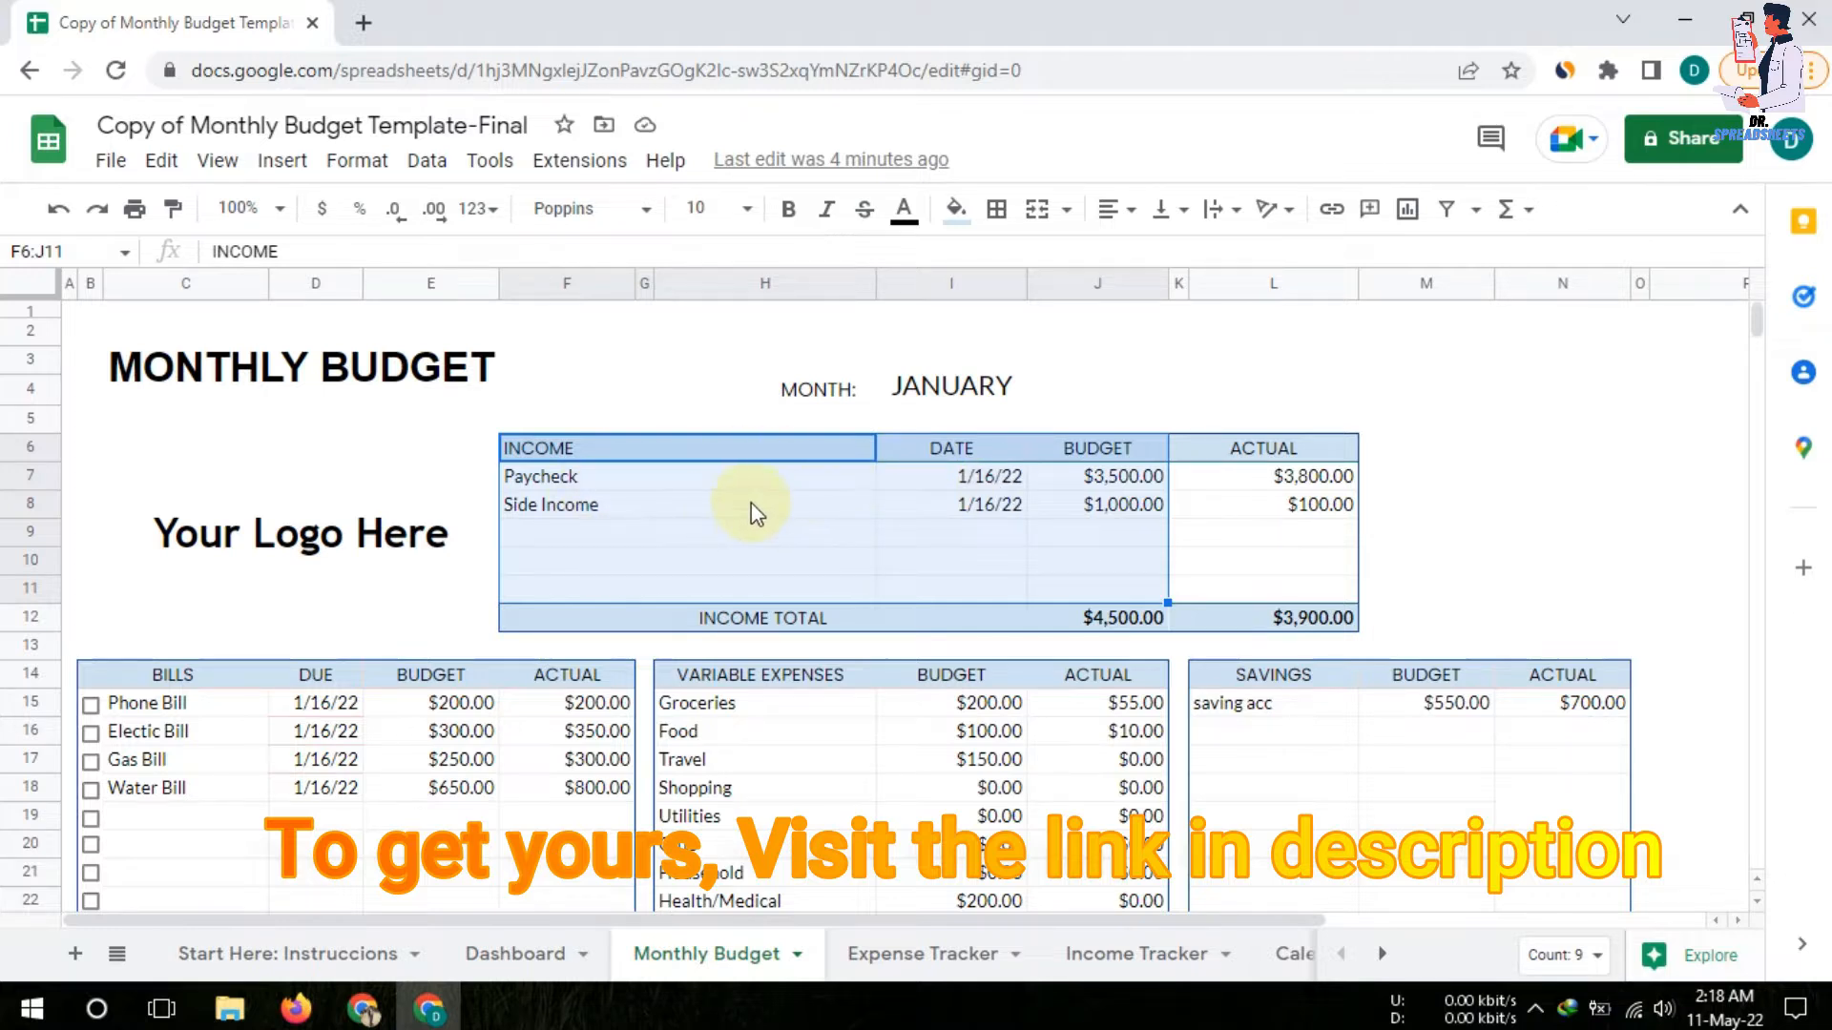
{"action": "left_click", "coordinate": [725, 530]}
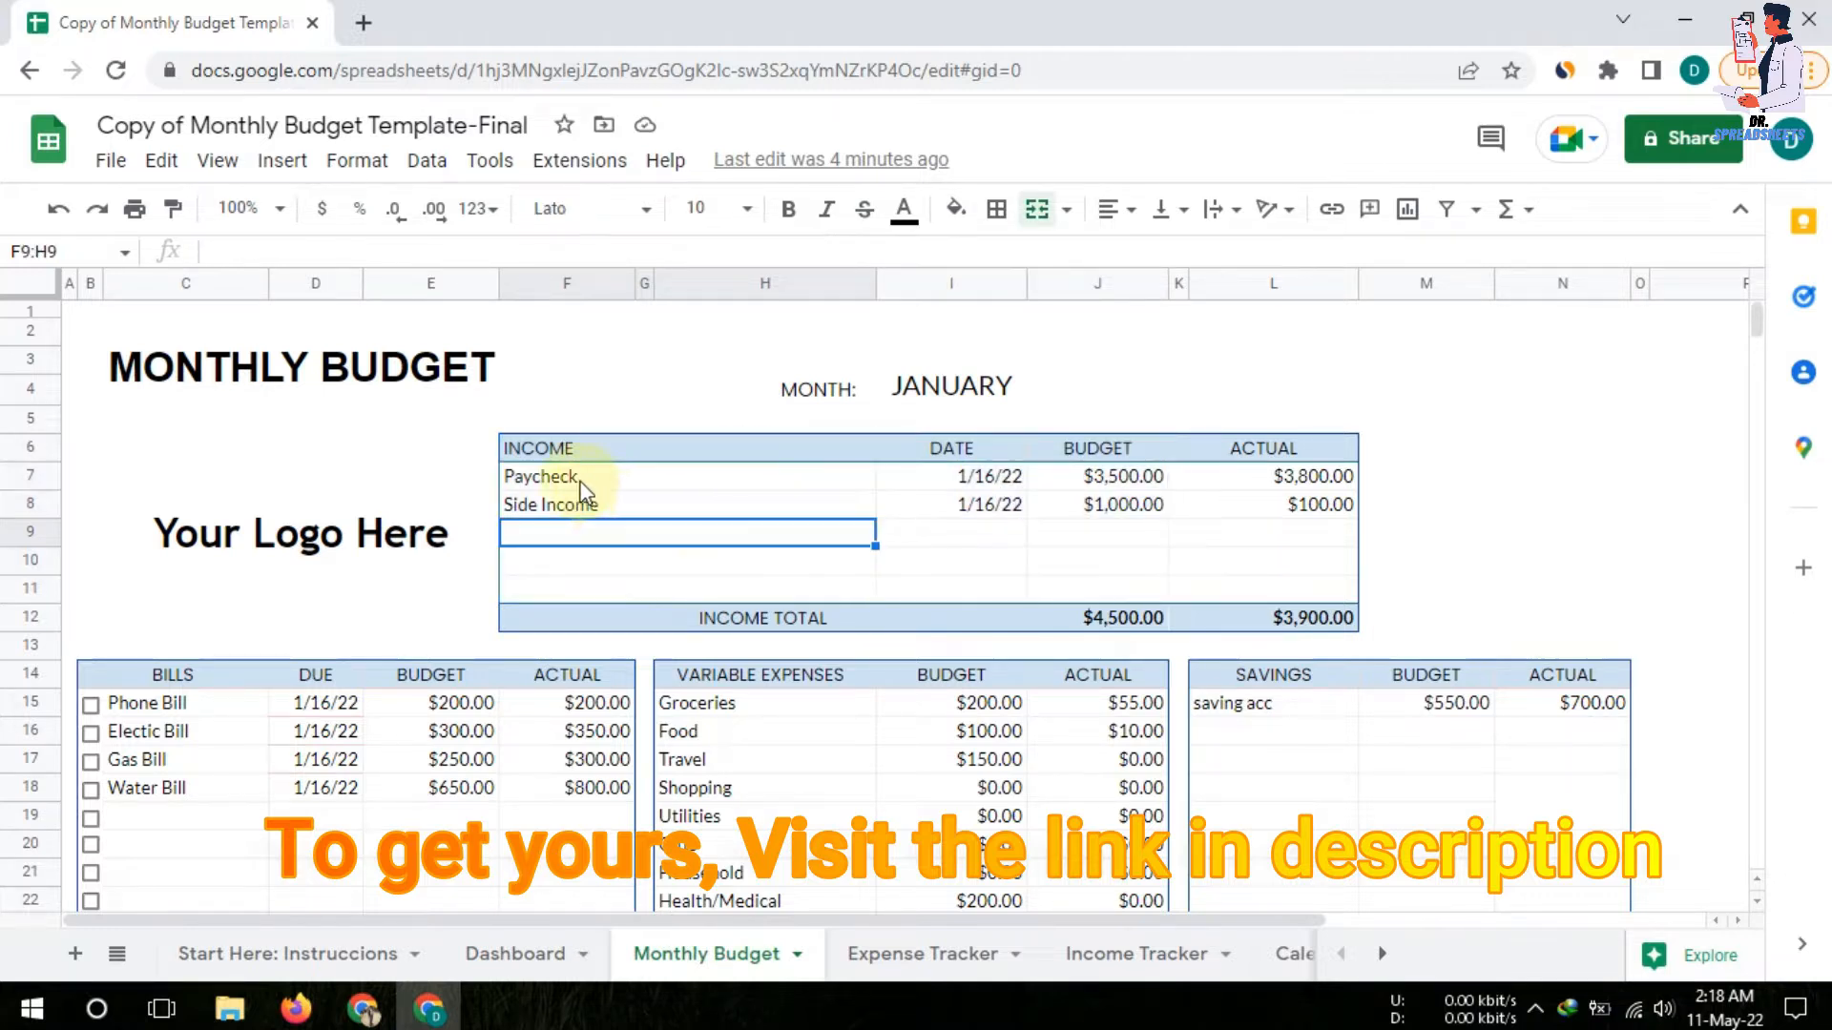
{"action": "left_click", "coordinate": [1110, 483]}
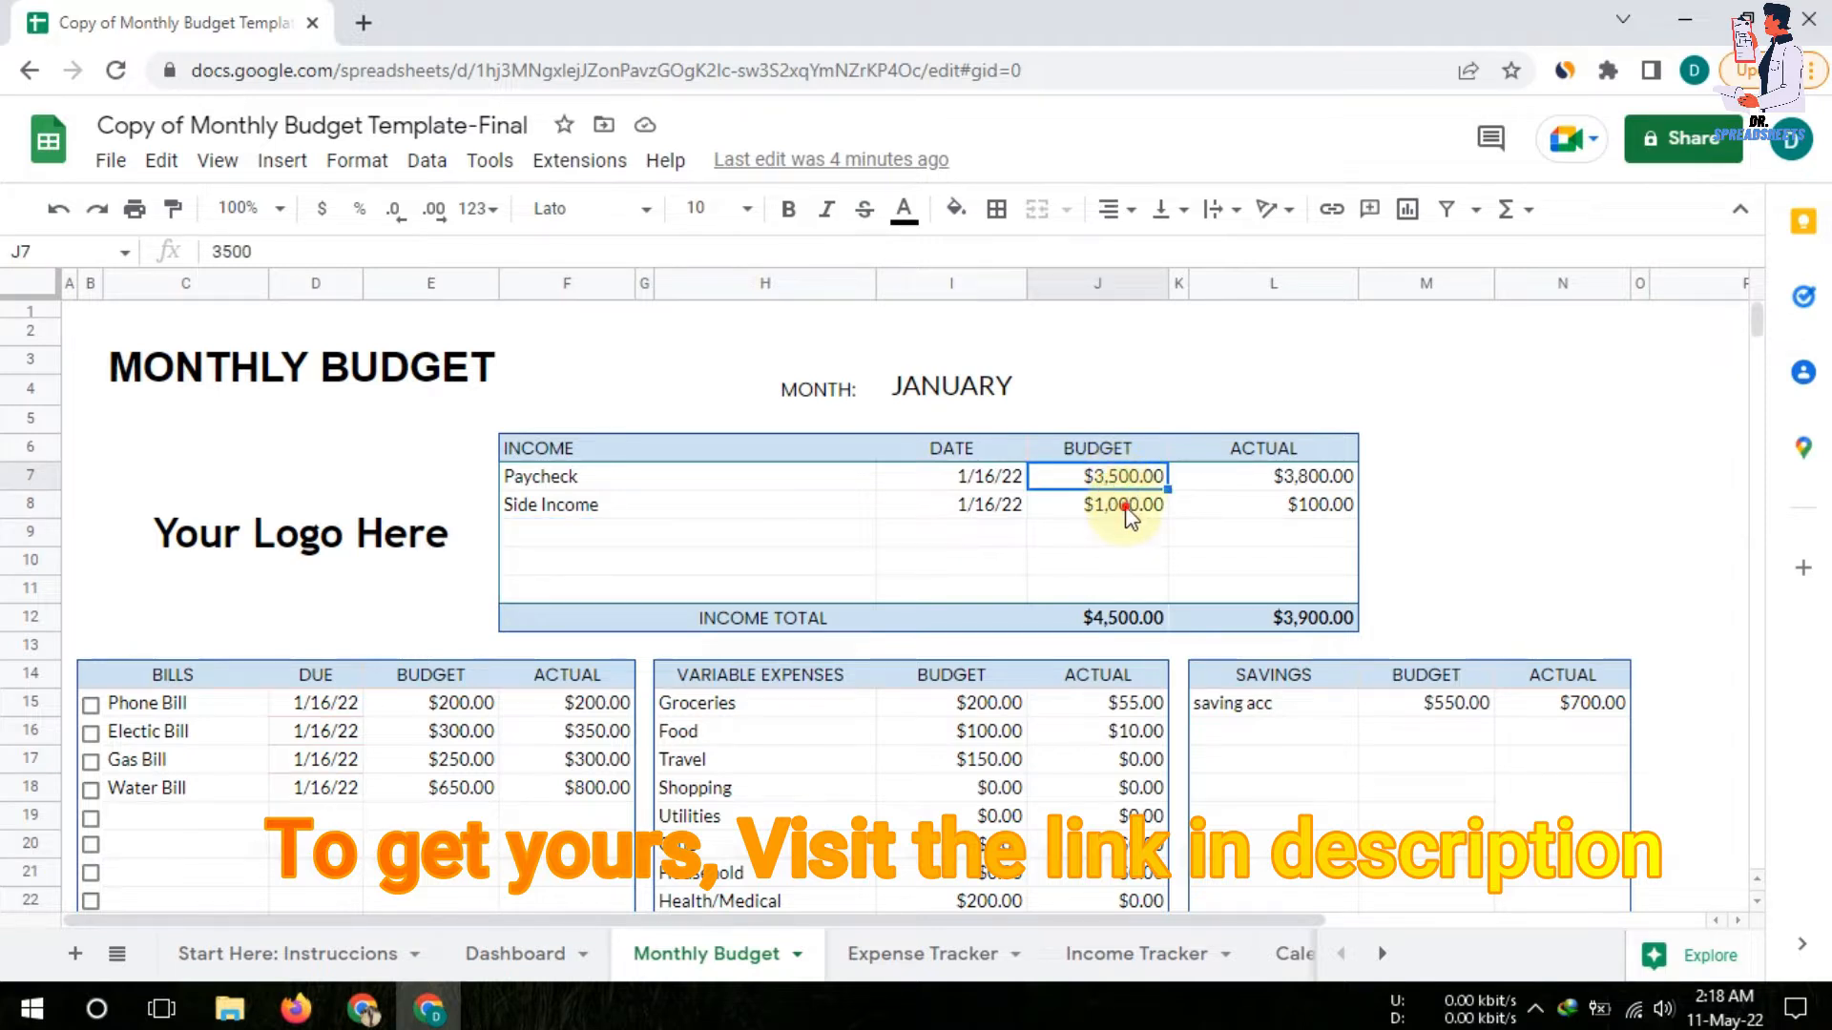
{"action": "left_click", "coordinate": [1126, 507]}
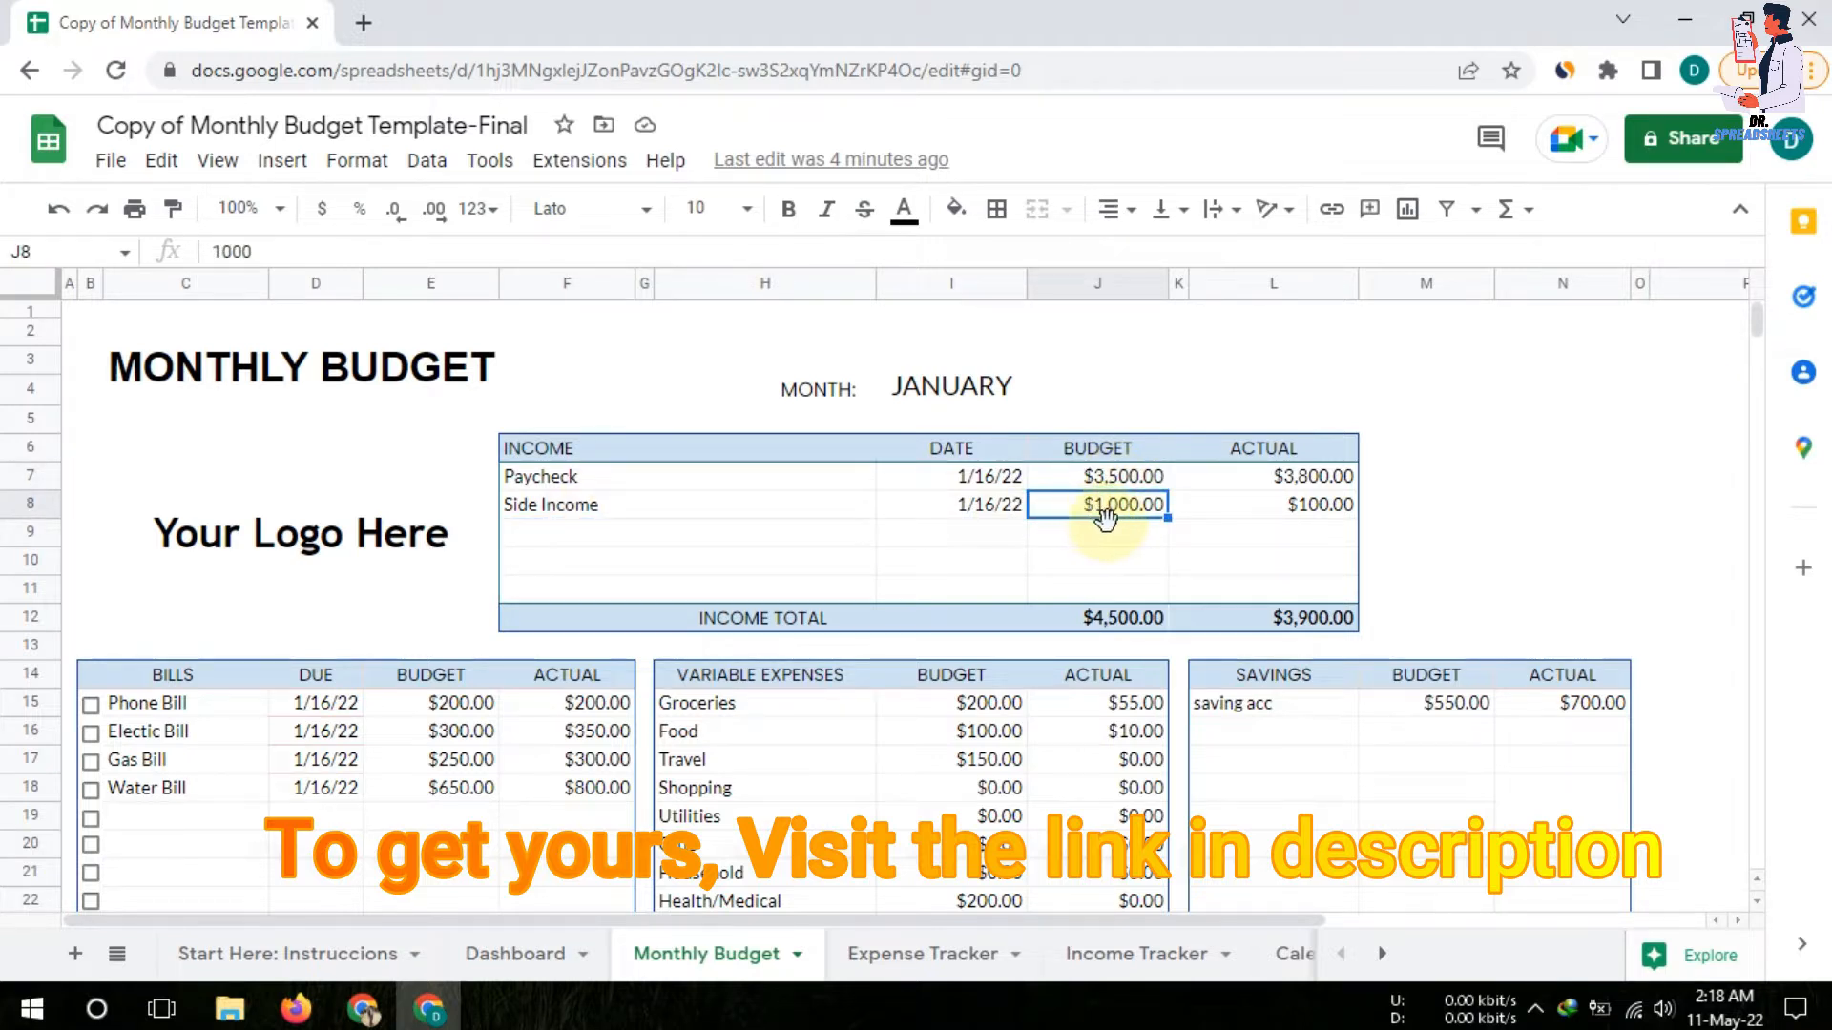
{"action": "left_click", "coordinate": [1226, 513]}
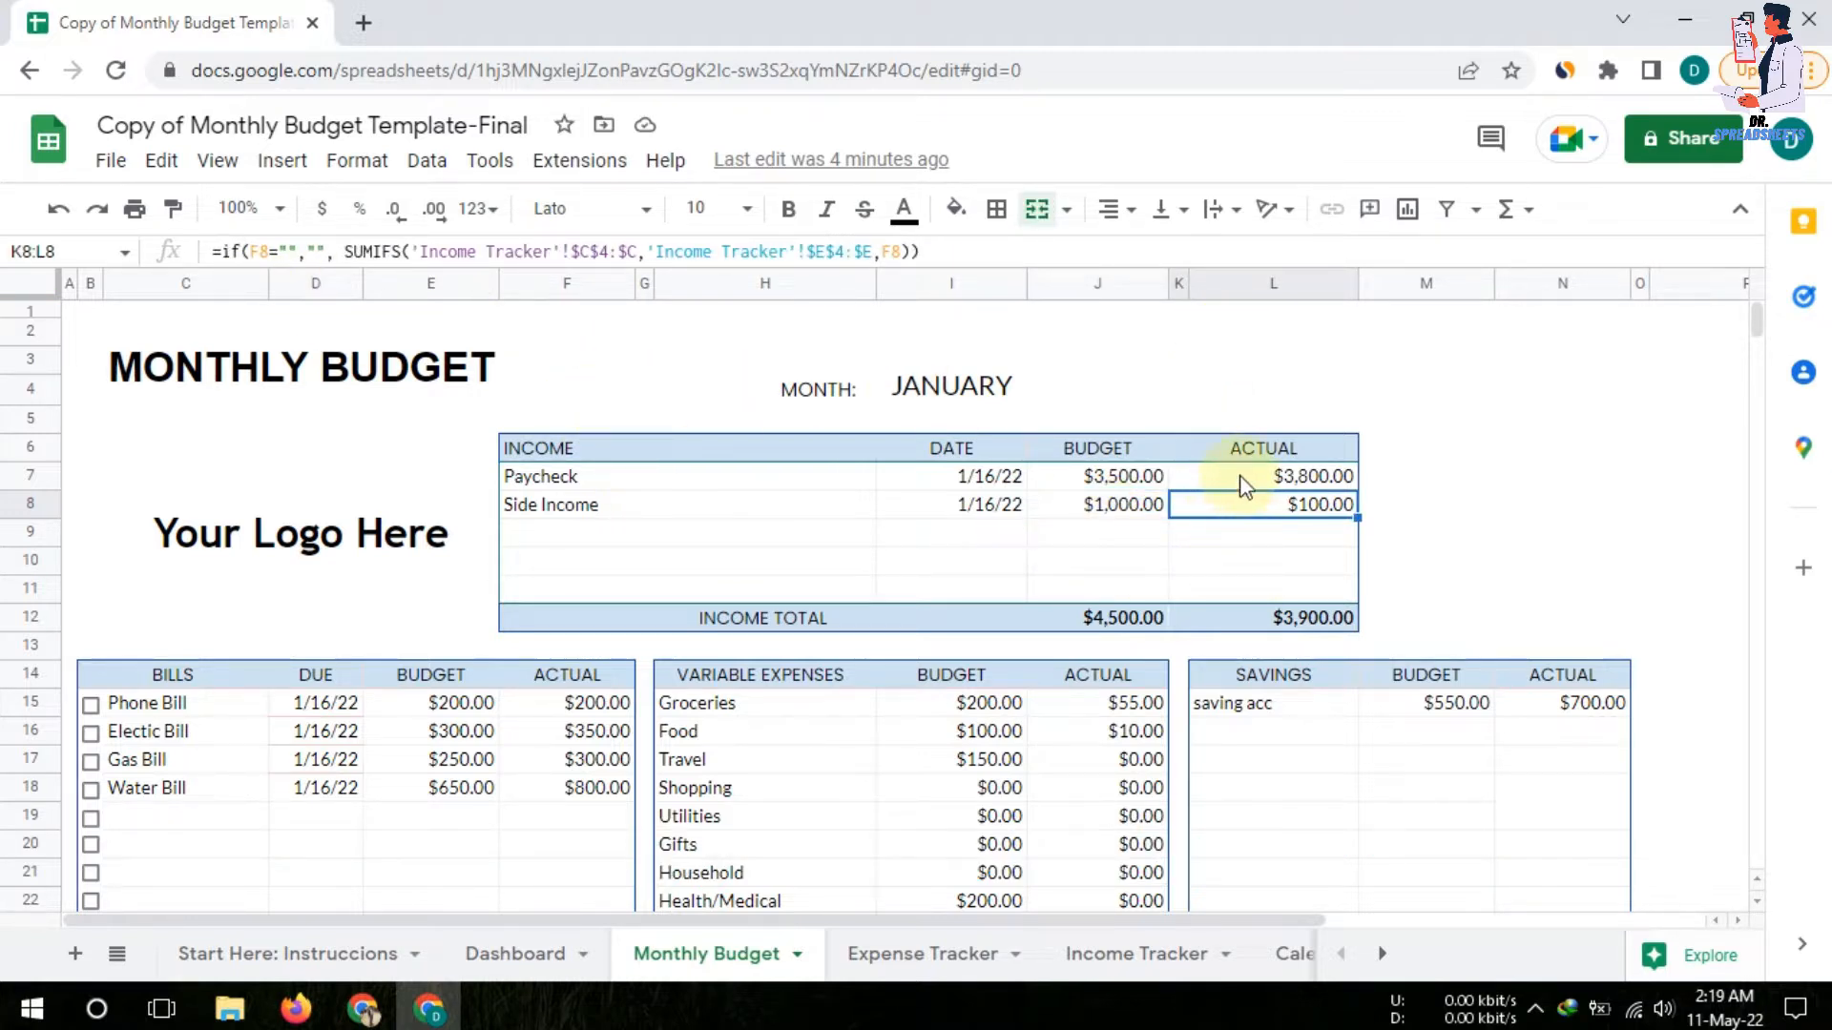
Examine the Bills table, including its first empty row's name, due date and budget cells
{"action": "scroll", "coordinate": [568, 496], "scroll_direction": "down", "scroll_amount": 3}
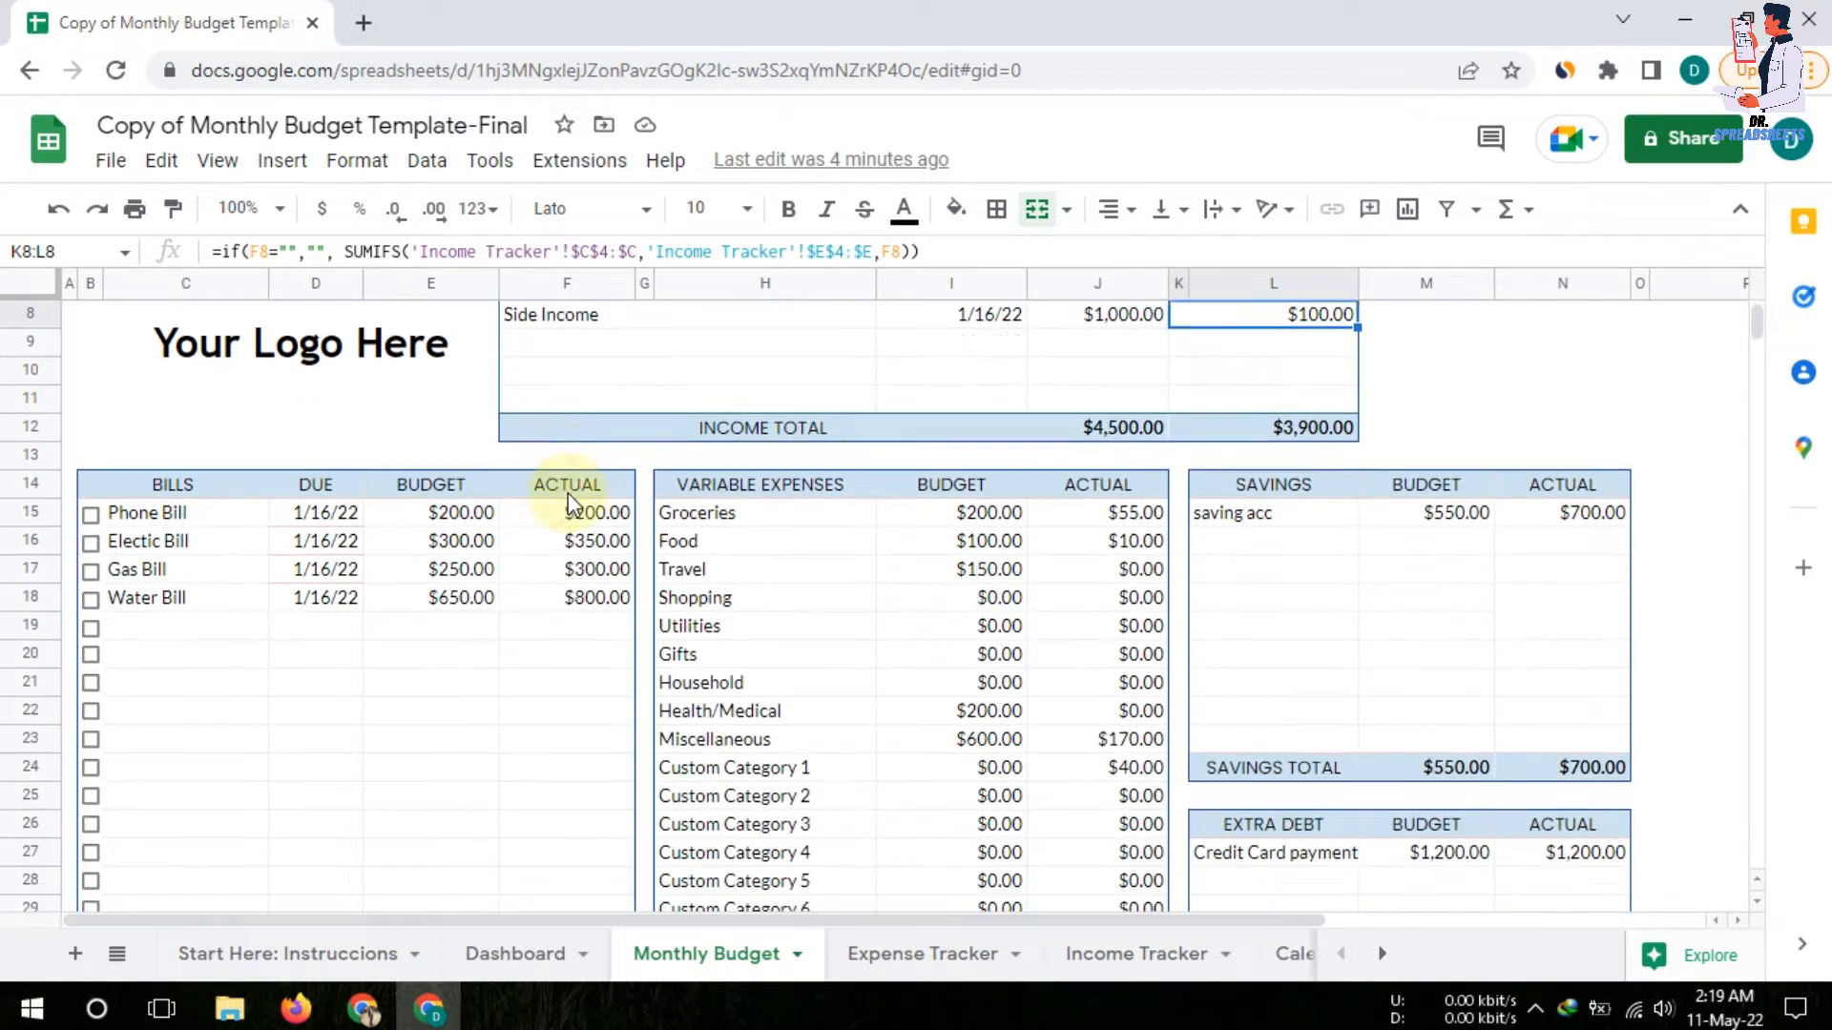
{"action": "left_click", "coordinate": [209, 572]}
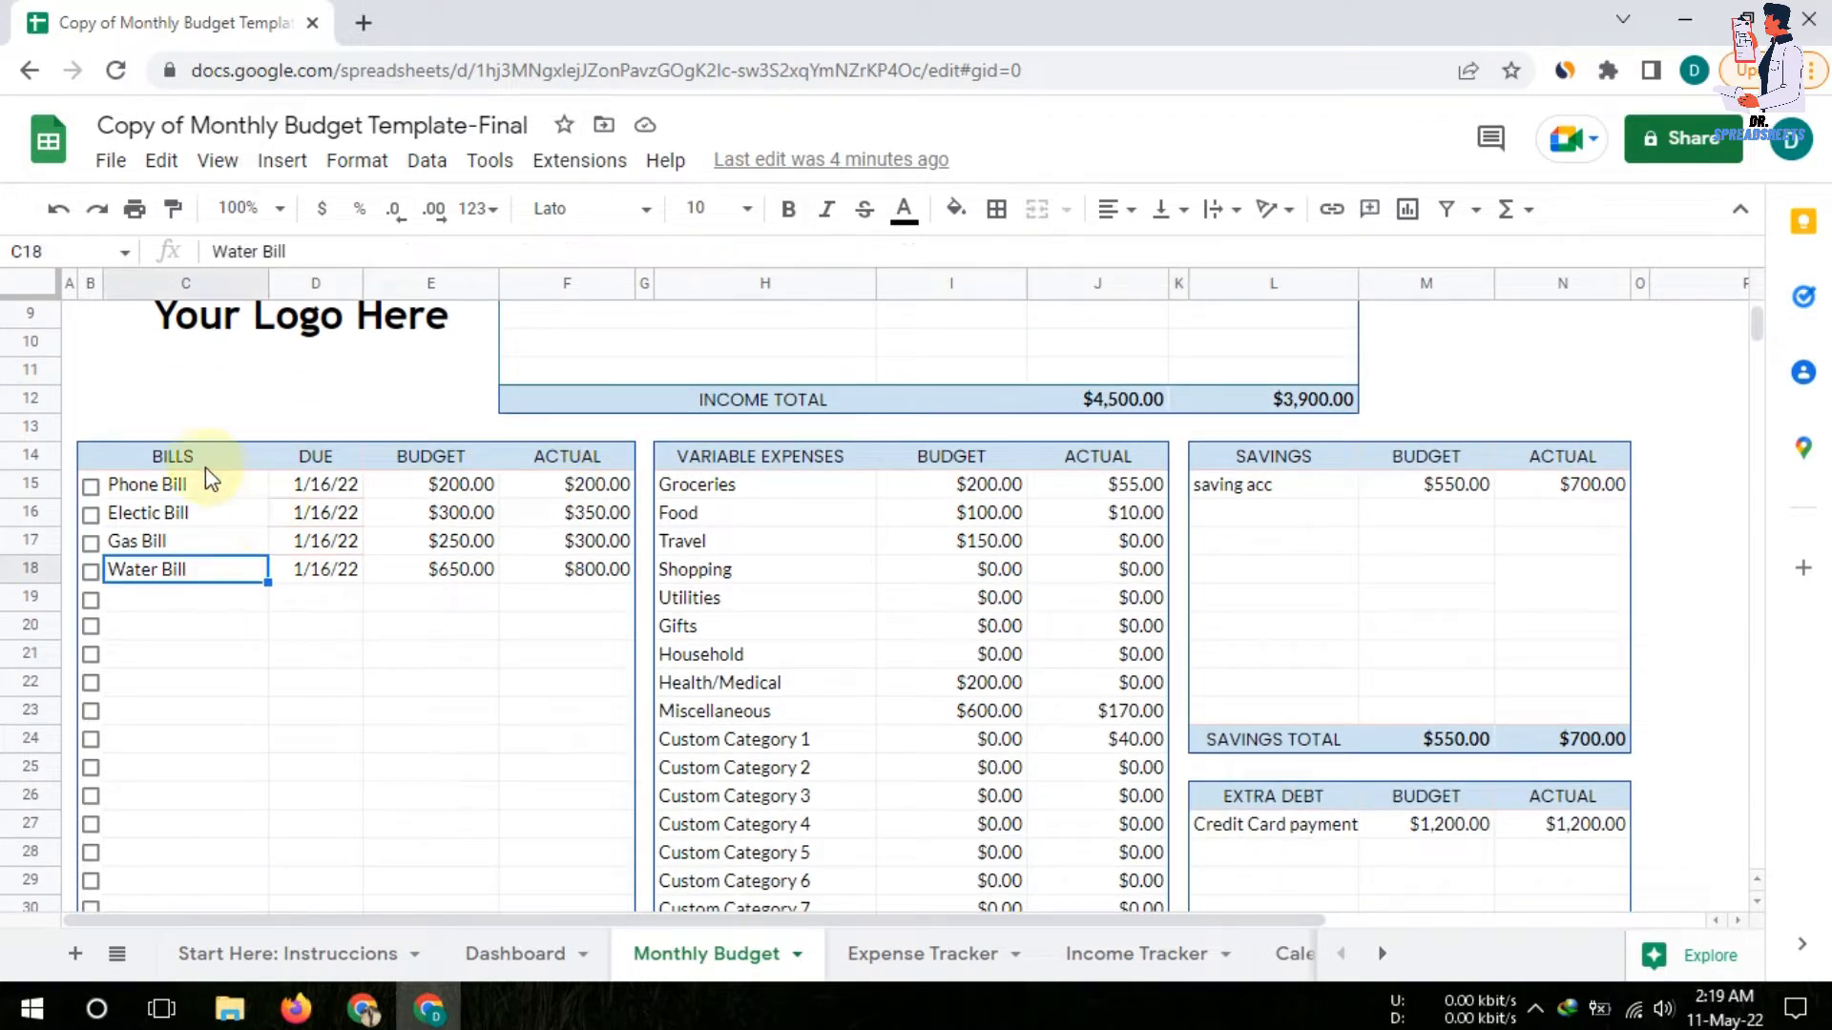
{"action": "left_click", "coordinate": [191, 601]}
{"action": "left_click", "coordinate": [313, 592]}
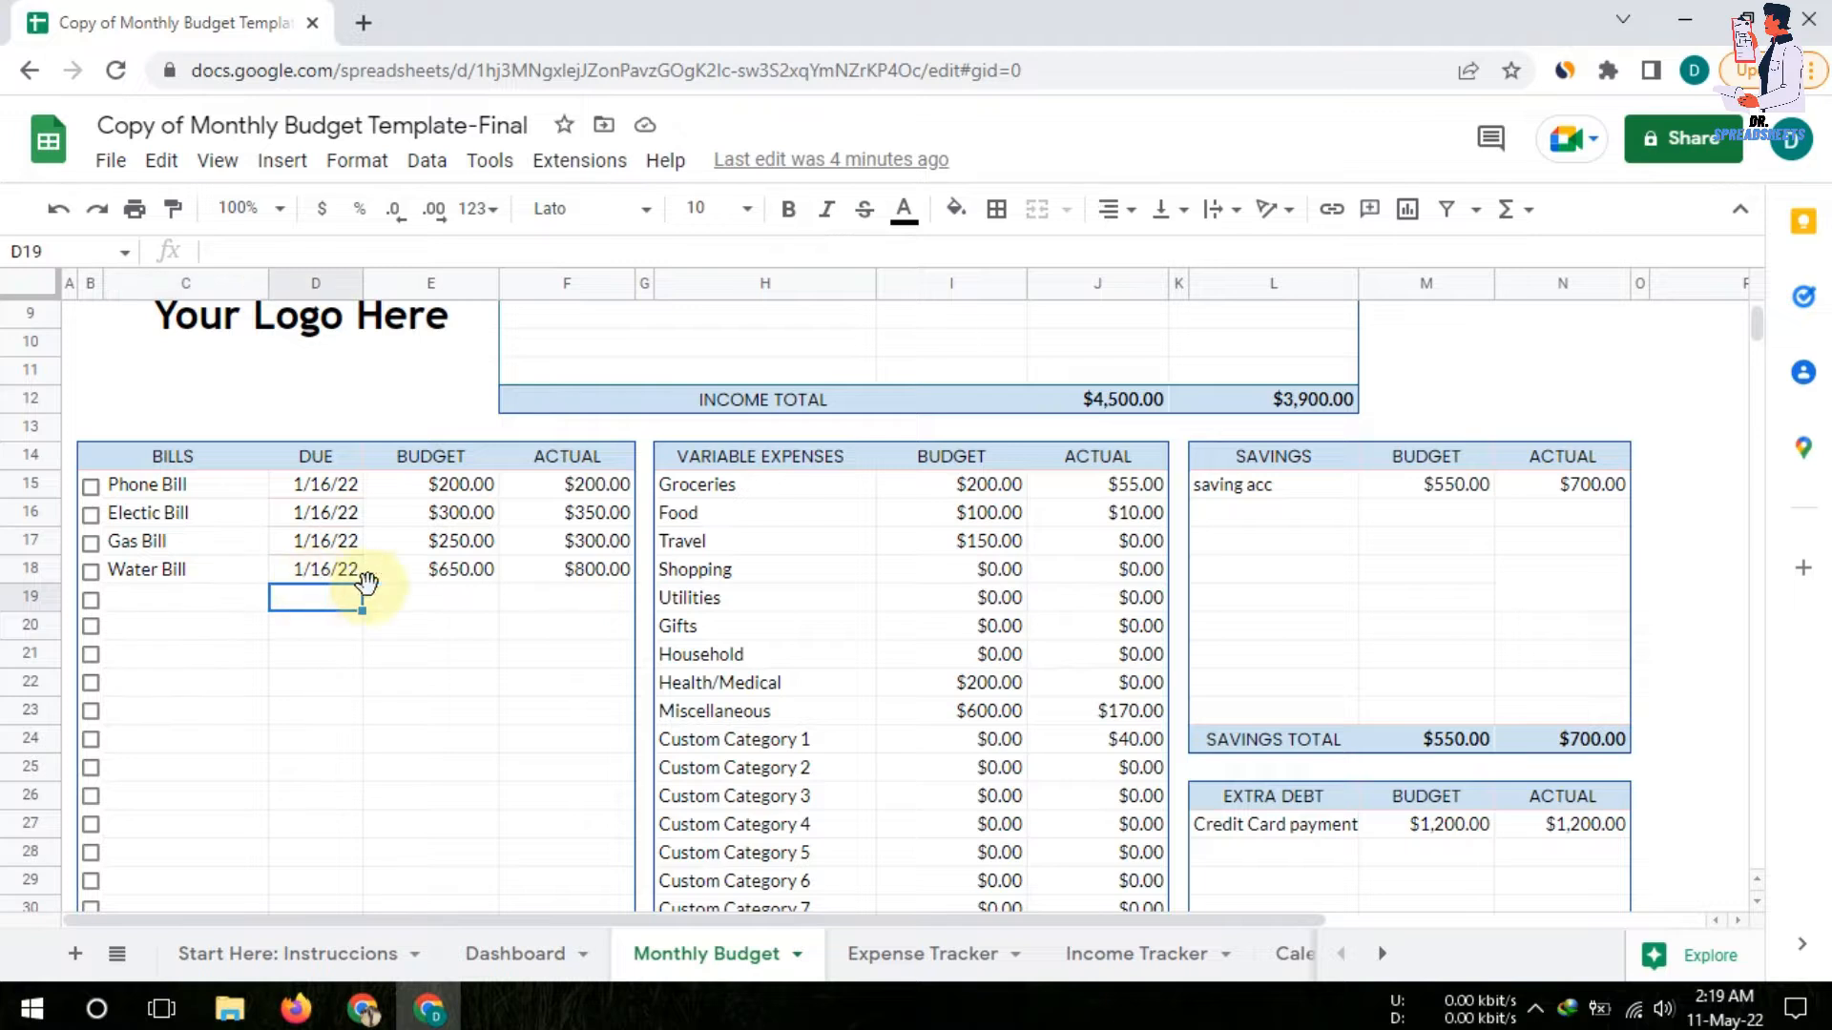
{"action": "left_click", "coordinate": [426, 591]}
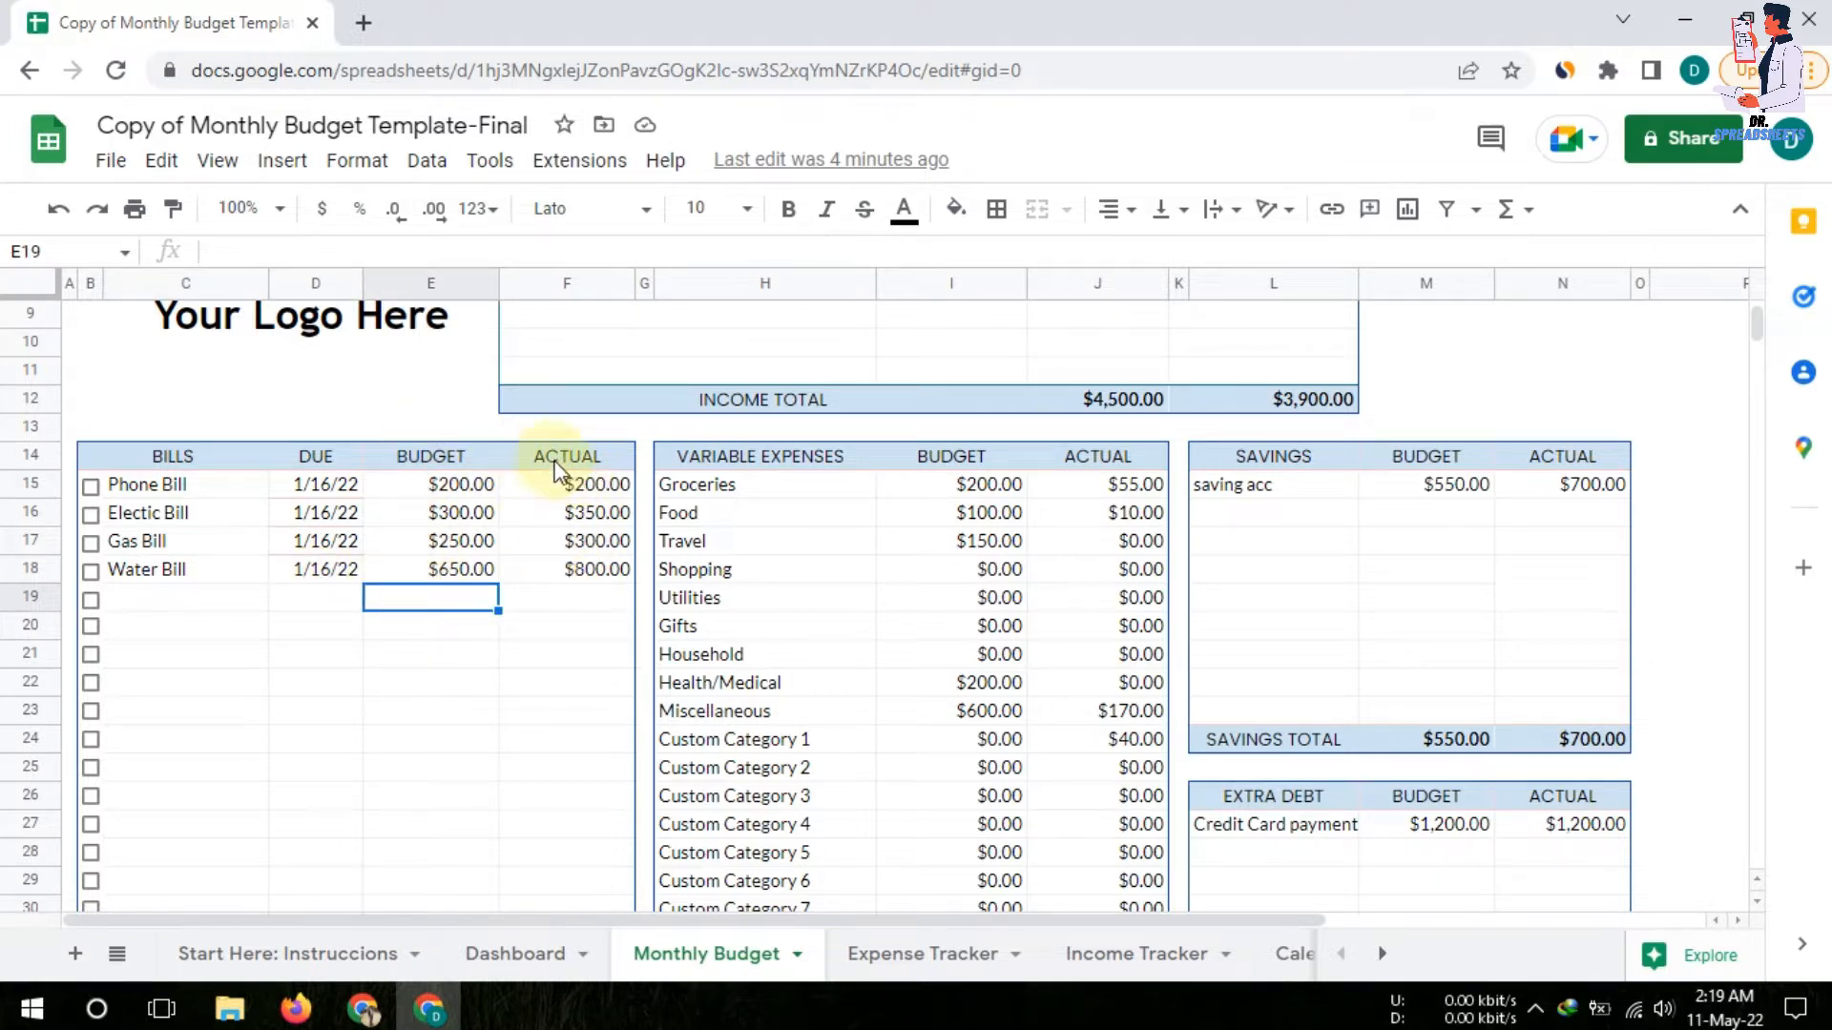
Examine the Variable Expenses table, checking the Groceries and custom category names and the budget amounts beside them
{"action": "scroll", "coordinate": [544, 809], "scroll_direction": "down", "scroll_amount": 2}
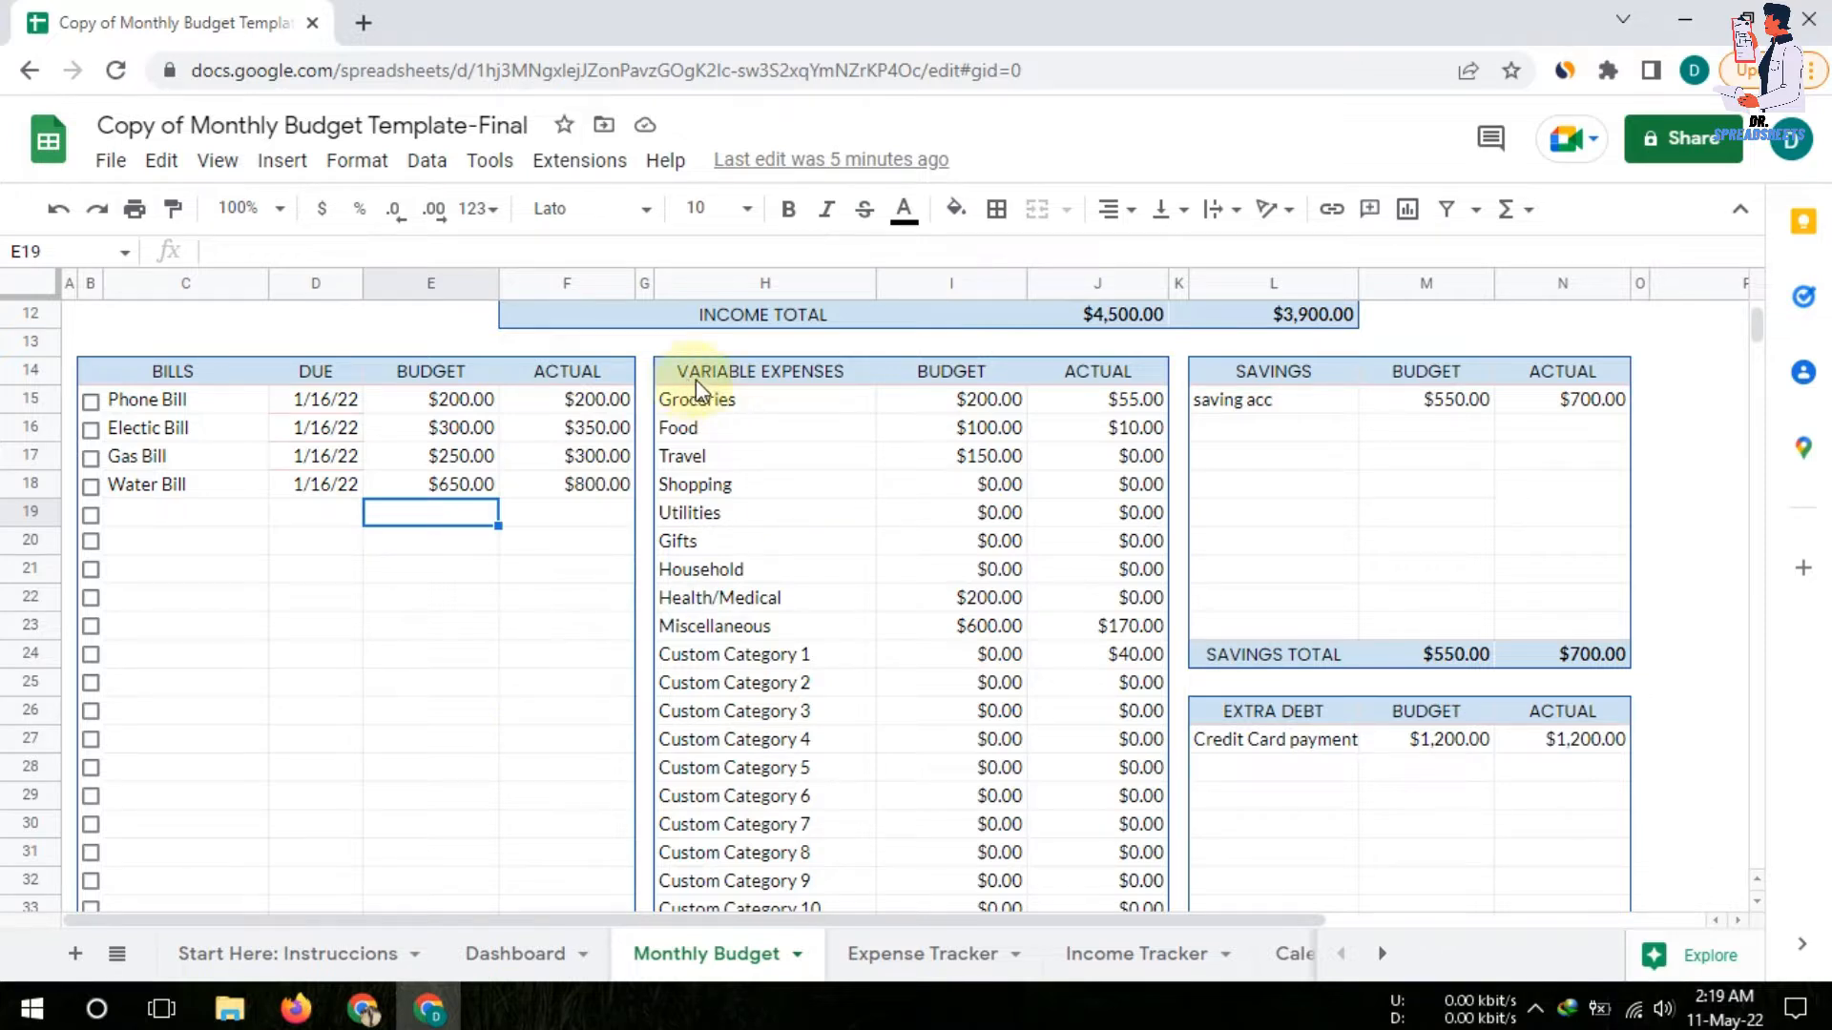
{"action": "scroll", "coordinate": [764, 683], "scroll_direction": "down", "scroll_amount": 1}
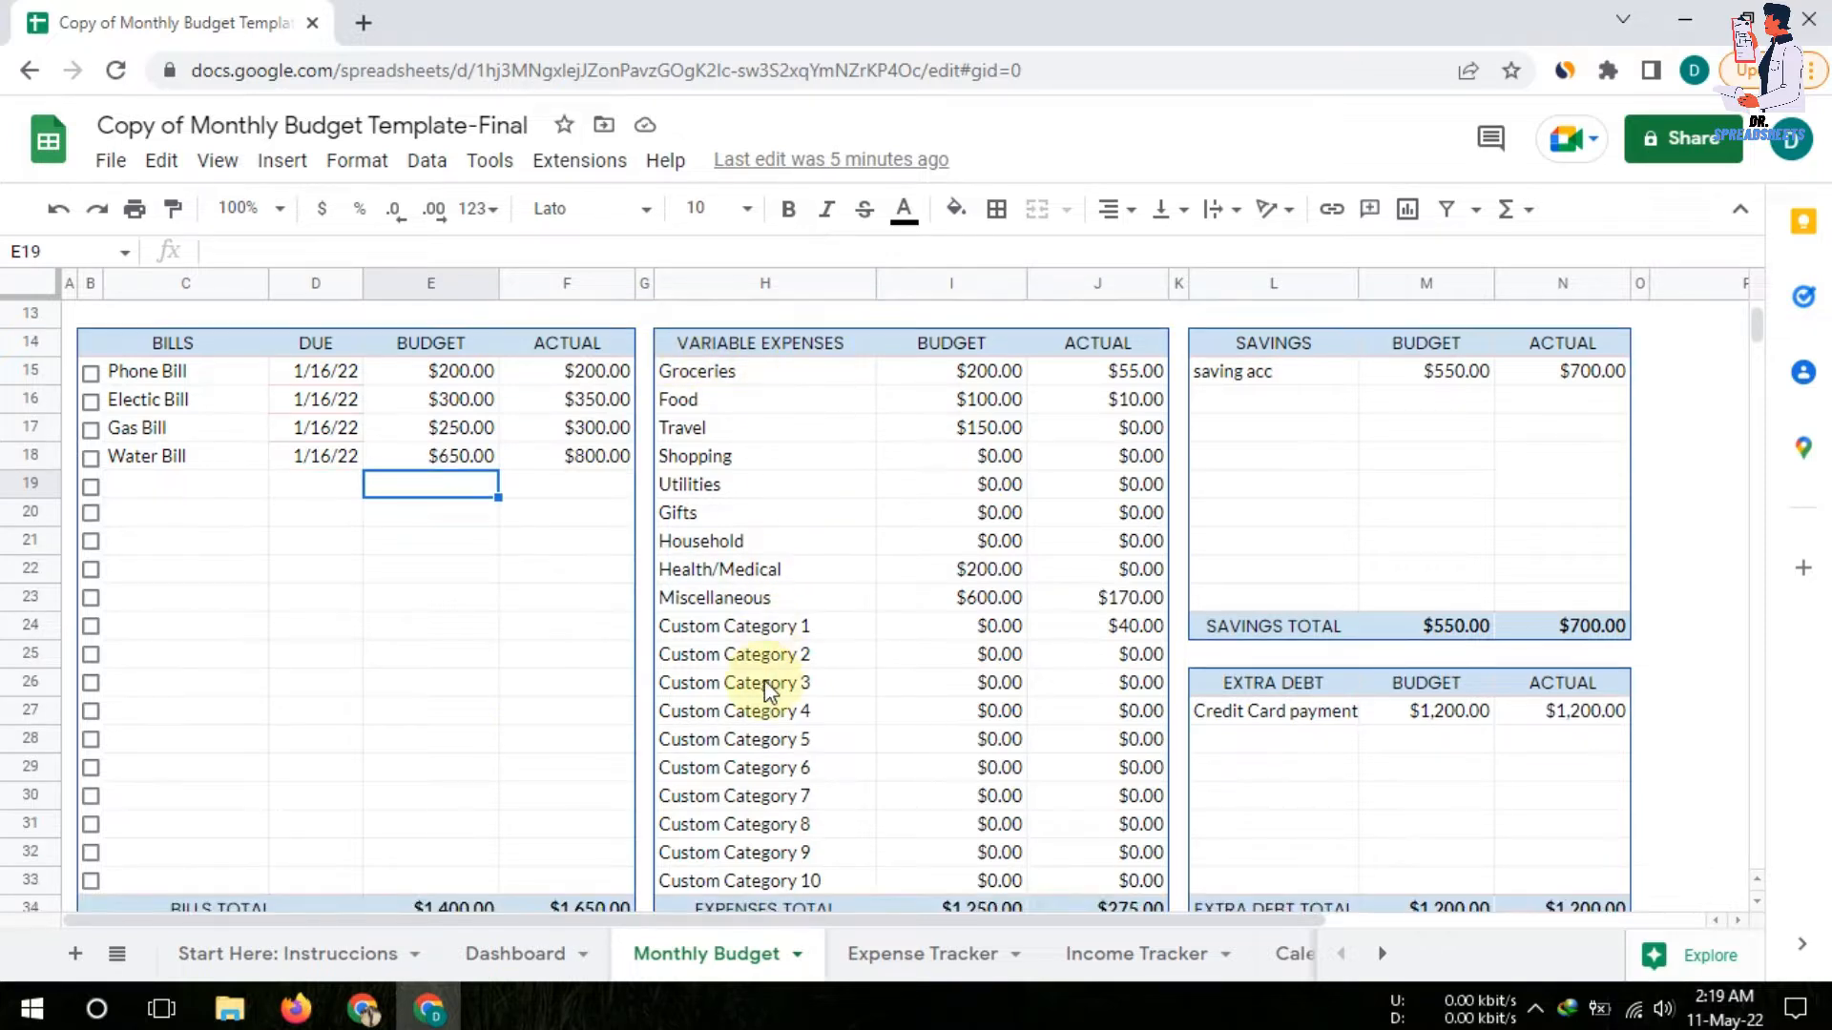
{"action": "left_click", "coordinate": [690, 572]}
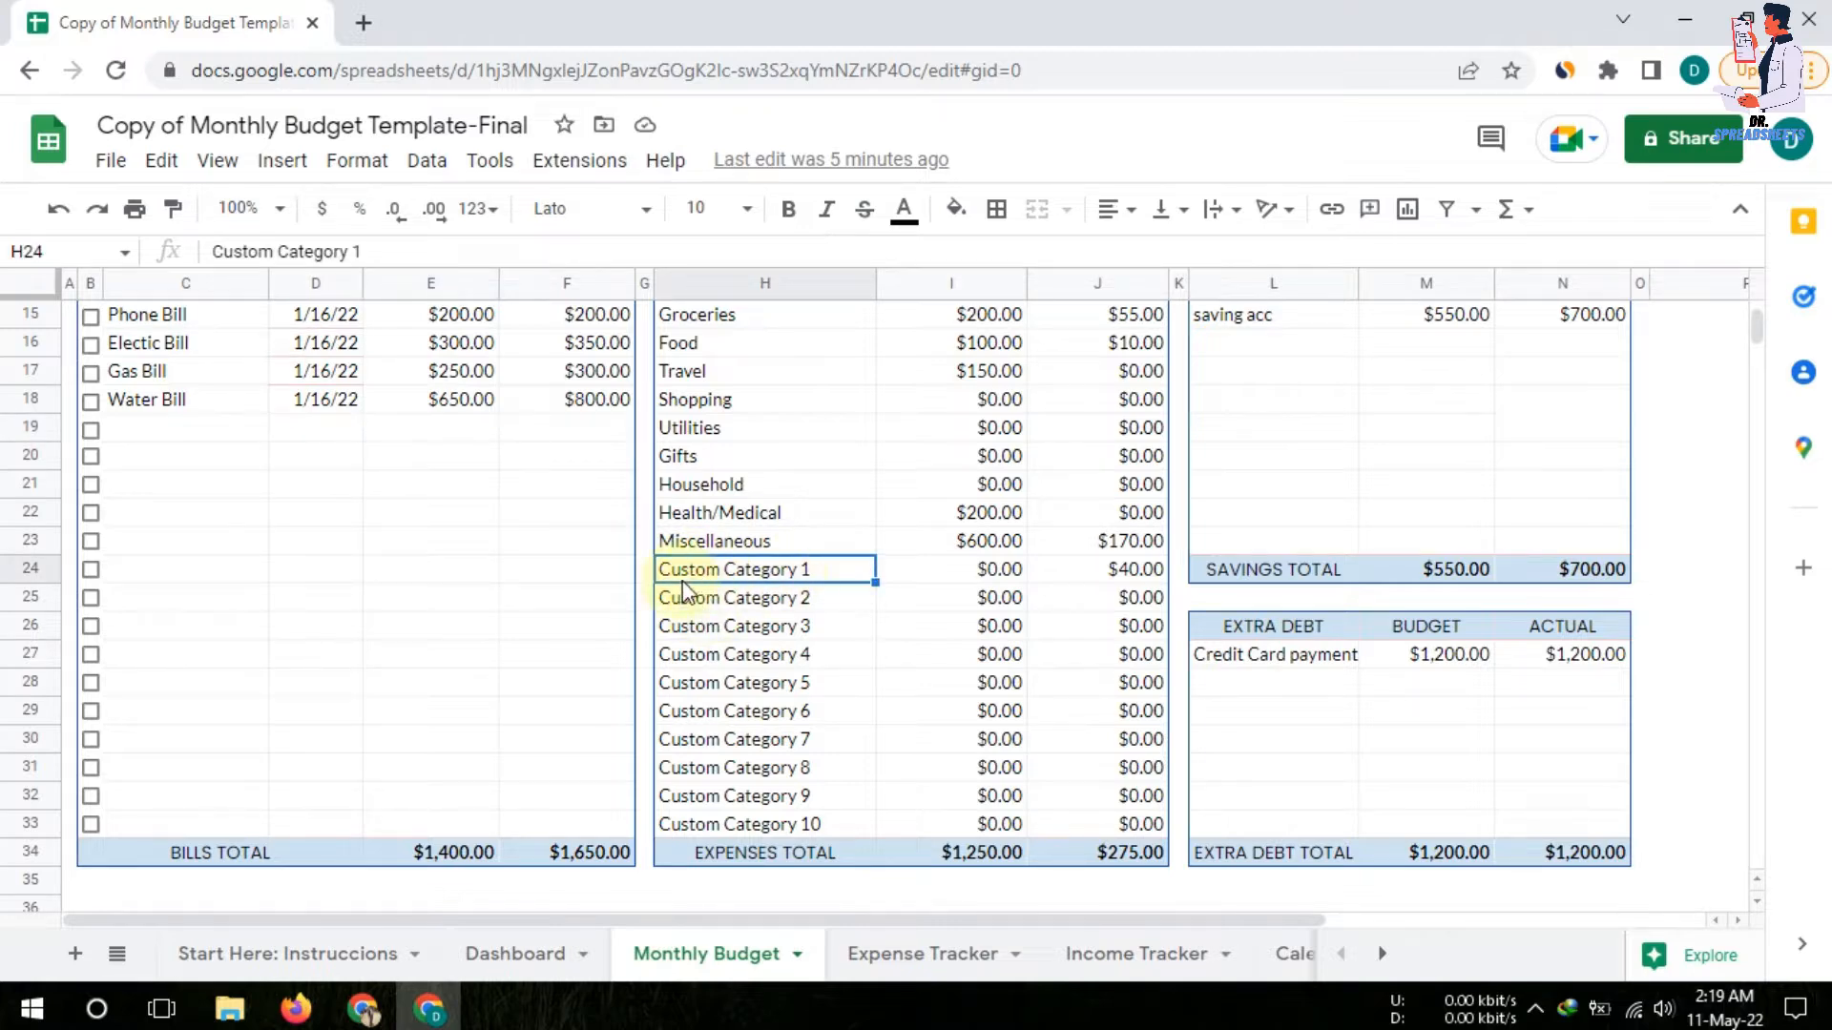
{"action": "scroll", "coordinate": [737, 586], "scroll_direction": "up", "scroll_amount": 1}
{"action": "left_click", "coordinate": [708, 399]}
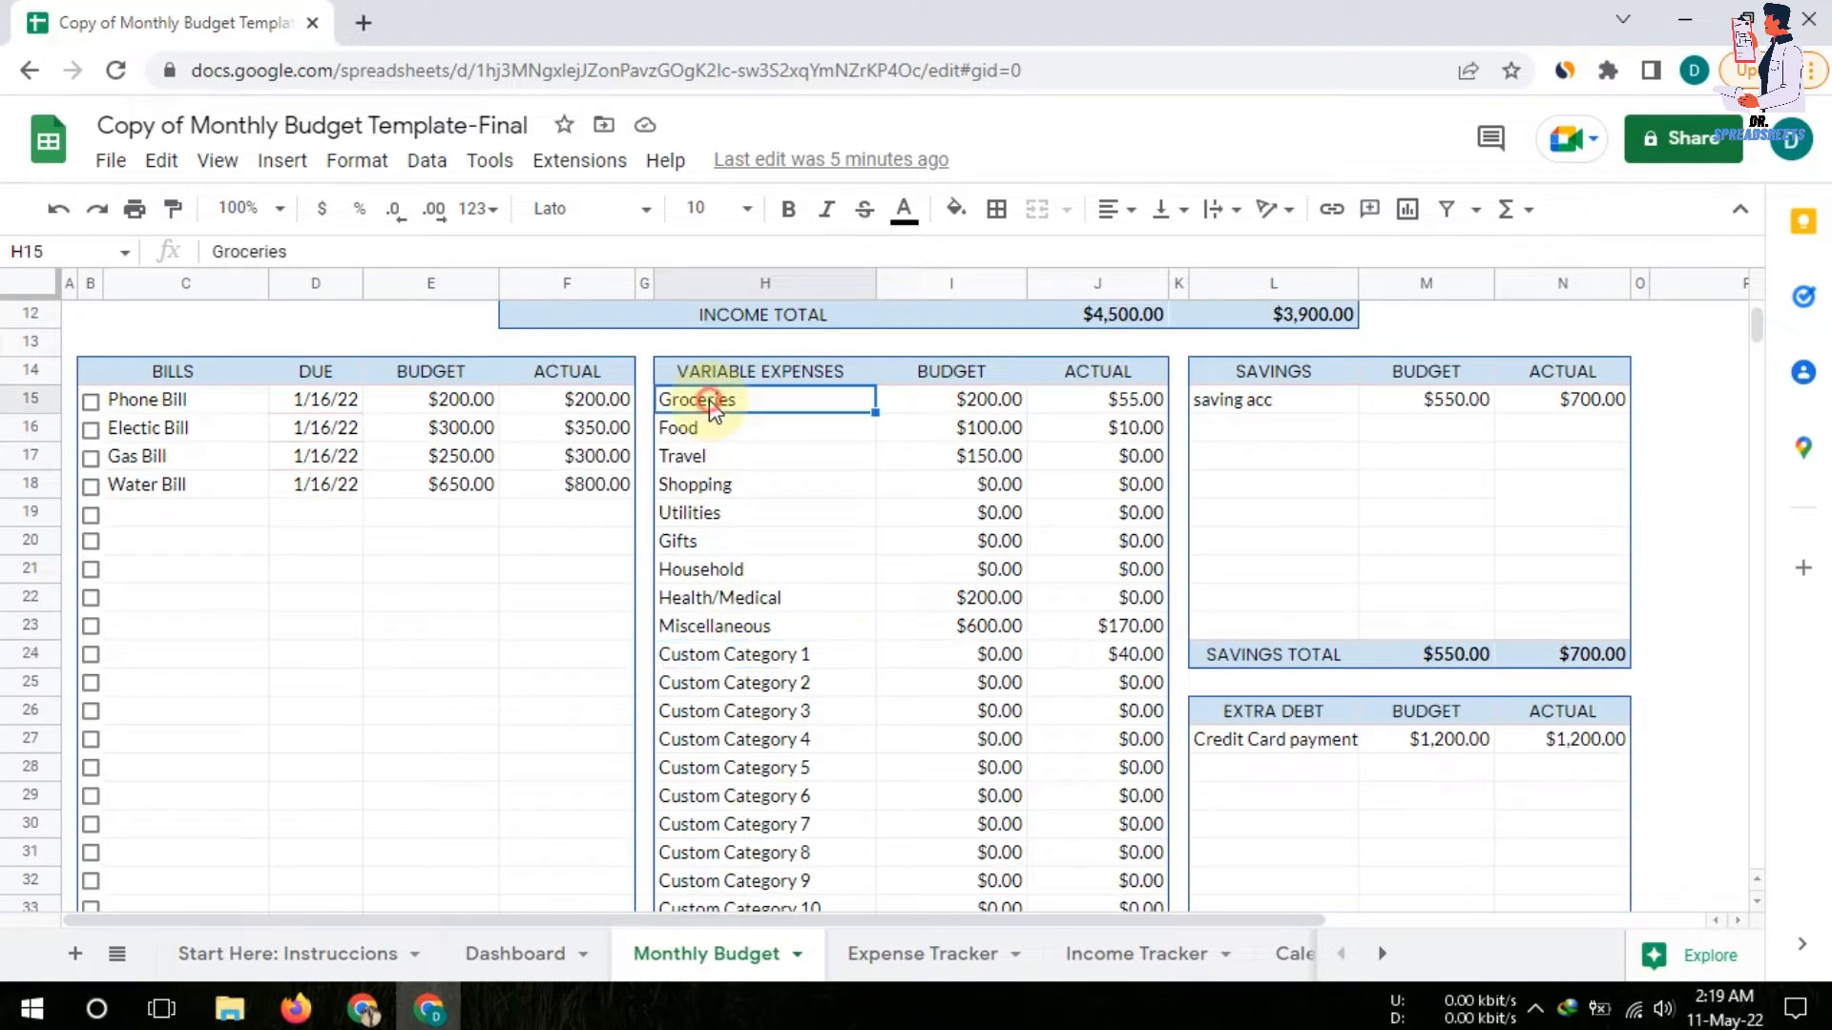
{"action": "double_click", "coordinate": [709, 400]}
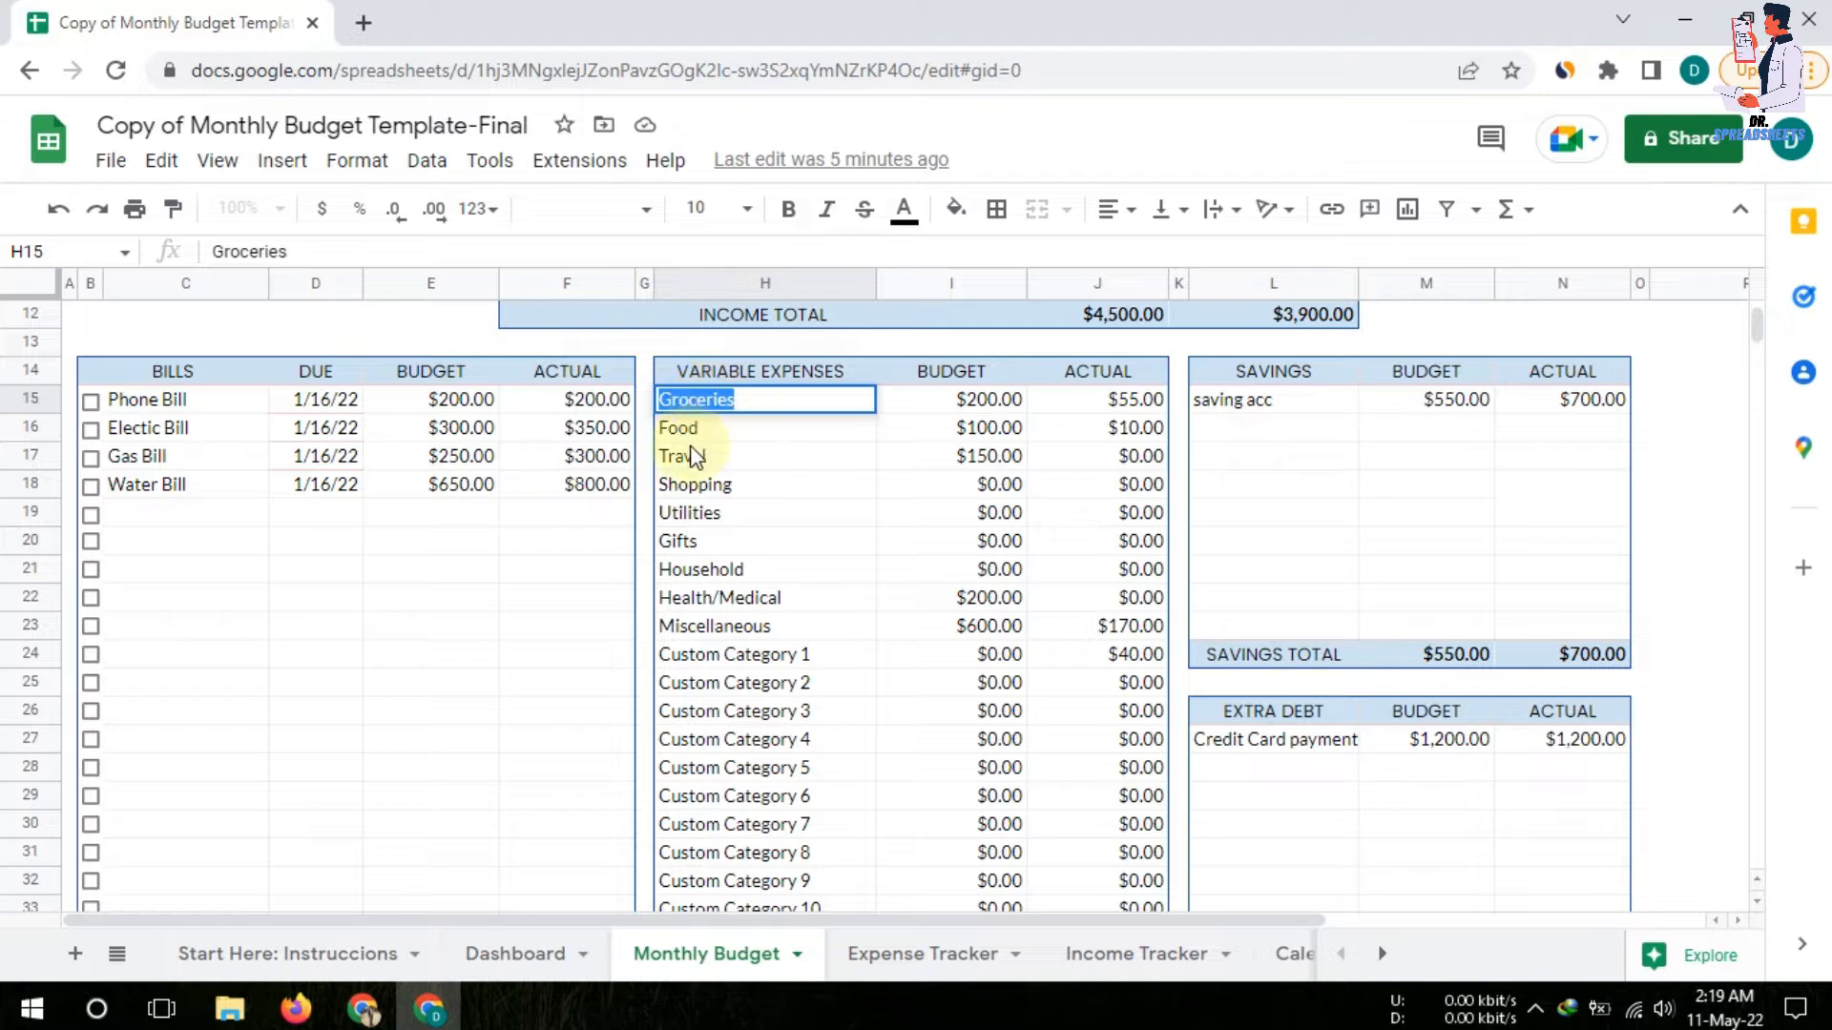
{"action": "key", "text": "Return"}
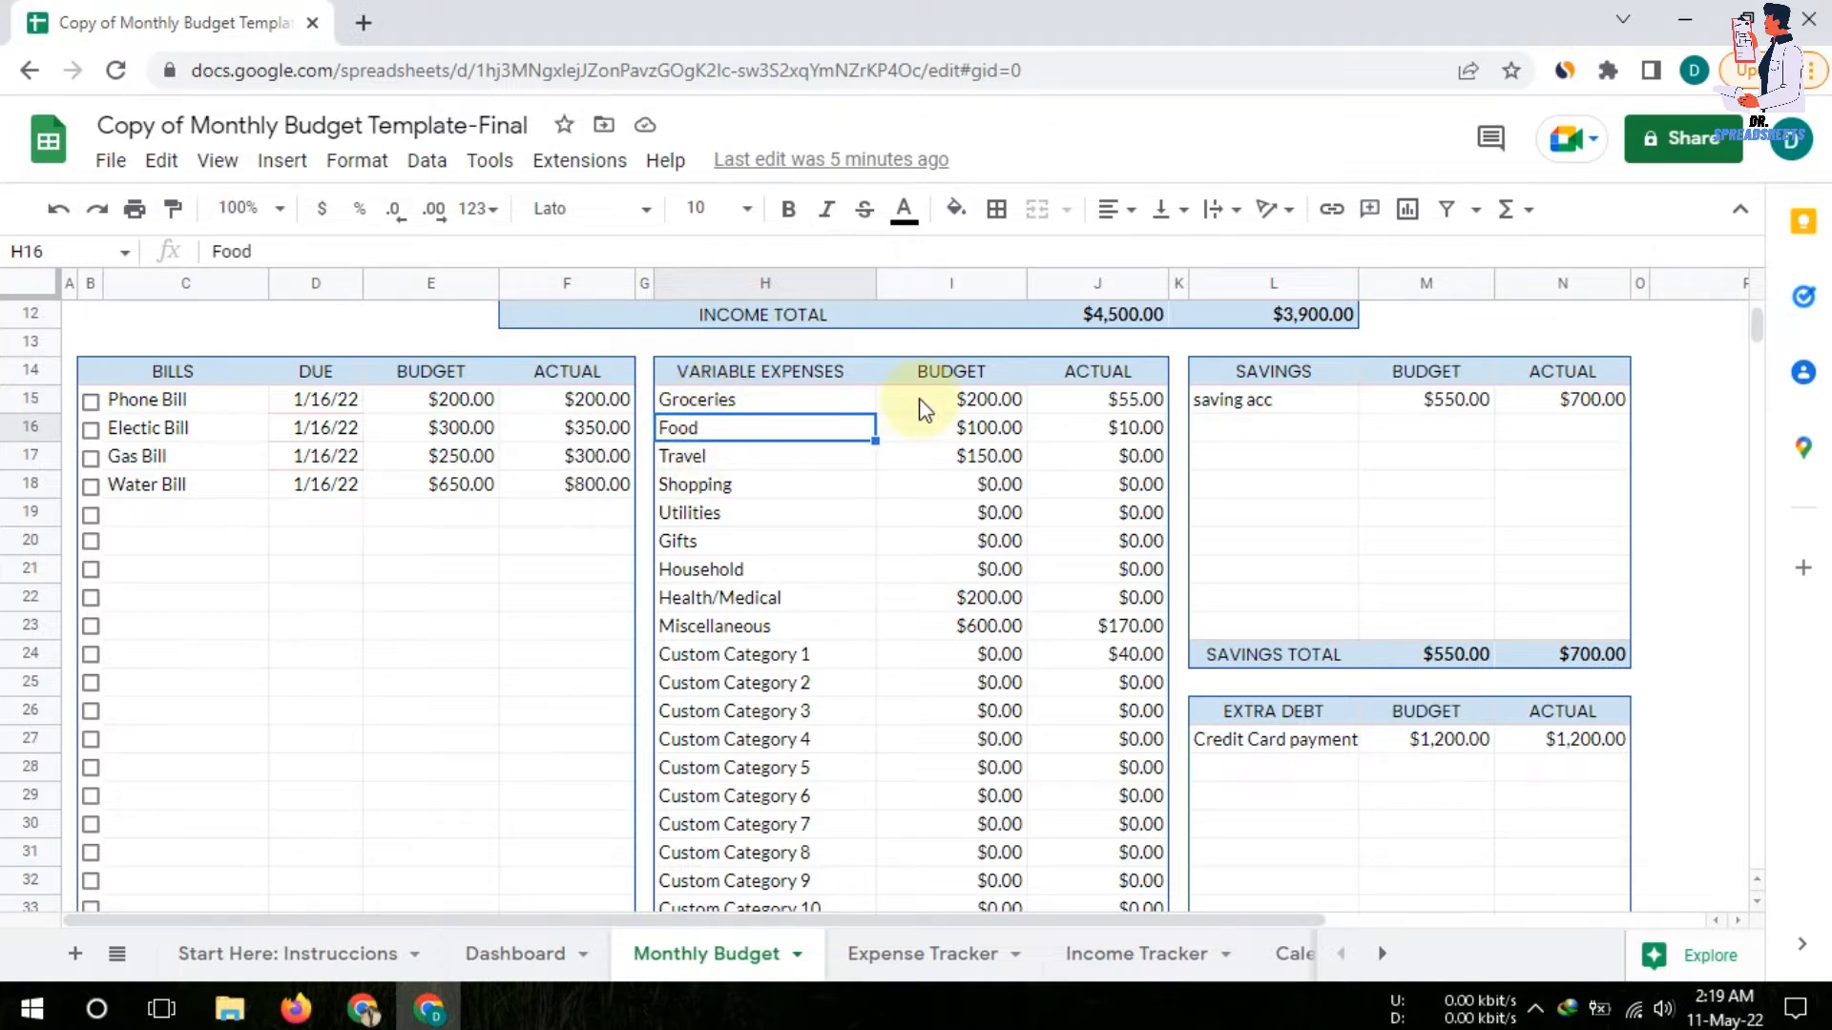
{"action": "left_click_drag", "start_coordinate": [920, 399], "coordinate": [924, 633]}
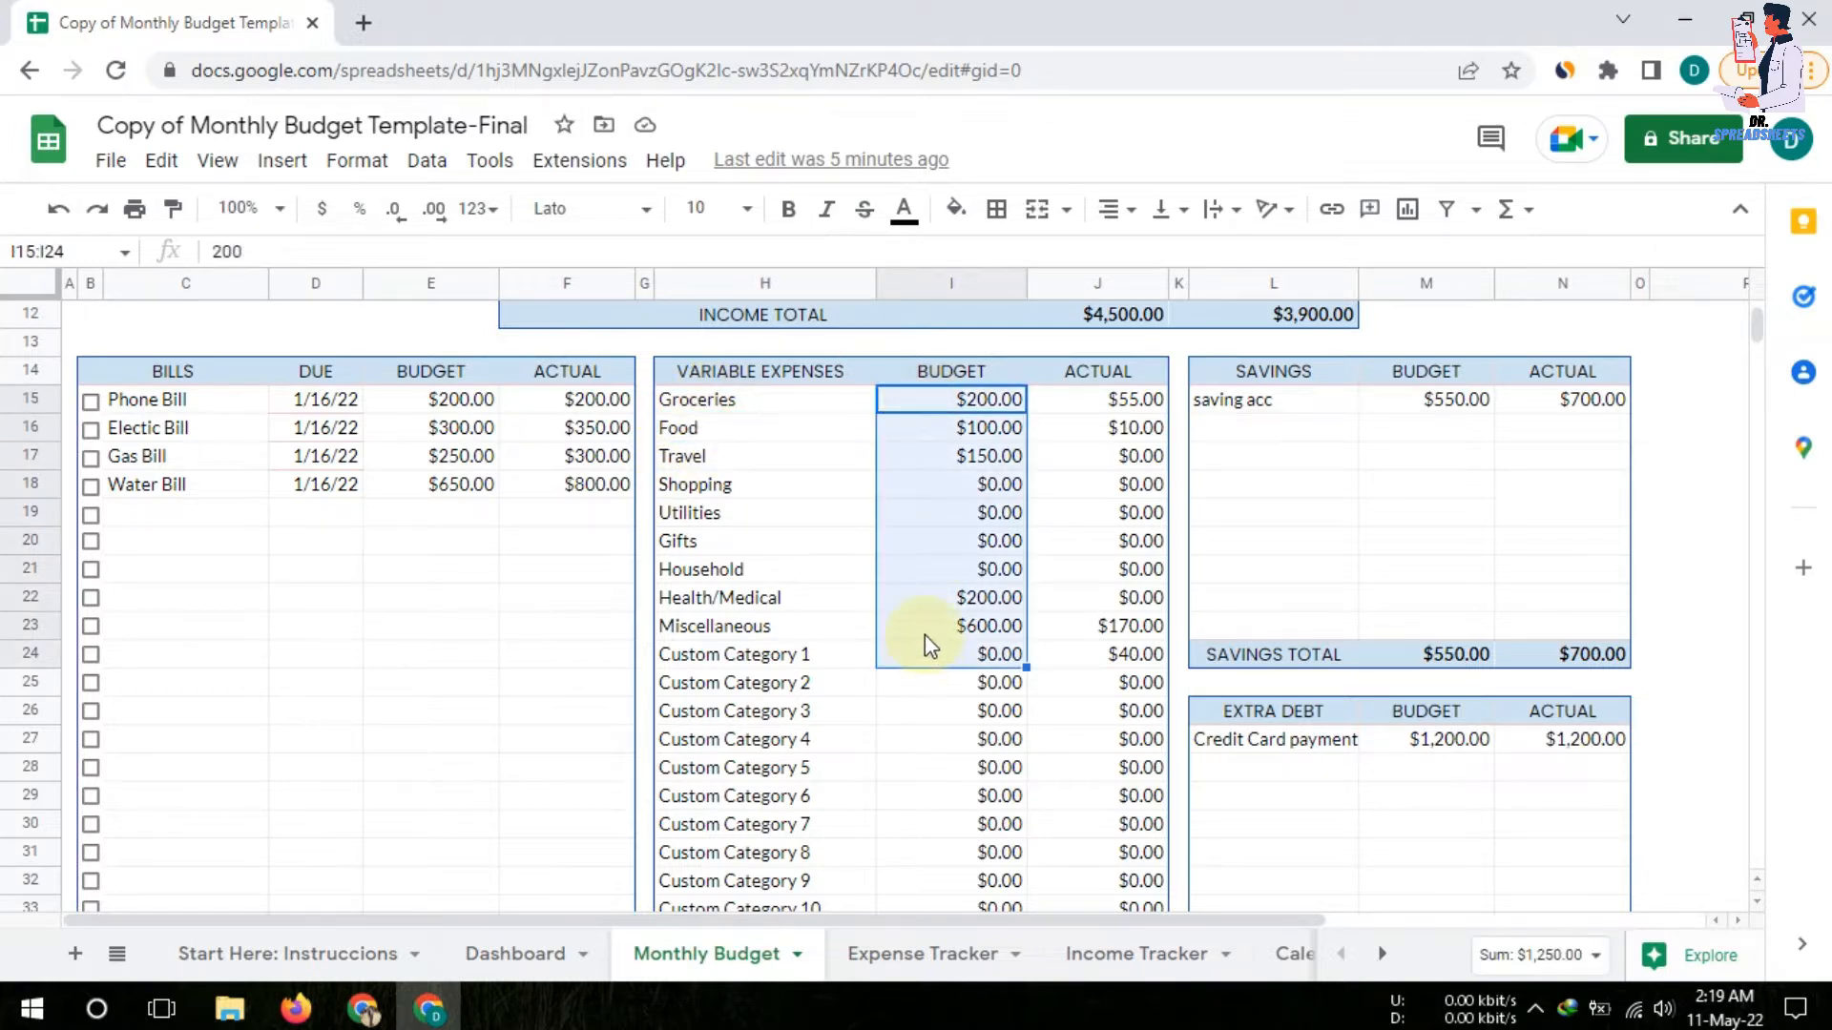
{"action": "left_click", "coordinate": [930, 409]}
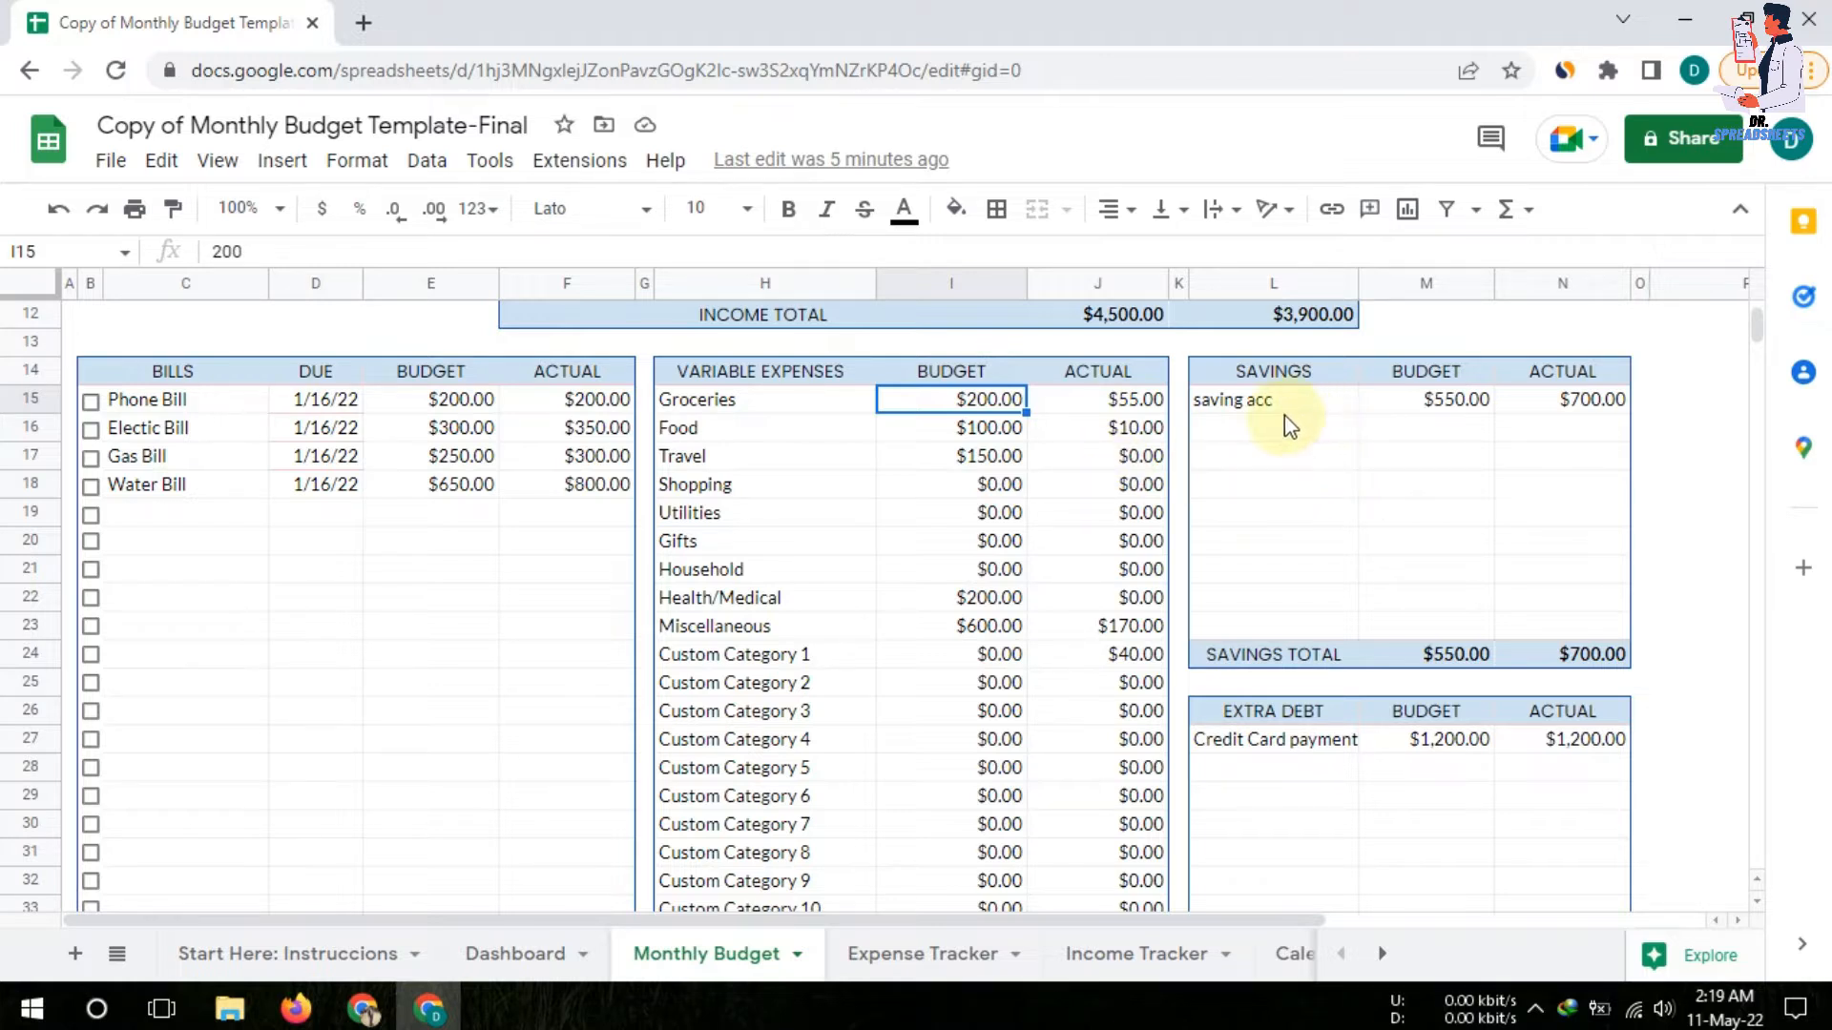
Examine the Savings table's budget and actual entries for the savings account and the empty cells below
{"action": "left_click", "coordinate": [1435, 405]}
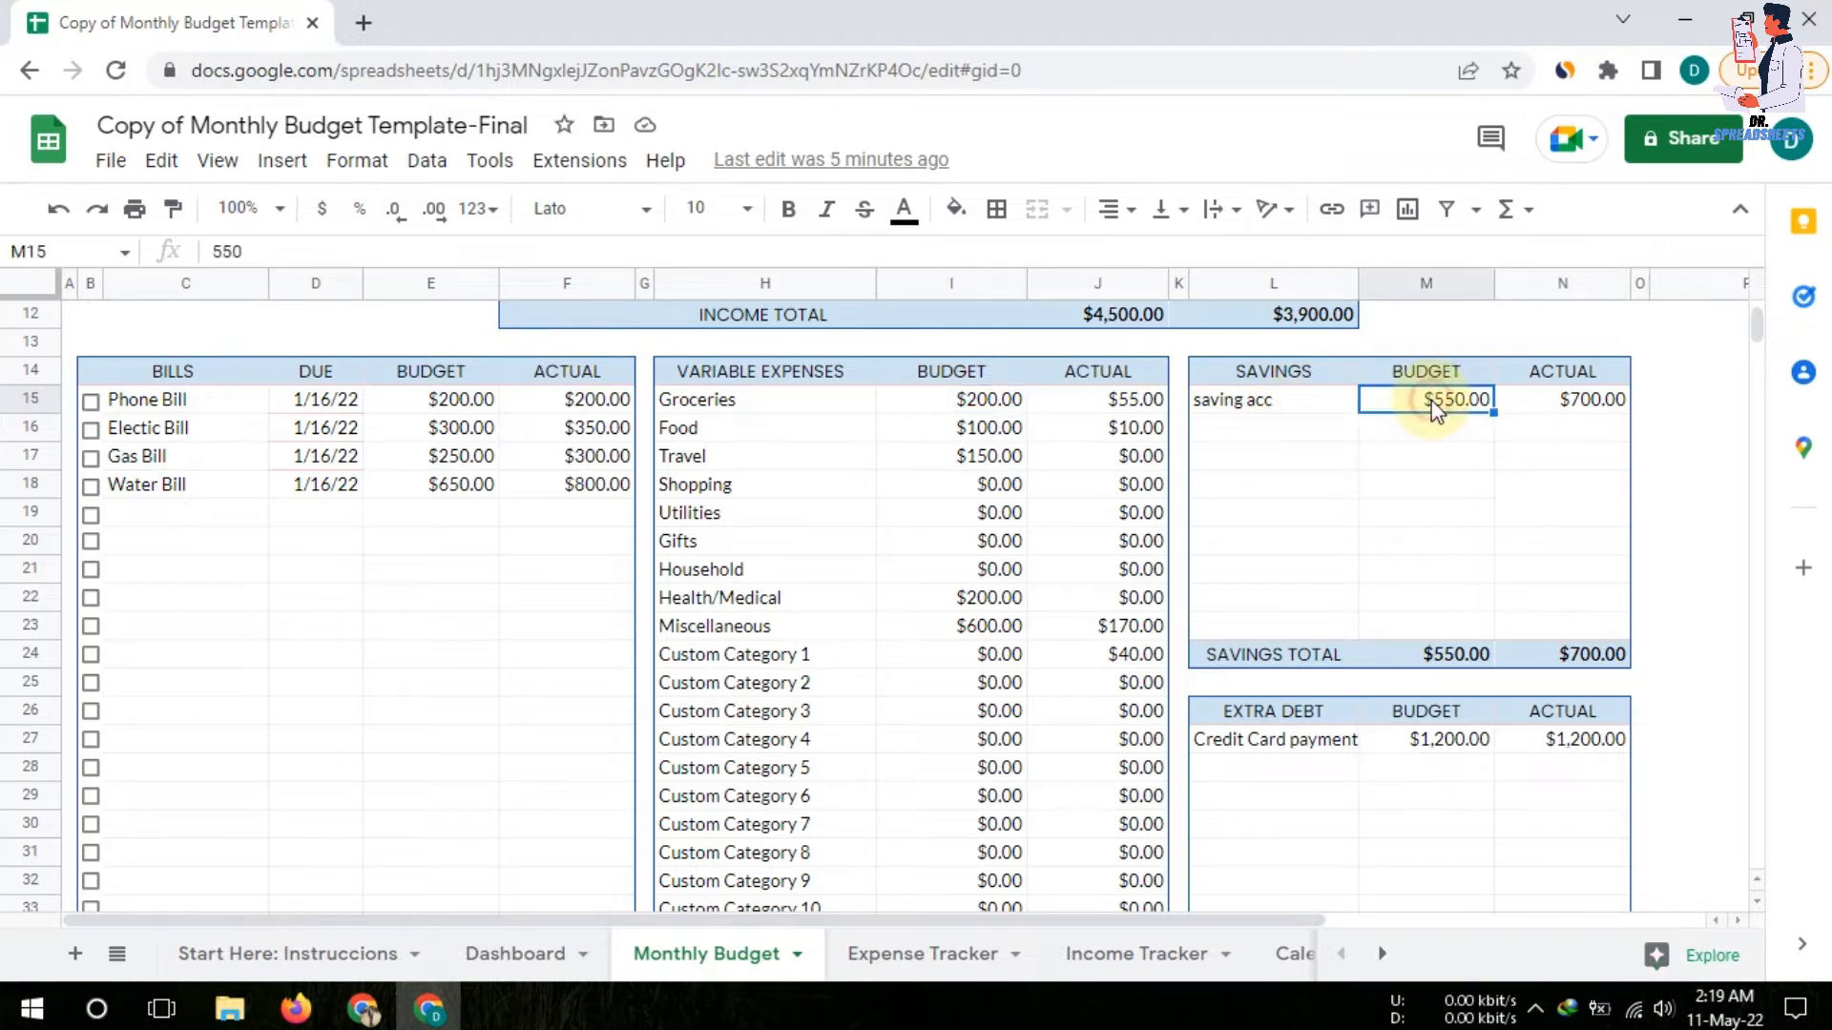
{"action": "left_click", "coordinate": [1565, 418]}
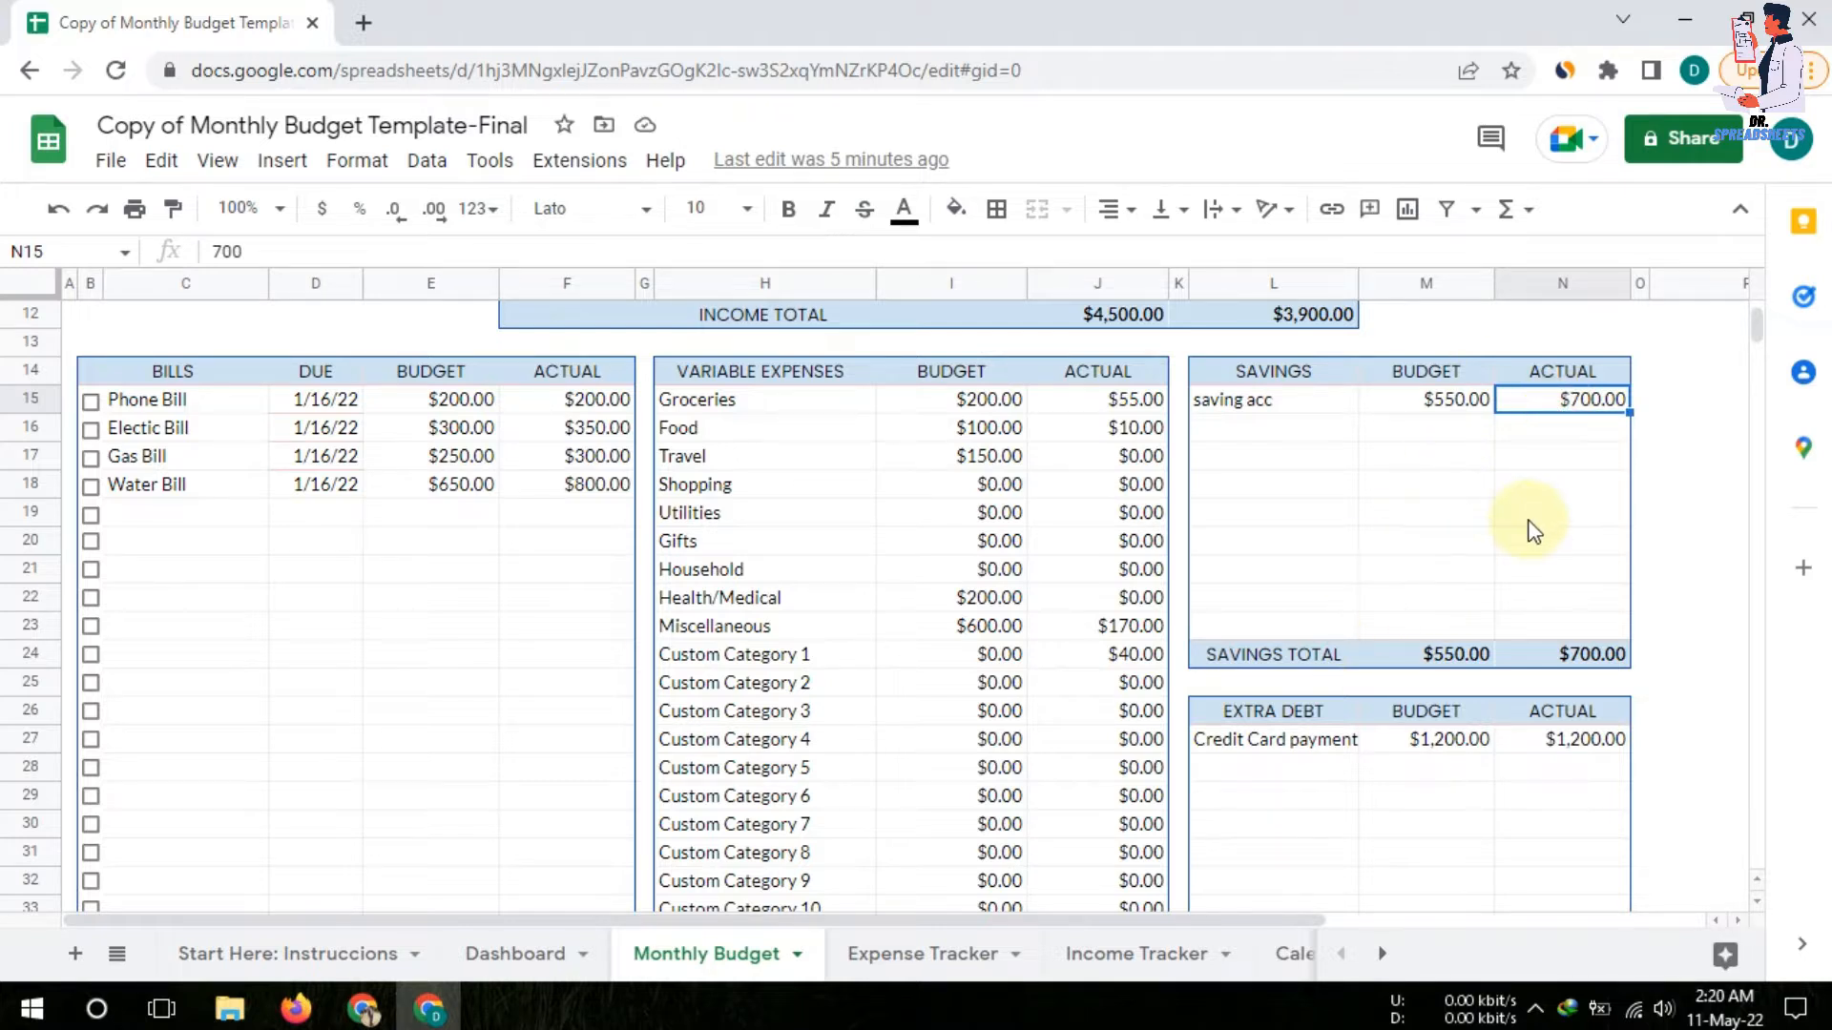
{"action": "left_click", "coordinate": [1428, 410]}
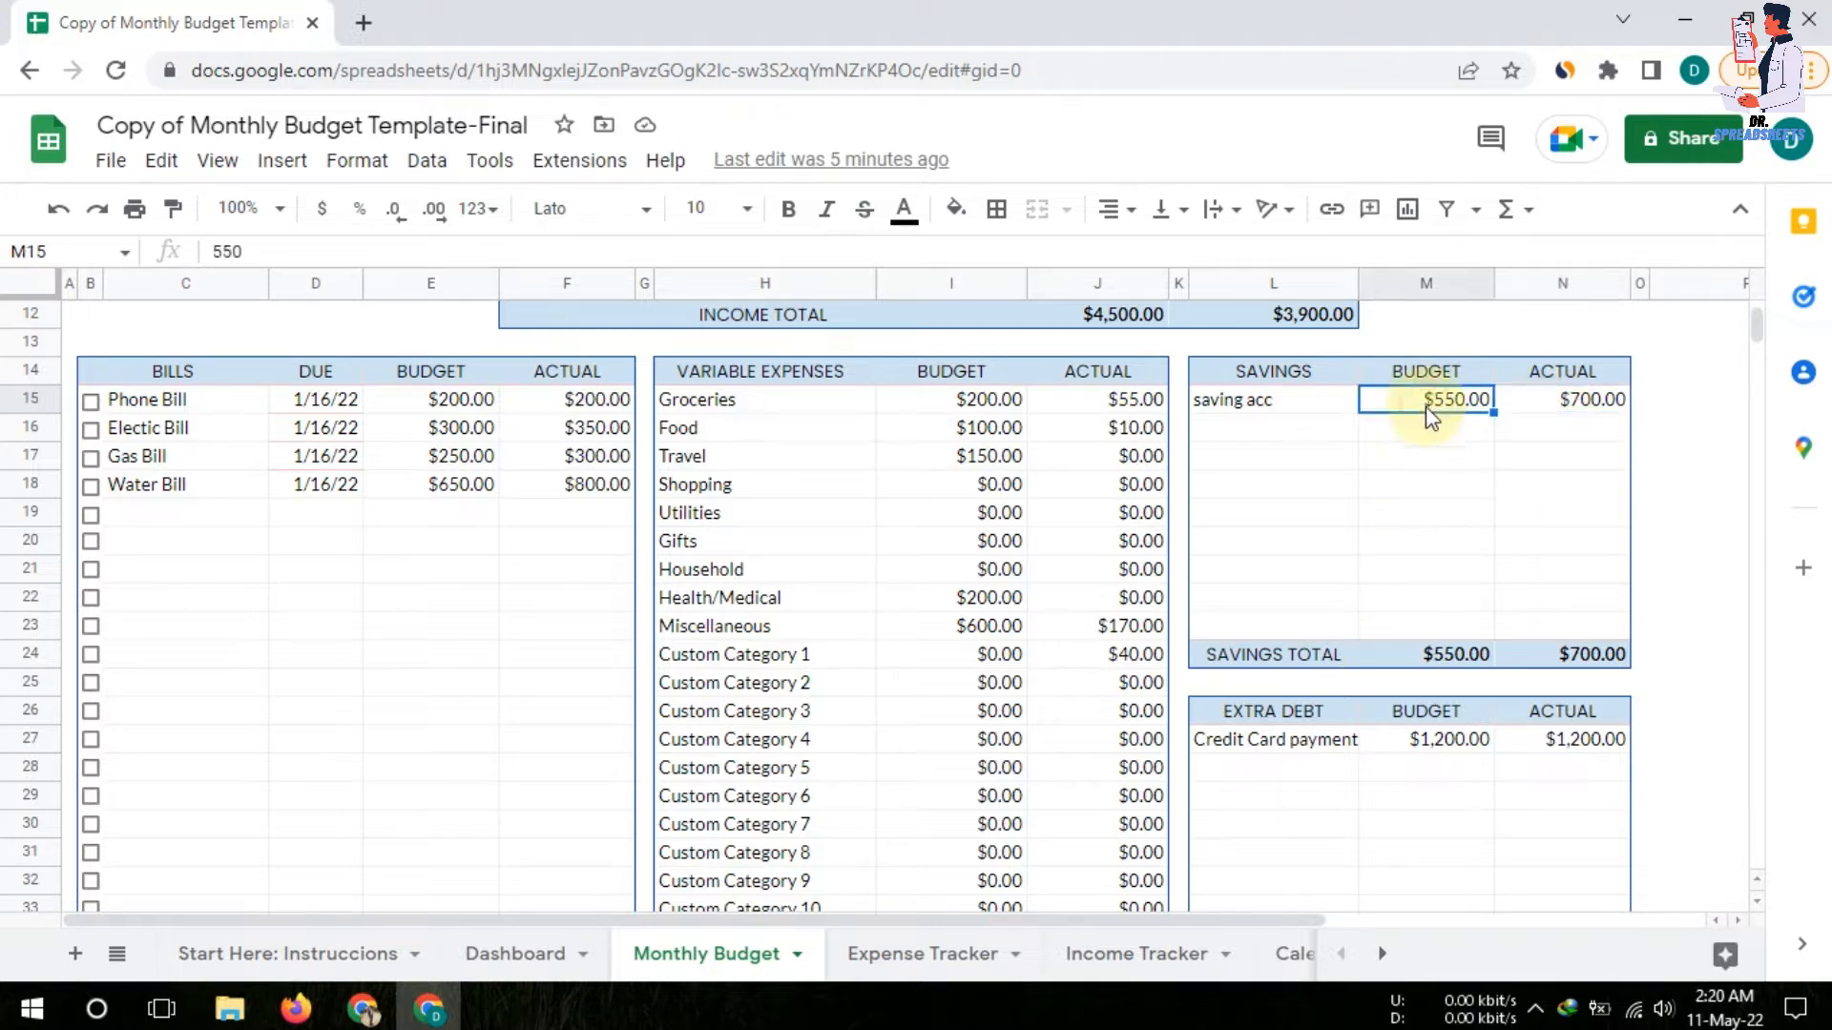
{"action": "scroll", "coordinate": [1547, 528], "scroll_direction": "down", "scroll_amount": 1}
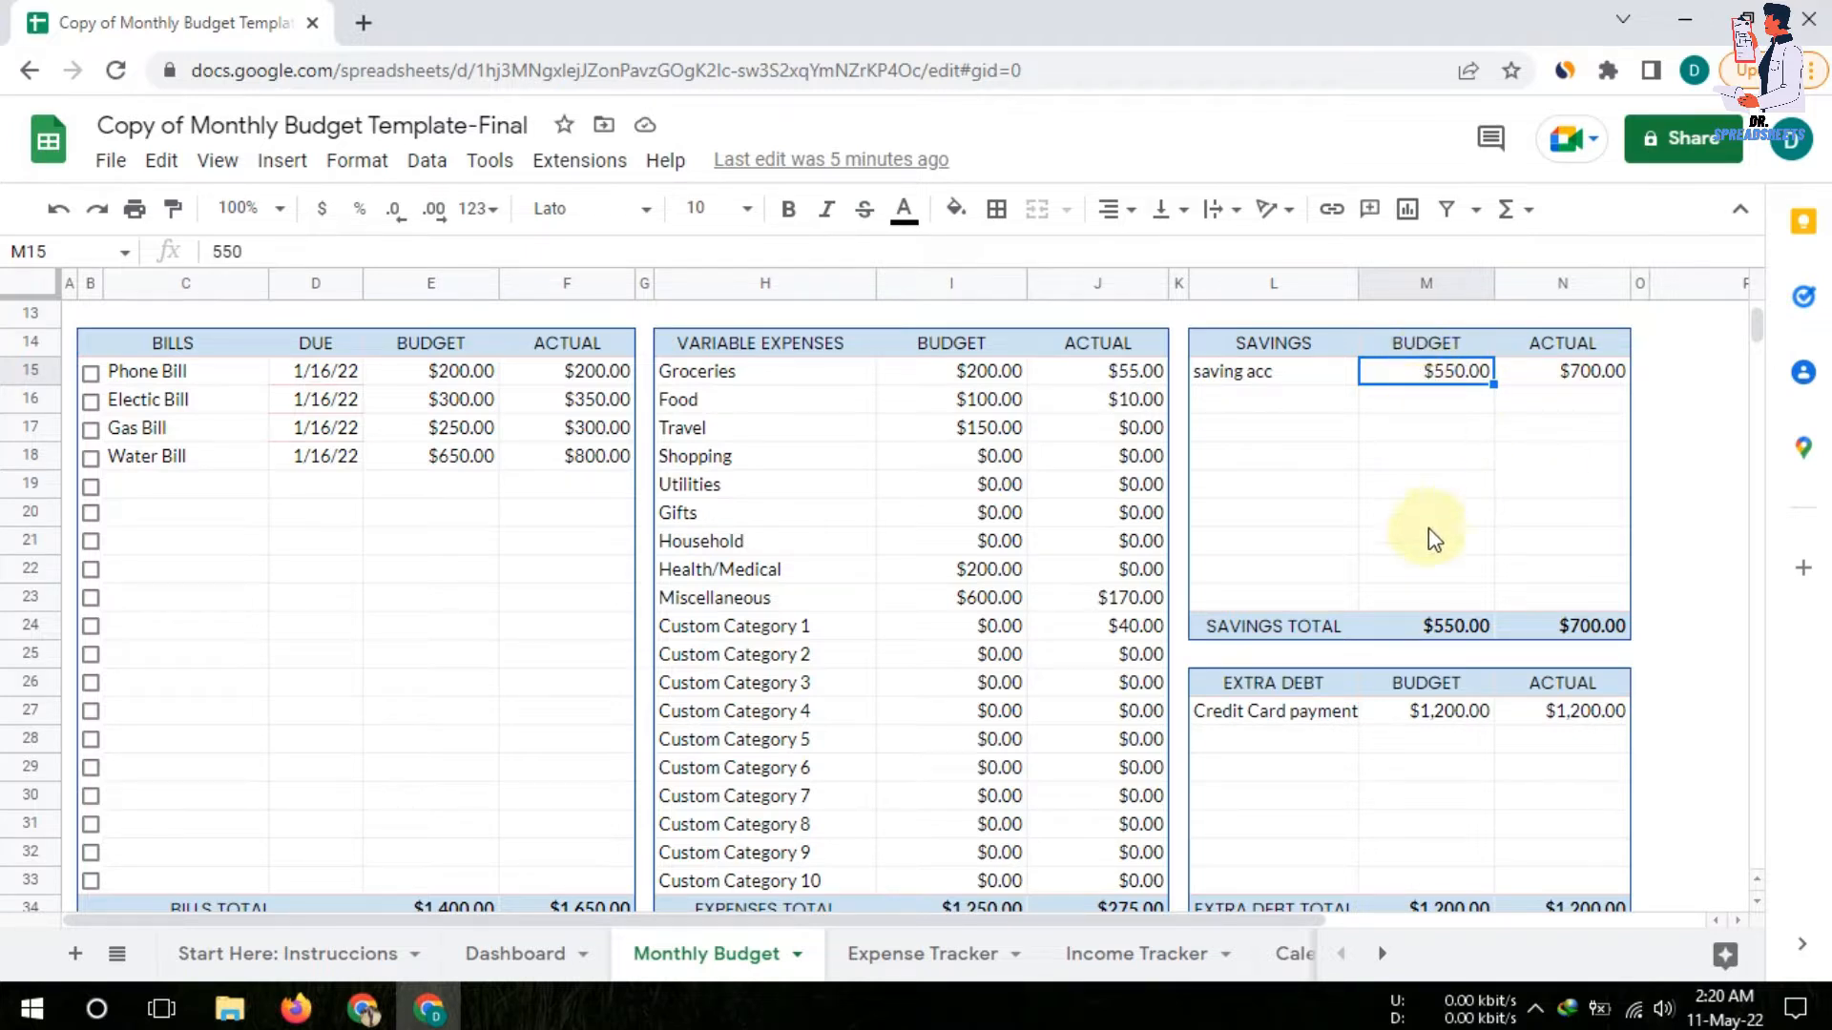
{"action": "left_click_drag", "start_coordinate": [1574, 377], "coordinate": [1571, 513]}
{"action": "left_click", "coordinate": [1568, 487]}
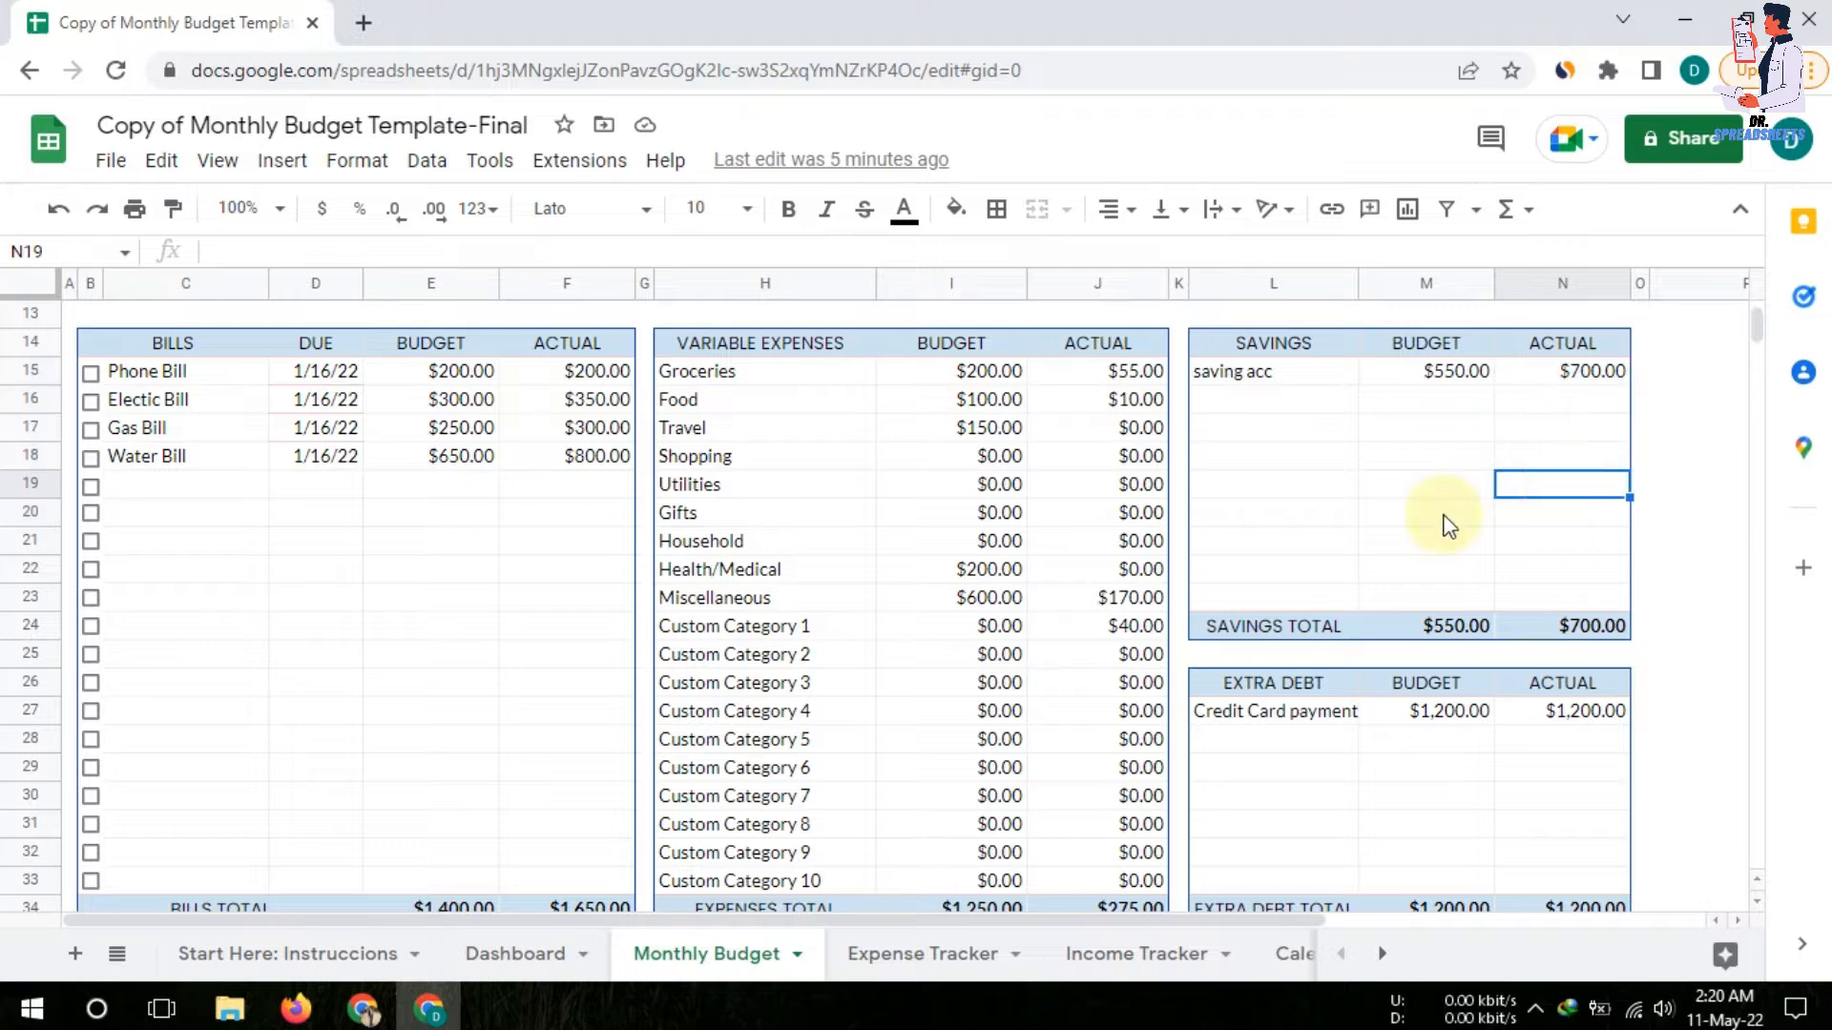
Examine the Extra Debt table's credit card payment entry and highlight the actual columns of the Savings and Extra Debt tables
{"action": "scroll", "coordinate": [1441, 519], "scroll_direction": "down", "scroll_amount": 3}
{"action": "left_click", "coordinate": [1271, 550]}
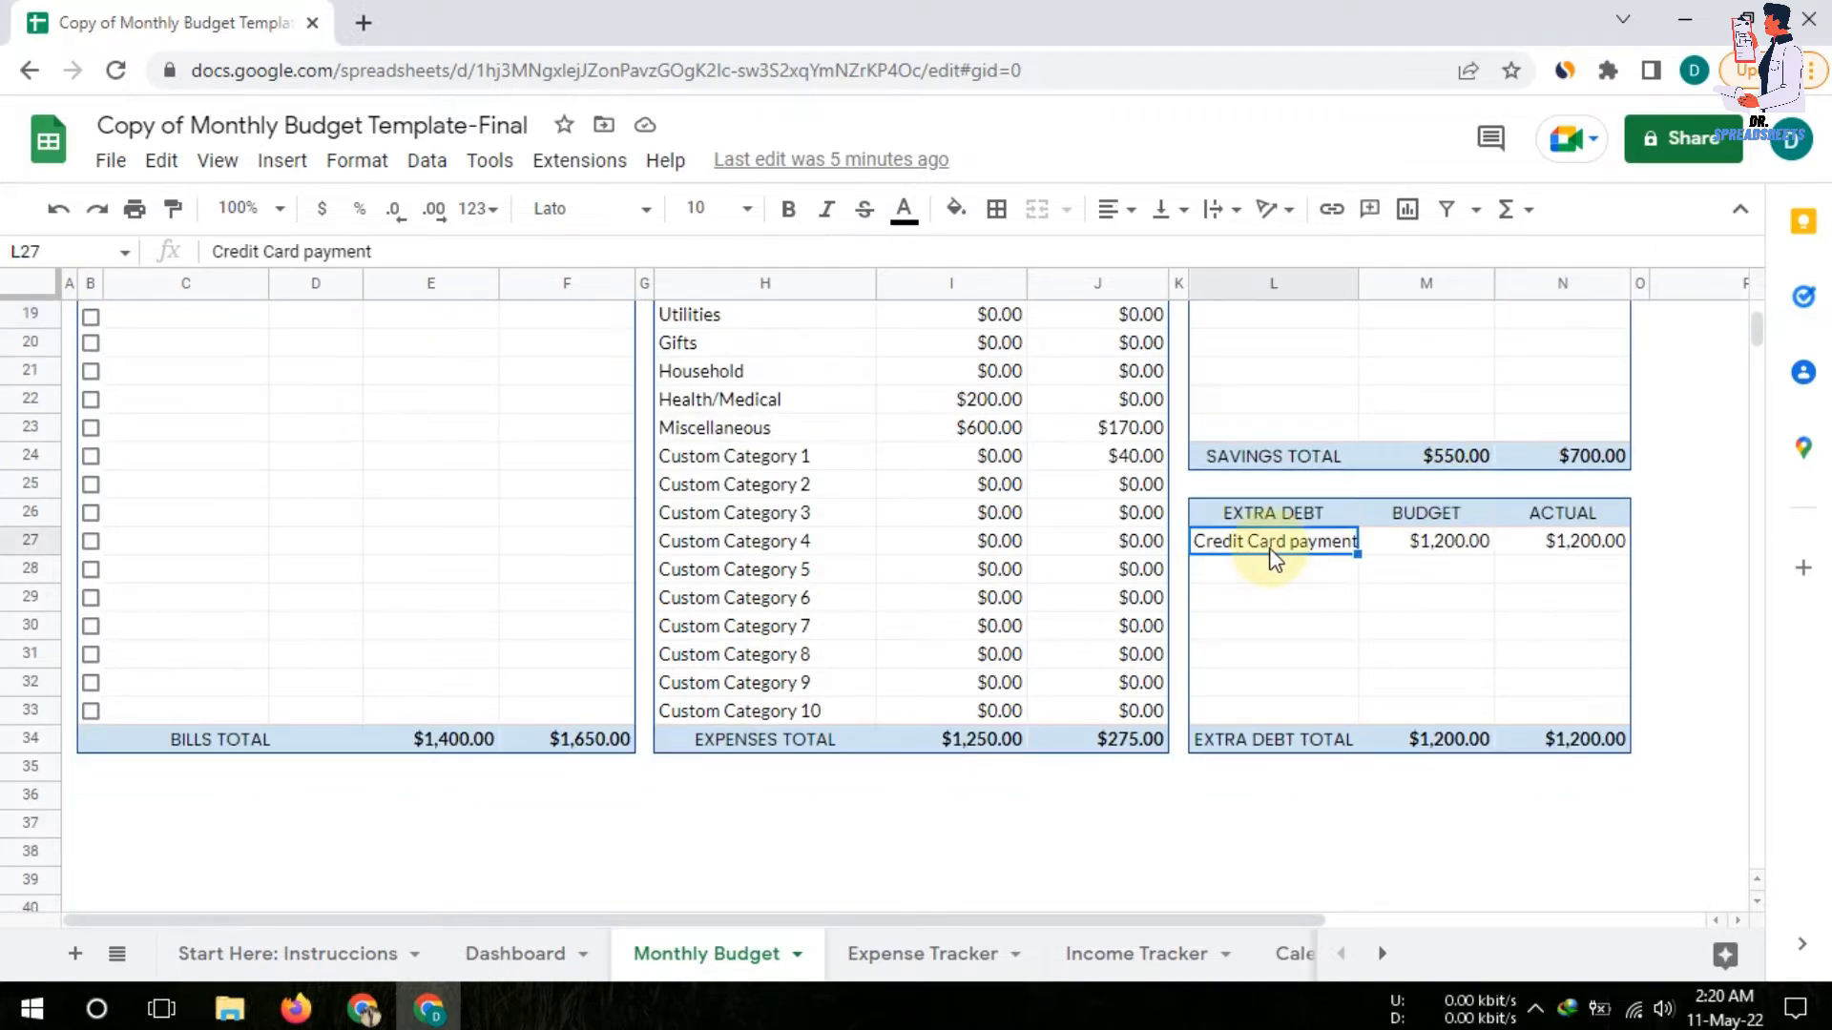
{"action": "left_click", "coordinate": [1443, 544]}
{"action": "left_click", "coordinate": [1586, 543]}
{"action": "scroll", "coordinate": [1585, 547], "scroll_direction": "up", "scroll_amount": 3}
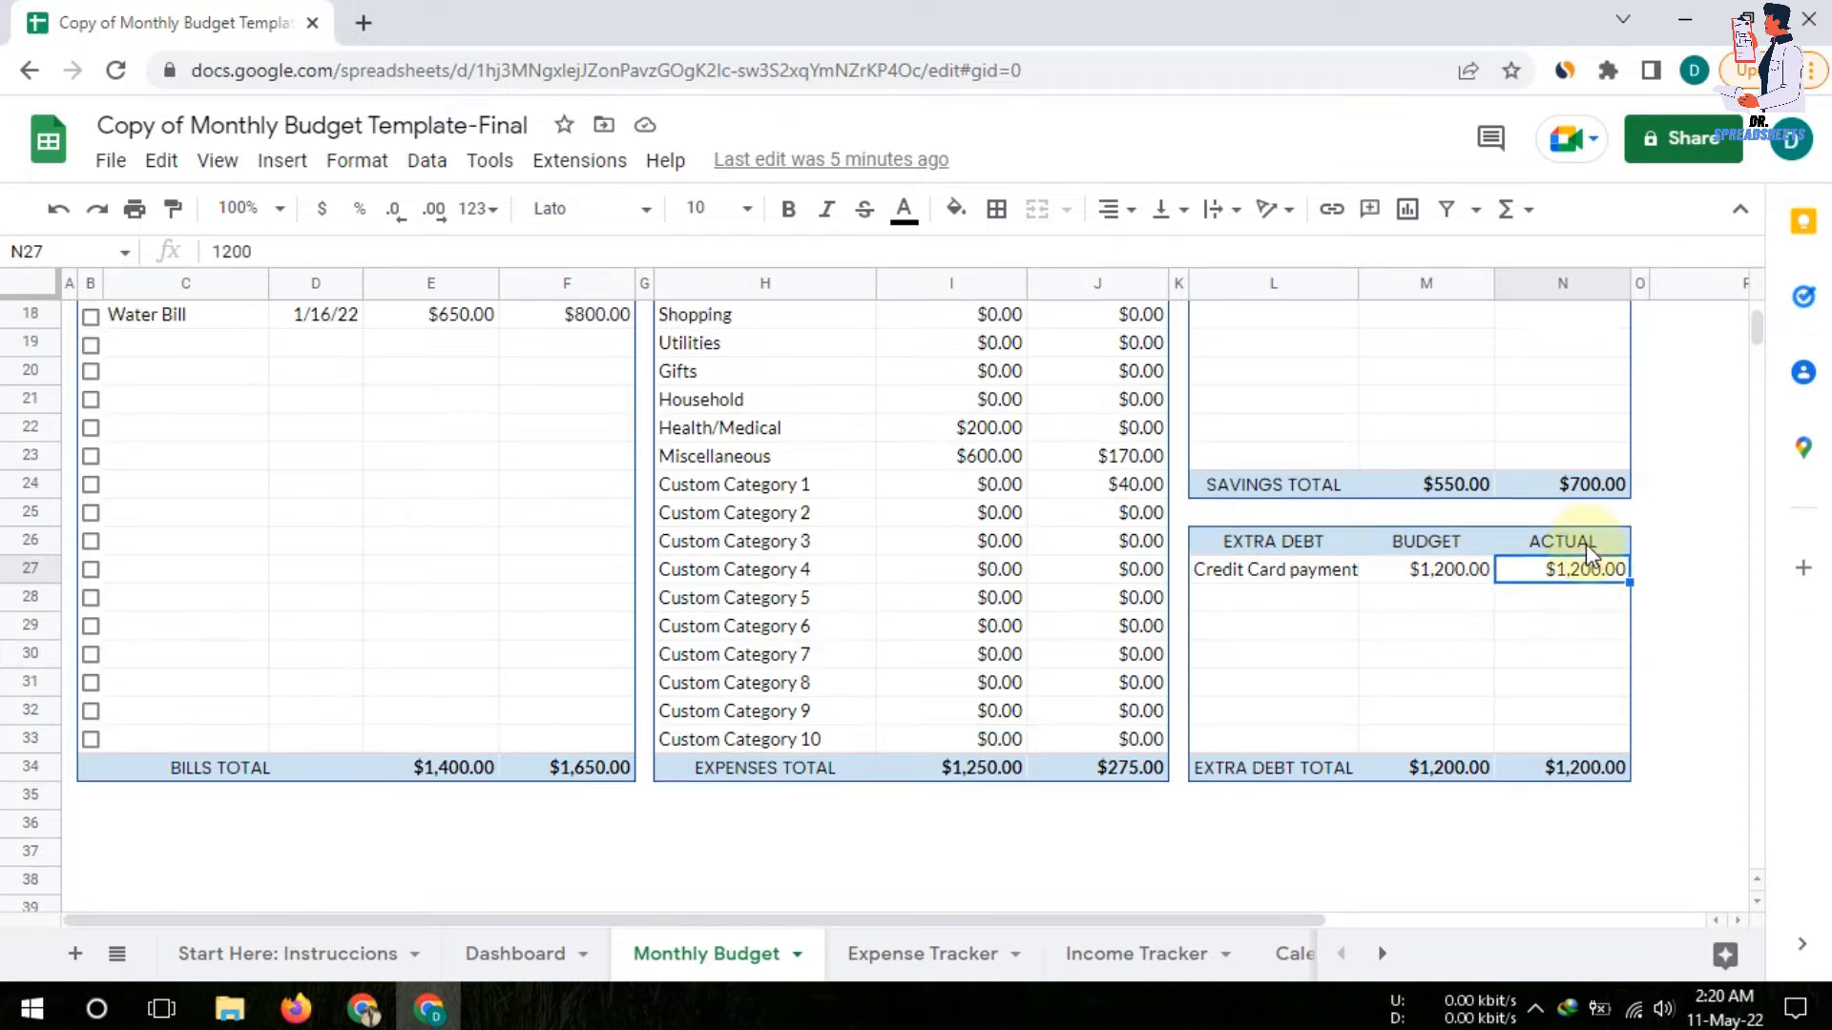
{"action": "left_click_drag", "start_coordinate": [1552, 349], "coordinate": [1550, 586]}
{"action": "left_click_drag", "start_coordinate": [1565, 683], "coordinate": [1564, 840]}
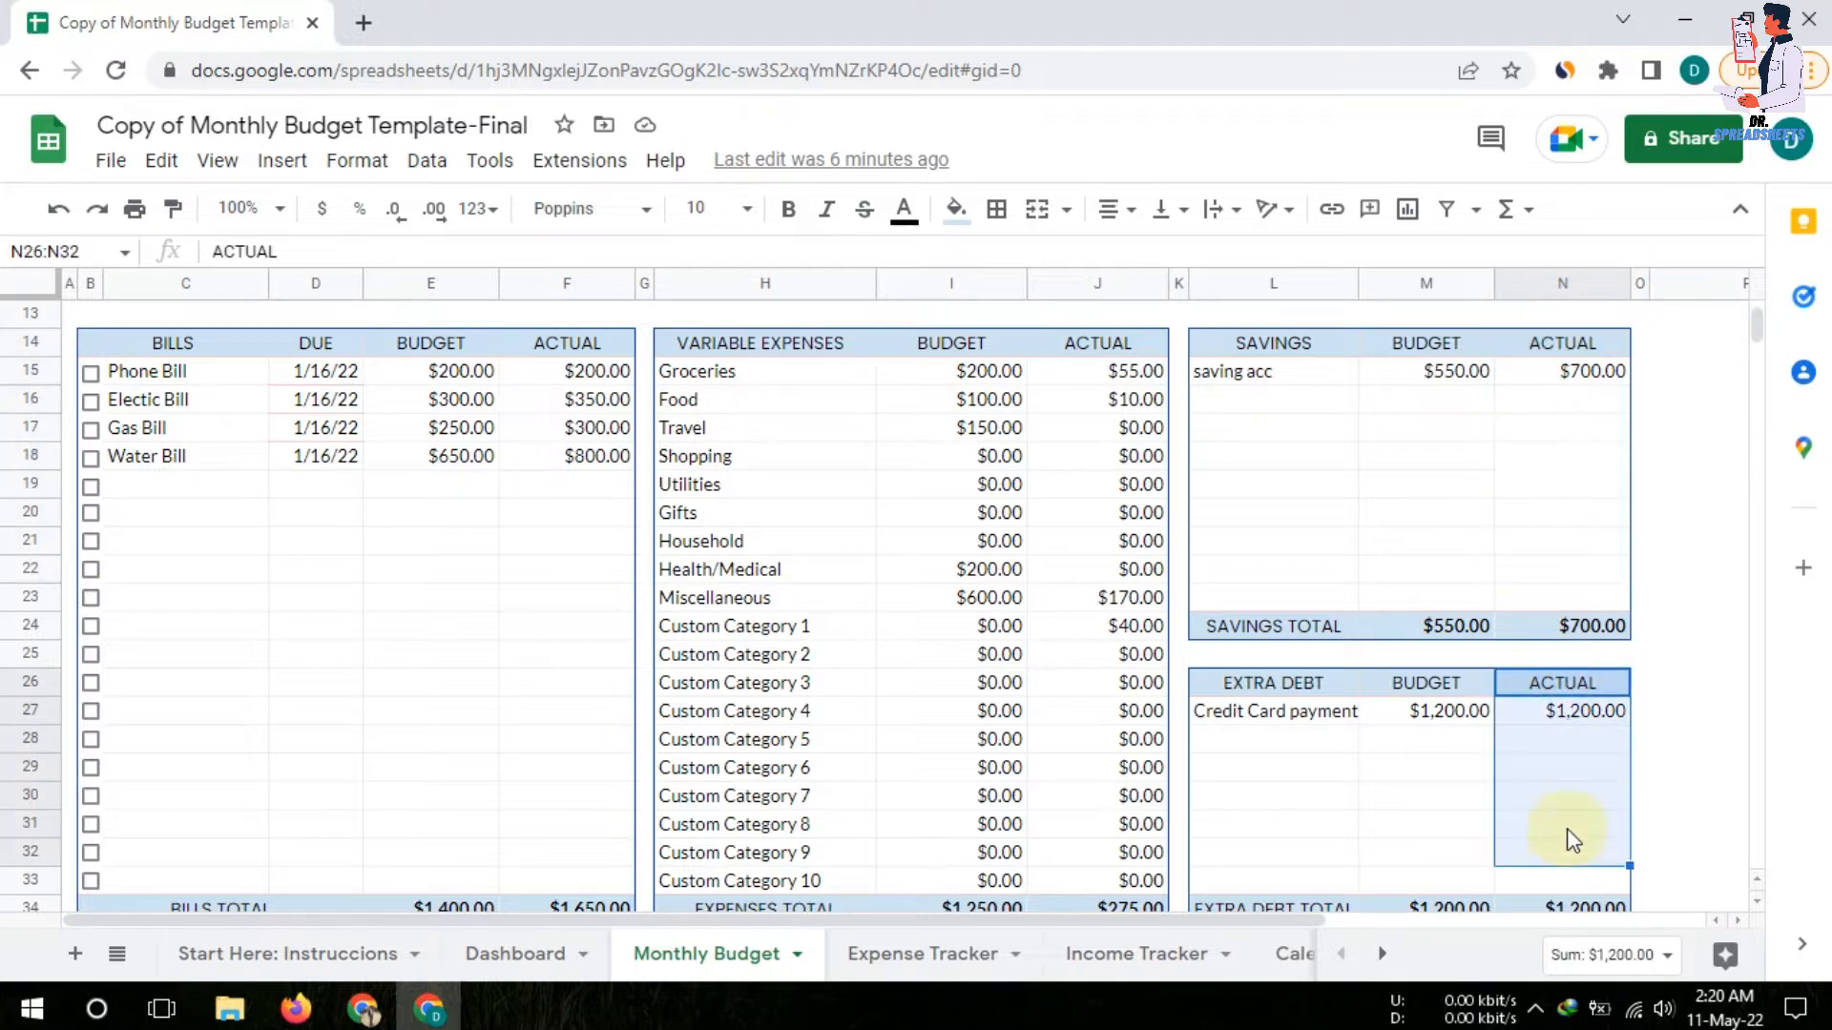
Look over the Savings table's empty budget and actual cells and the totals rows of the Monthly Budget tables
{"action": "left_click", "coordinate": [1440, 489]}
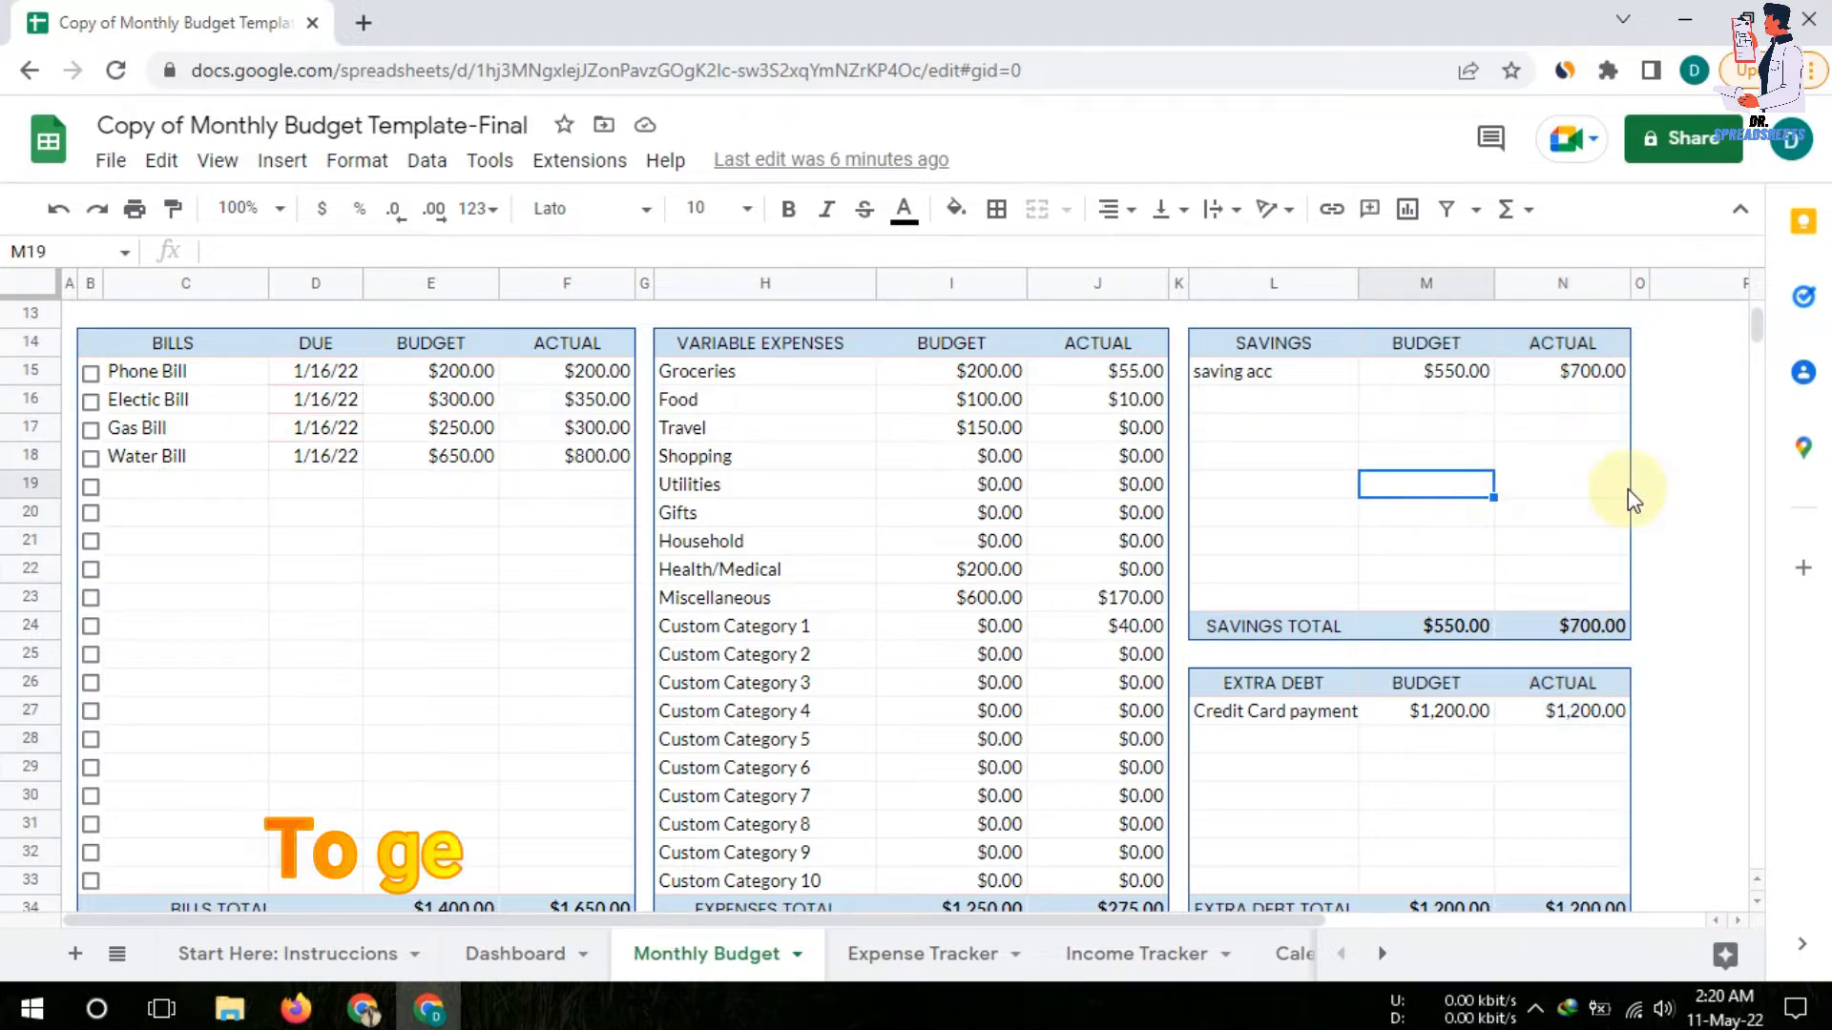
{"action": "left_click", "coordinate": [1566, 492]}
{"action": "scroll", "coordinate": [992, 753], "scroll_direction": "down", "scroll_amount": 3}
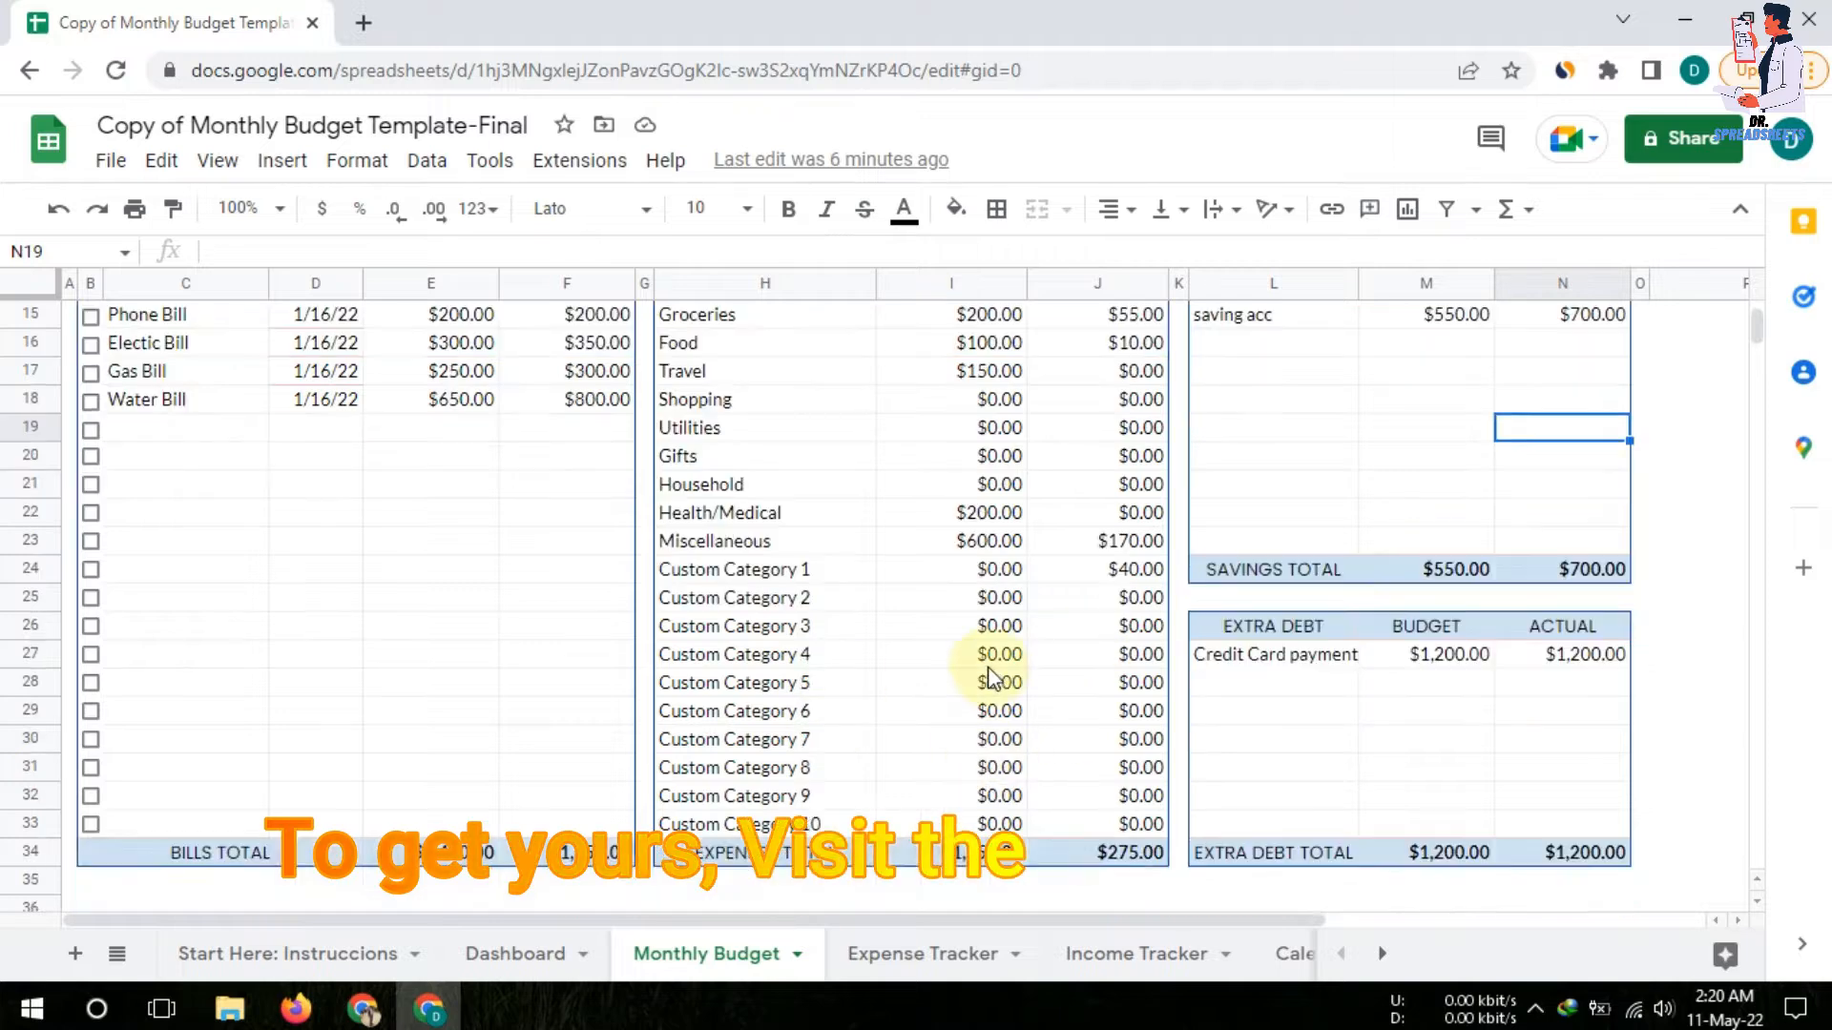
{"action": "scroll", "coordinate": [957, 865], "scroll_direction": "up", "scroll_amount": 3}
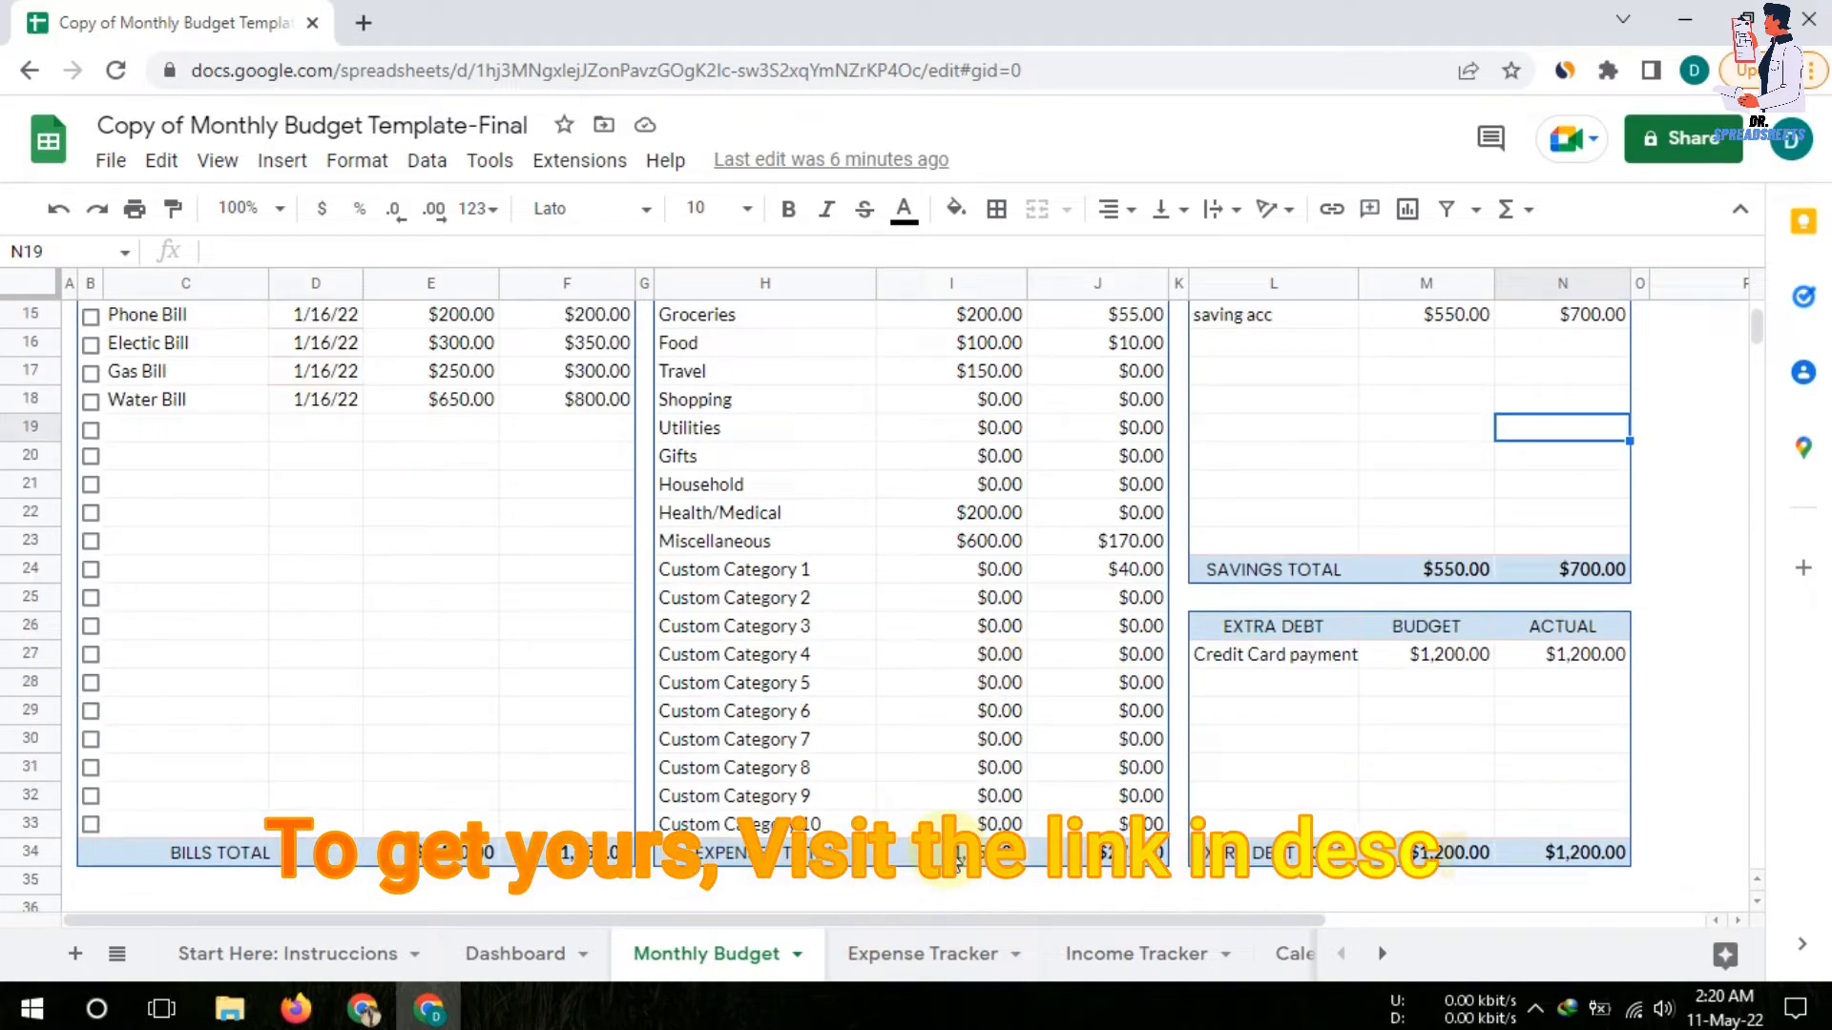
Examine the Expense Tracker sheet, checking the last entry's date picker, amount, description and list of category options
{"action": "left_click", "coordinate": [872, 954]}
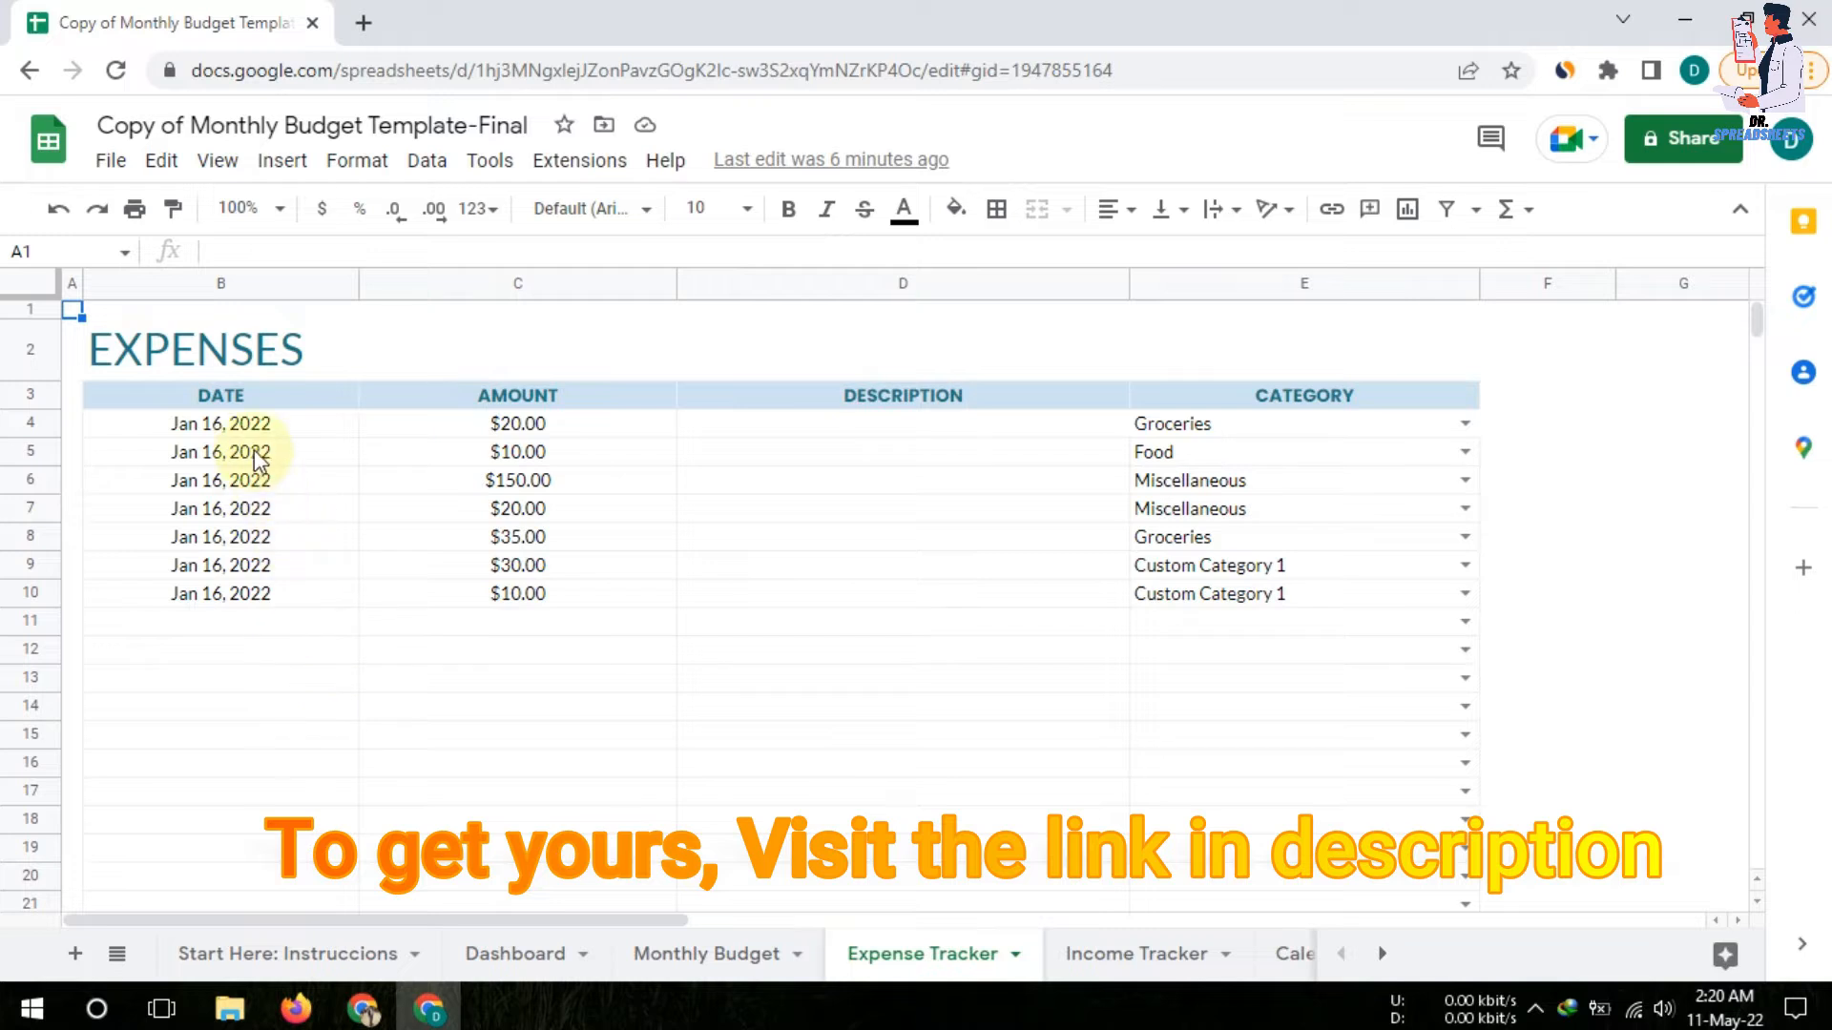
{"action": "left_click", "coordinate": [264, 592]}
{"action": "double_click", "coordinate": [264, 592]}
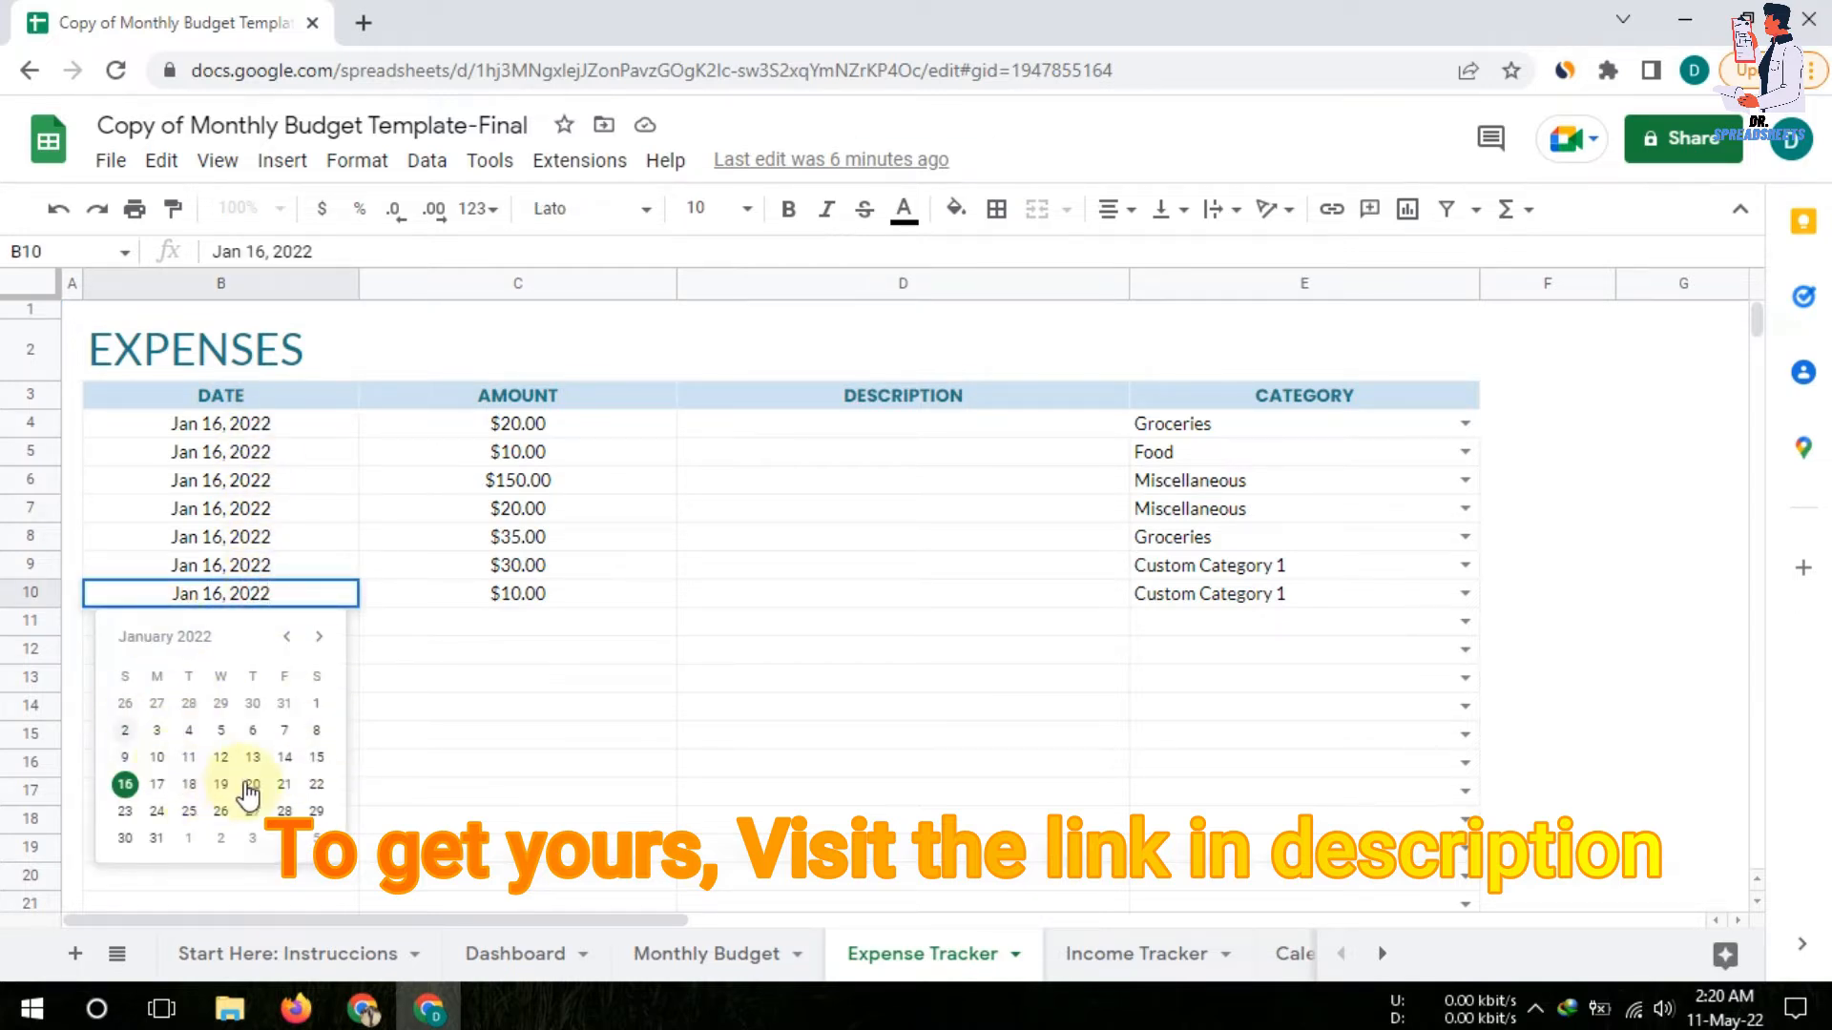
{"action": "left_click", "coordinate": [524, 601]}
{"action": "left_click", "coordinate": [781, 595]}
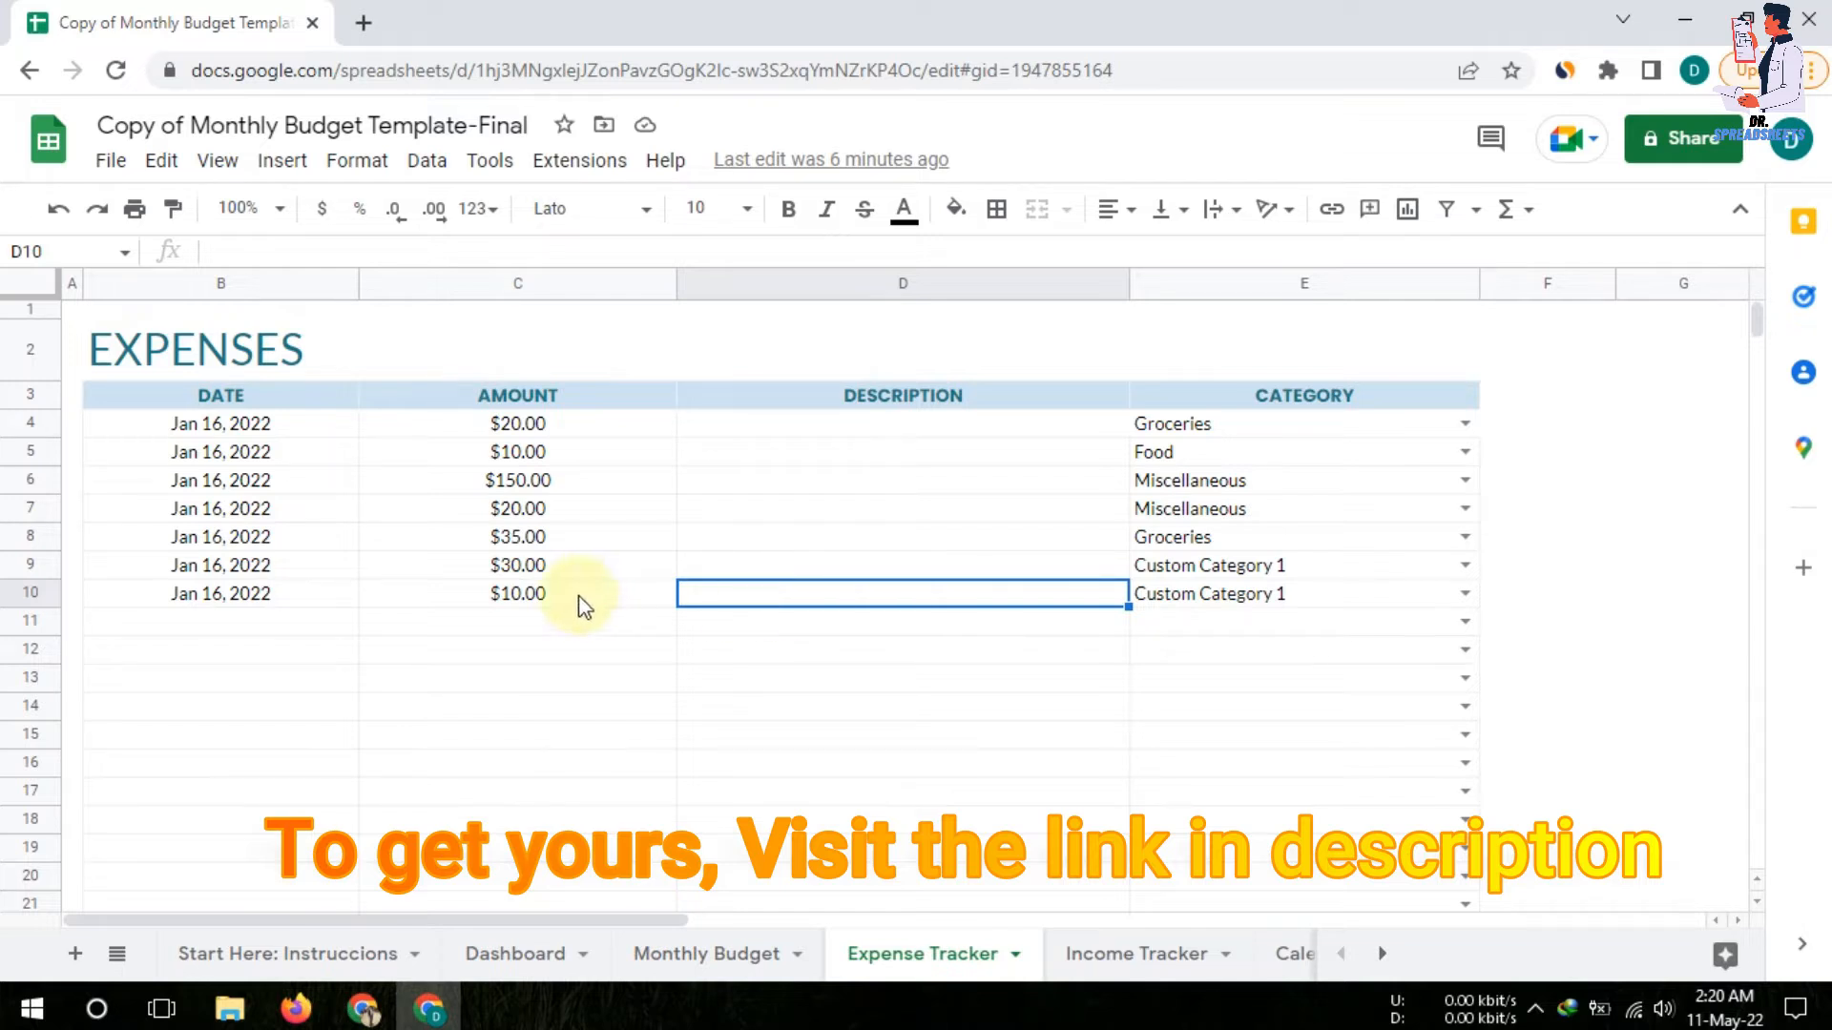
{"action": "left_click", "coordinate": [1218, 597]}
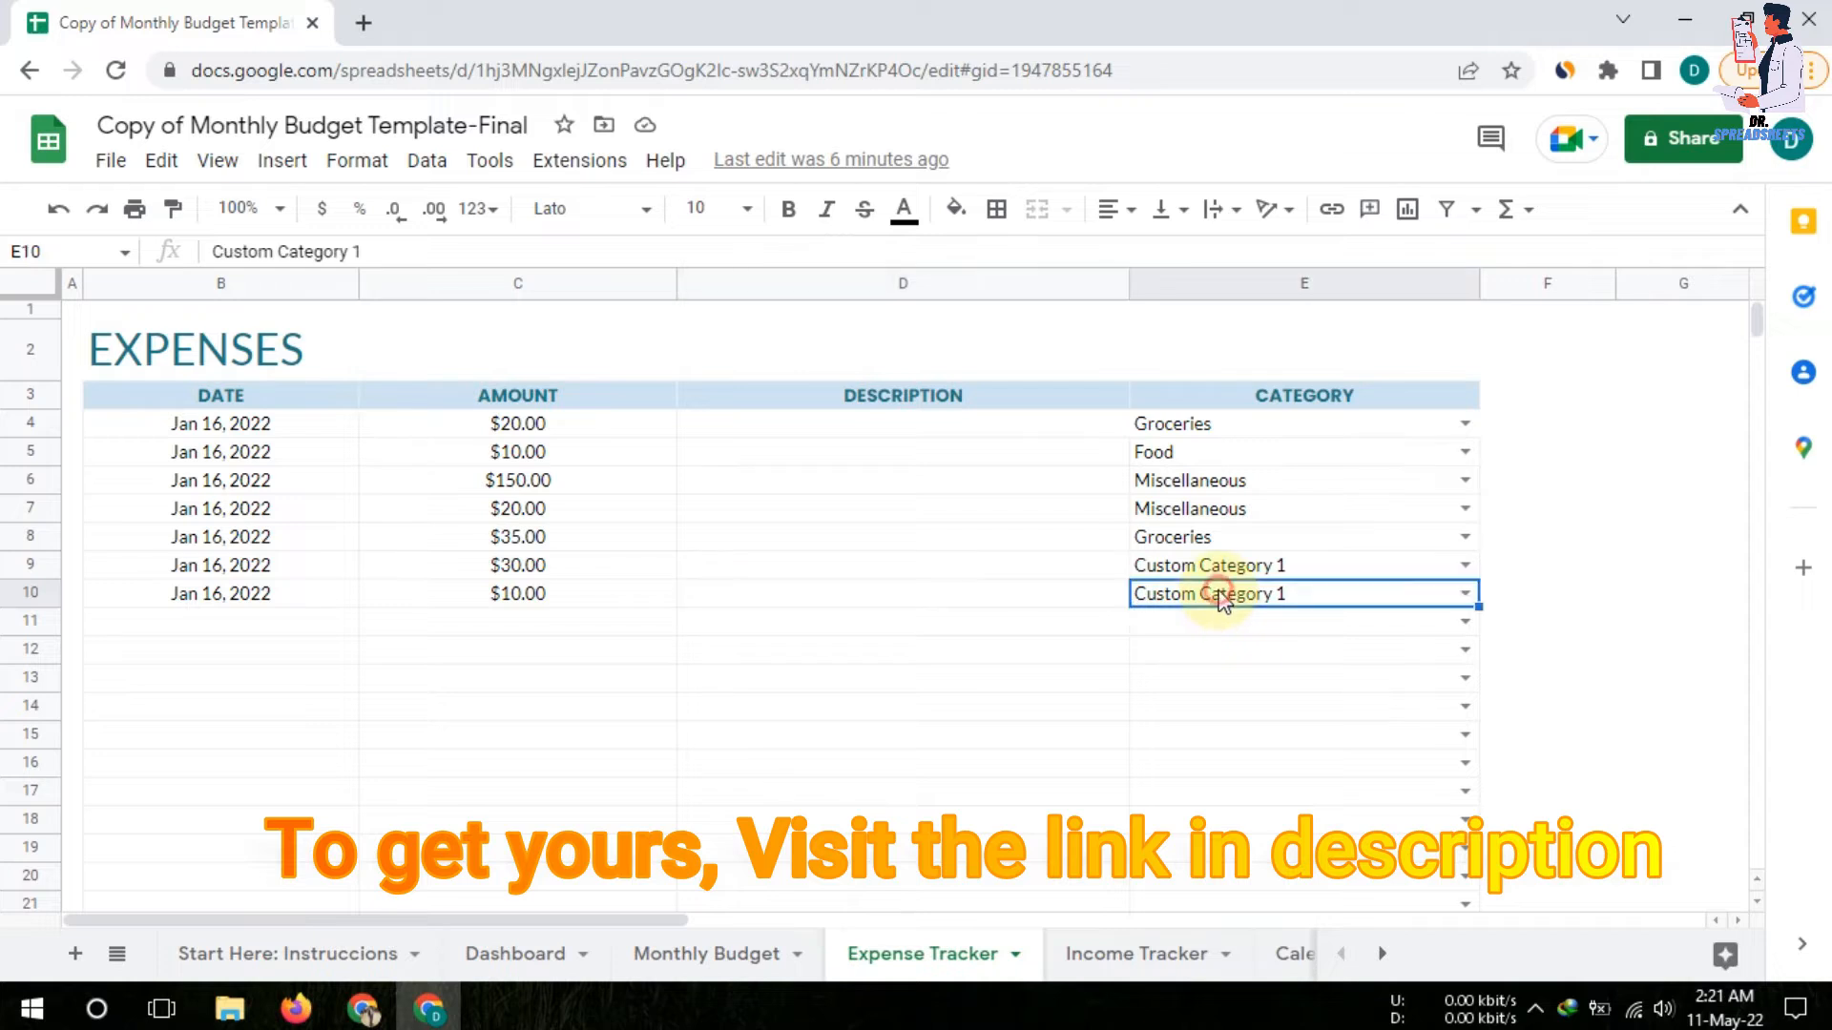
{"action": "left_click", "coordinate": [1465, 595]}
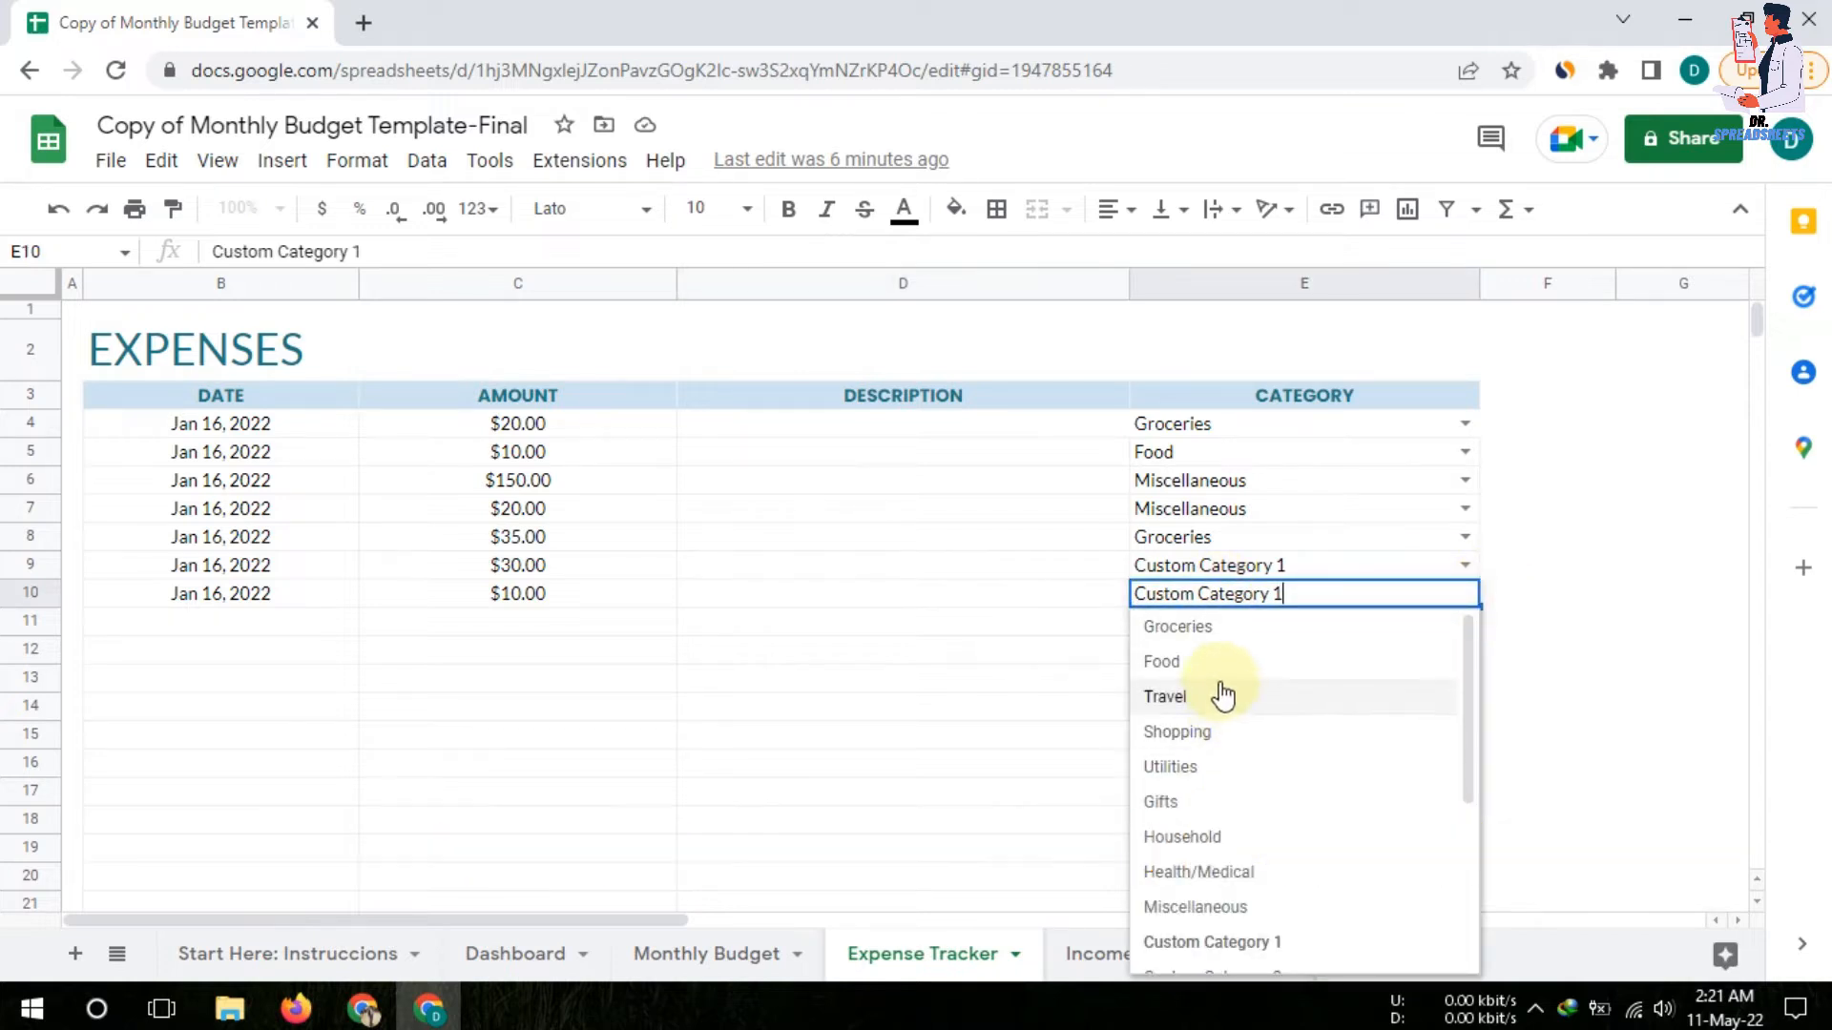
{"action": "left_click", "coordinate": [1044, 576]}
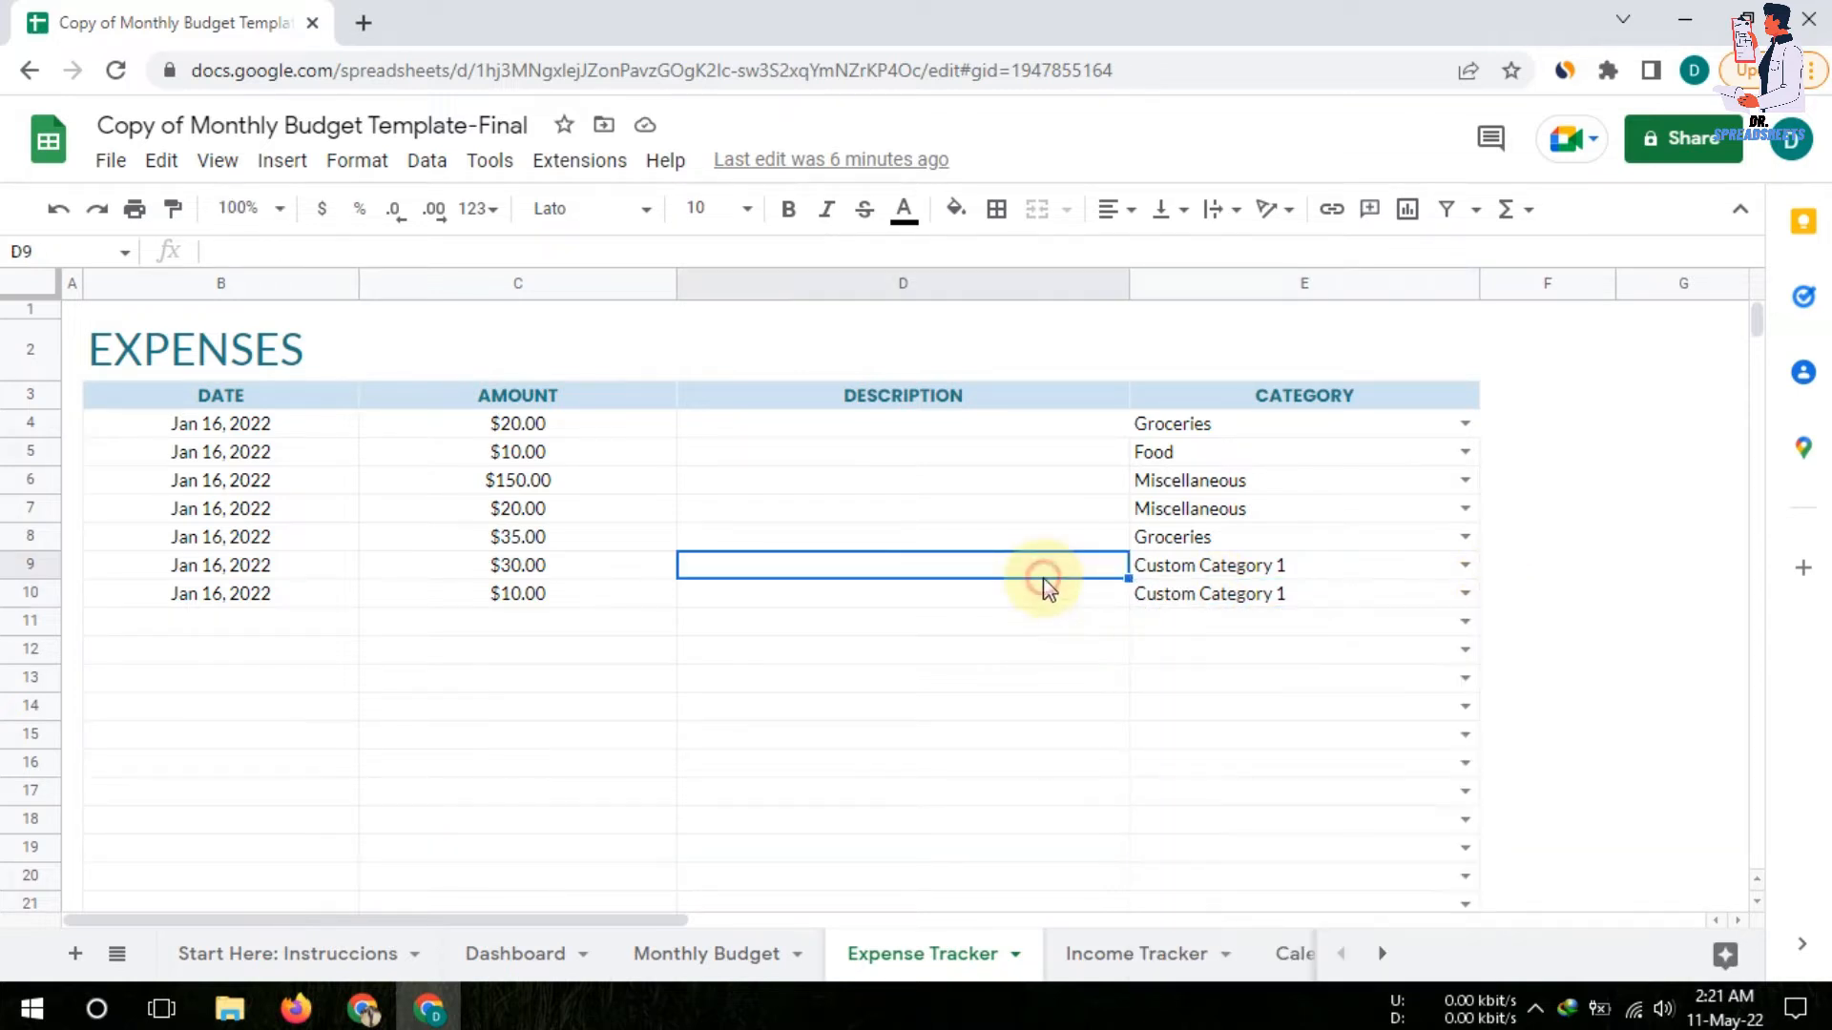
Examine the Income Tracker's entries alongside the Expense Tracker, and compare them with the income table in the Monthly Budget sheet
{"action": "left_click", "coordinate": [1091, 964]}
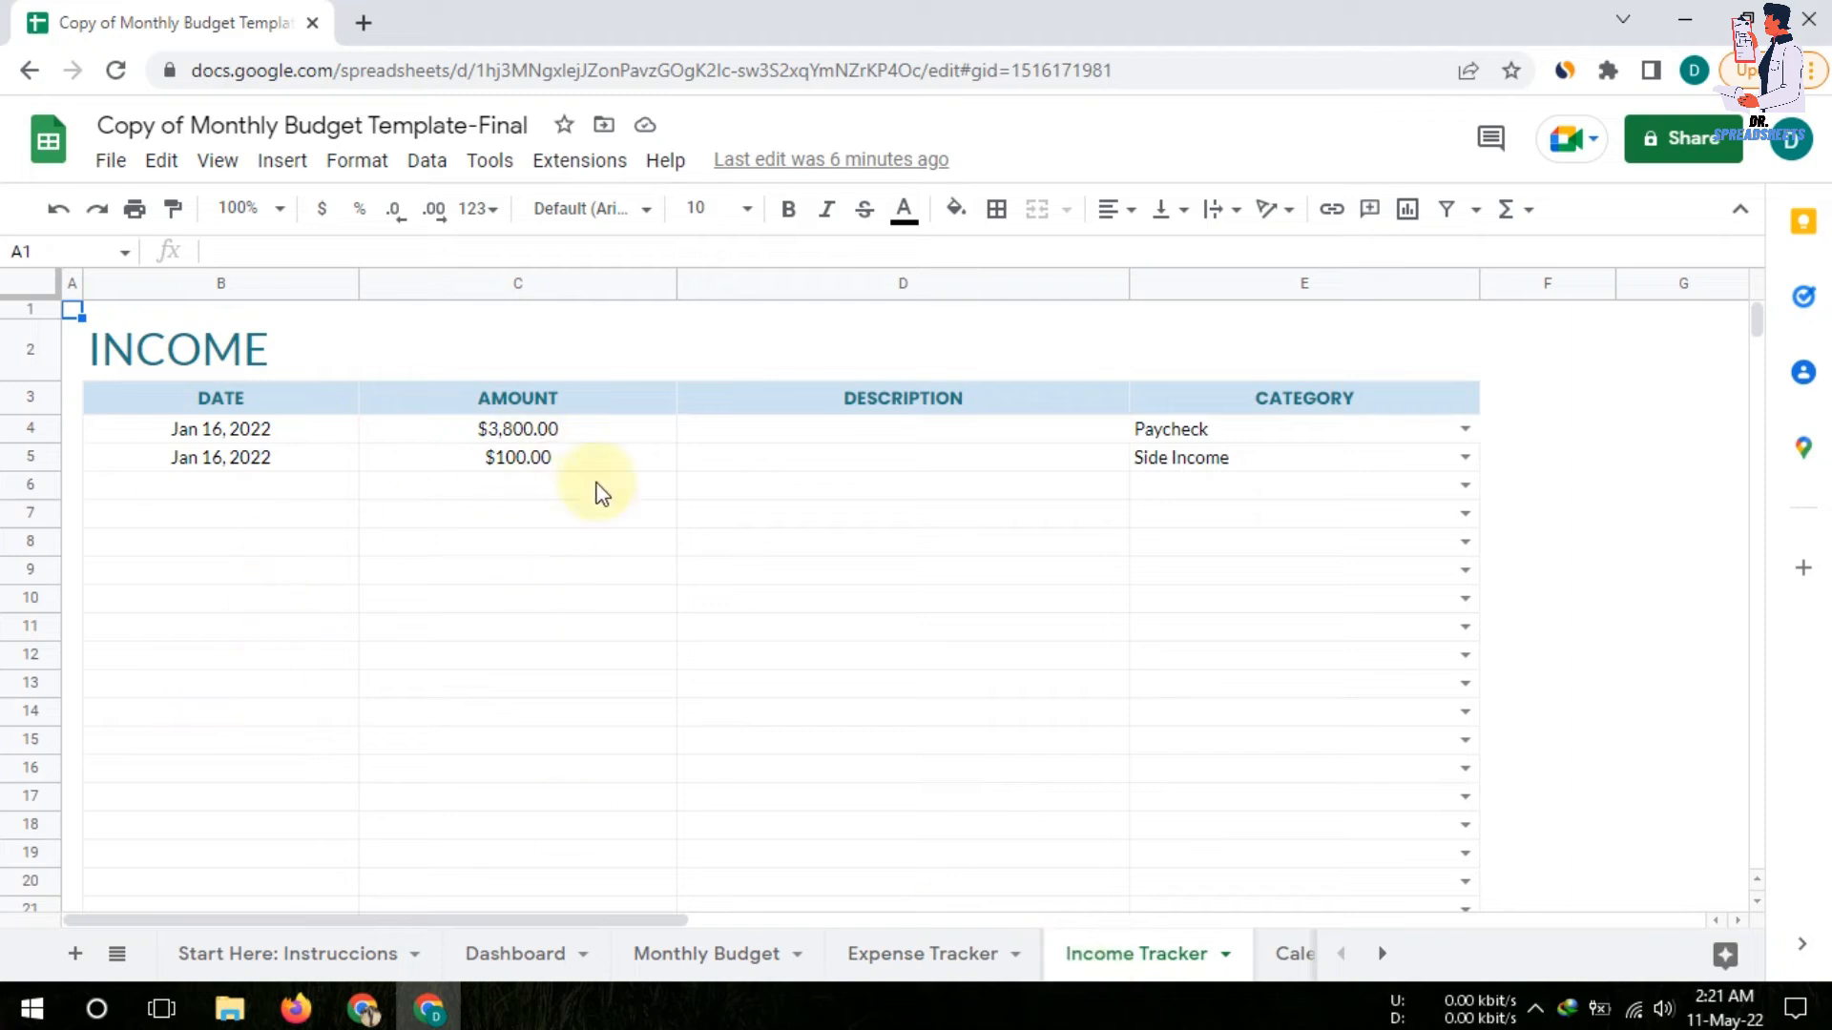
{"action": "left_click", "coordinate": [909, 958]}
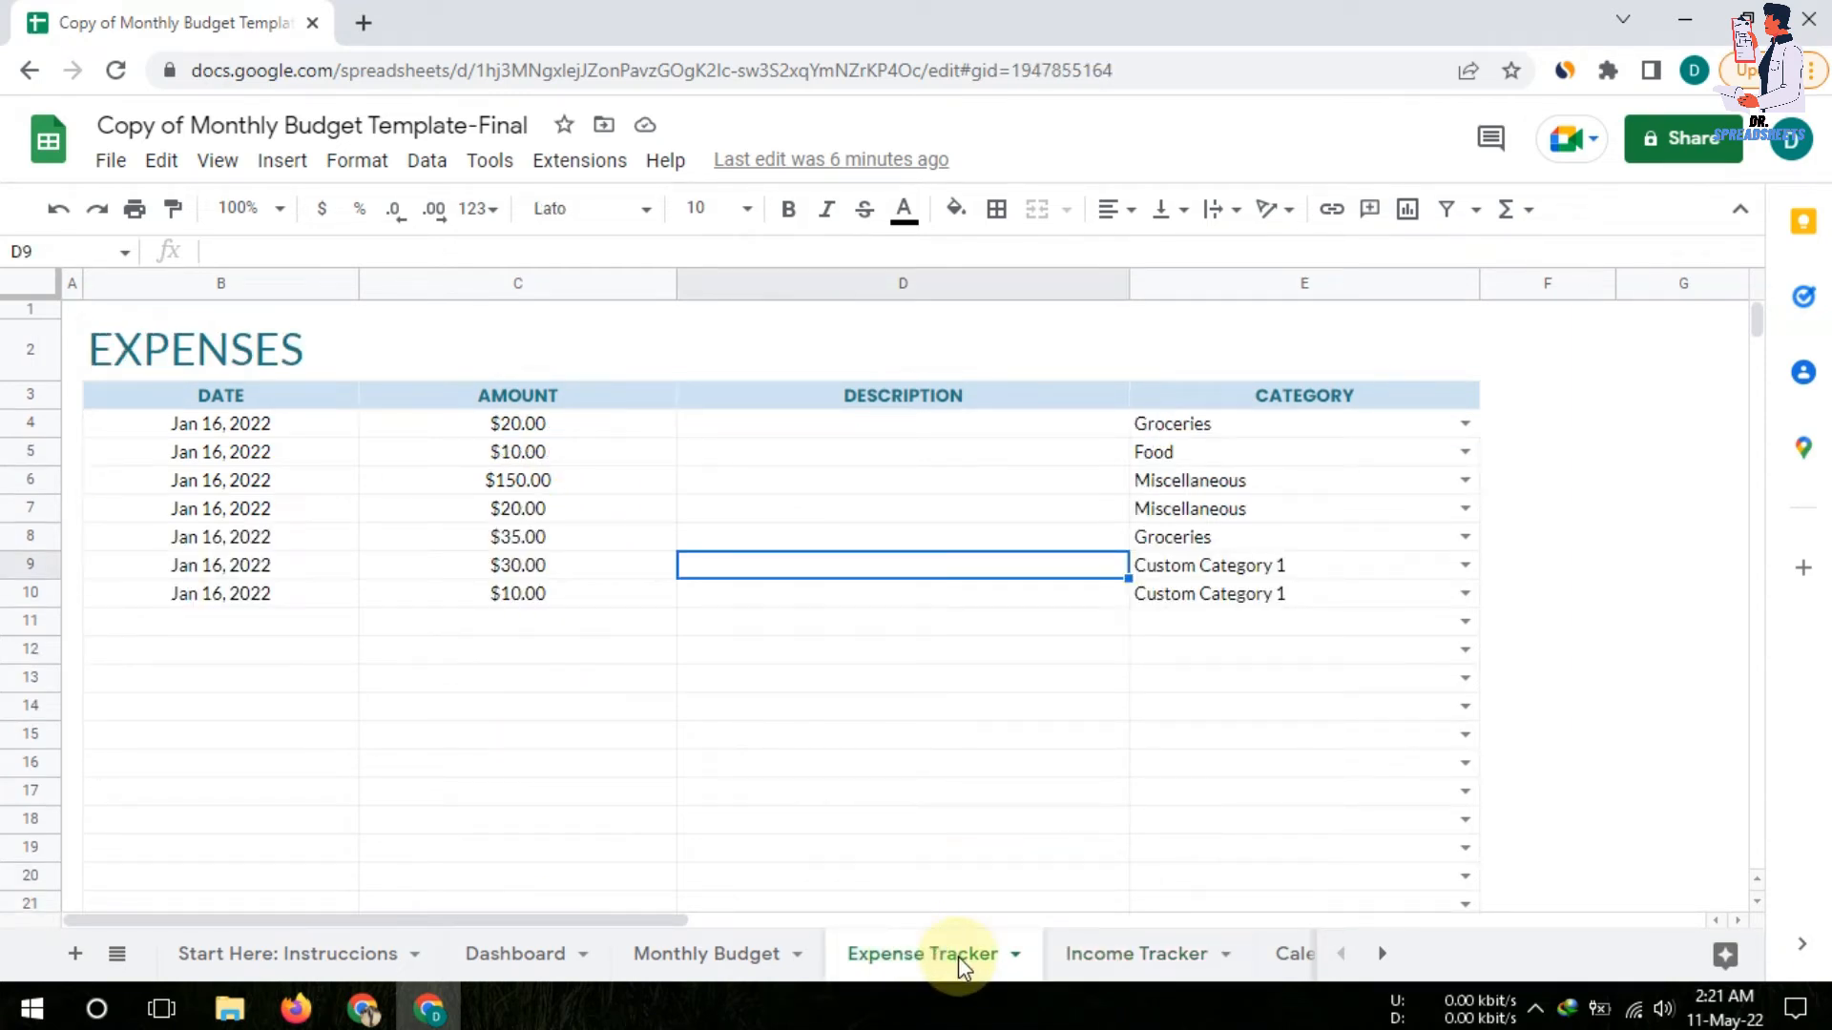
{"action": "left_click", "coordinate": [1091, 955]}
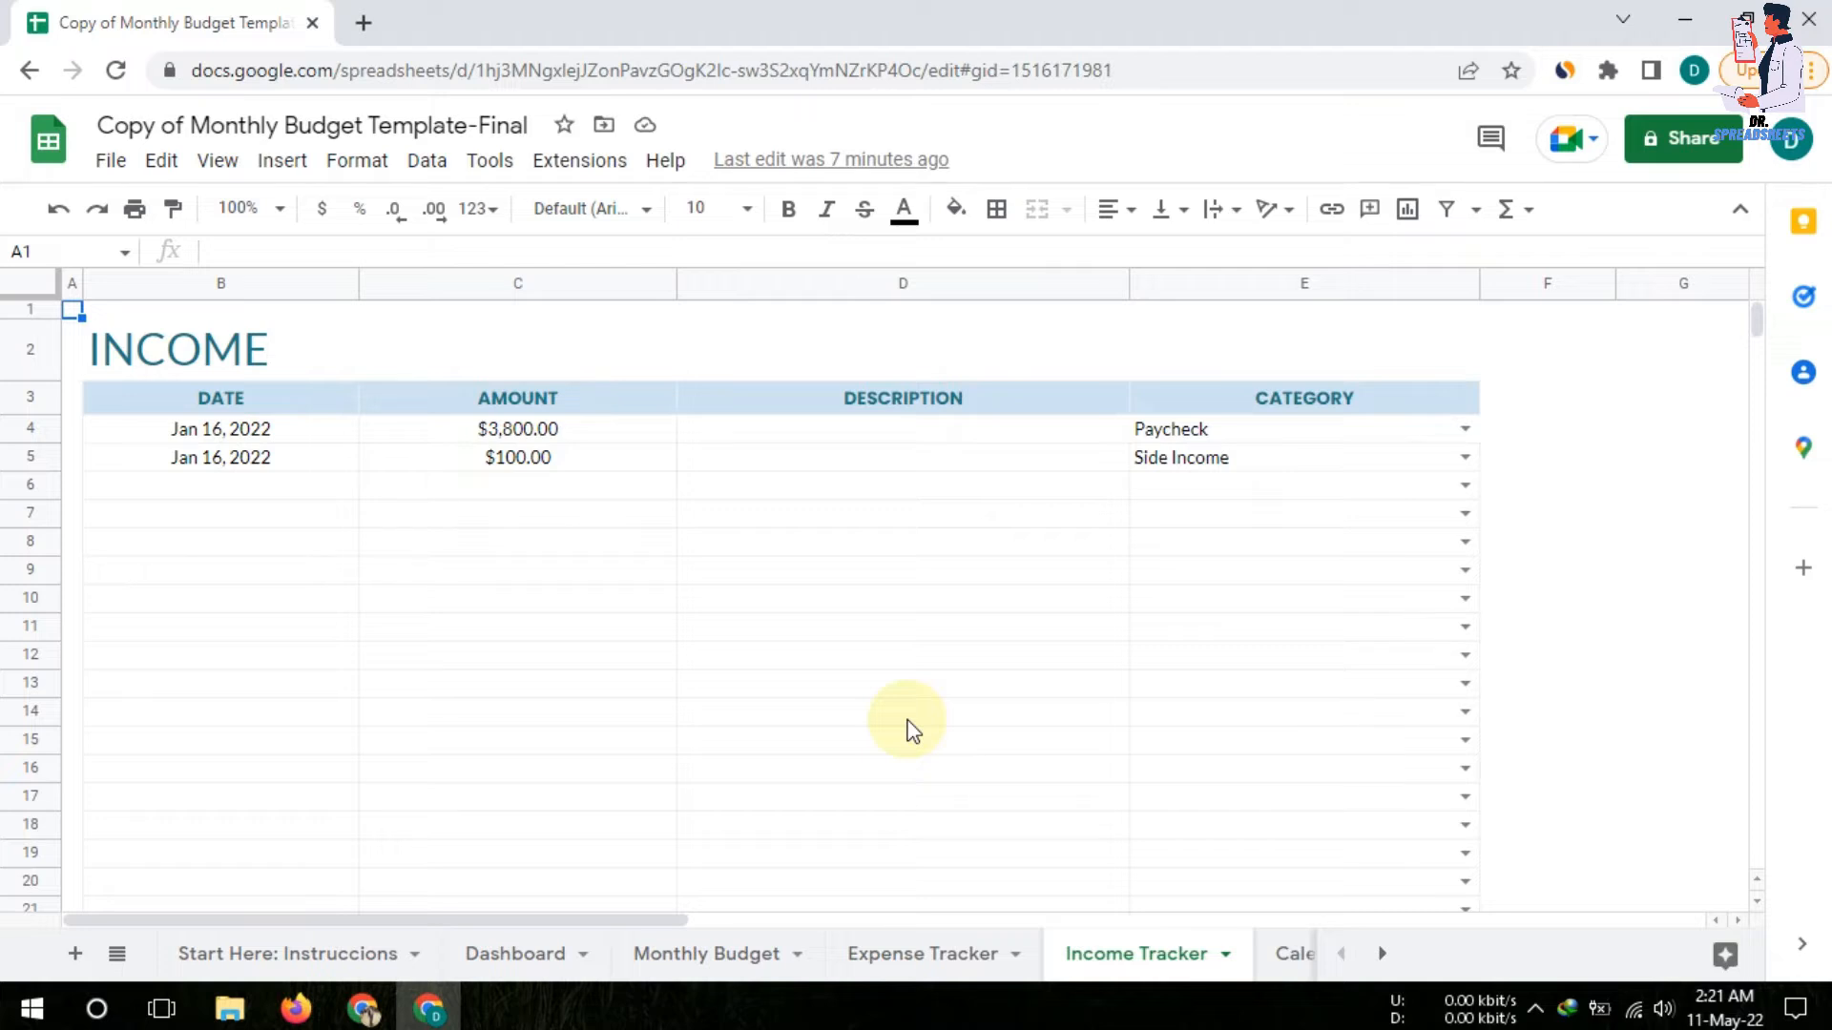
{"action": "left_click", "coordinate": [279, 425]}
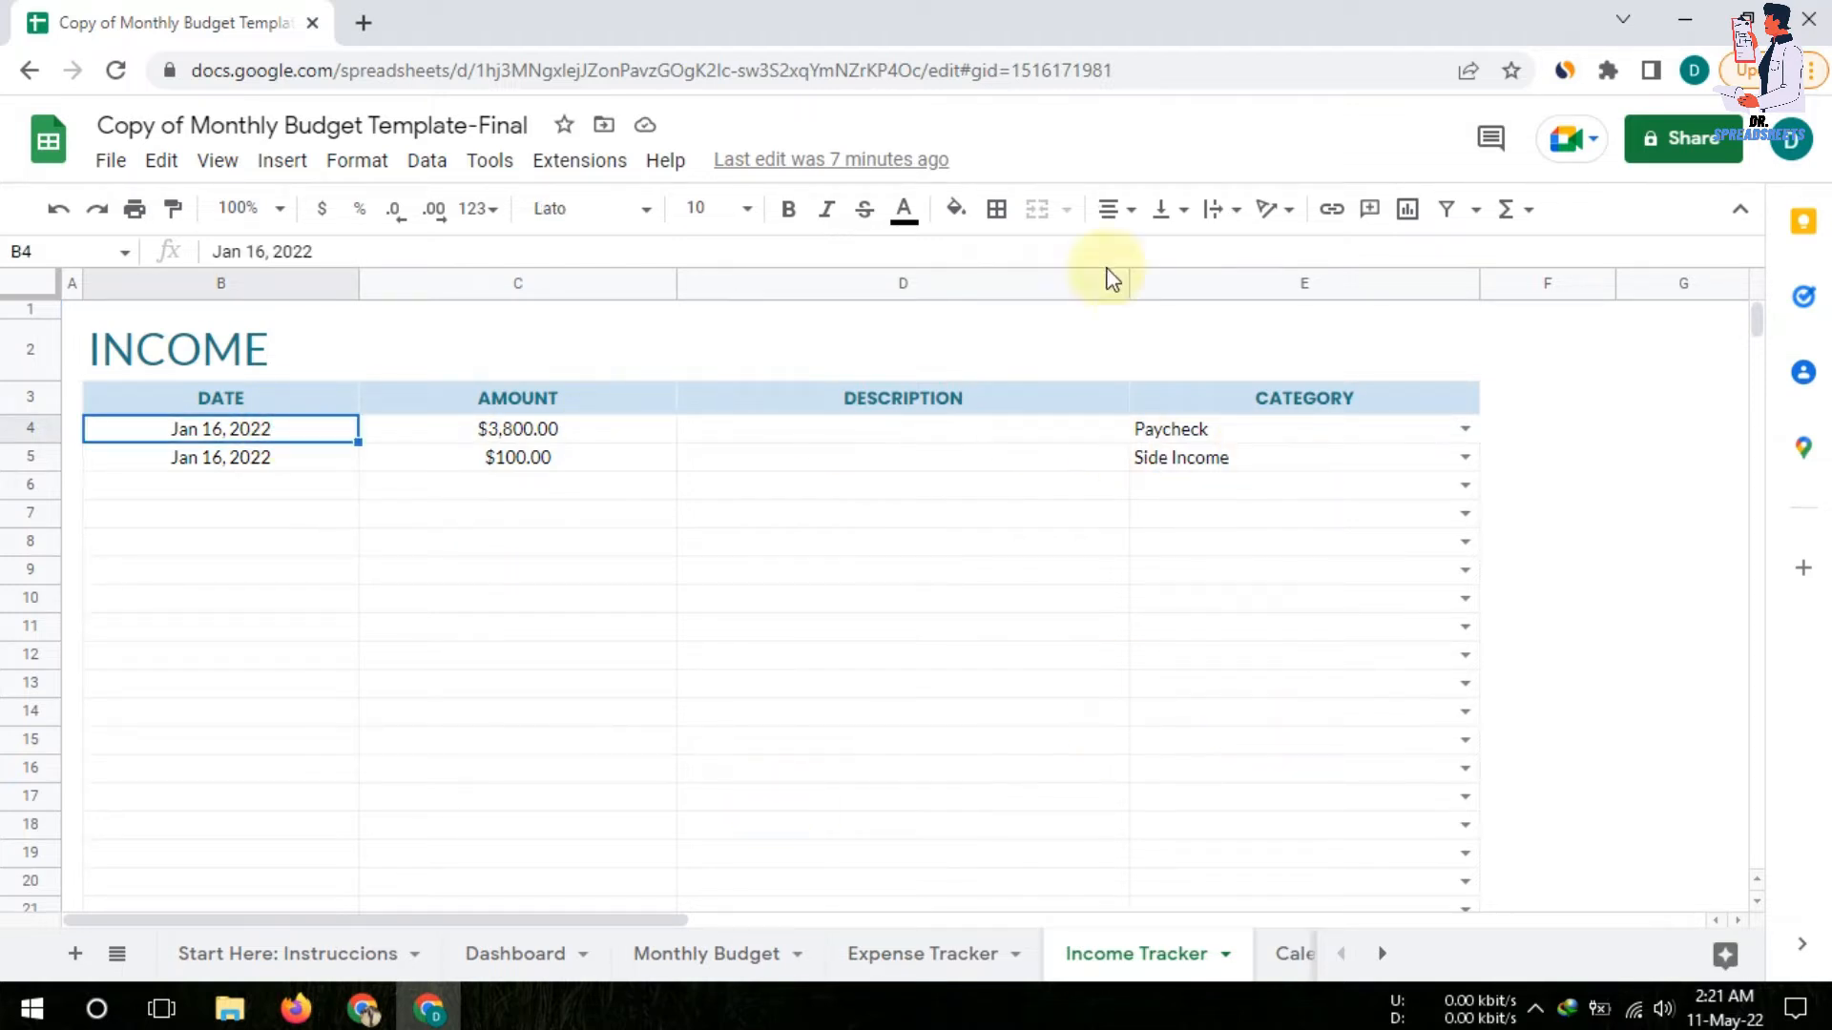
{"action": "left_click", "coordinate": [754, 954]}
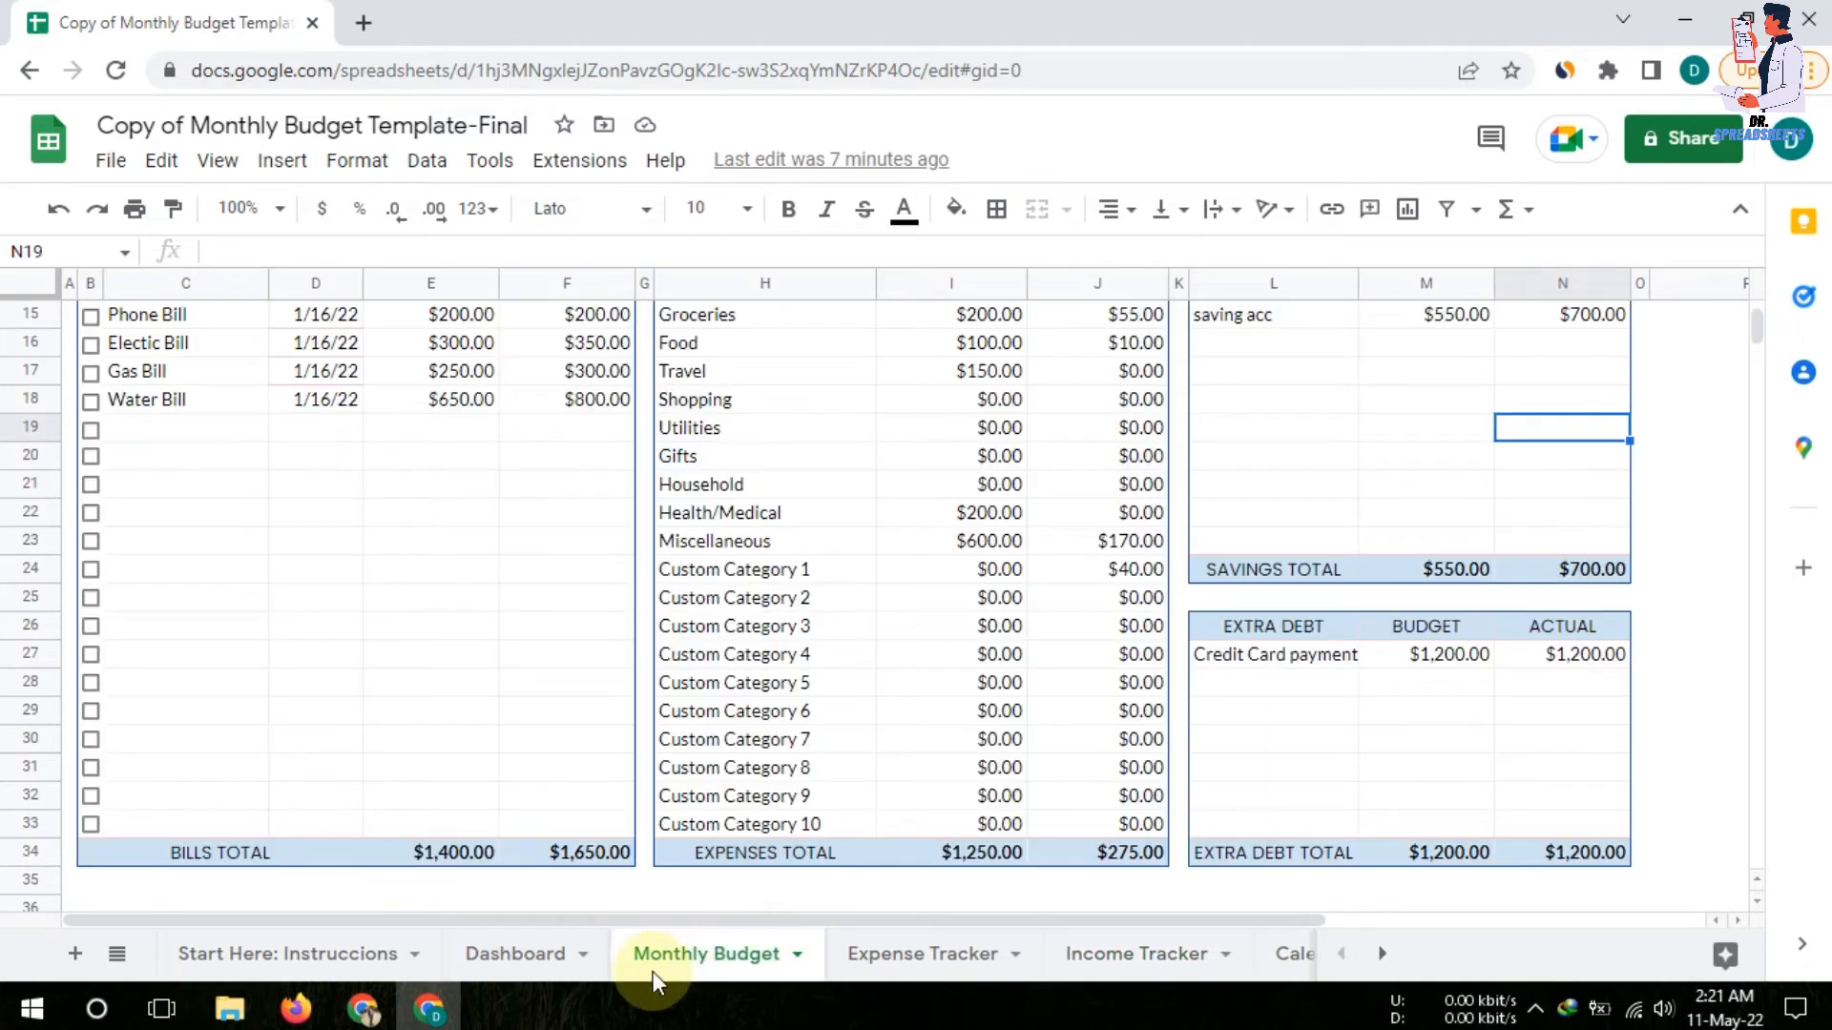
{"action": "scroll", "coordinate": [1139, 747], "scroll_direction": "up", "scroll_amount": 5}
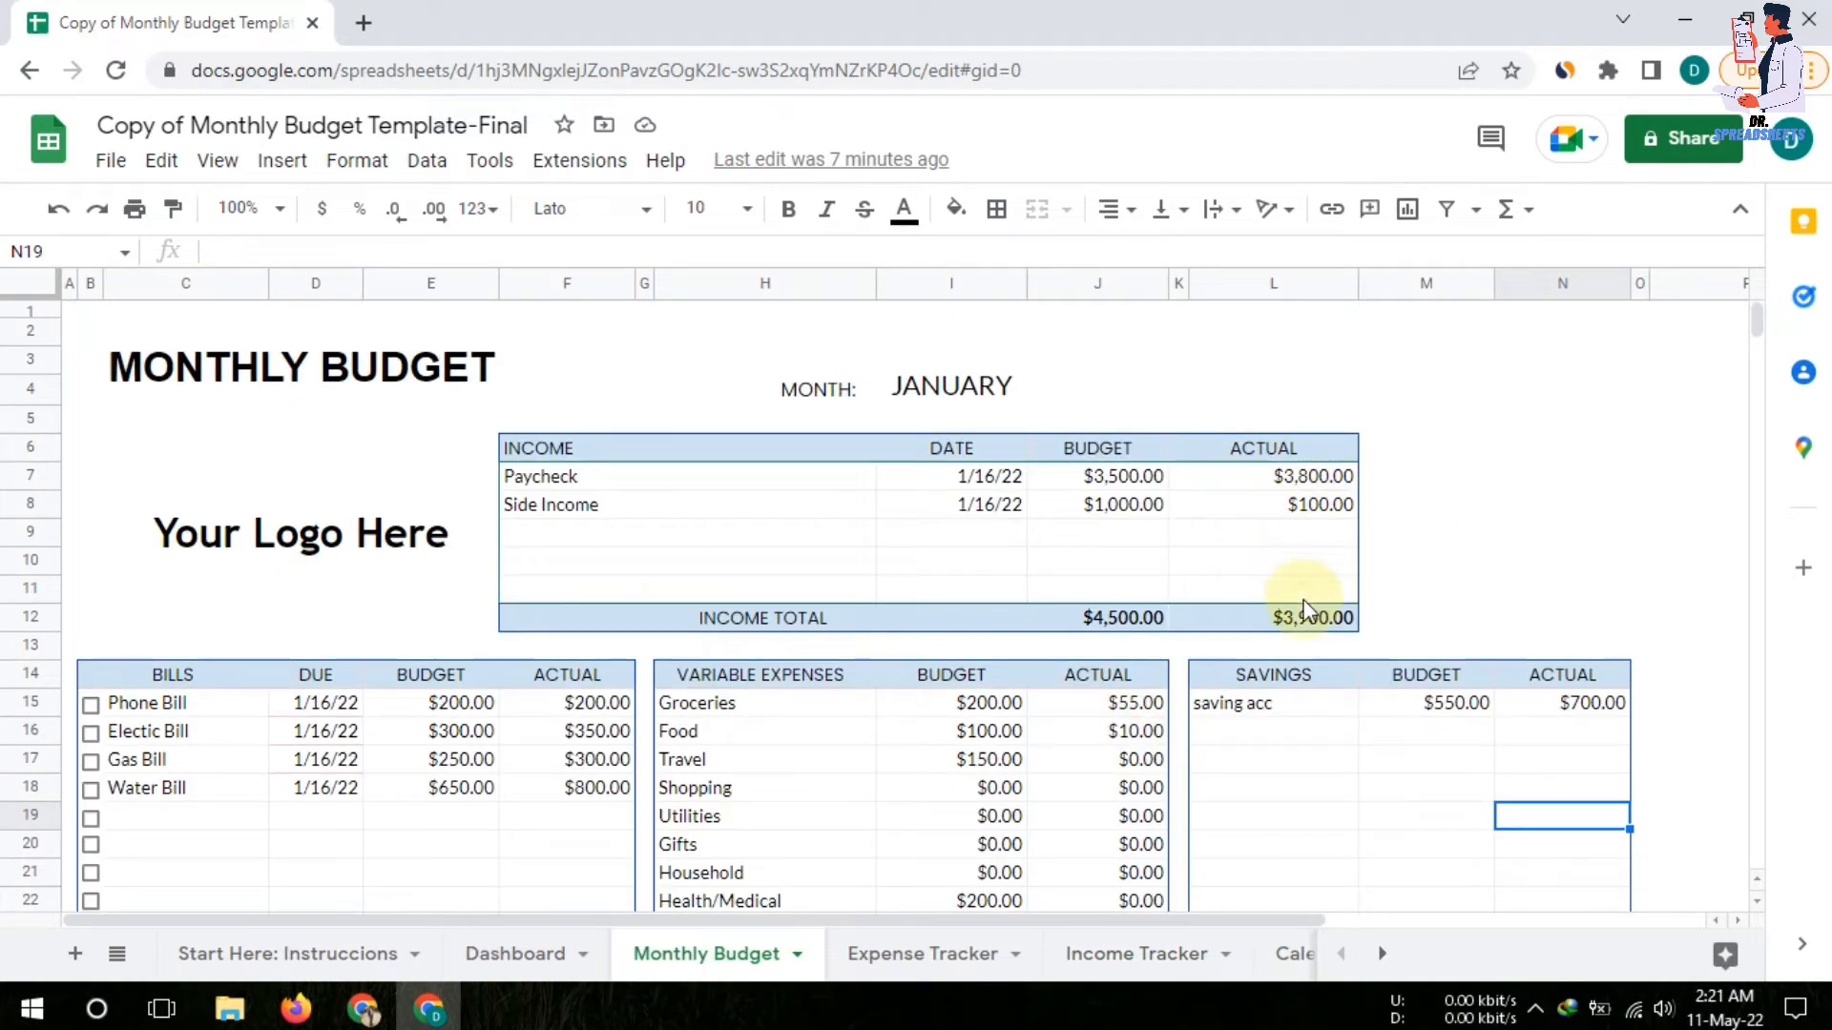
Examine the Dashboard's Summary table row by row: income, bills, variable expenses, savings and extra debt, with budget and actual amounts
{"action": "left_click", "coordinate": [507, 957]}
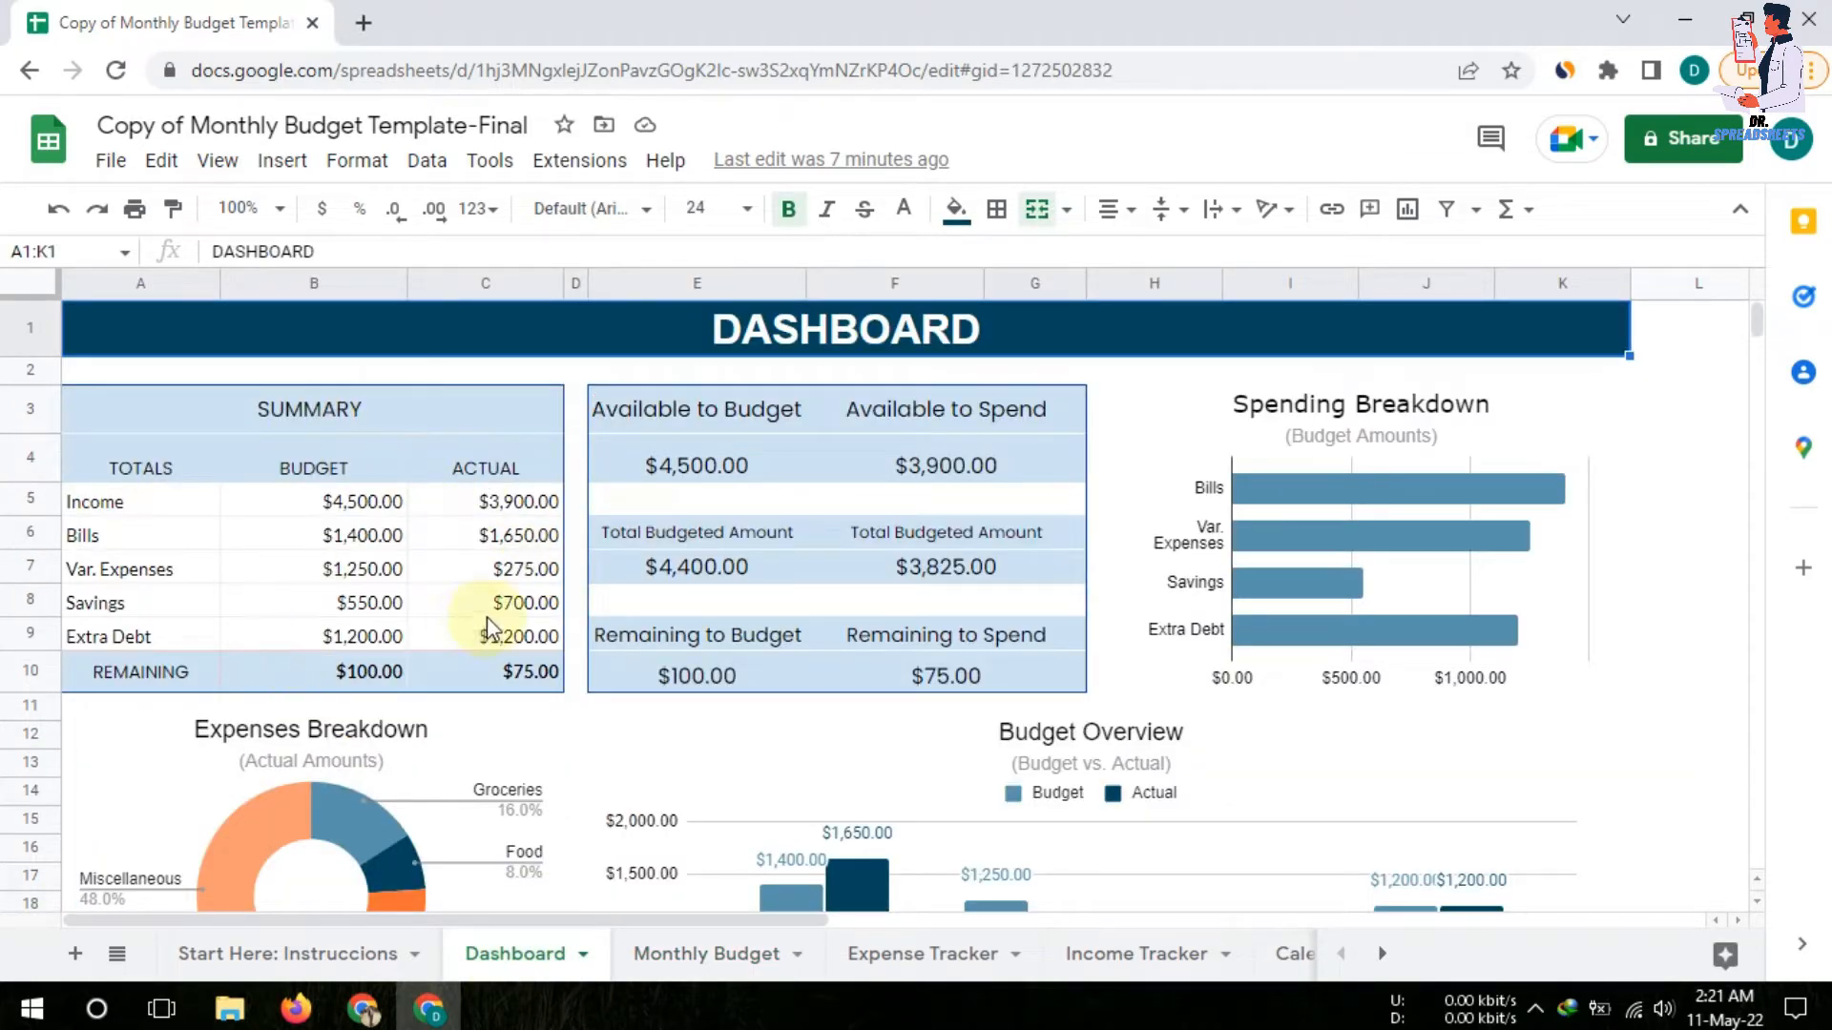
{"action": "left_click", "coordinate": [252, 515]}
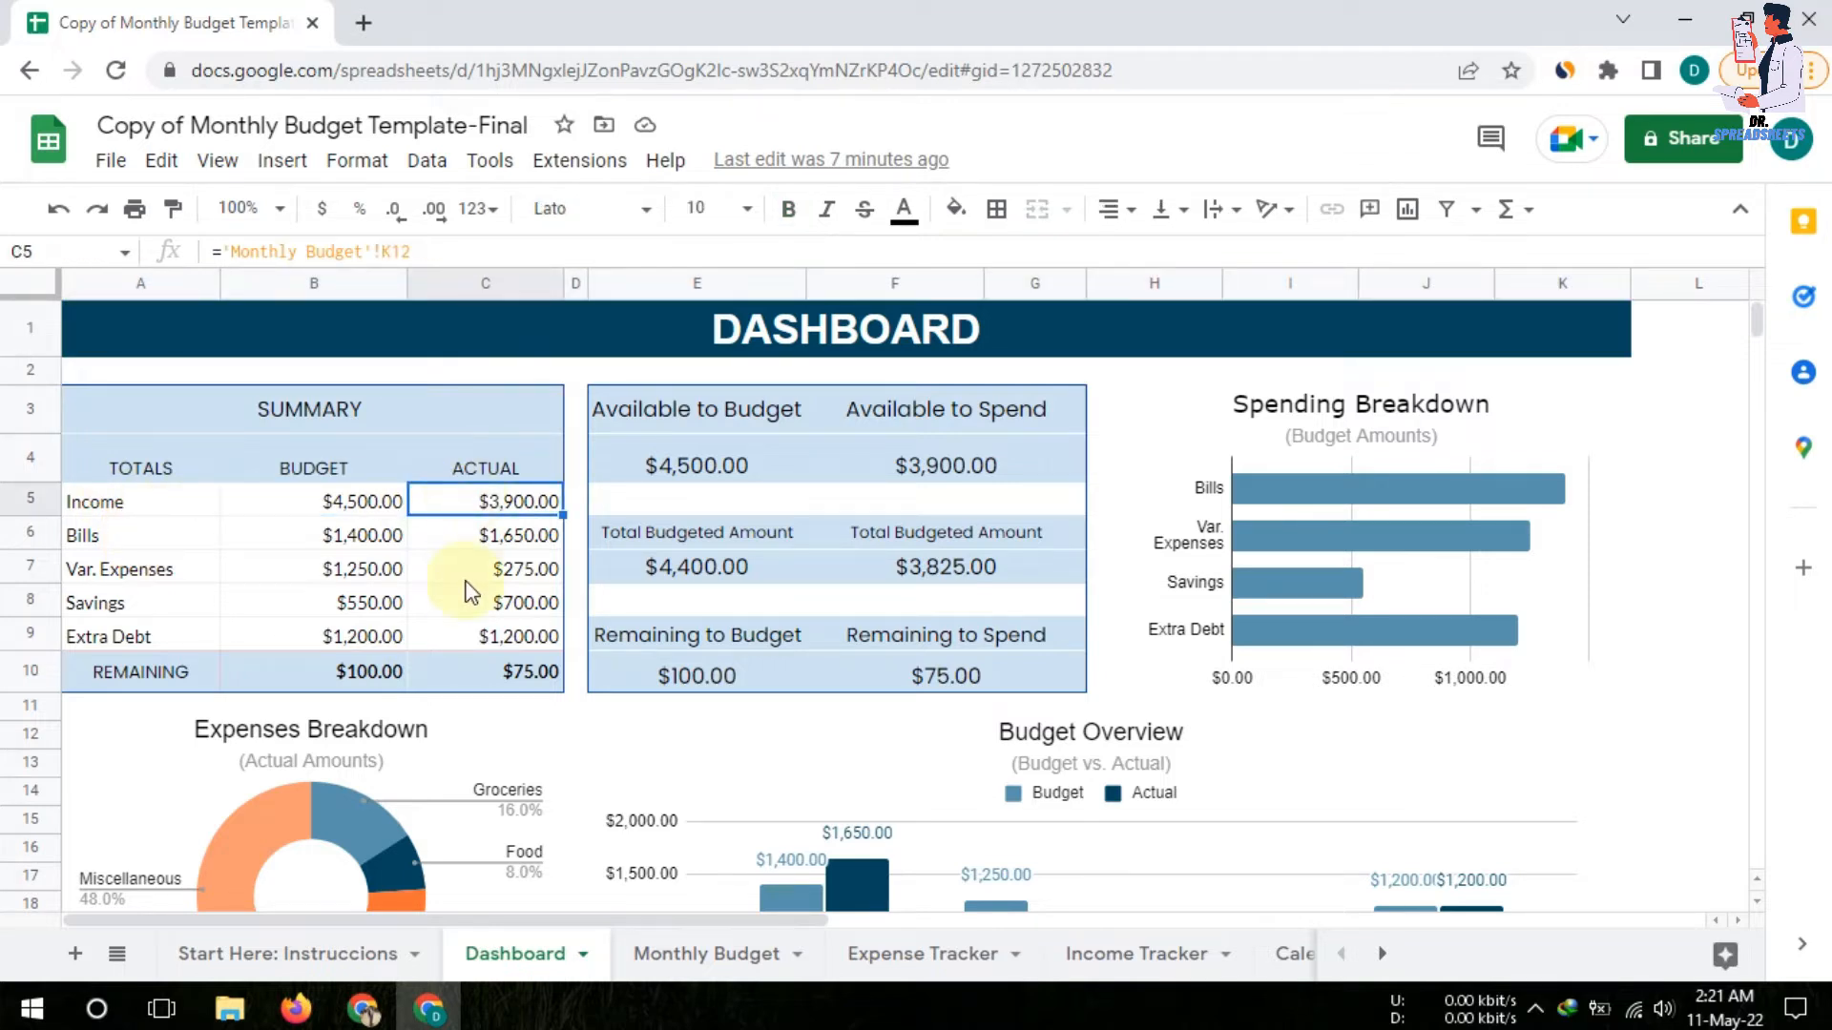
{"action": "left_click", "coordinate": [303, 536]}
{"action": "left_click", "coordinate": [503, 544]}
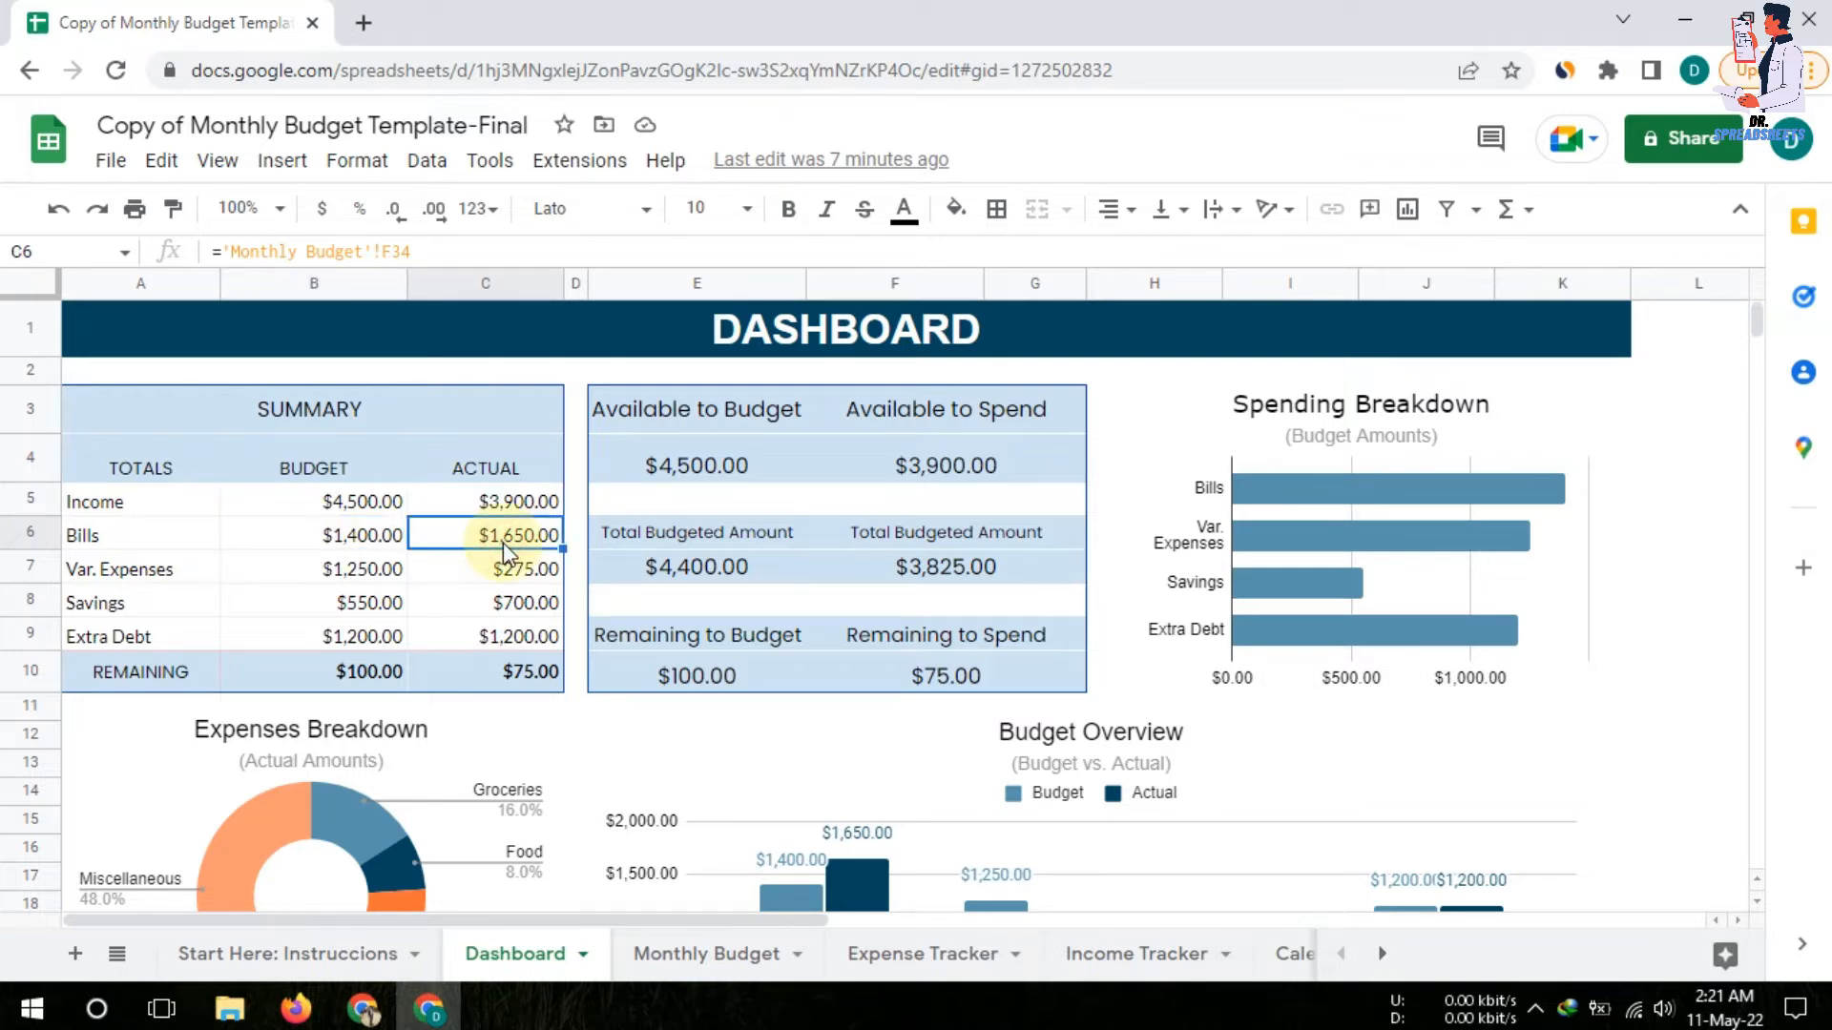
{"action": "left_click", "coordinate": [143, 571]}
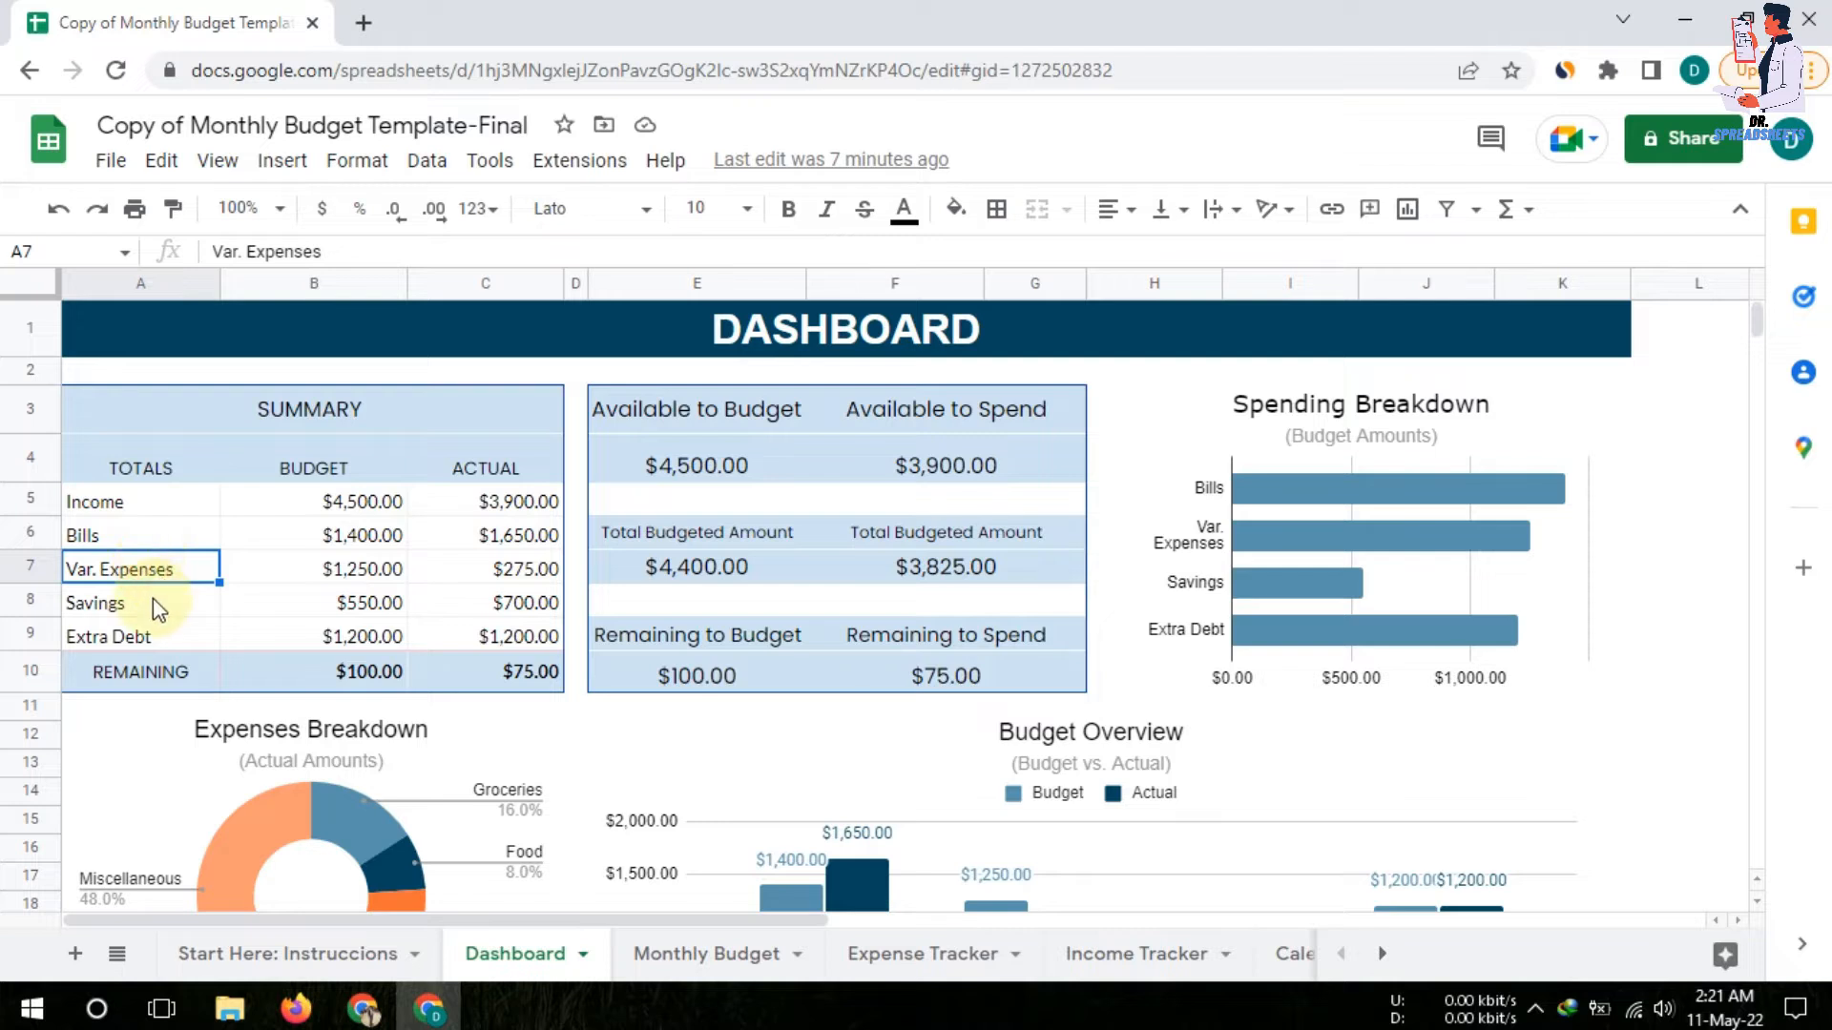
{"action": "left_click", "coordinate": [153, 598]}
{"action": "left_click", "coordinate": [158, 633]}
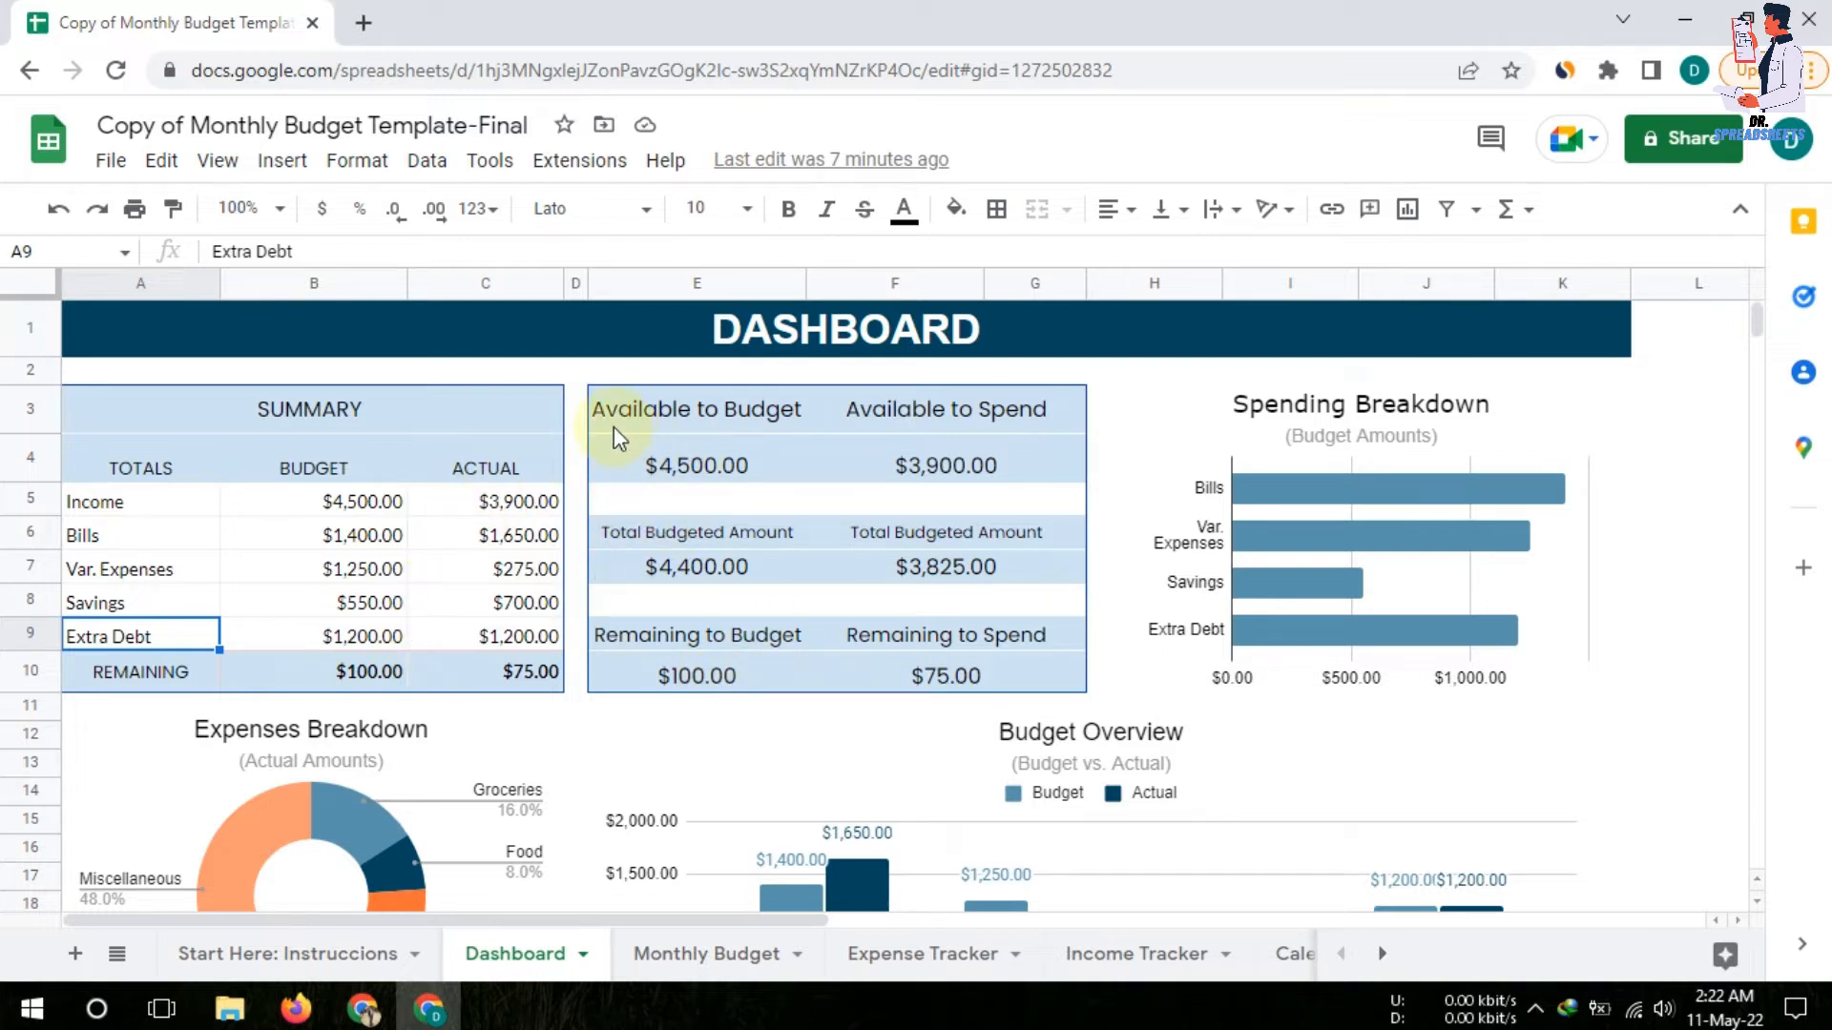
Trace the Dashboard's Available to Budget figure to the budgeted income total in the Monthly Budget sheet and inspect its formula
{"action": "left_click", "coordinate": [782, 421]}
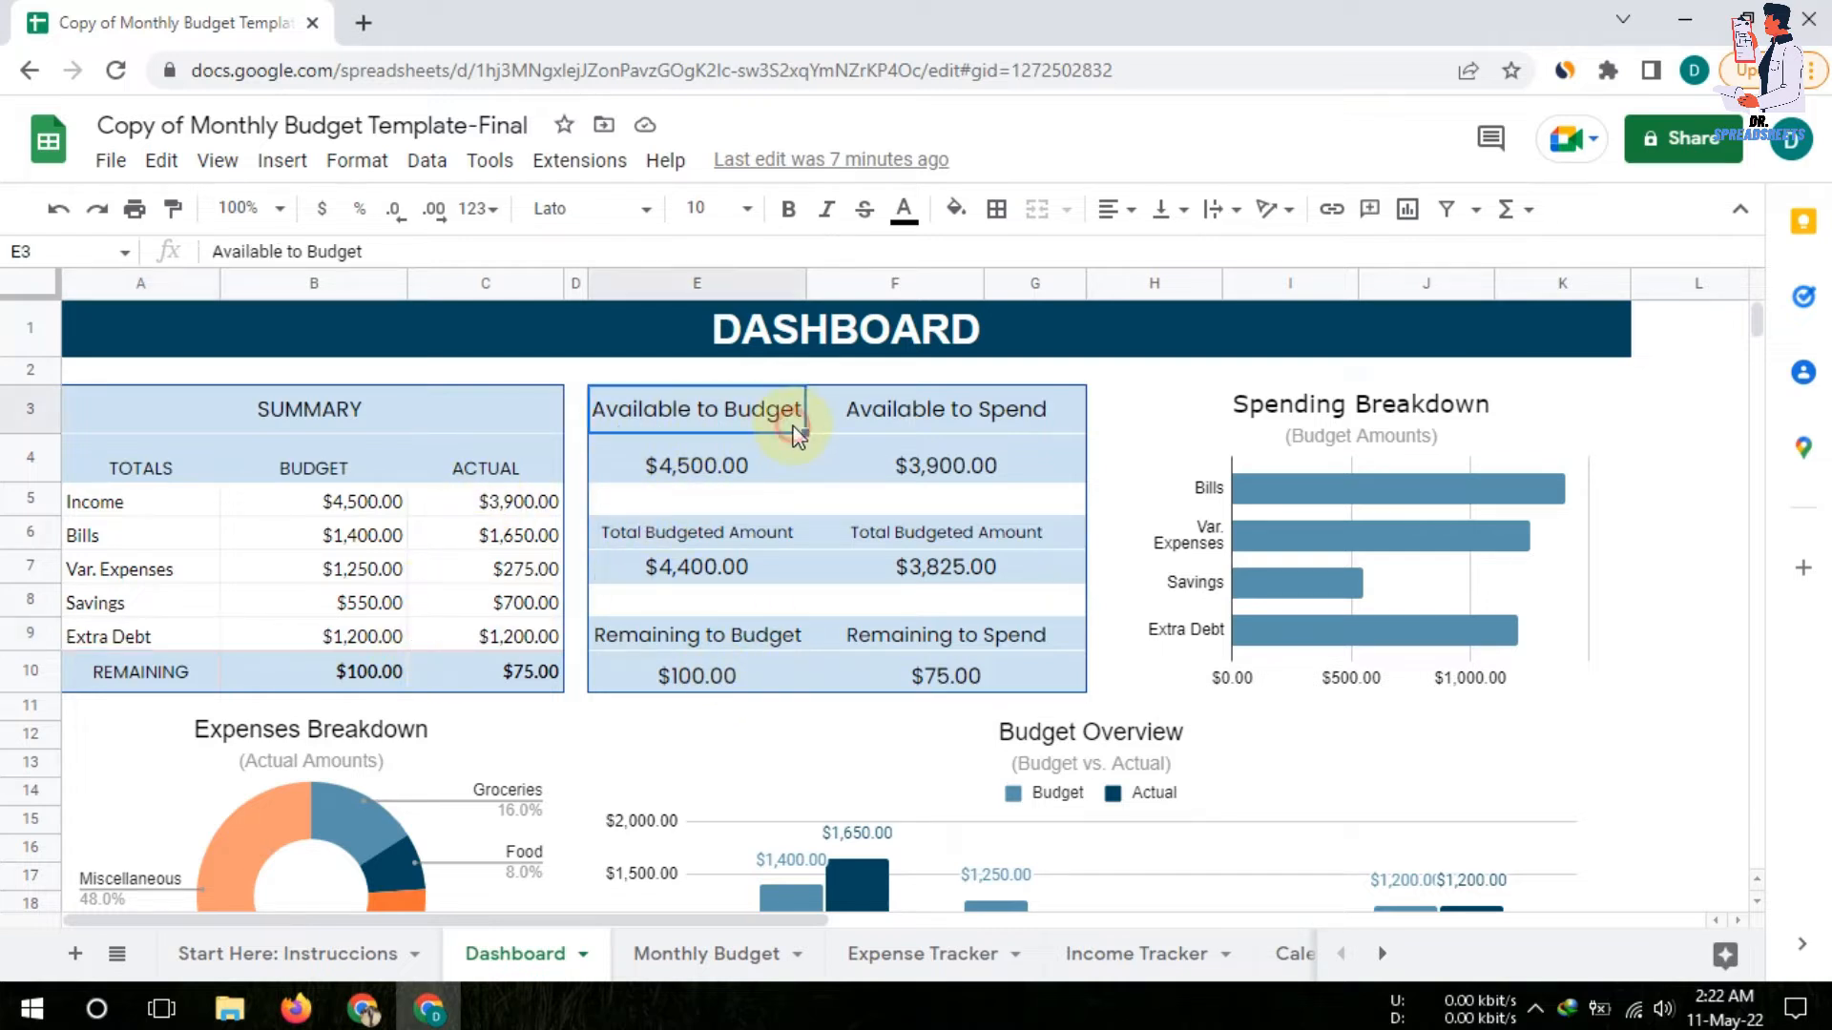
{"action": "left_click", "coordinate": [723, 467]}
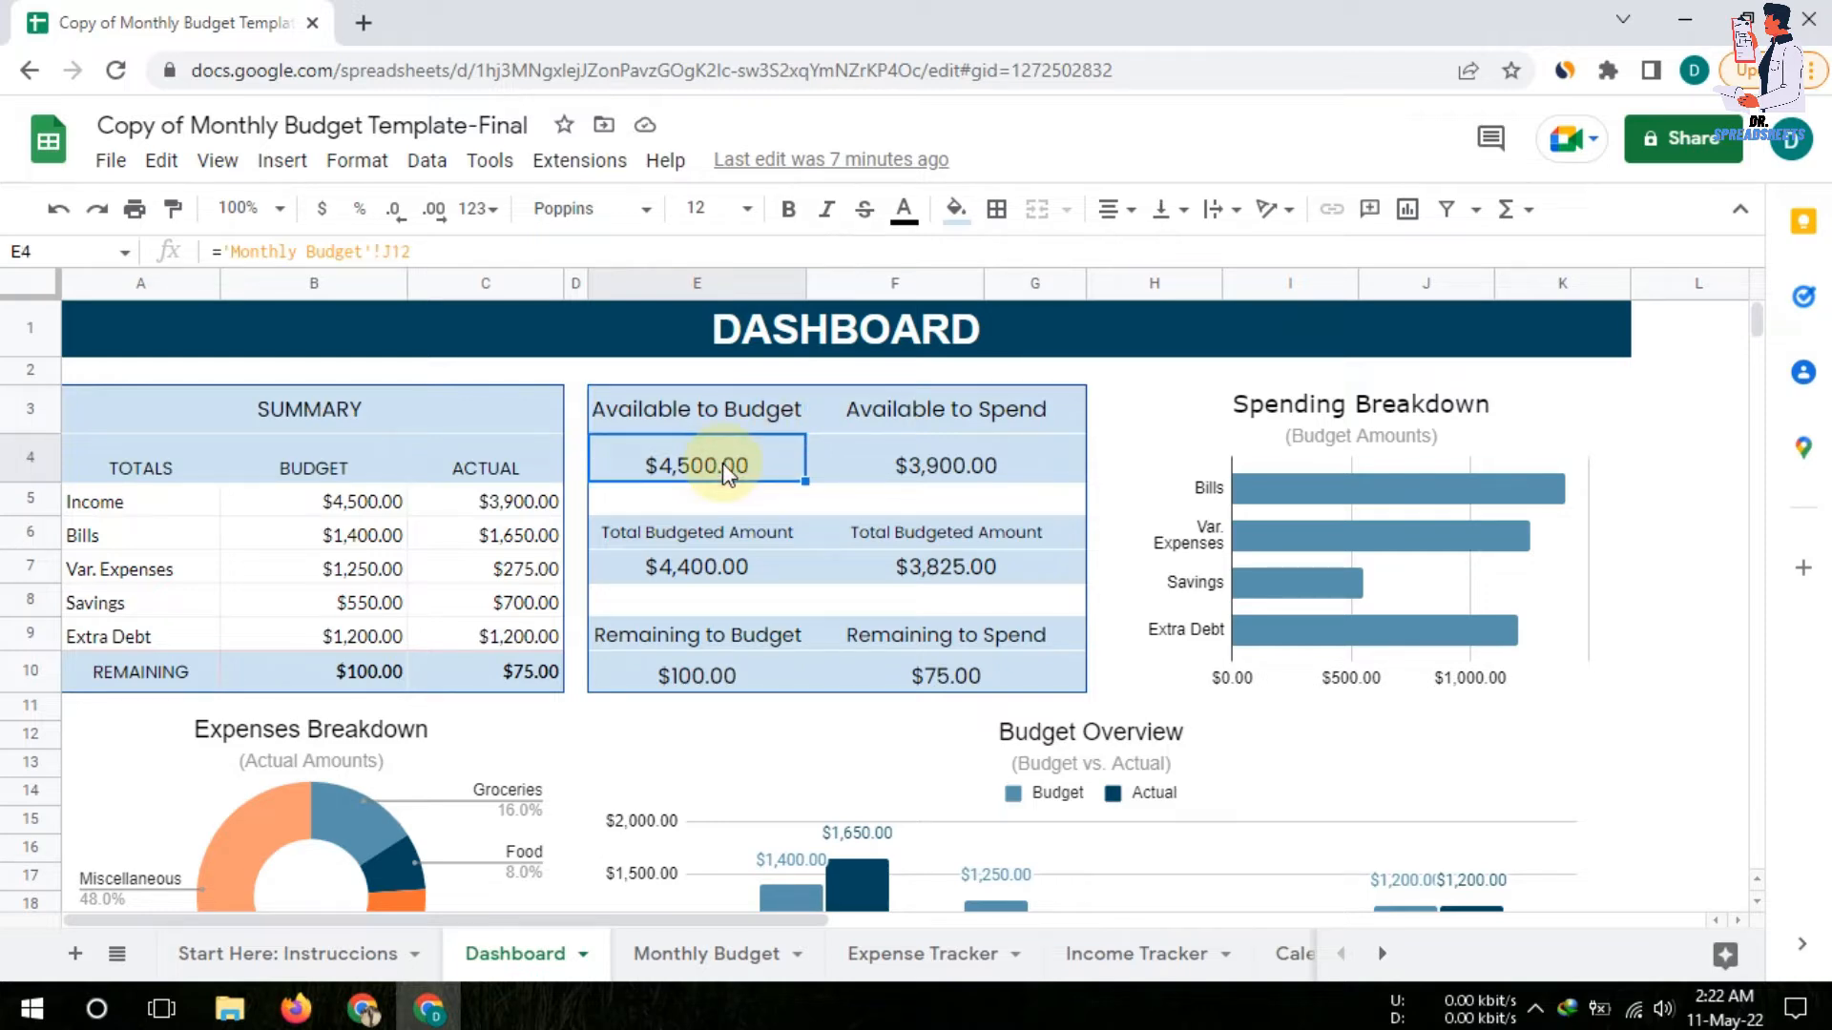
{"action": "left_click", "coordinate": [659, 963]}
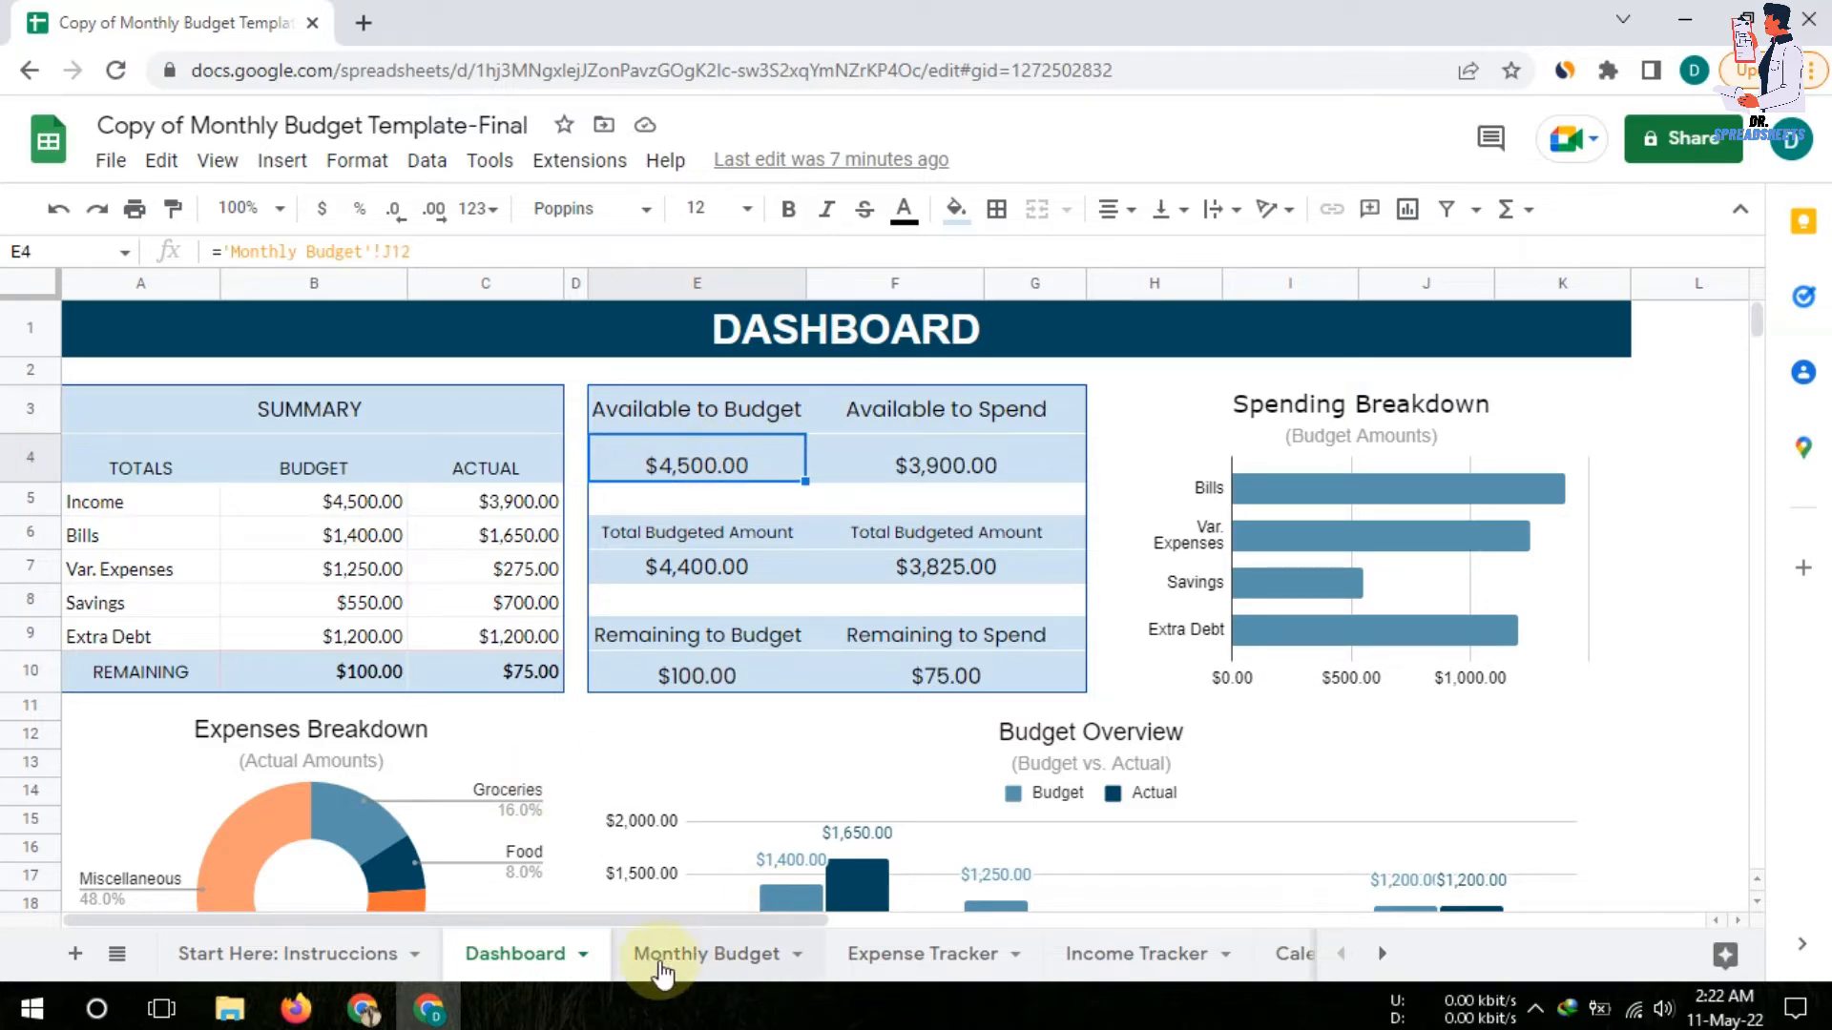
{"action": "left_click", "coordinate": [717, 961]}
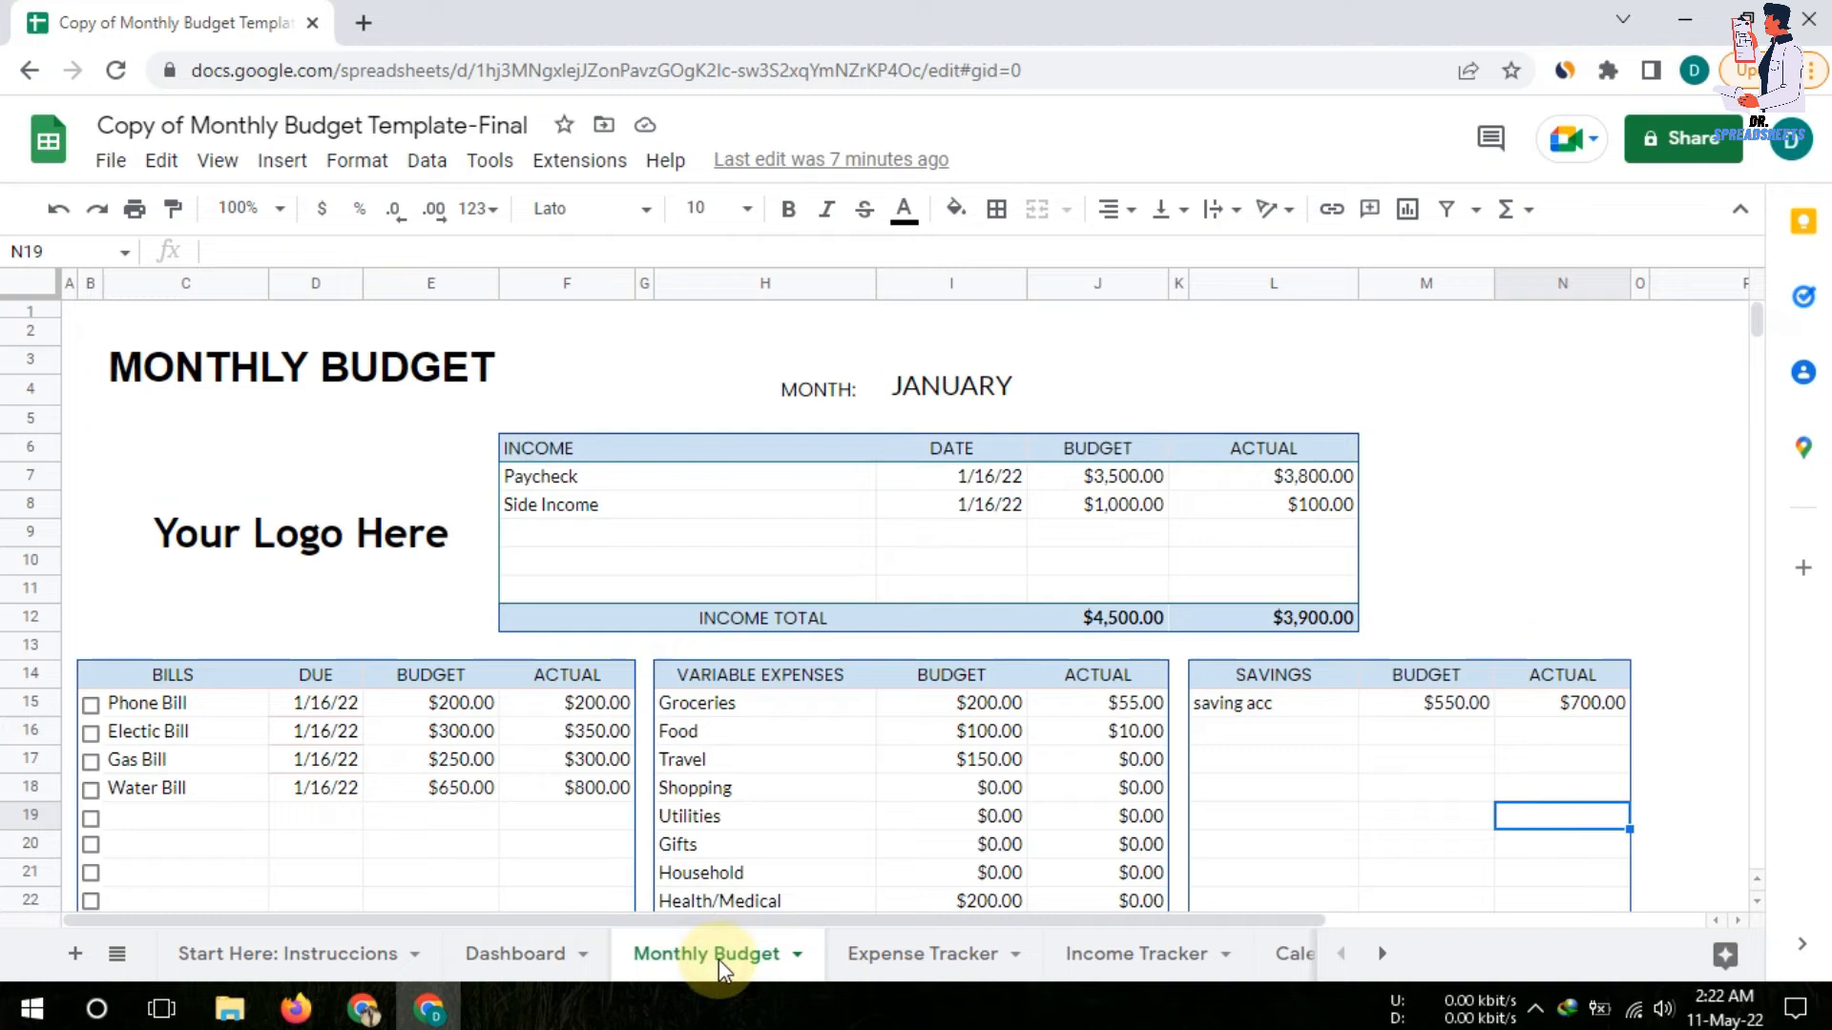
{"action": "left_click", "coordinate": [1102, 620]}
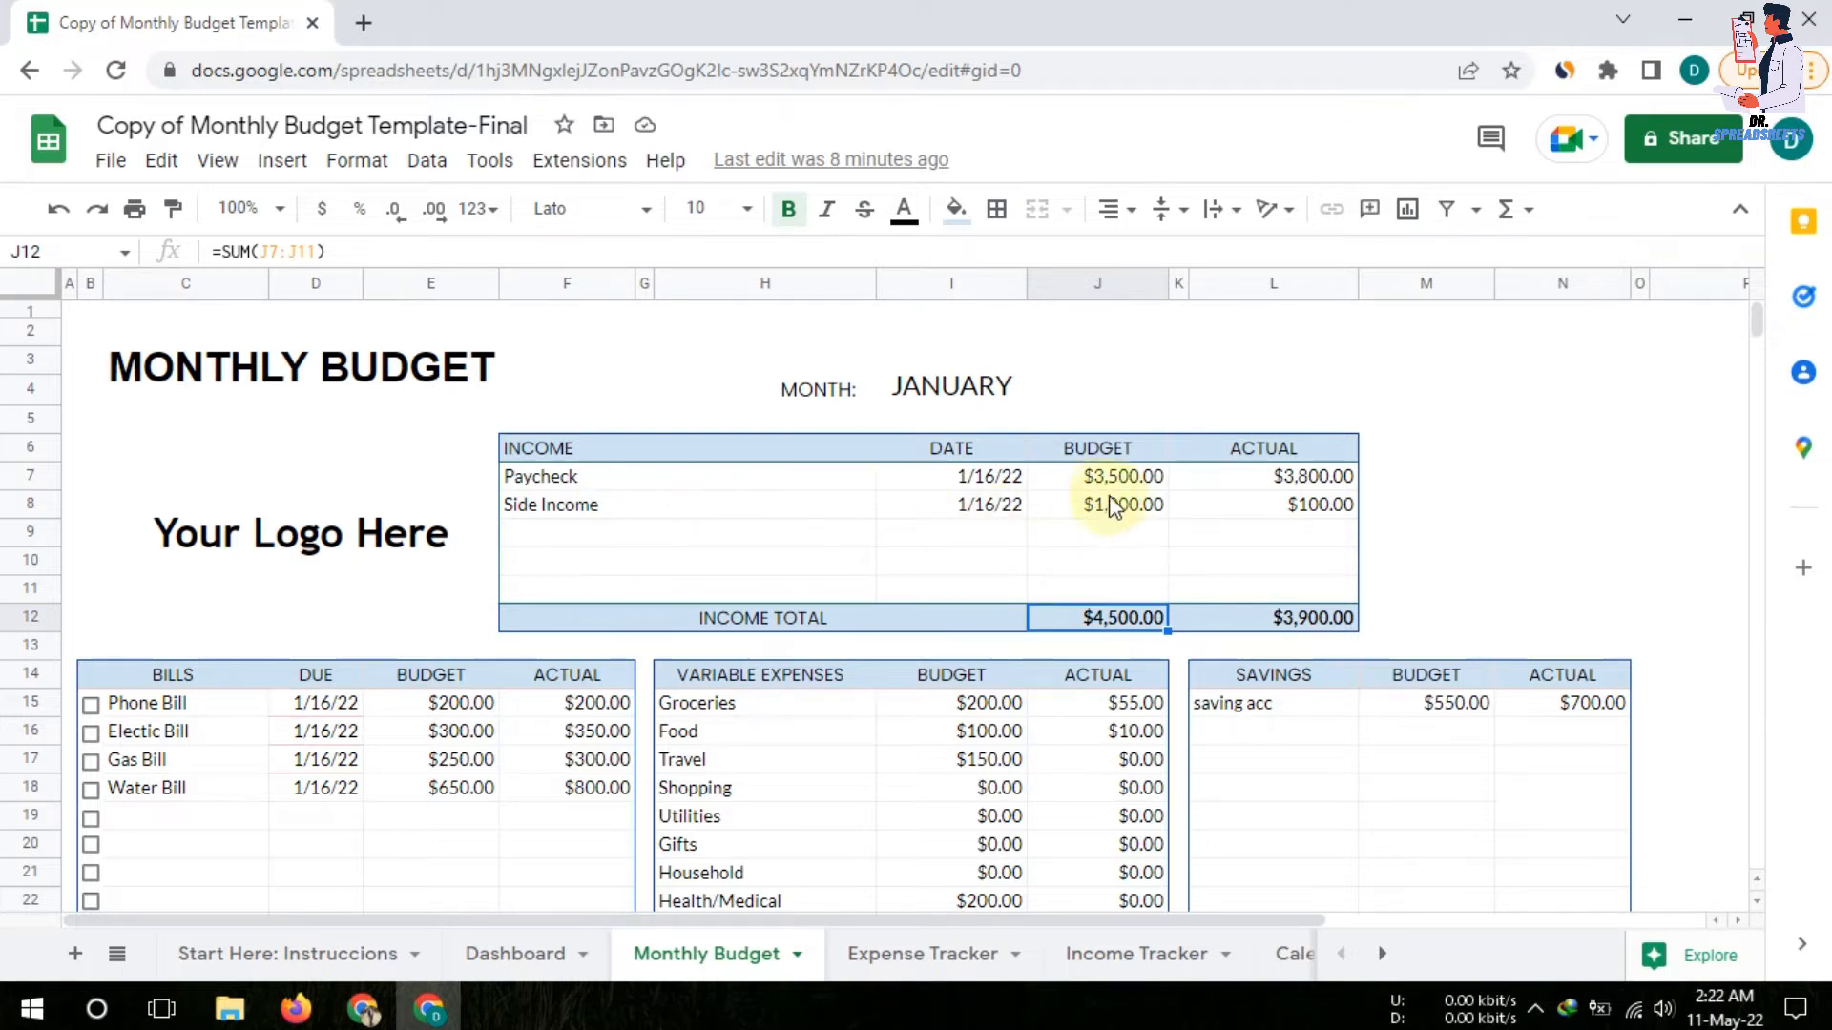
Relate the Dashboard's Total Budgeted Amount to the Monthly Budget sheet's budget totals for bills, expenses, extra debt and savings, checking the income total too
{"action": "left_click", "coordinate": [513, 953]}
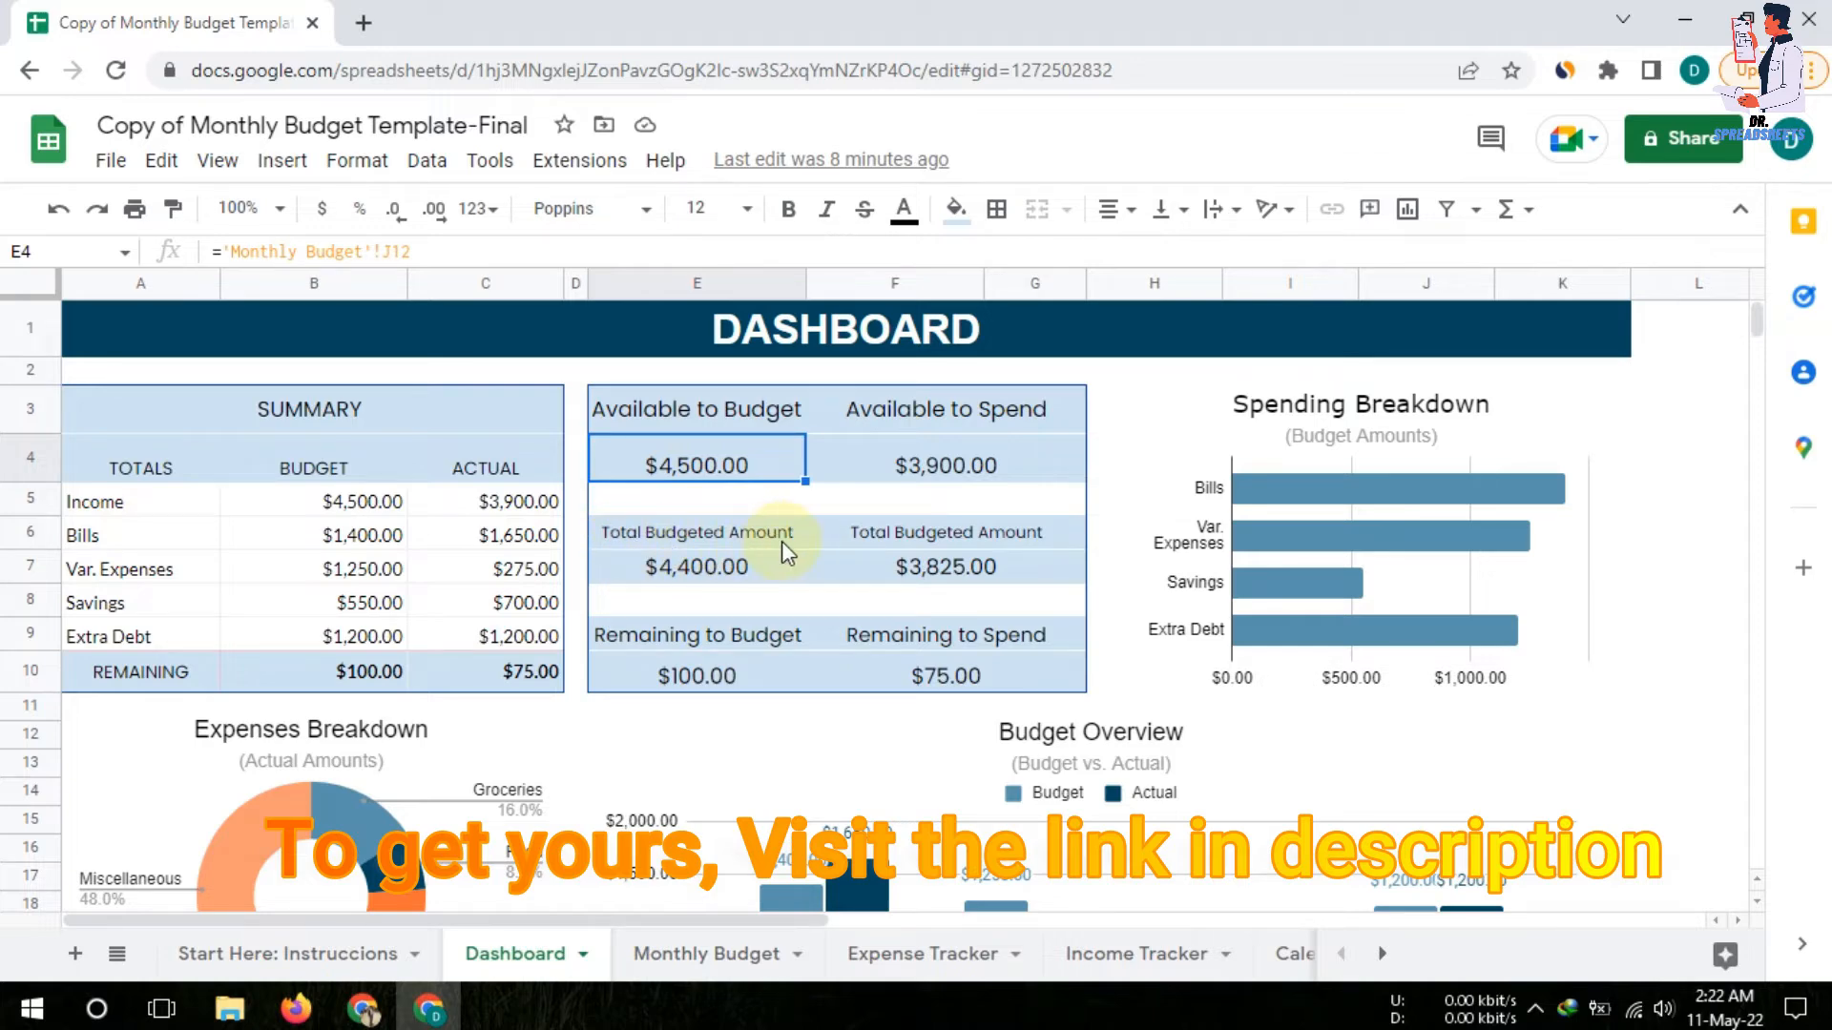
{"action": "left_click", "coordinate": [679, 956]}
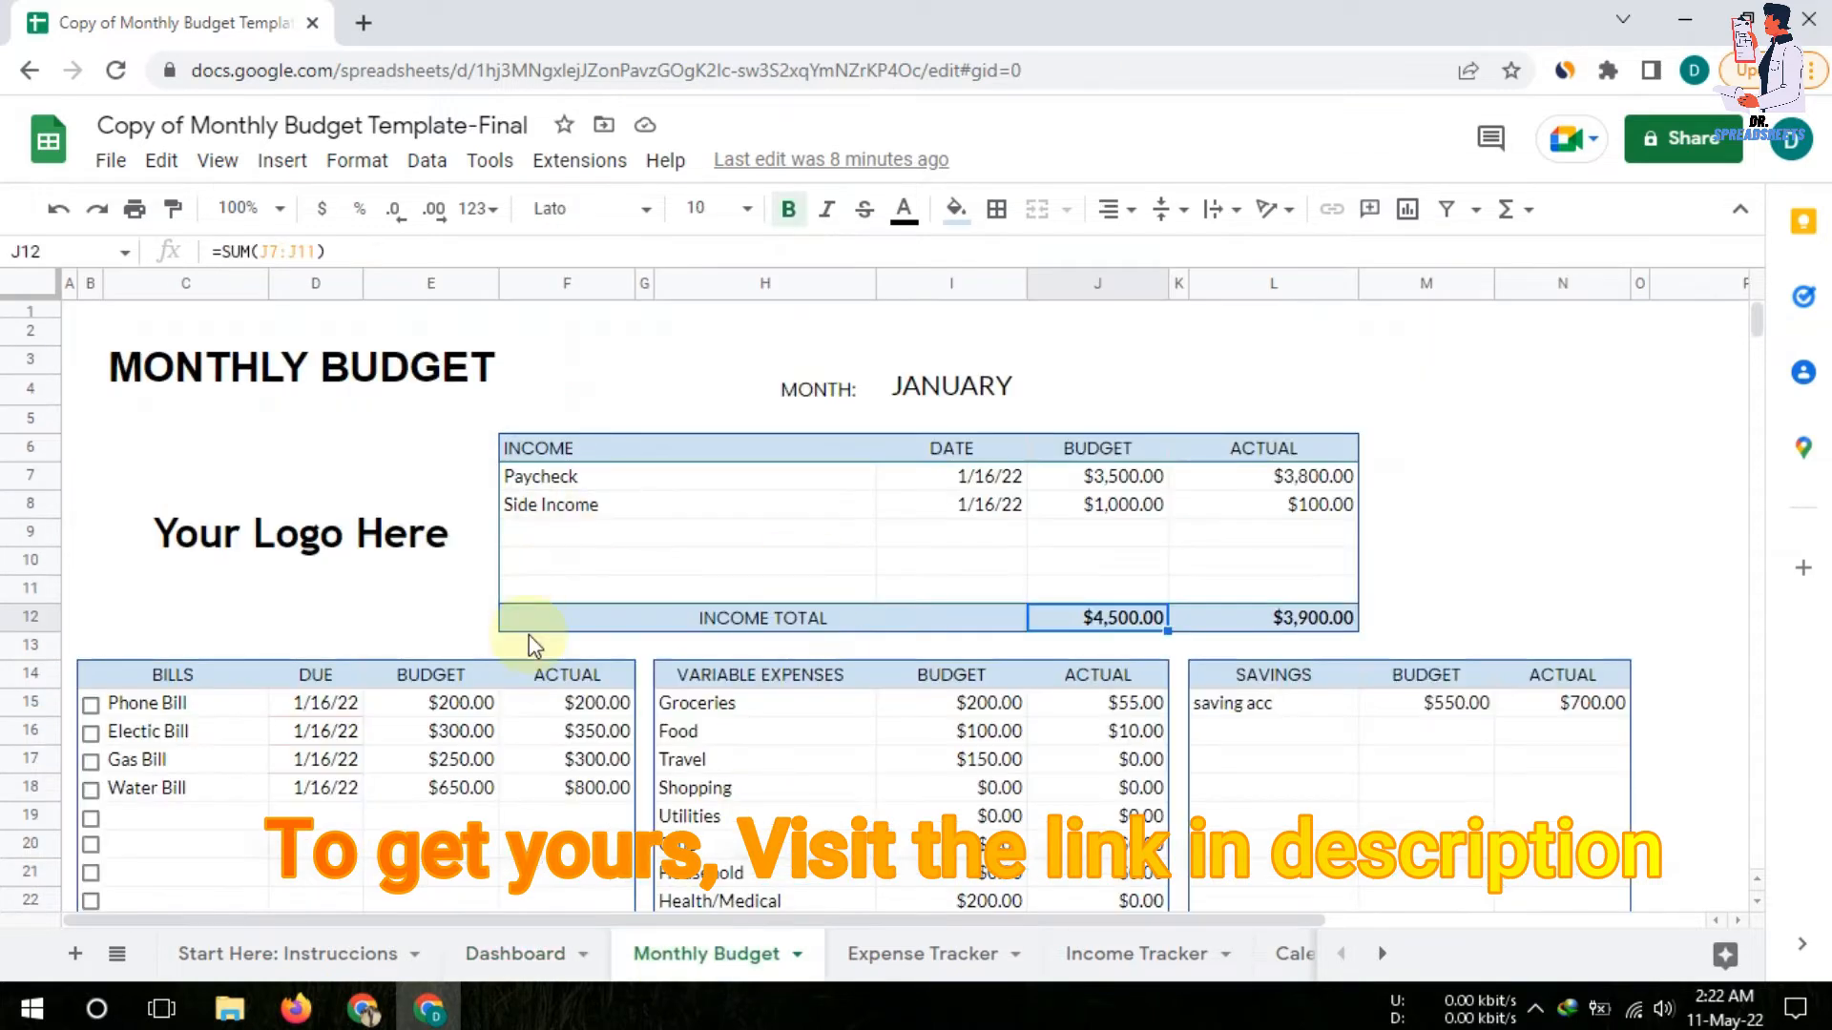
{"action": "scroll", "coordinate": [534, 649], "scroll_direction": "down", "scroll_amount": 2}
{"action": "scroll", "coordinate": [534, 668], "scroll_direction": "down", "scroll_amount": 5}
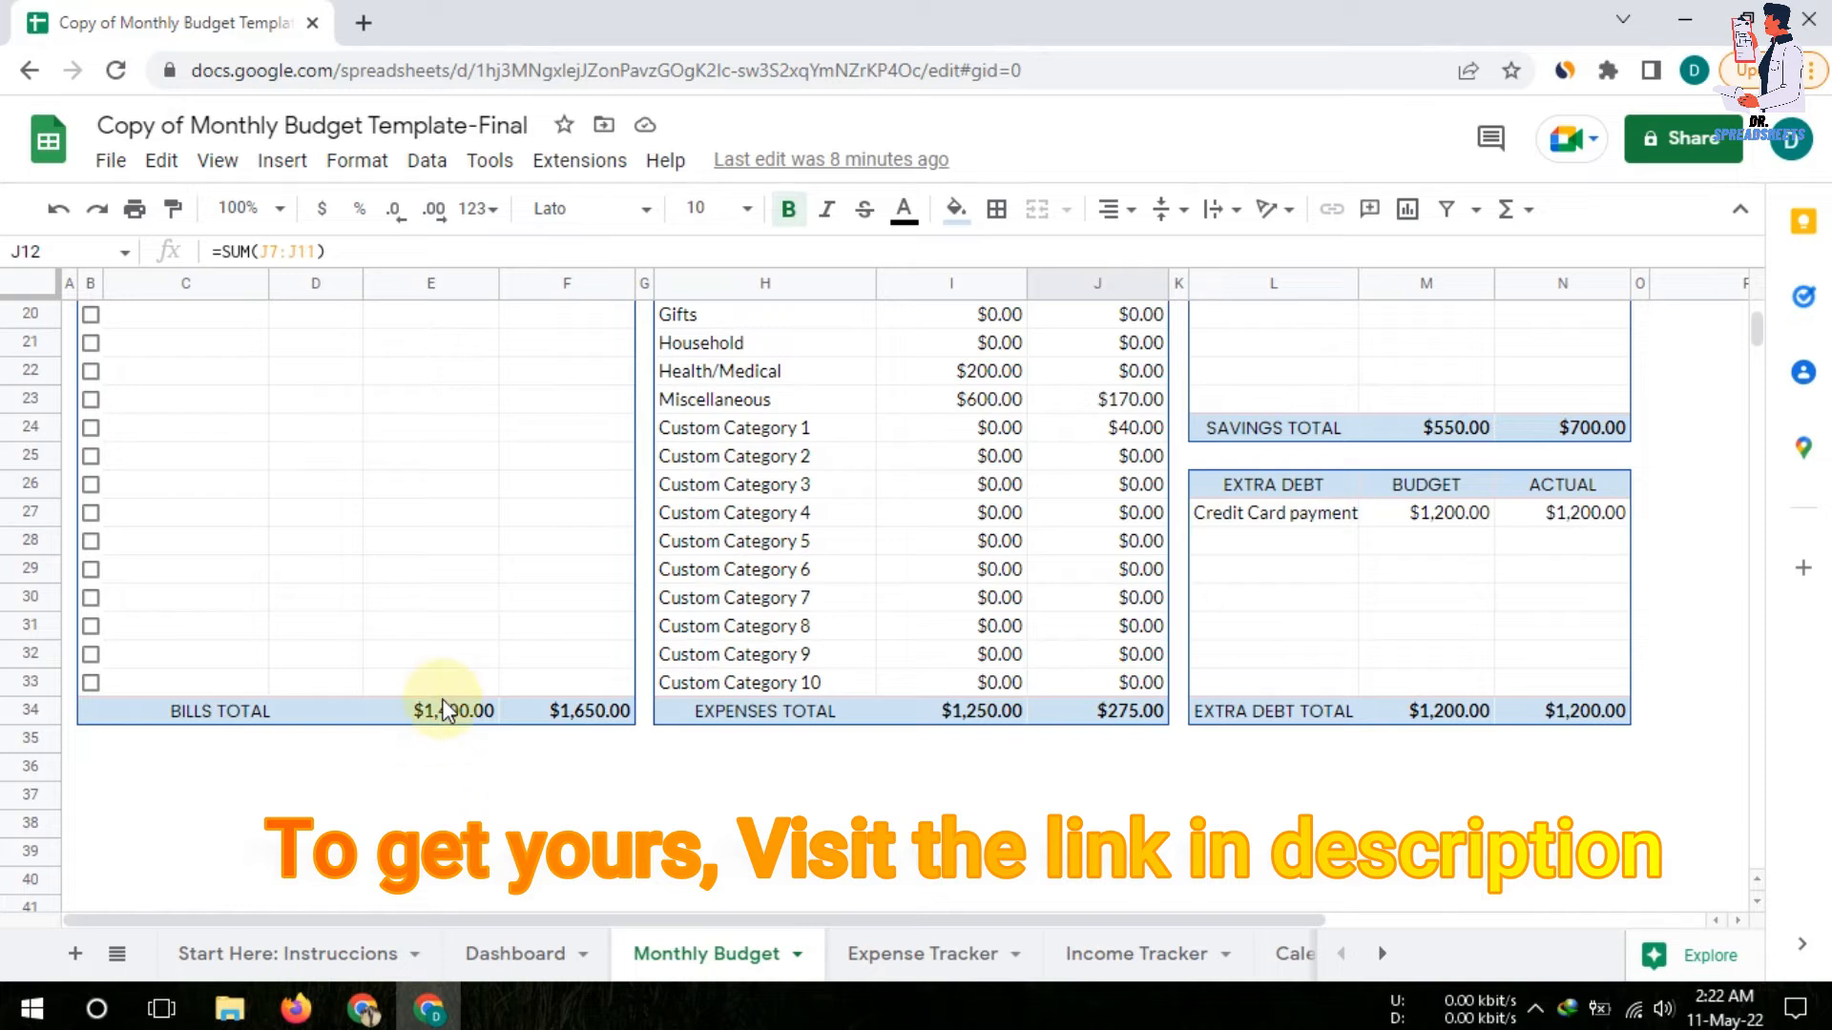
{"action": "left_click", "coordinate": [442, 701]}
{"action": "left_click", "coordinate": [969, 711]}
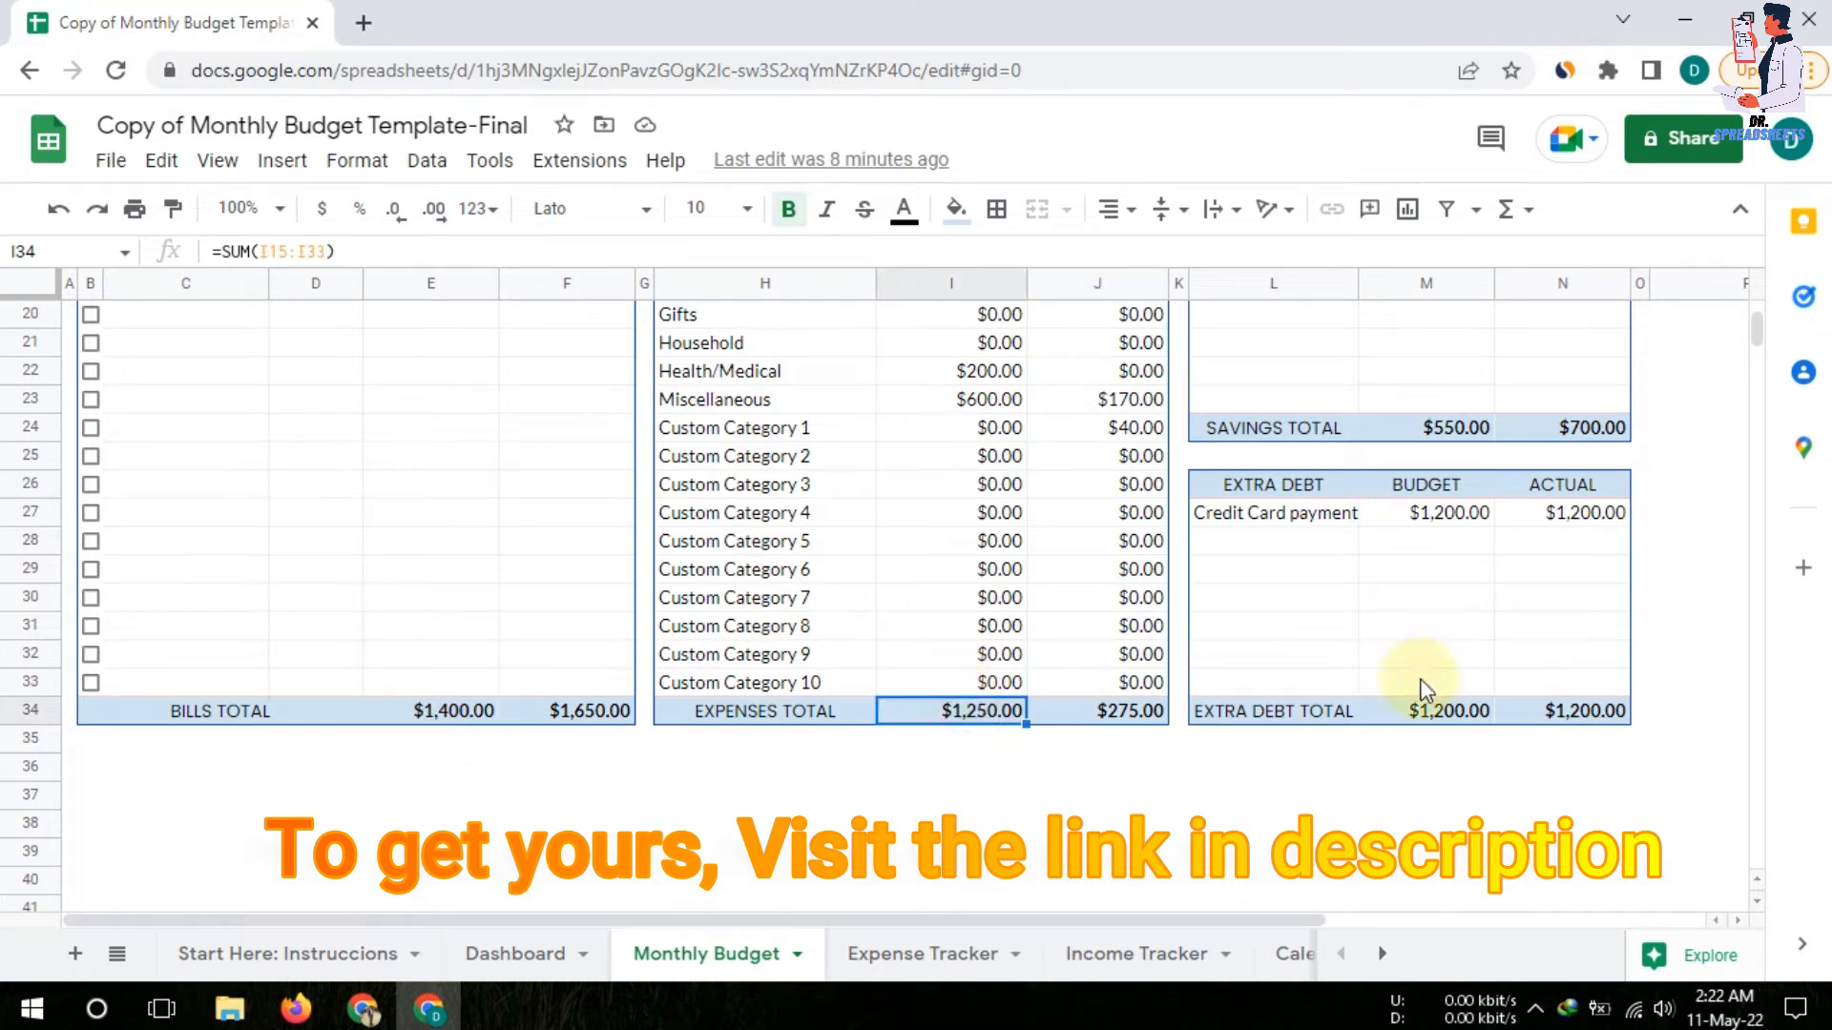
{"action": "left_click", "coordinate": [1431, 711]}
{"action": "left_click", "coordinate": [1428, 422]}
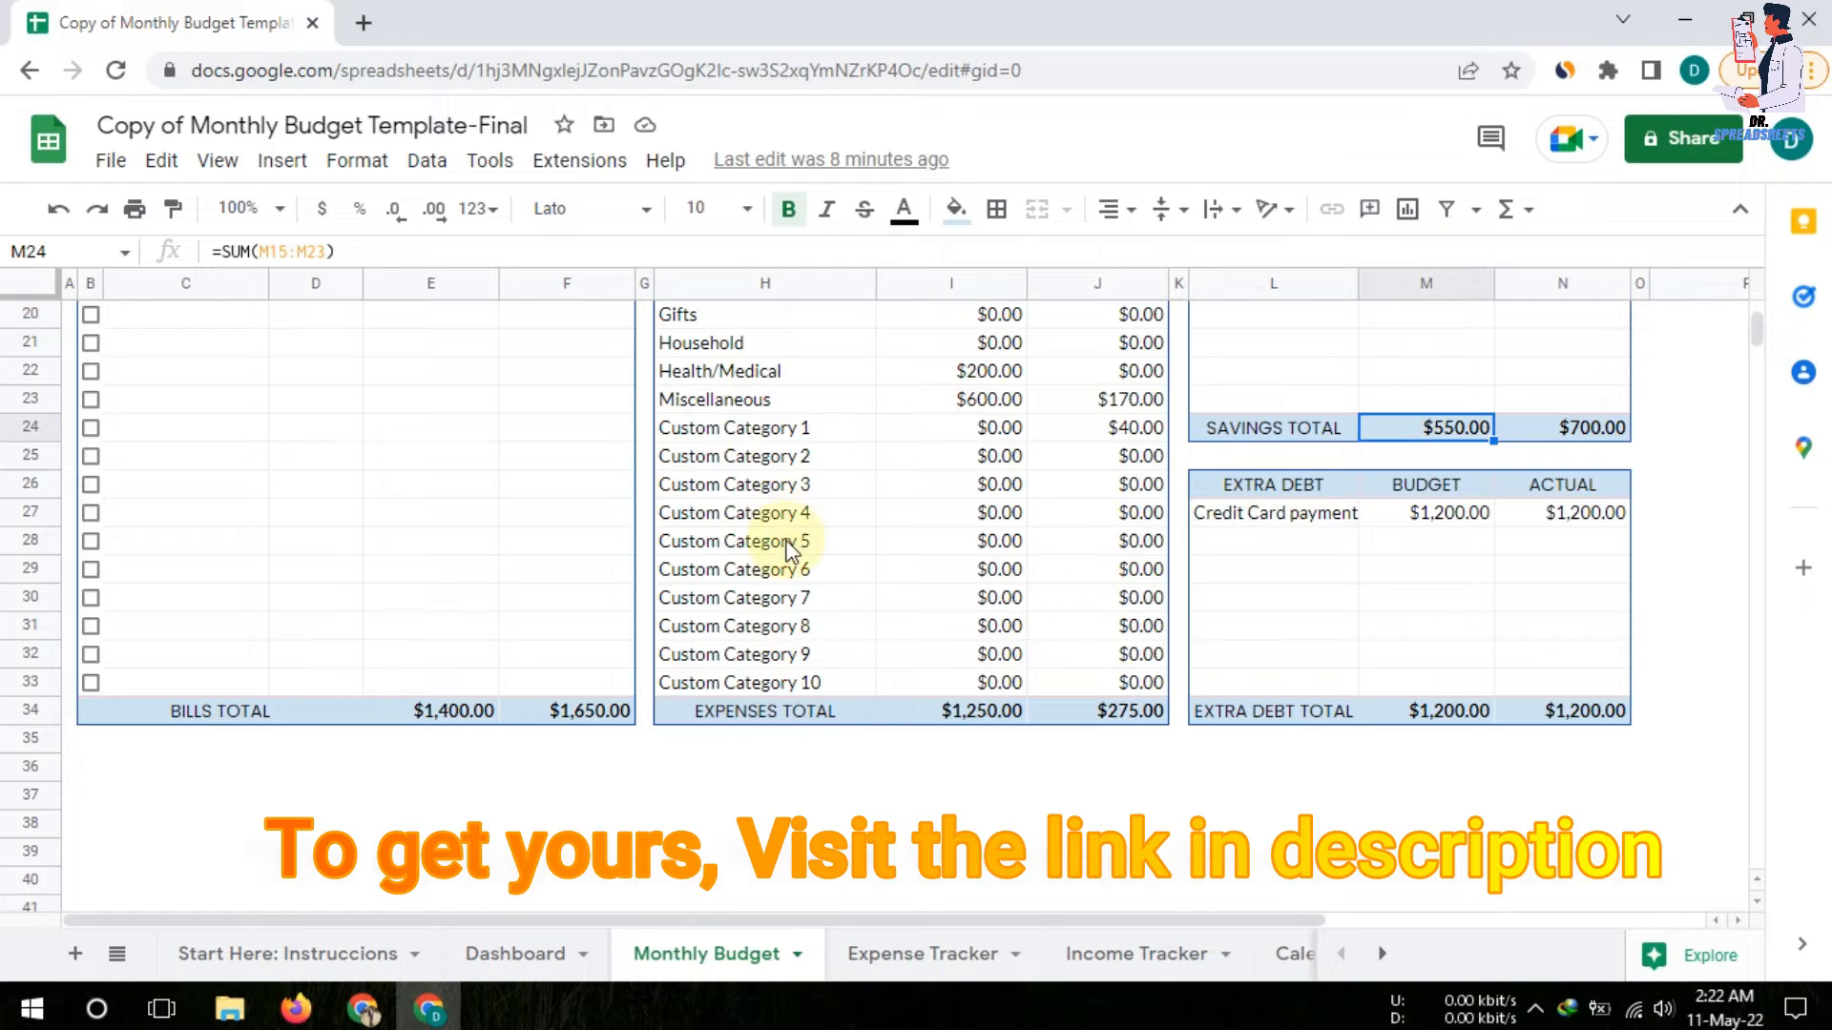
{"action": "scroll", "coordinate": [788, 552], "scroll_direction": "up", "scroll_amount": 6}
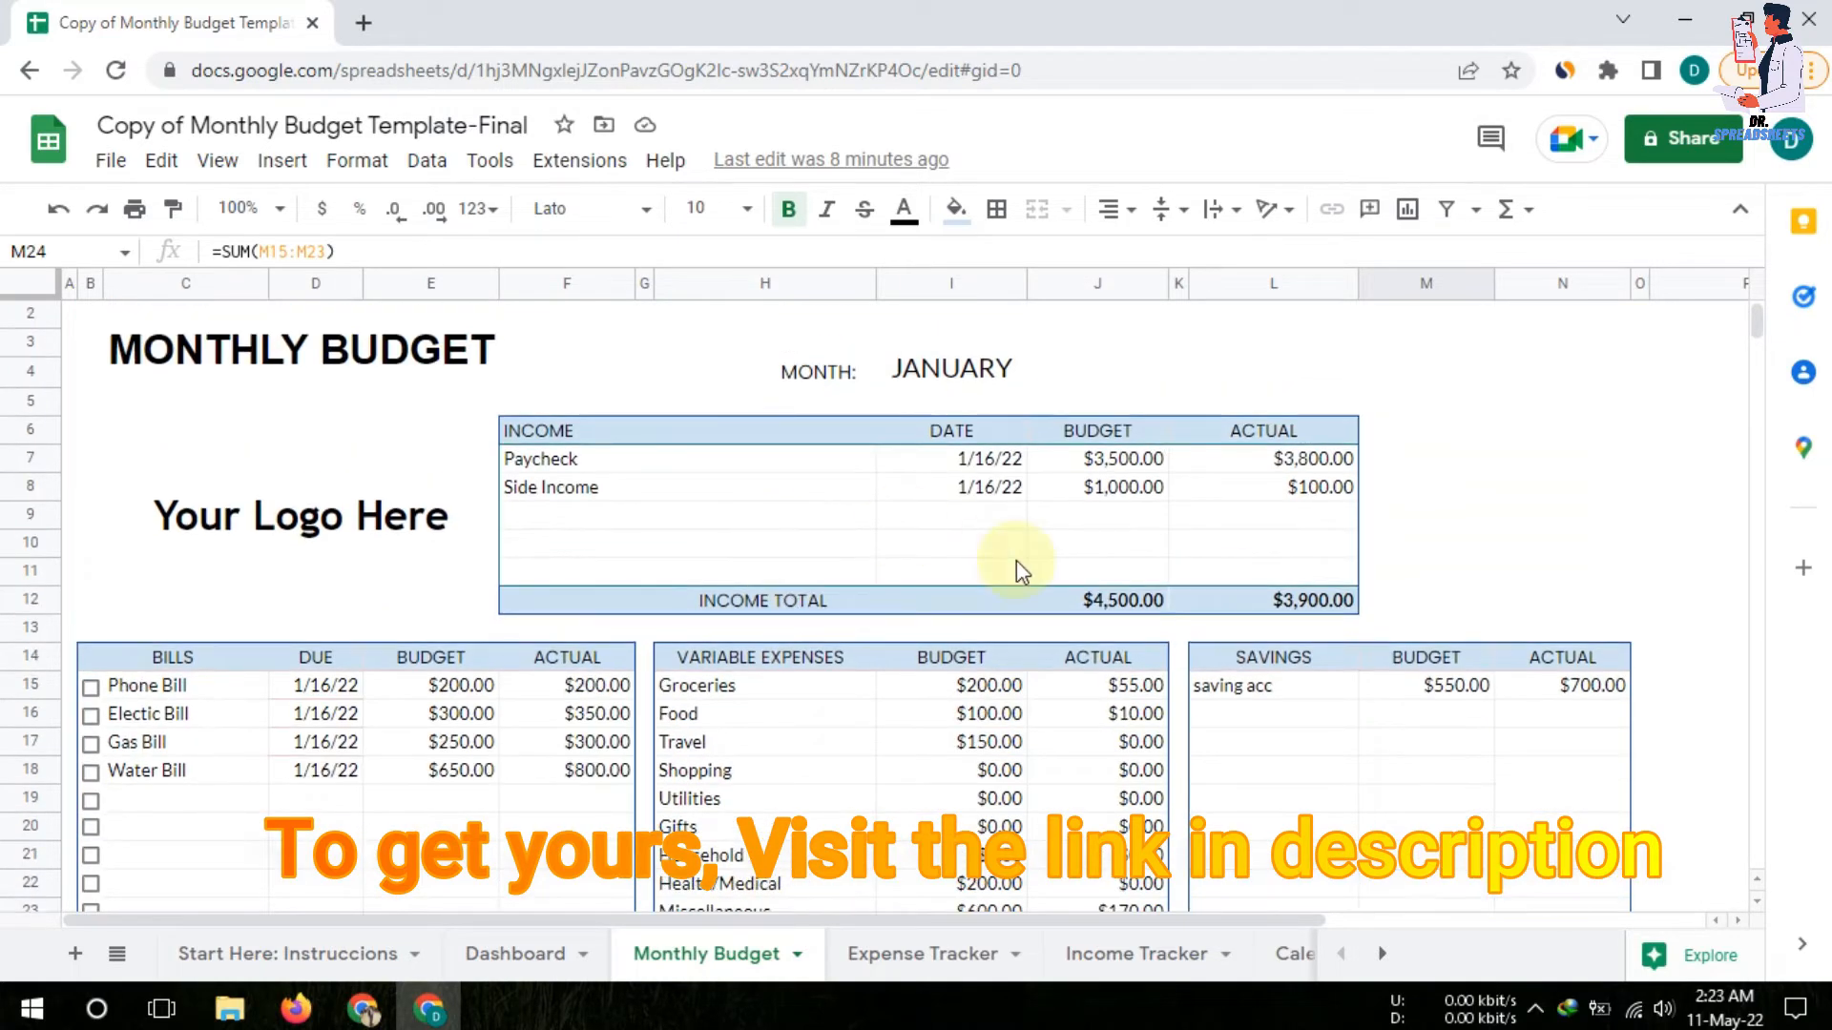
{"action": "left_click", "coordinate": [1112, 603]}
{"action": "scroll", "coordinate": [1112, 603], "scroll_direction": "down", "scroll_amount": 4}
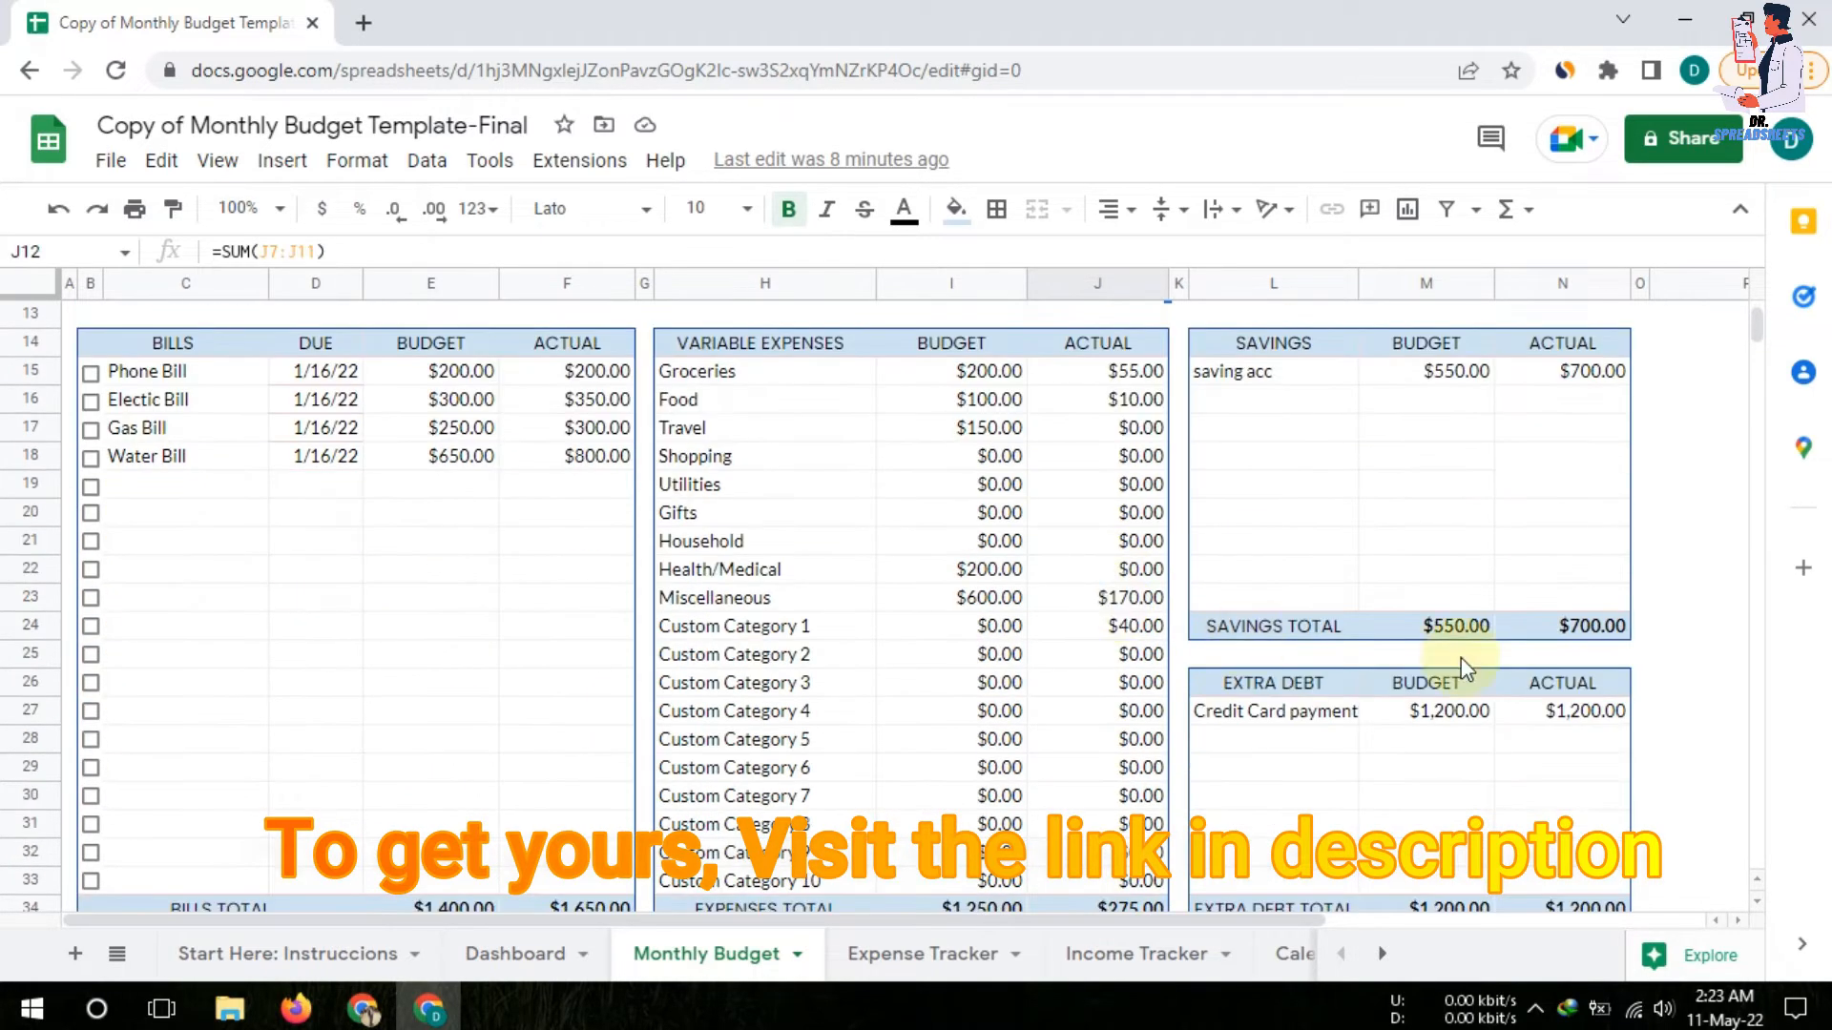
Inspect the formulas behind the Total Budgeted Amount and Remaining to Budget figures on the Dashboard
{"action": "left_click", "coordinate": [508, 956]}
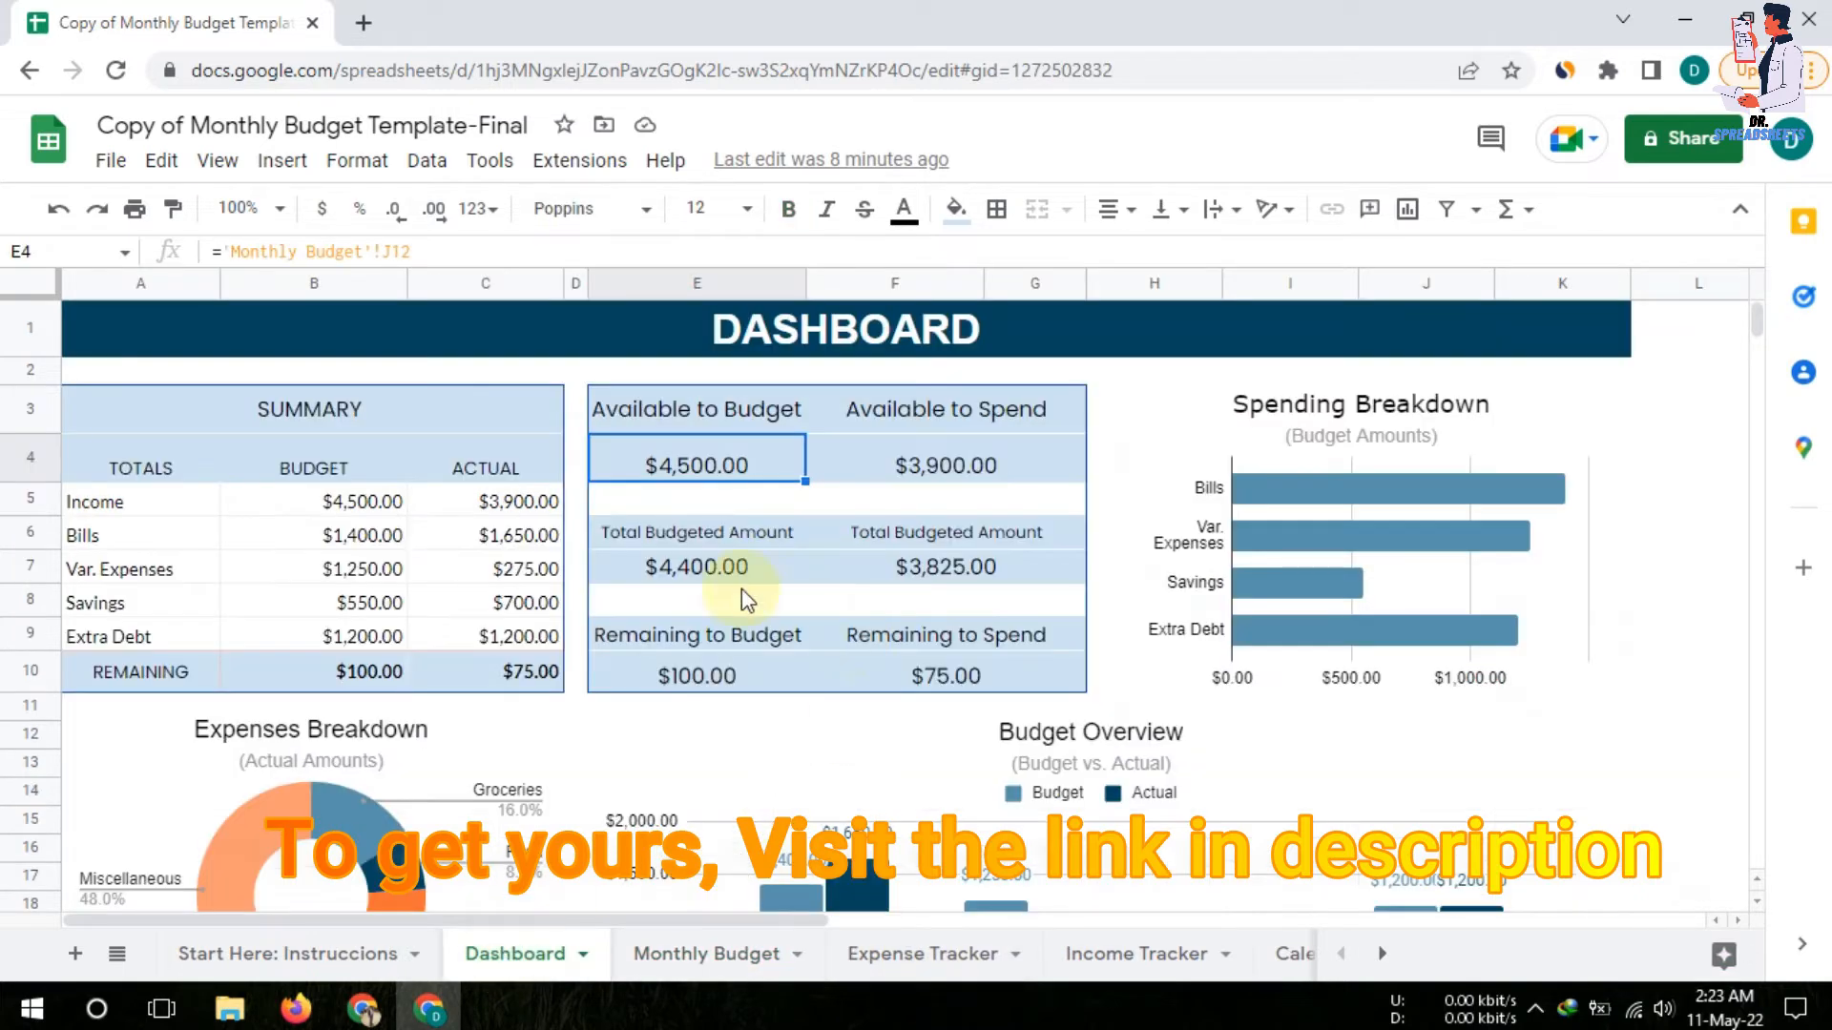
{"action": "left_click", "coordinate": [701, 572]}
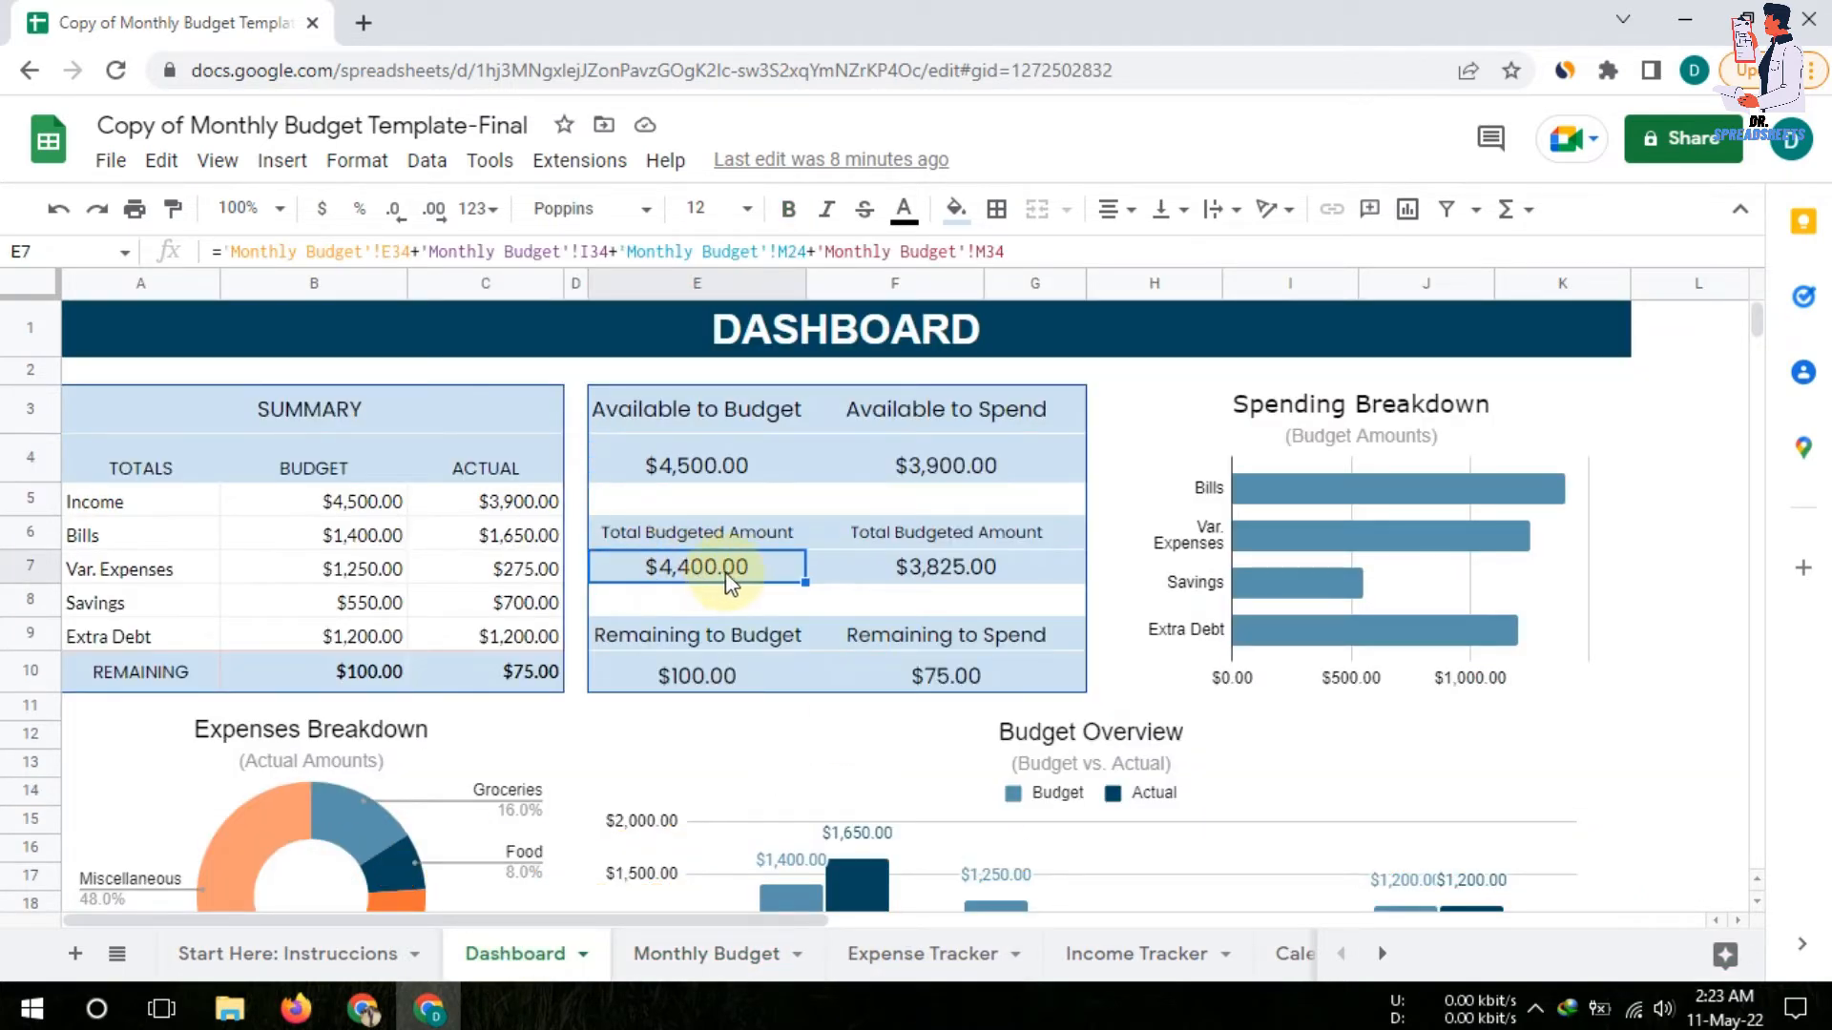
{"action": "left_click", "coordinate": [666, 681]}
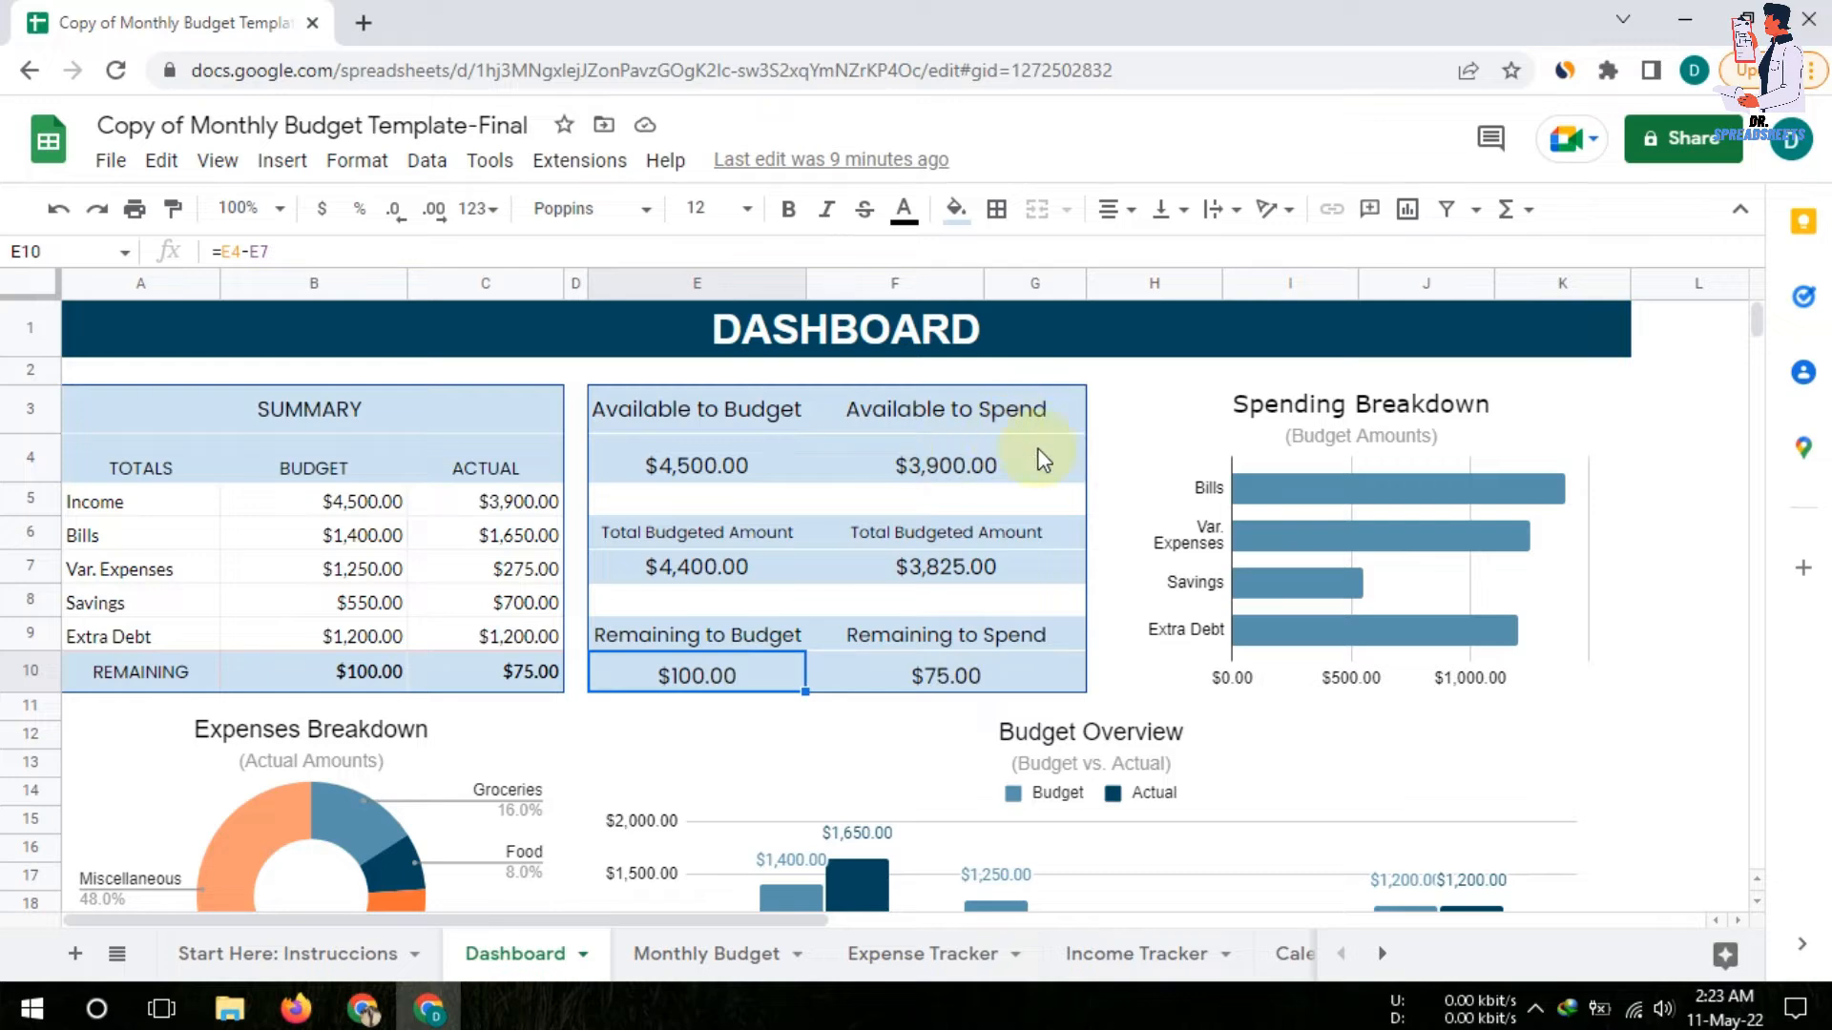
Trace the Dashboard's Available to Spend figure to the actual income total in the Monthly Budget sheet and inspect its formula
{"action": "left_click", "coordinate": [930, 466]}
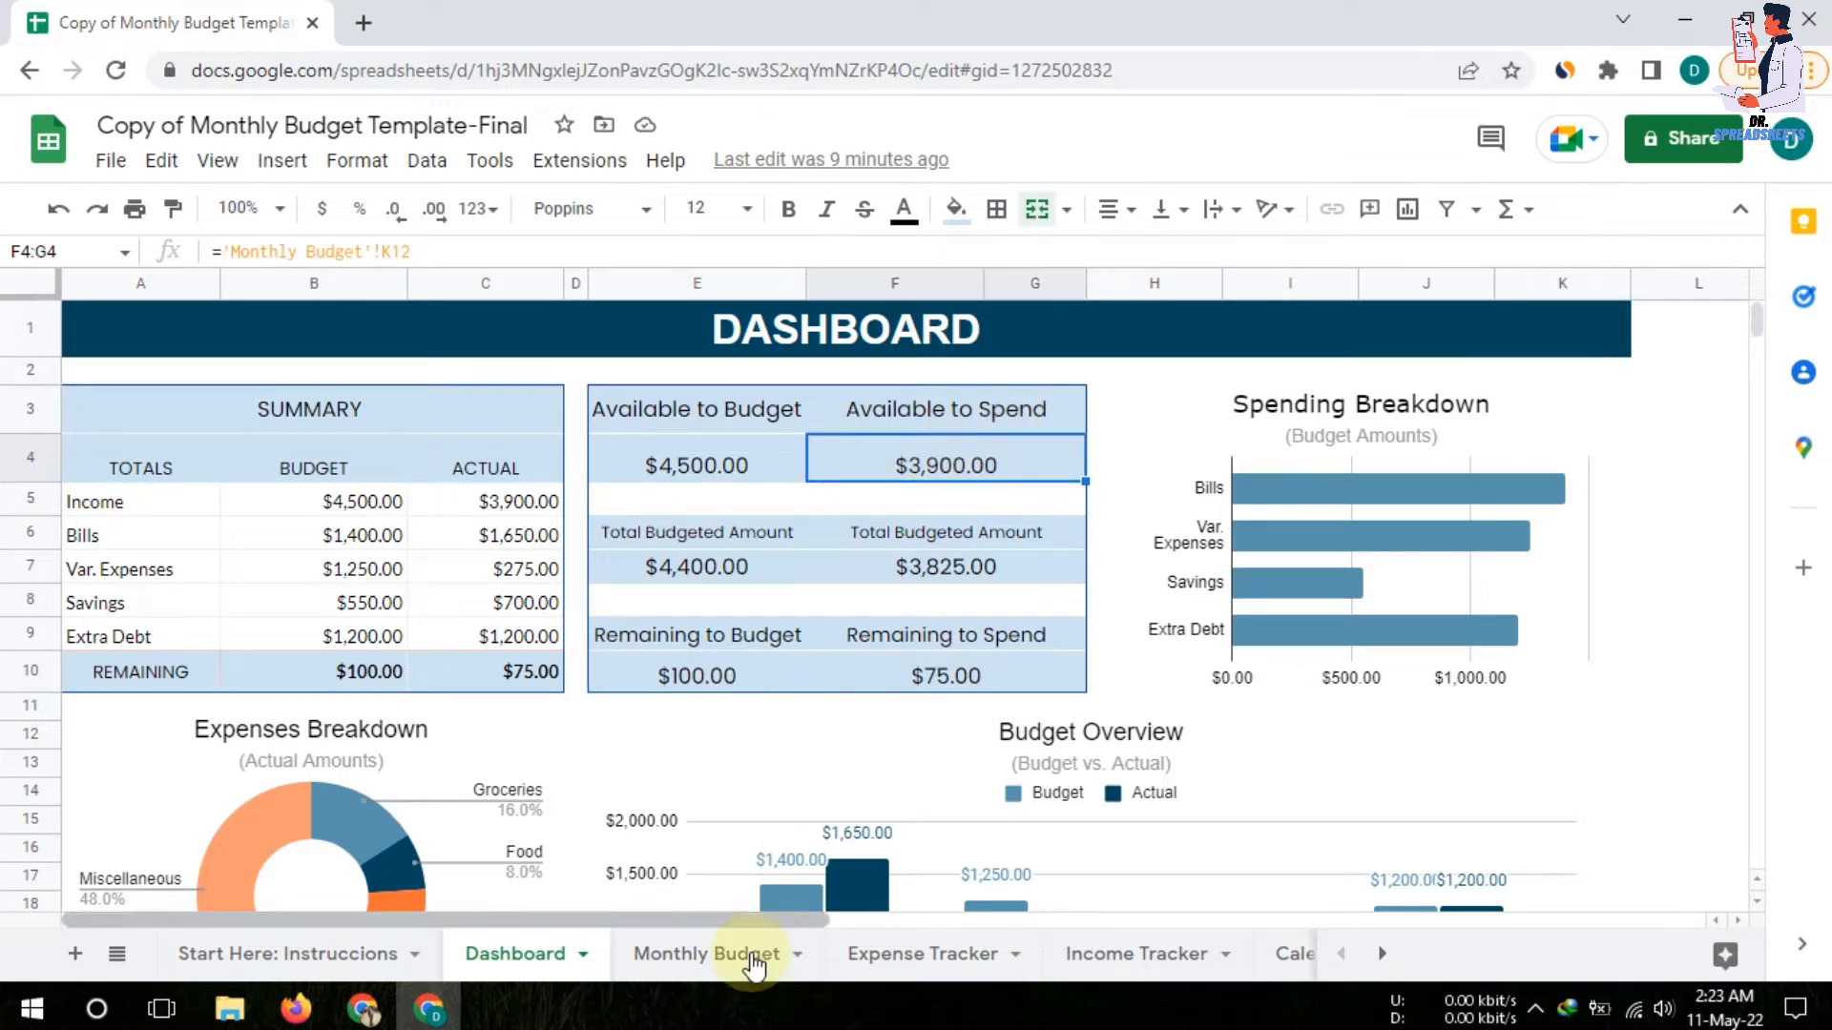
{"action": "left_click", "coordinate": [706, 954]}
{"action": "scroll", "coordinate": [1293, 597], "scroll_direction": "up", "scroll_amount": 3}
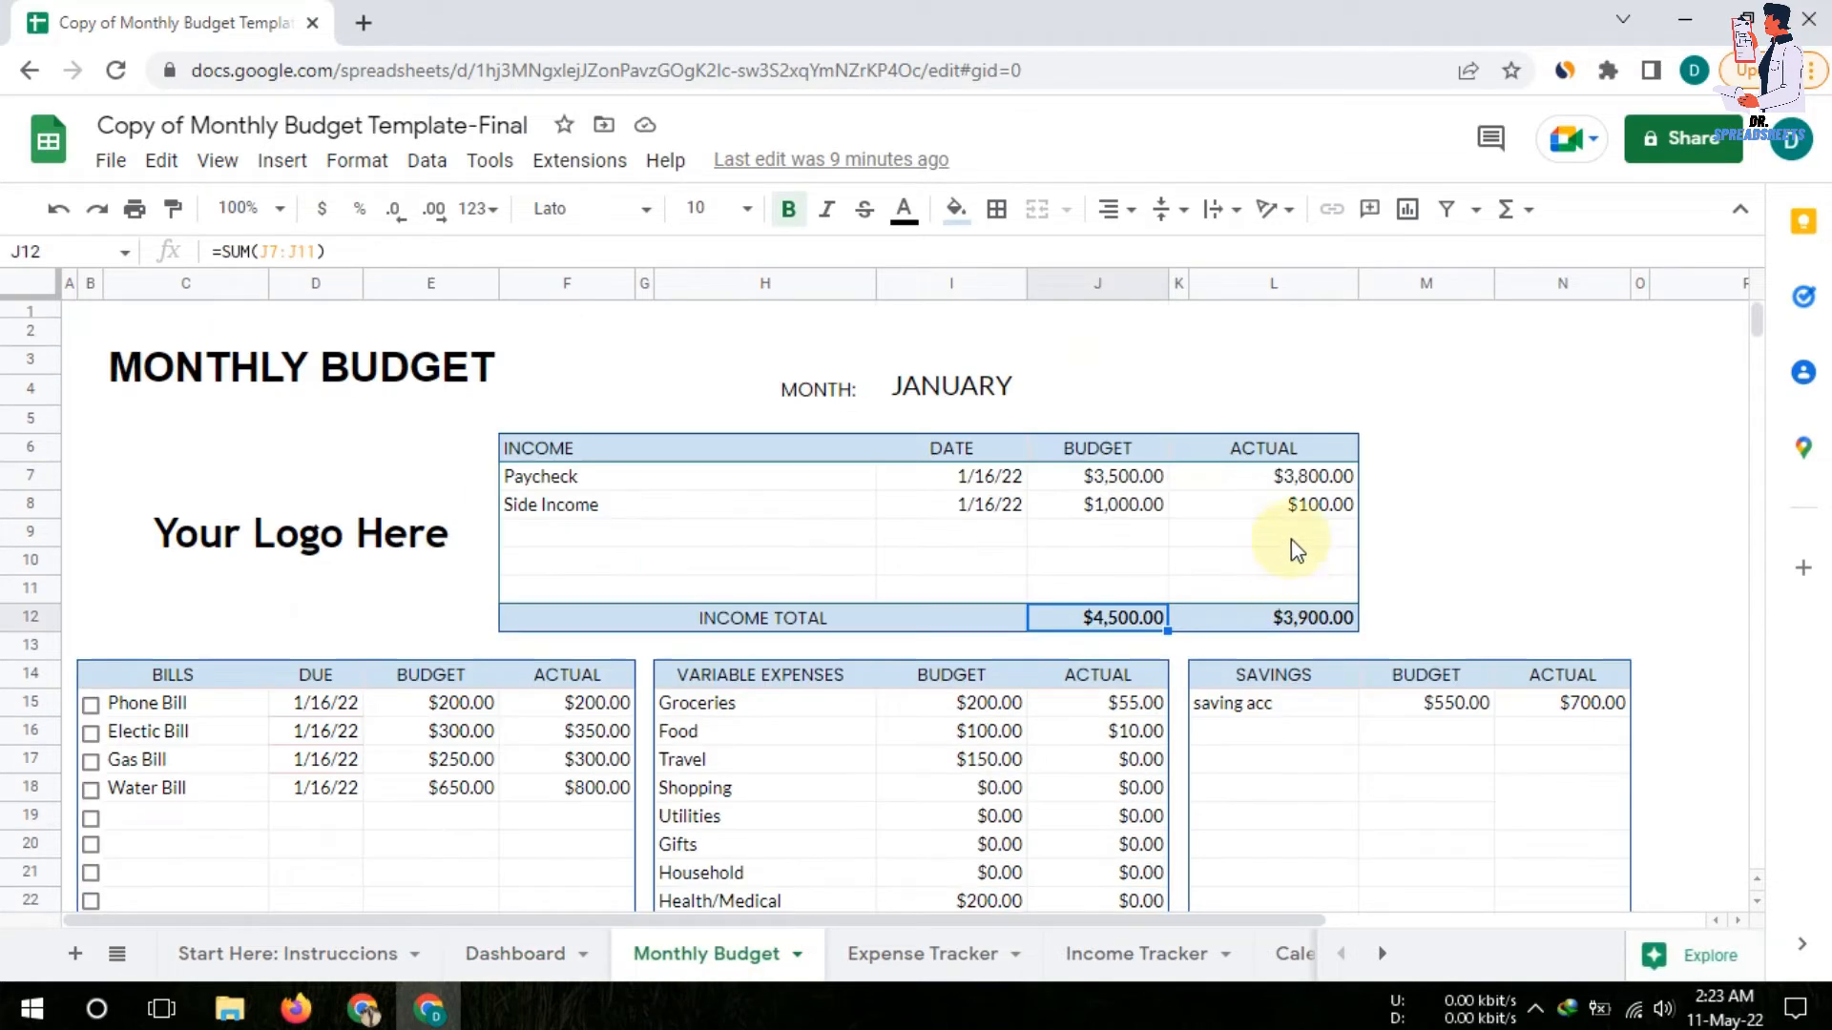
{"action": "left_click", "coordinate": [1299, 622]}
{"action": "scroll", "coordinate": [1317, 630], "scroll_direction": "down", "scroll_amount": 3}
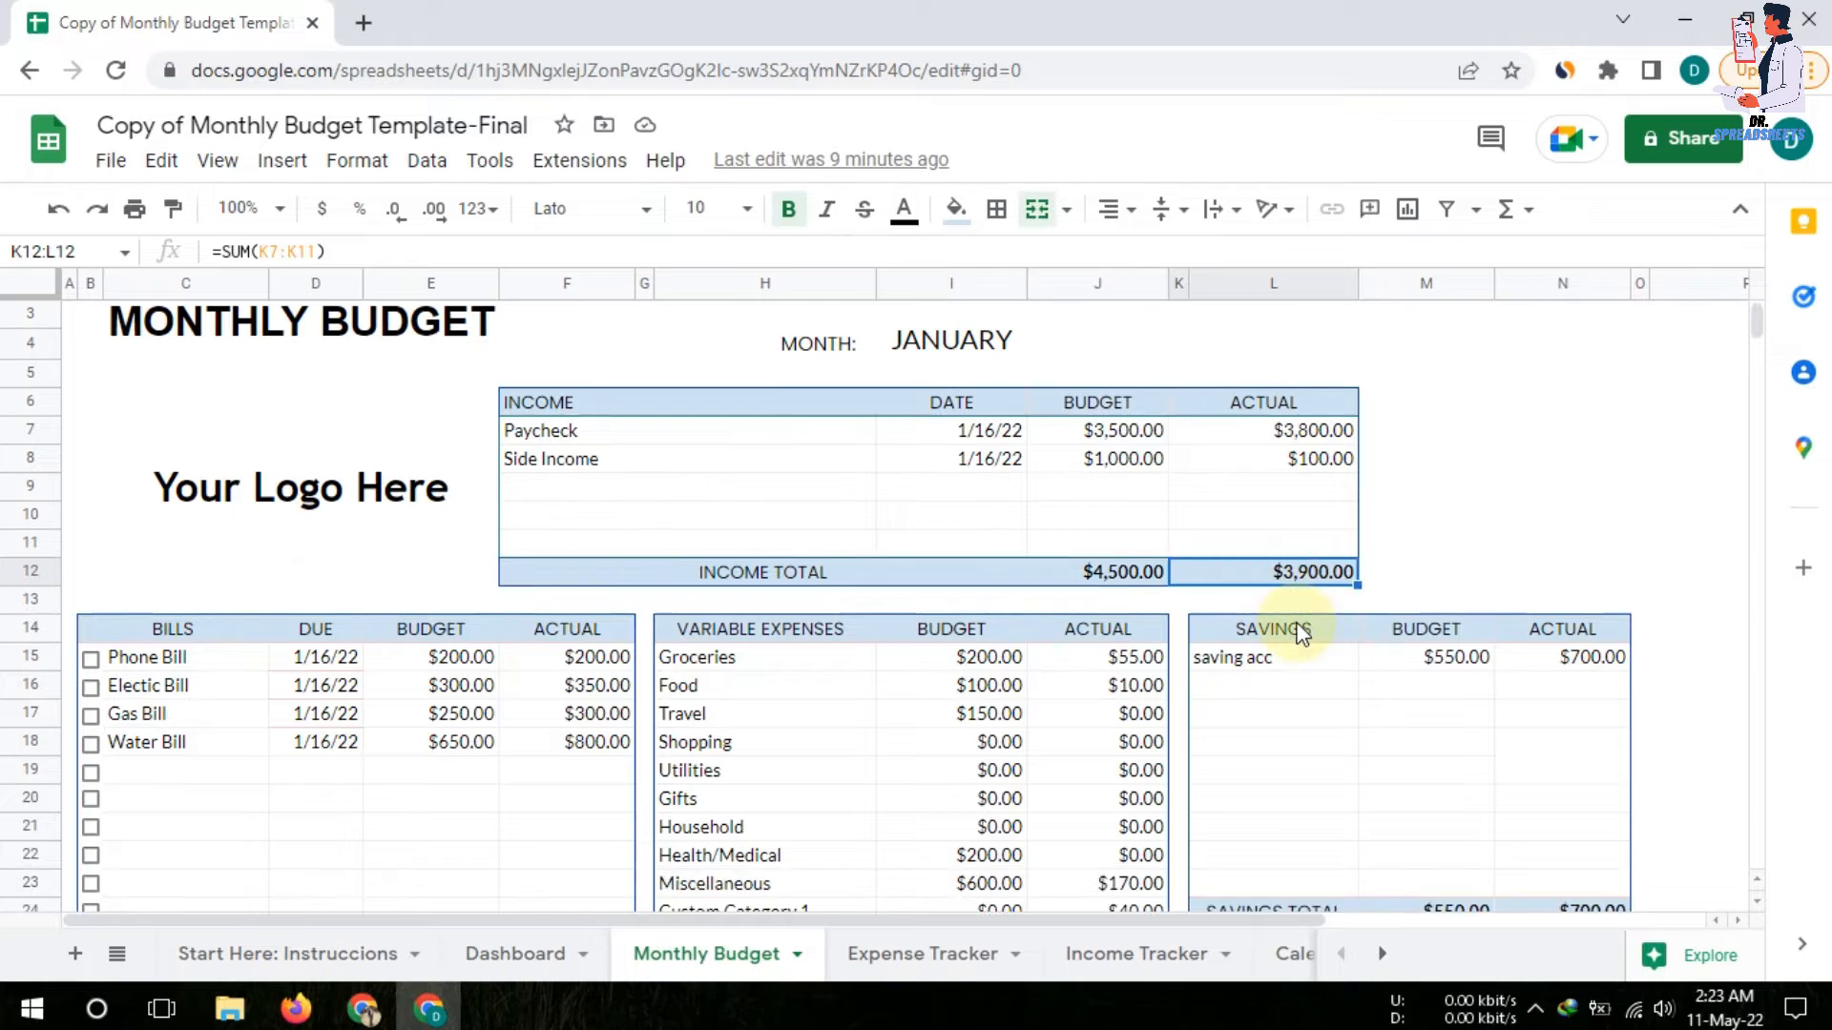
{"action": "left_click", "coordinate": [503, 954]}
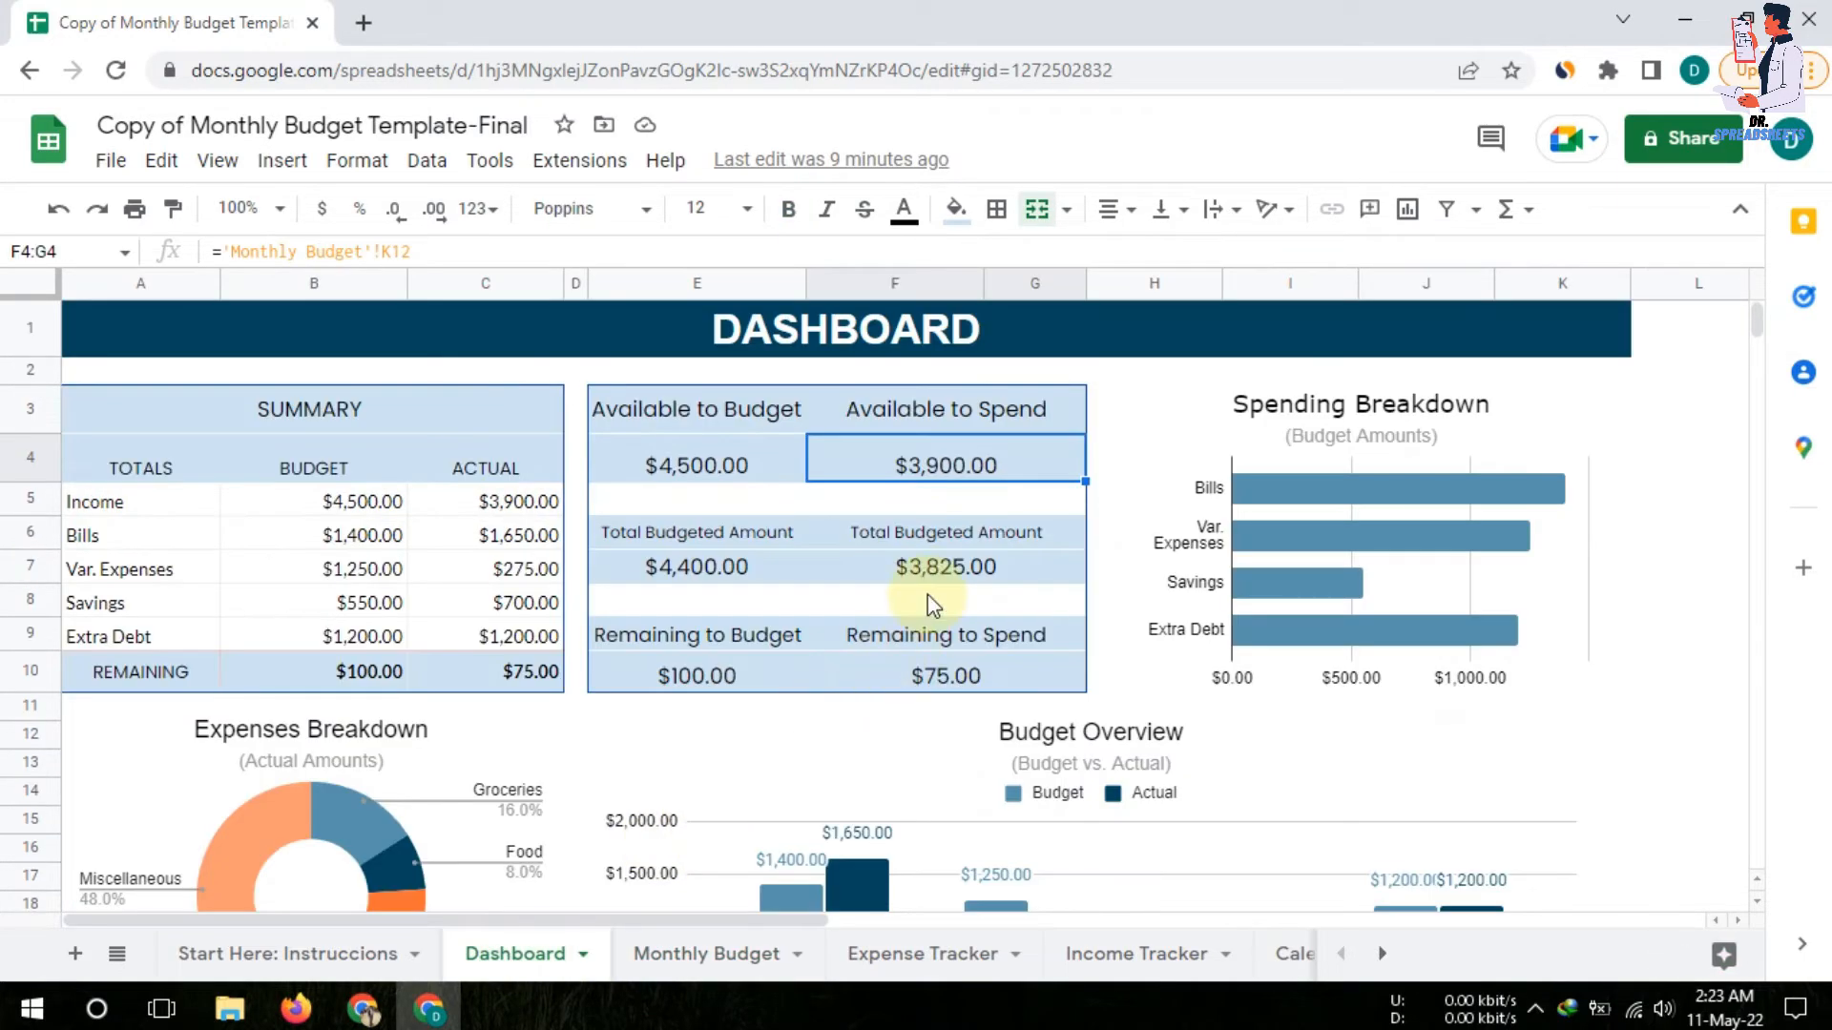
Inspect the formulas behind the Dashboard's actual-side Total Budgeted Amount and Remaining to Spend figures
{"action": "left_click", "coordinate": [916, 577]}
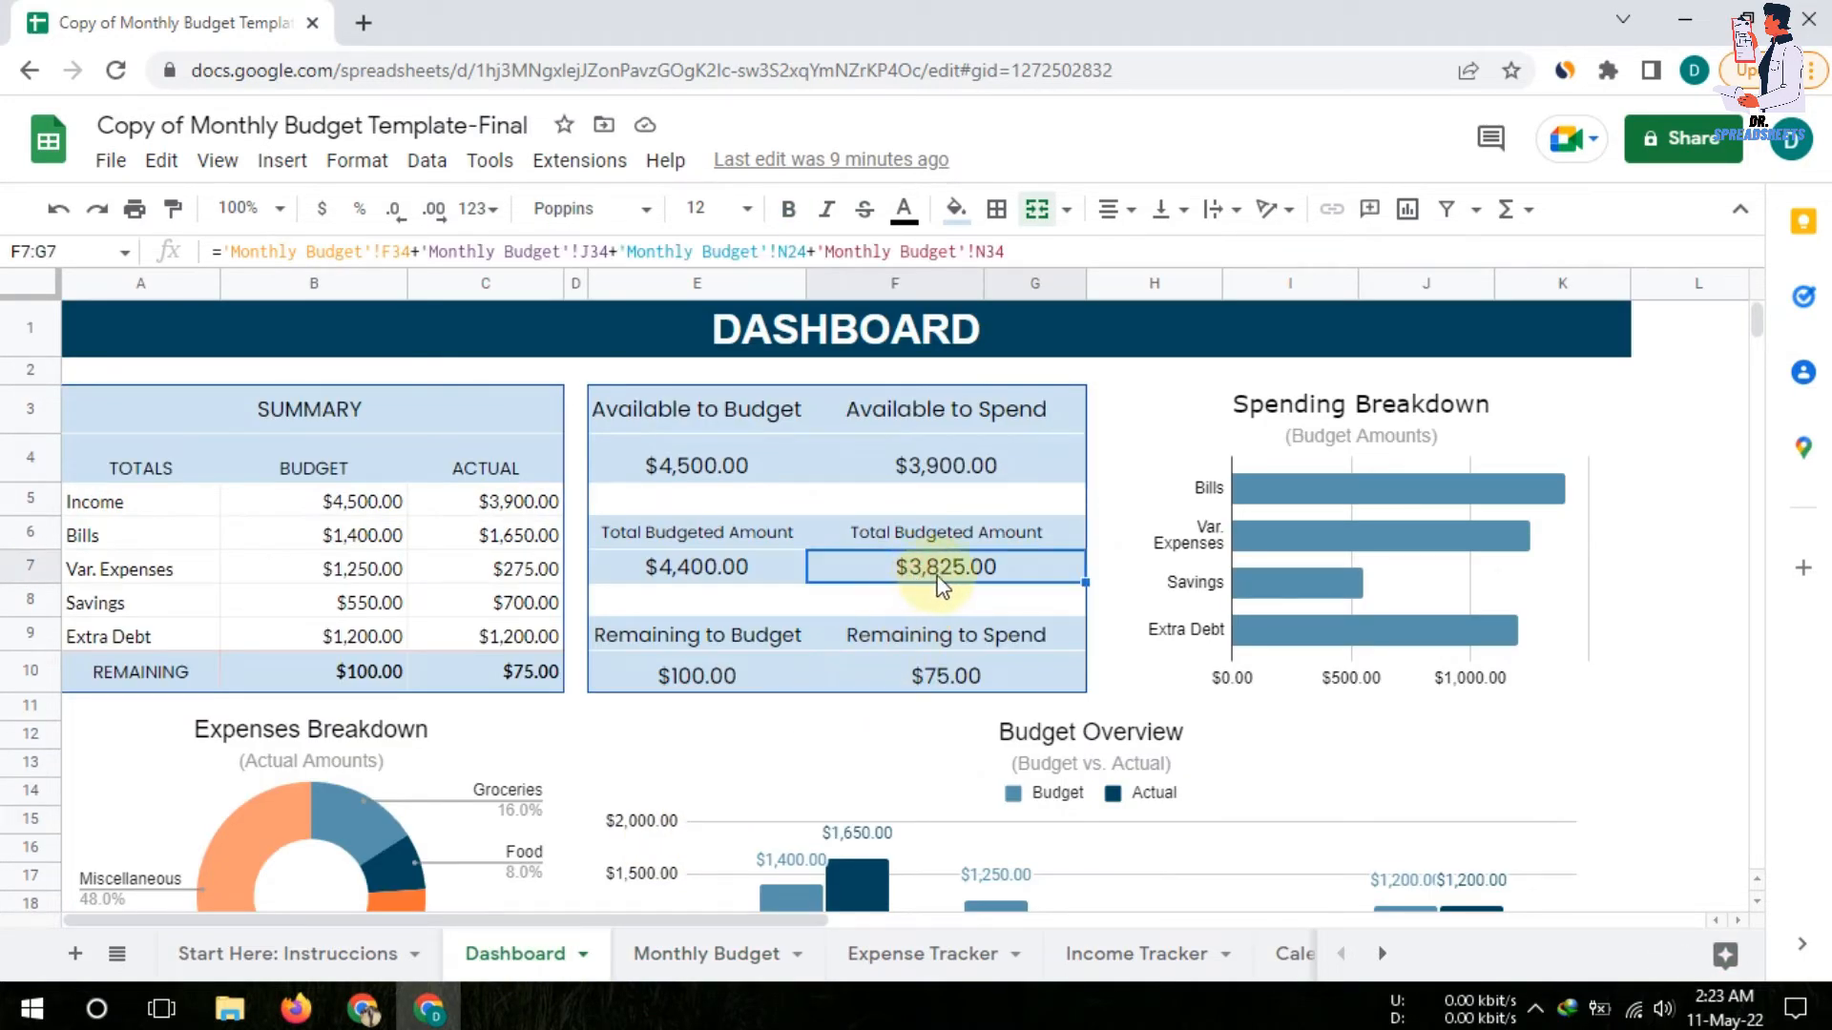
{"action": "left_click", "coordinate": [896, 680]}
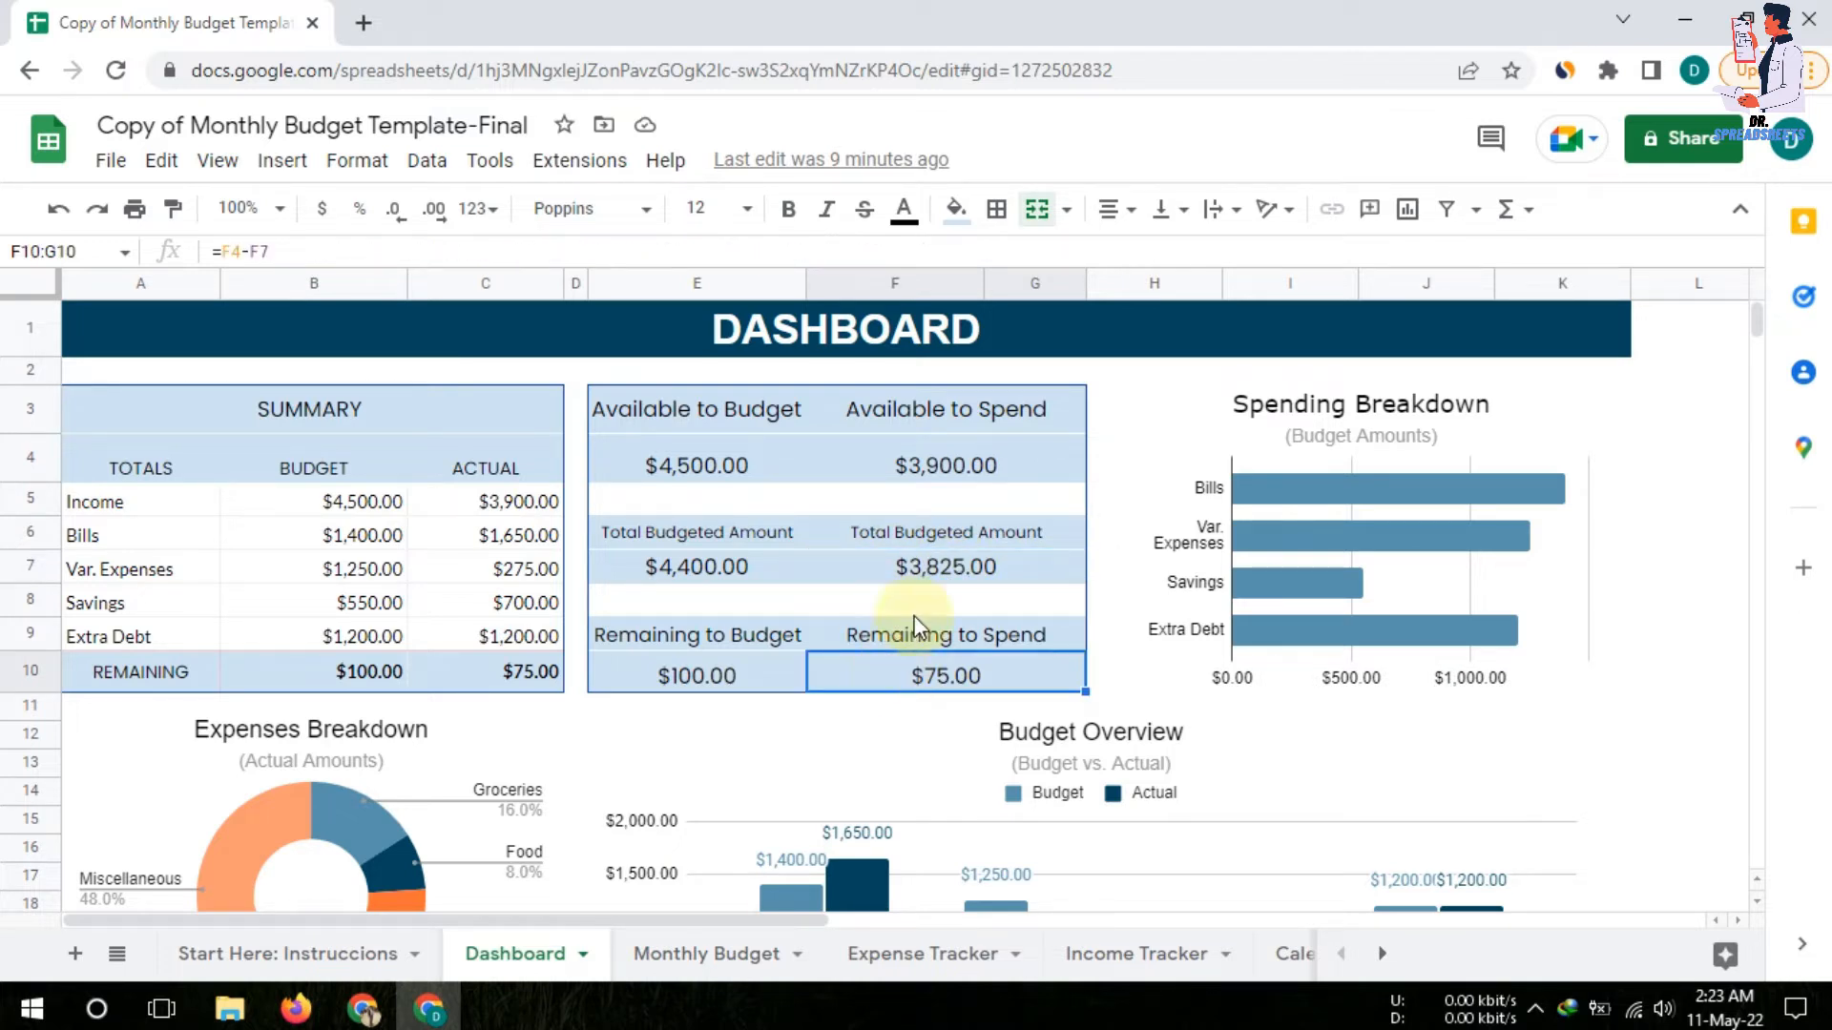
{"action": "left_click", "coordinate": [903, 578]}
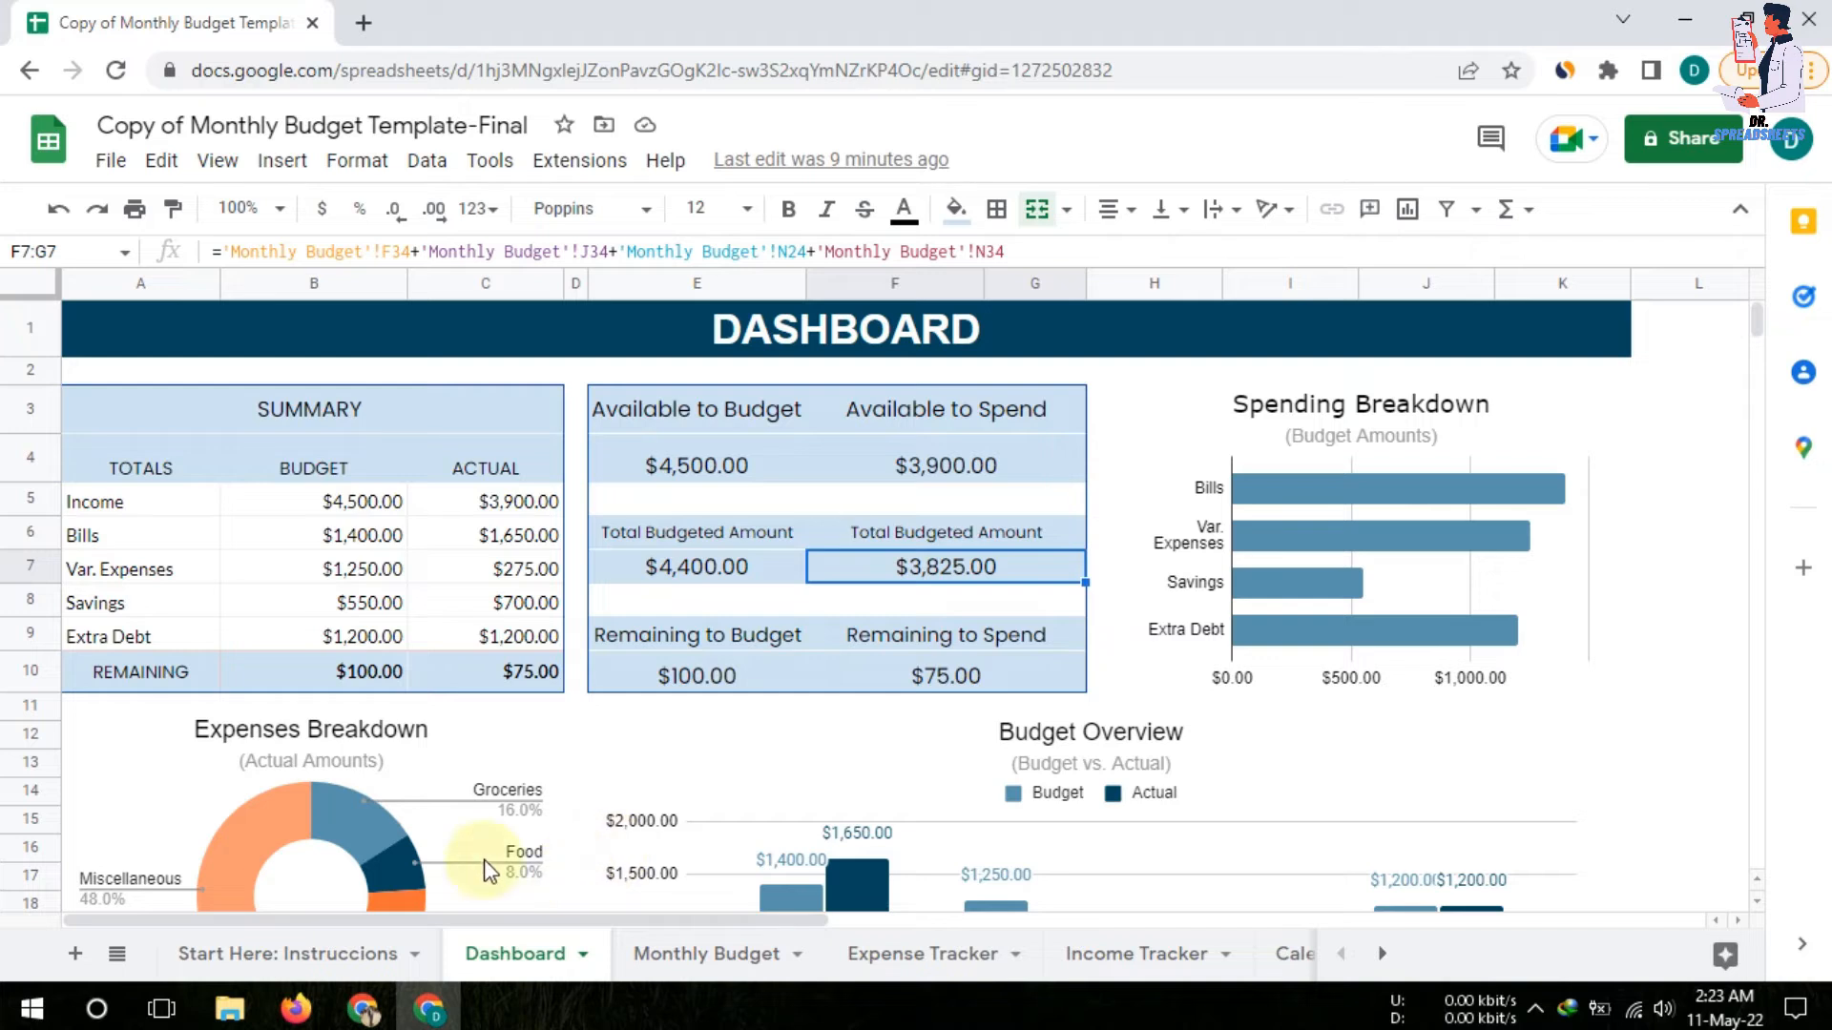
Check the sum of the Summary table's actual amounts for bills, variable expenses, savings and extra debt, leaving out income
{"action": "left_click_drag", "start_coordinate": [523, 513], "coordinate": [500, 645]}
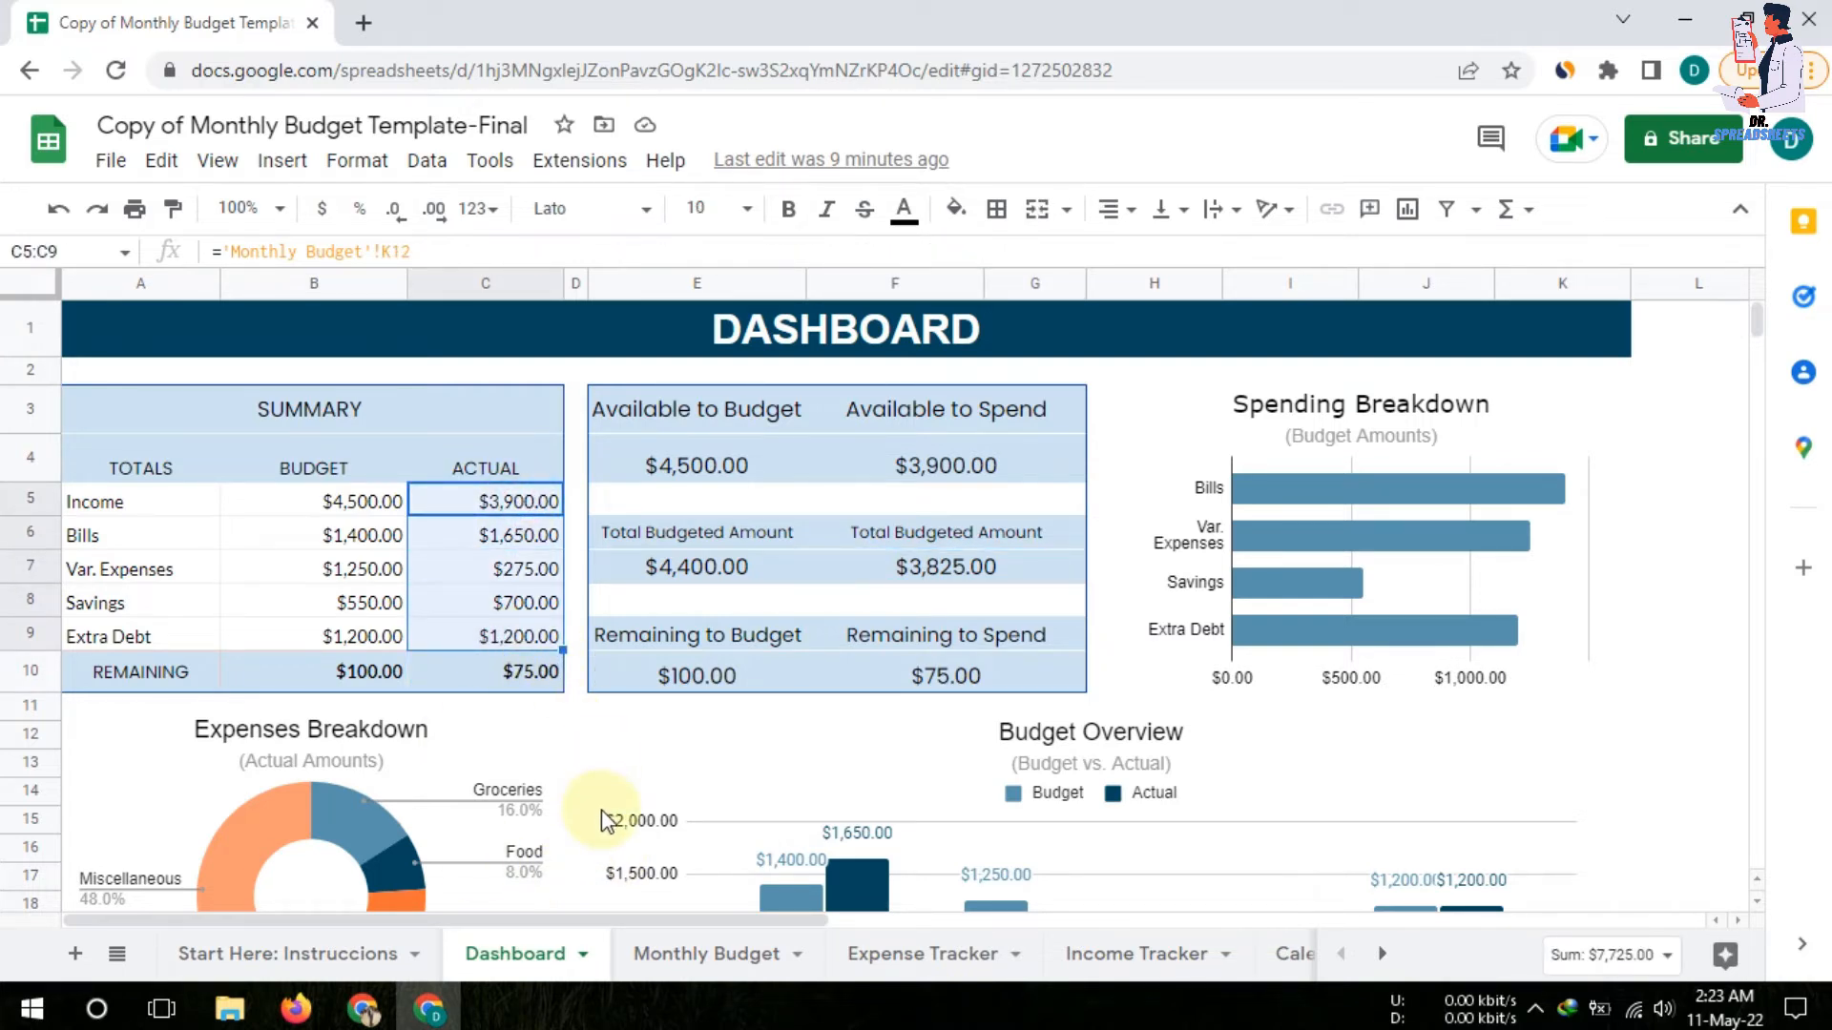
{"action": "left_click", "coordinate": [530, 535]}
{"action": "key", "text": "shift+Down"}
{"action": "key", "text": "shift+Down"}
{"action": "key", "text": "shift+Down"}
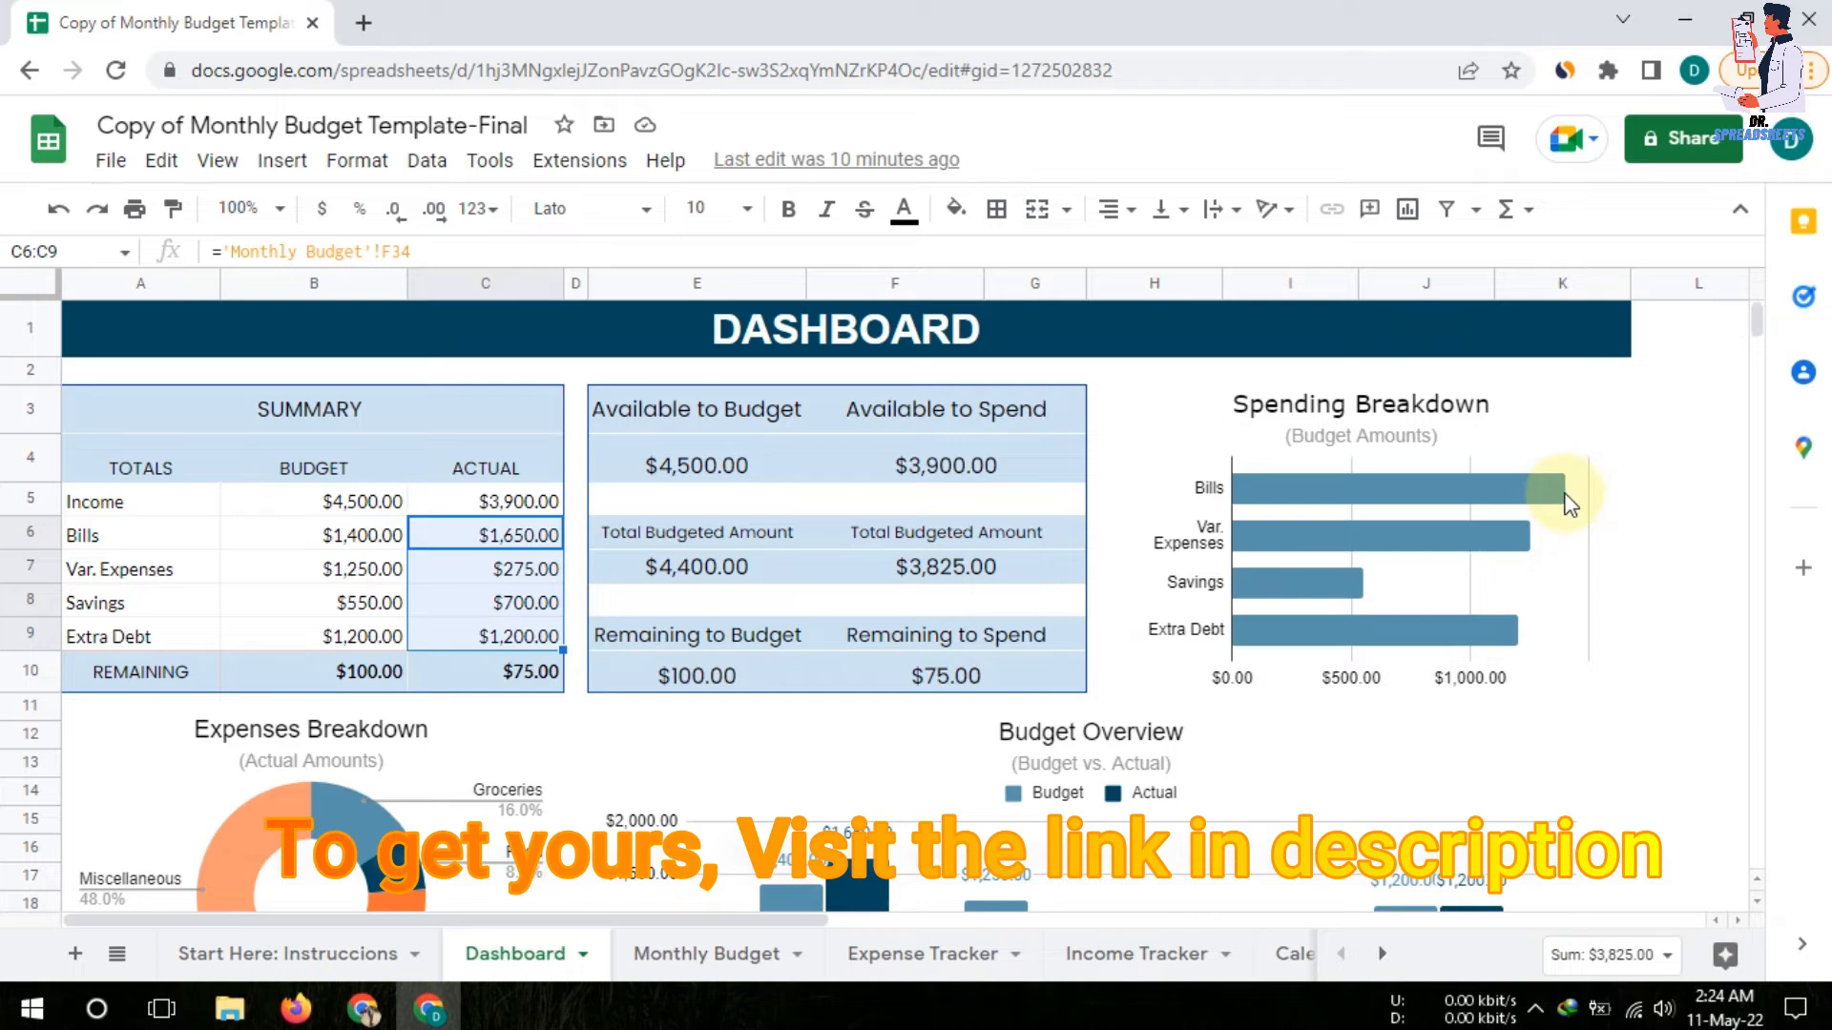
Examine the Dashboard's Expenses Breakdown chart and compare its categories with the variable expenses in the Monthly Budget sheet
{"action": "scroll", "coordinate": [1221, 553], "scroll_direction": "down", "scroll_amount": 2}
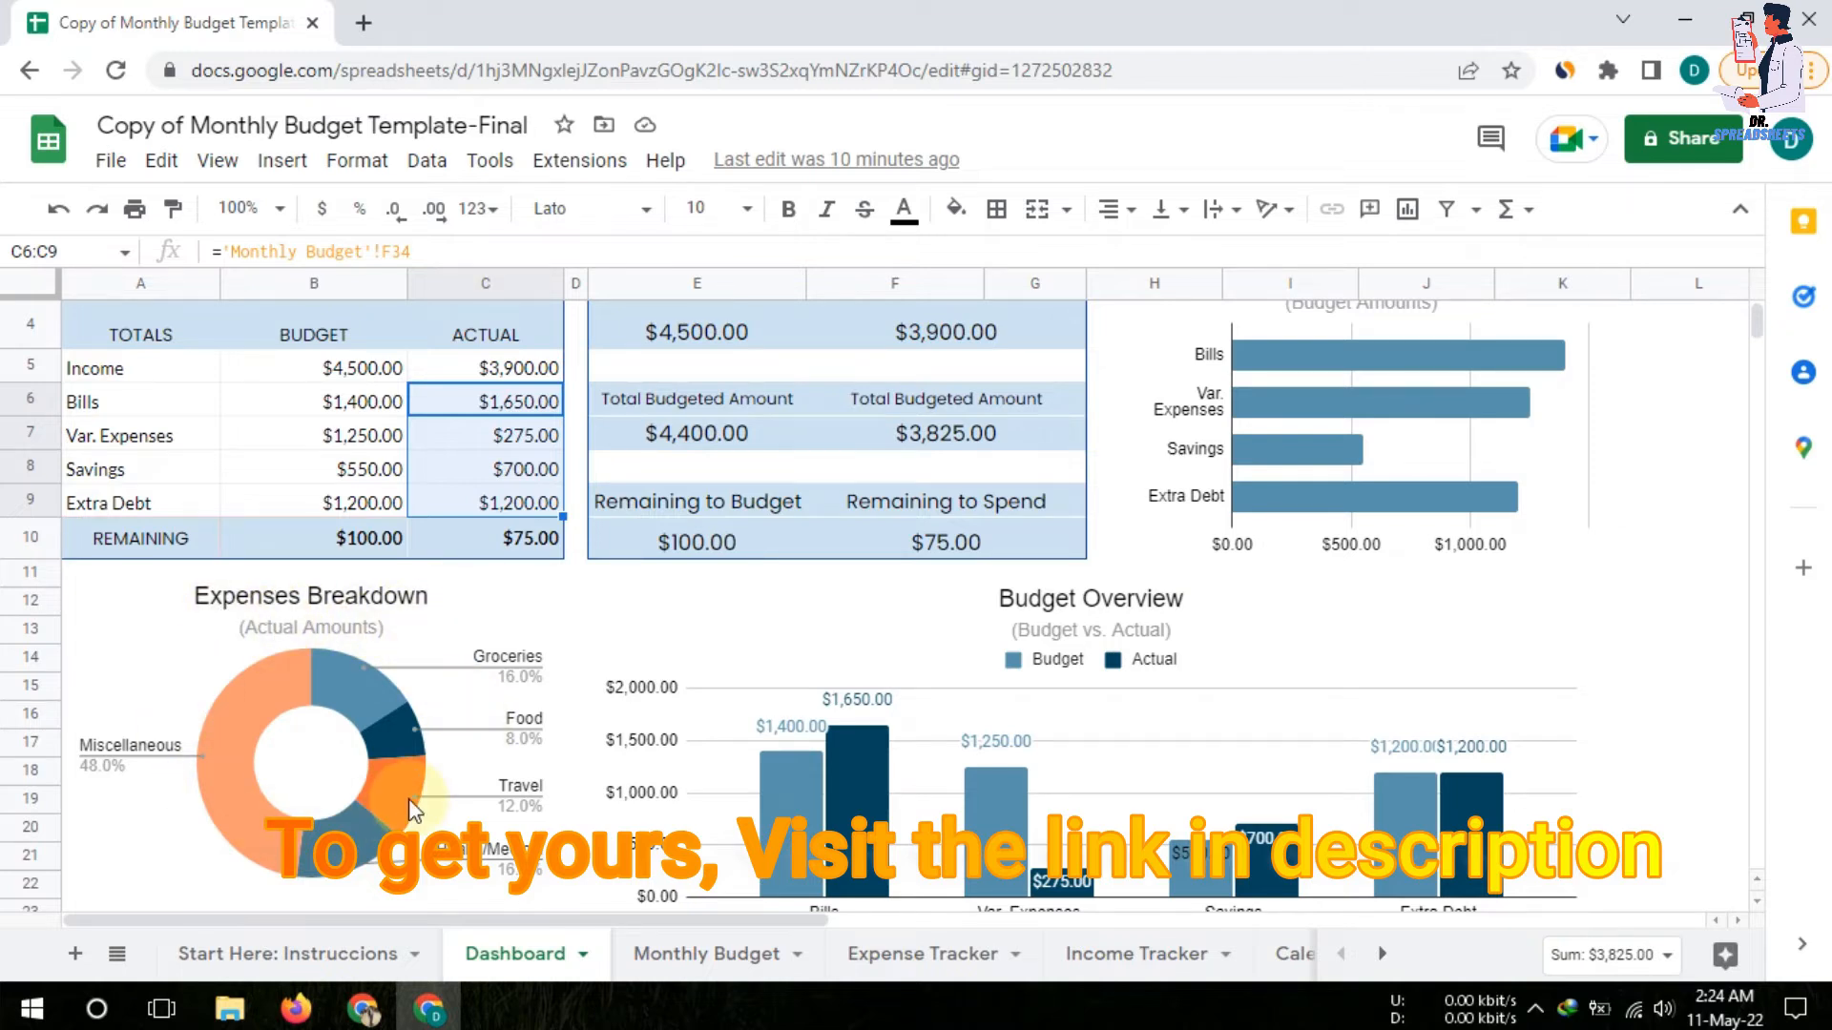
{"action": "scroll", "coordinate": [409, 798], "scroll_direction": "down", "scroll_amount": 1}
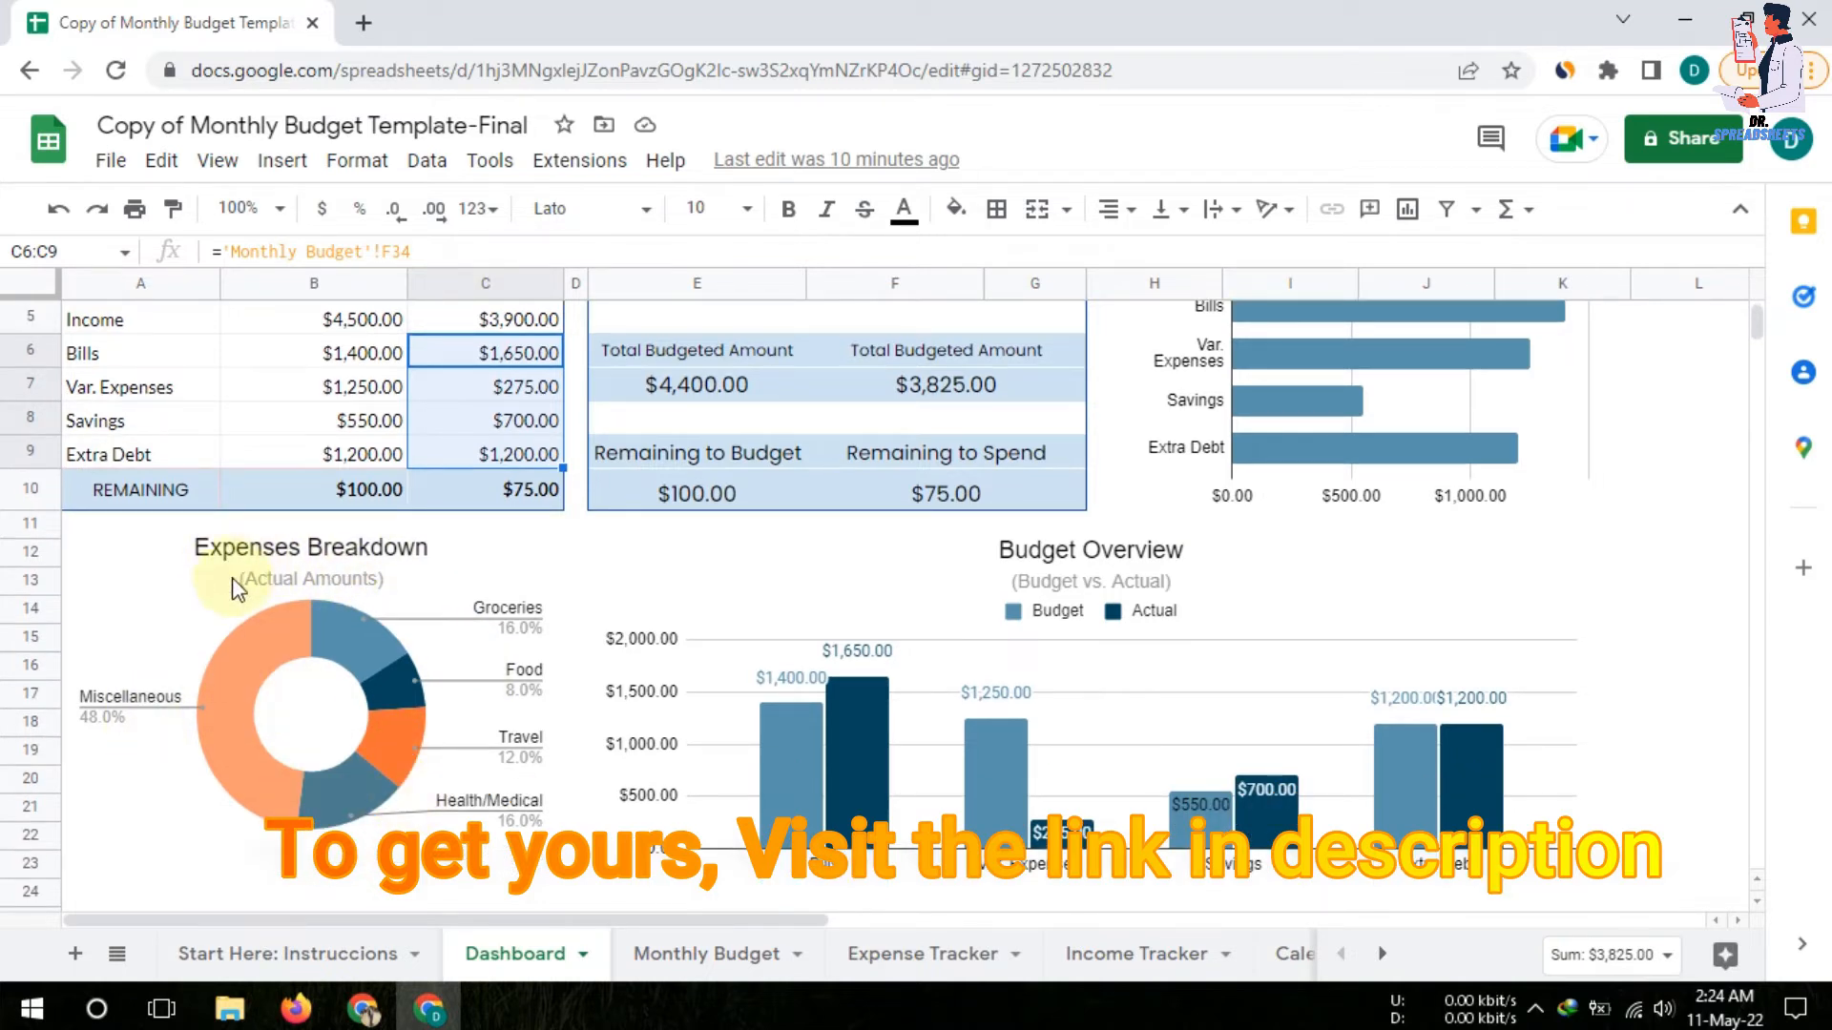
{"action": "left_click", "coordinate": [679, 950]}
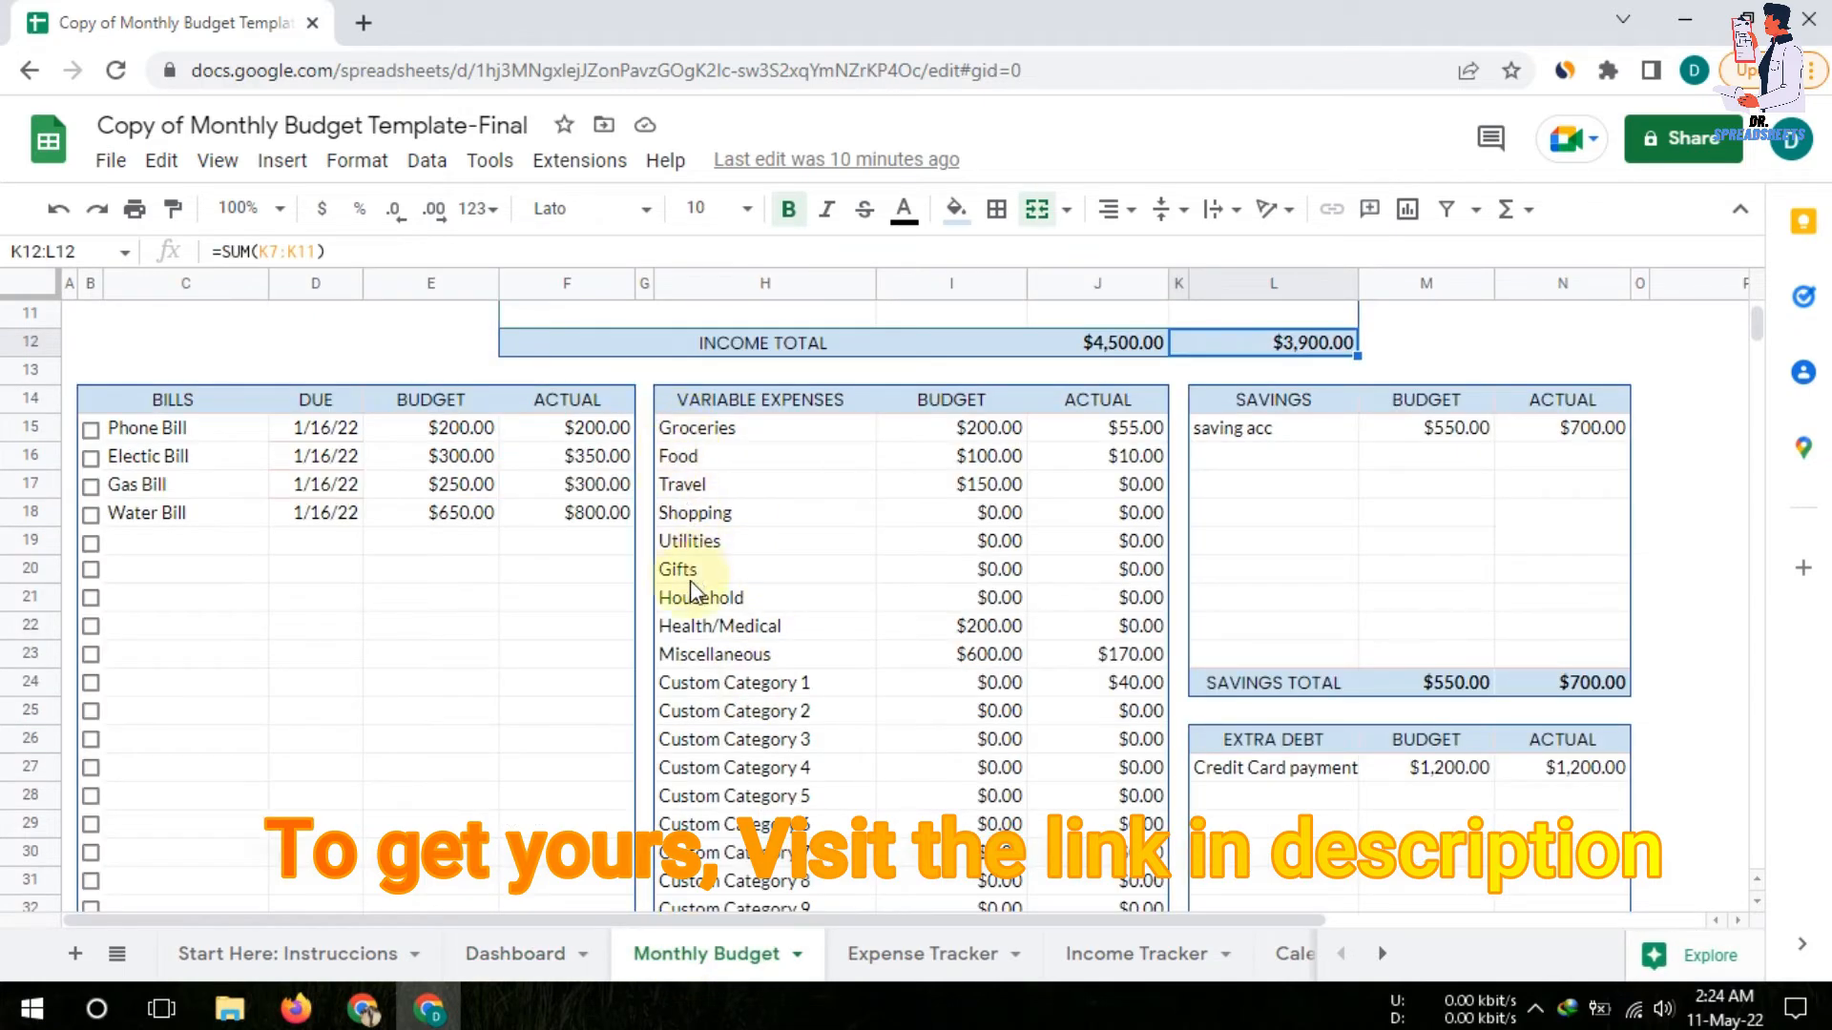
{"action": "left_click", "coordinate": [492, 954]}
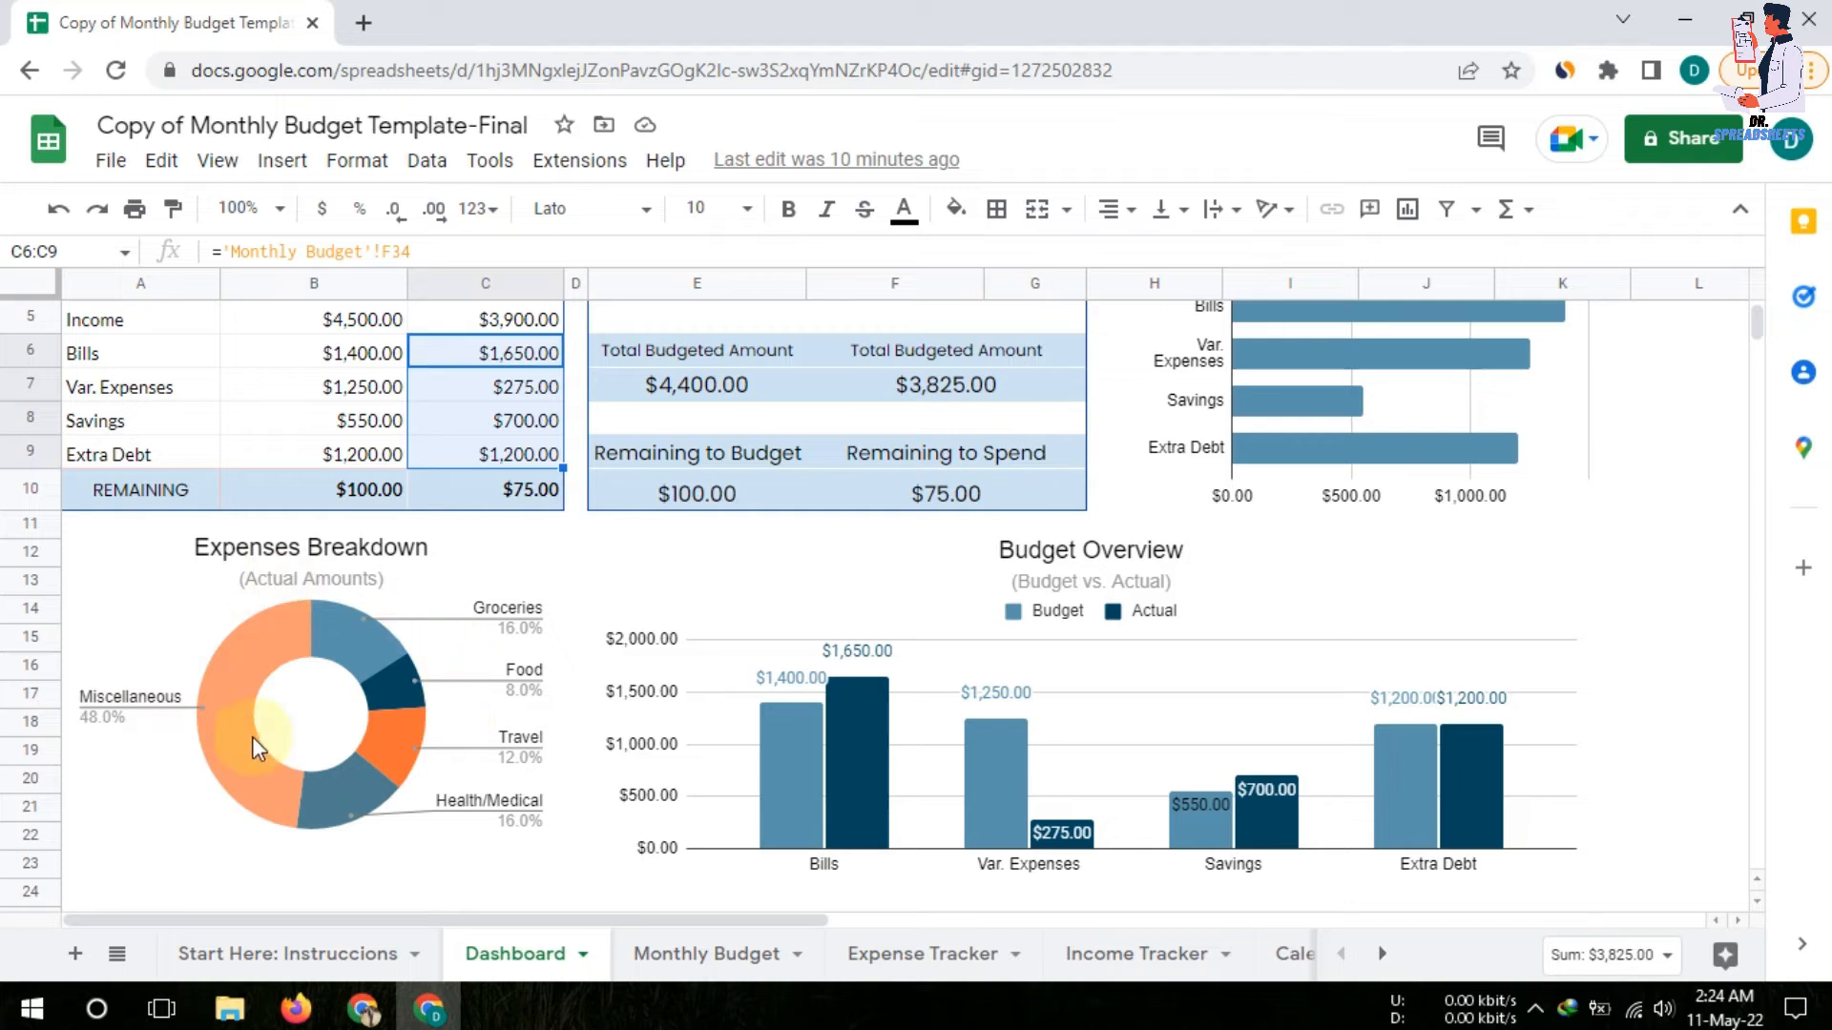
Examine the Budget Overview chart's budget and actual bars for each category, then return to the Dashboard's heading
{"action": "left_click", "coordinate": [924, 589]}
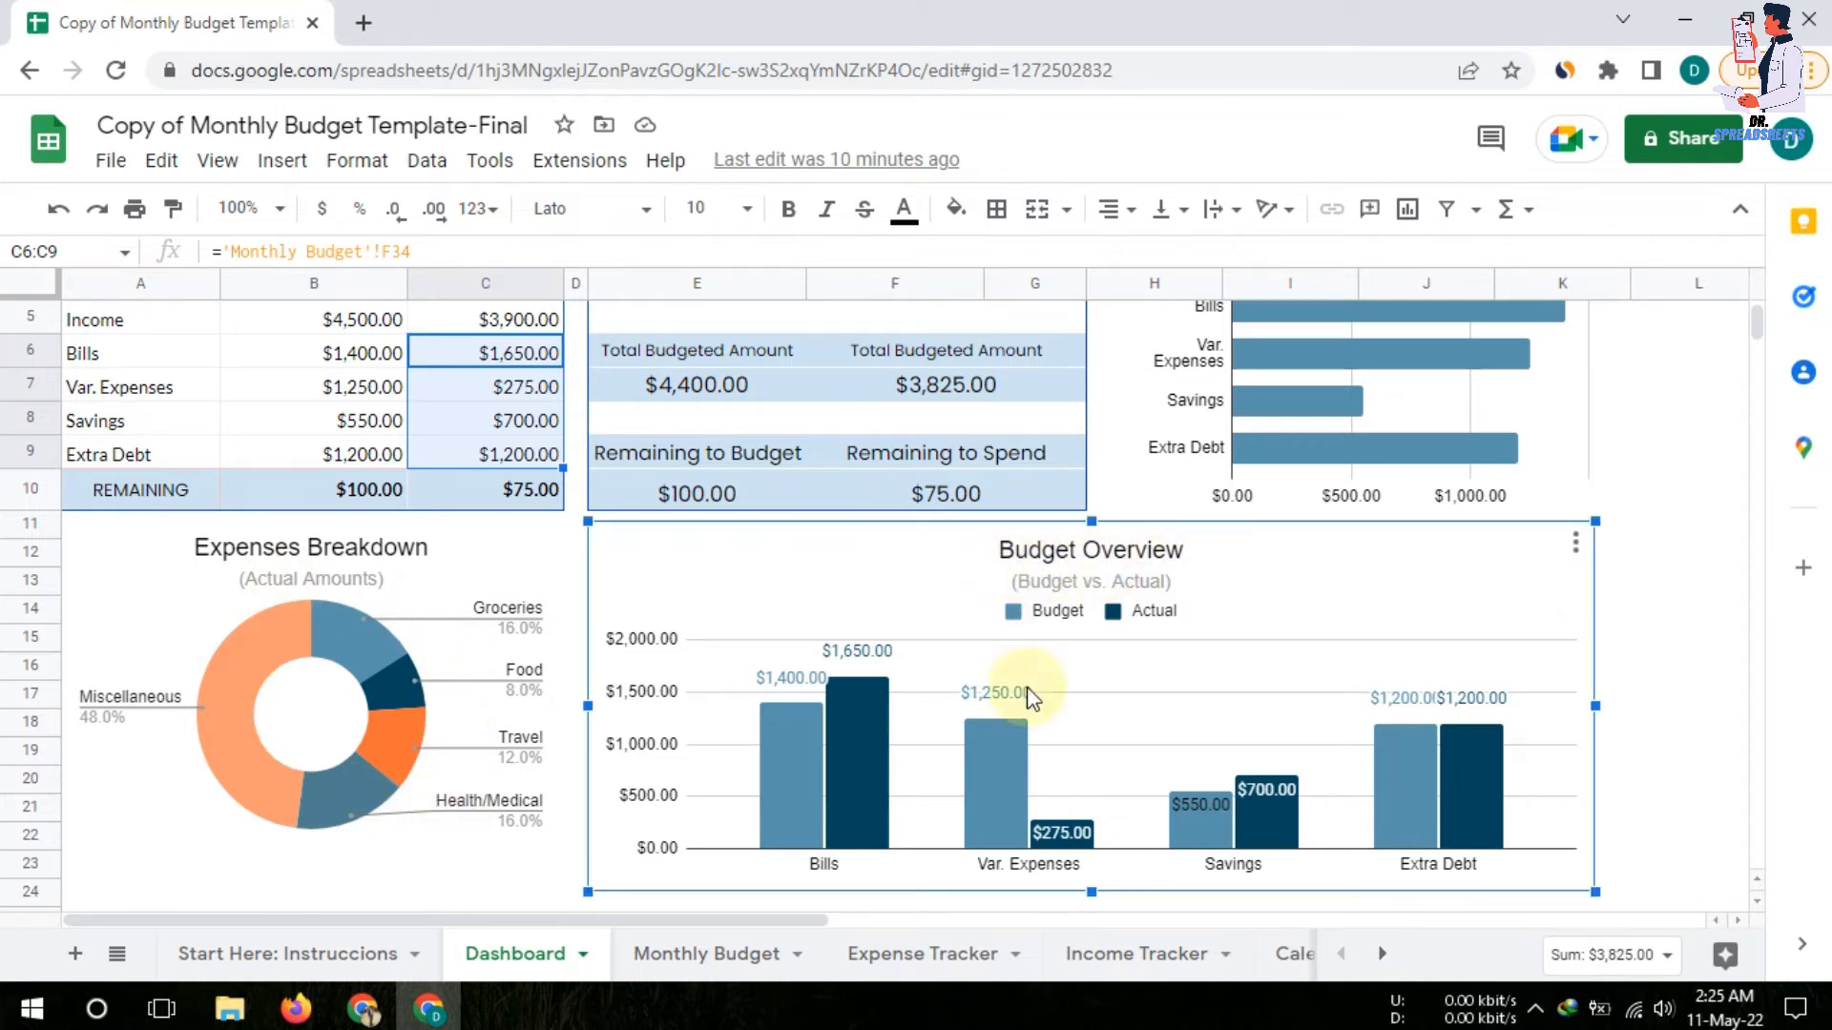
{"action": "scroll", "coordinate": [836, 730], "scroll_direction": "down", "scroll_amount": 1}
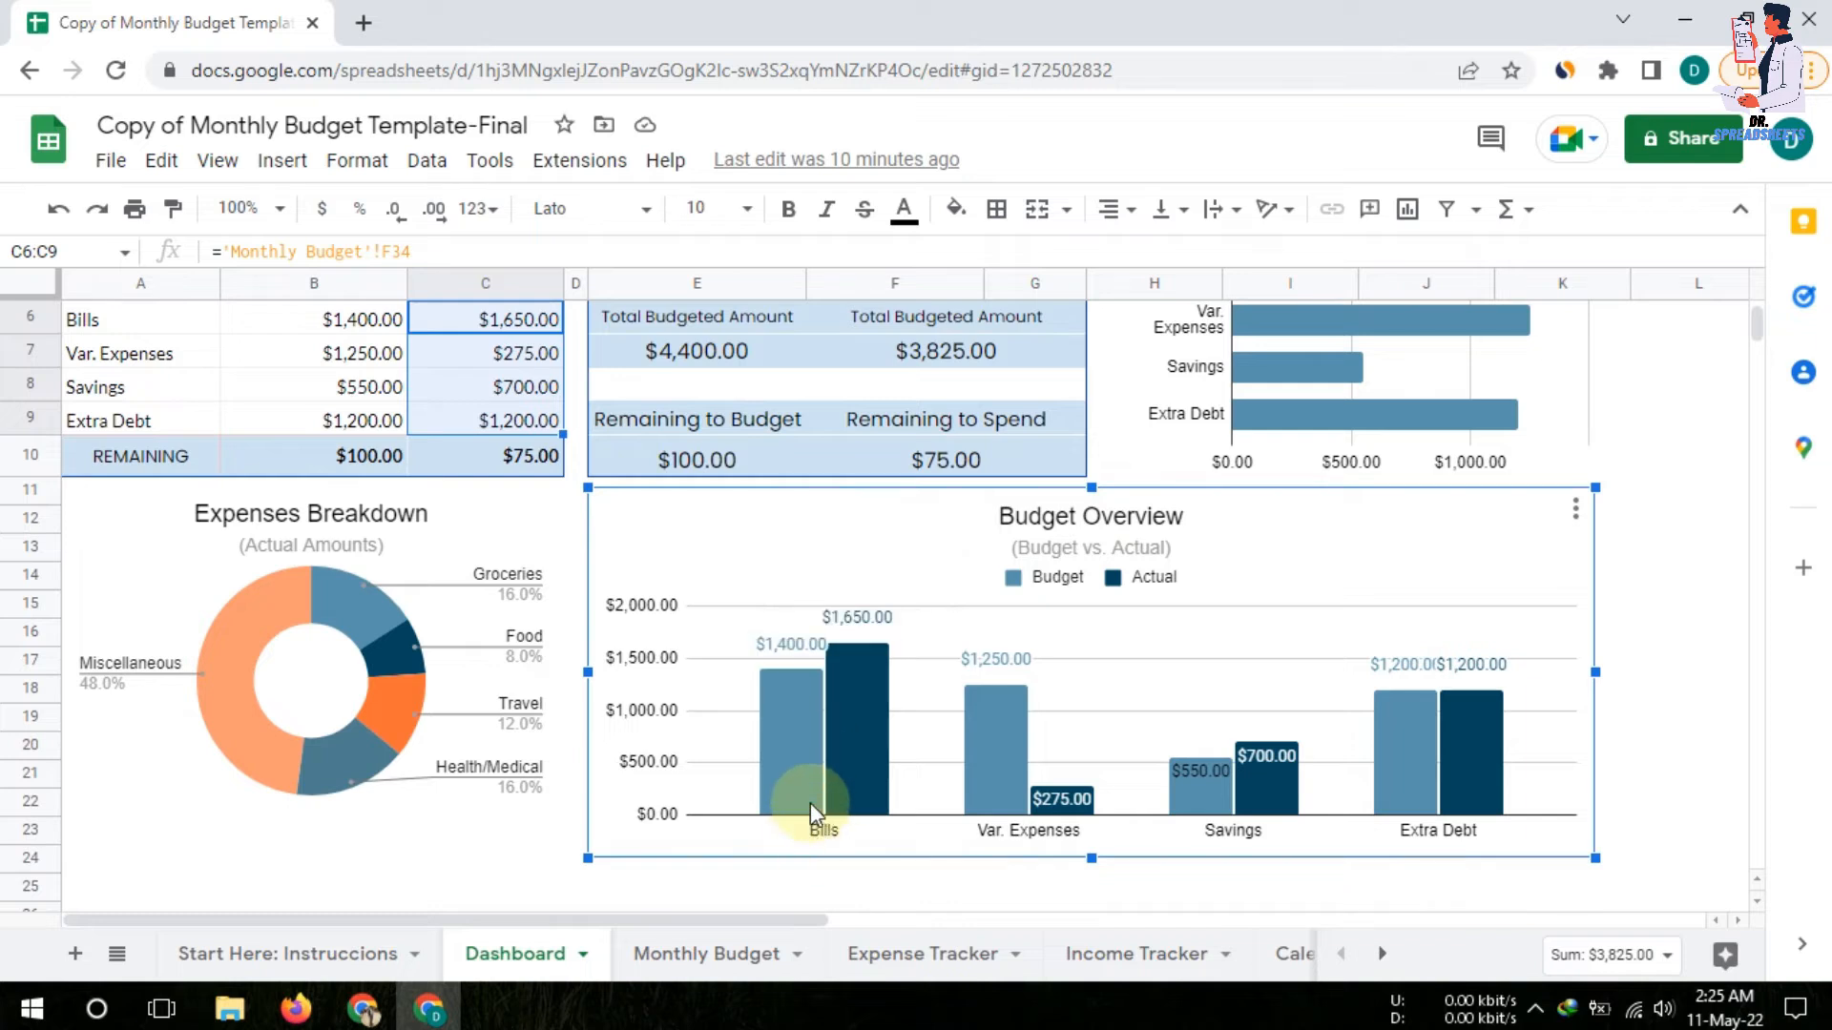
{"action": "mouse_move", "coordinate": [873, 675]}
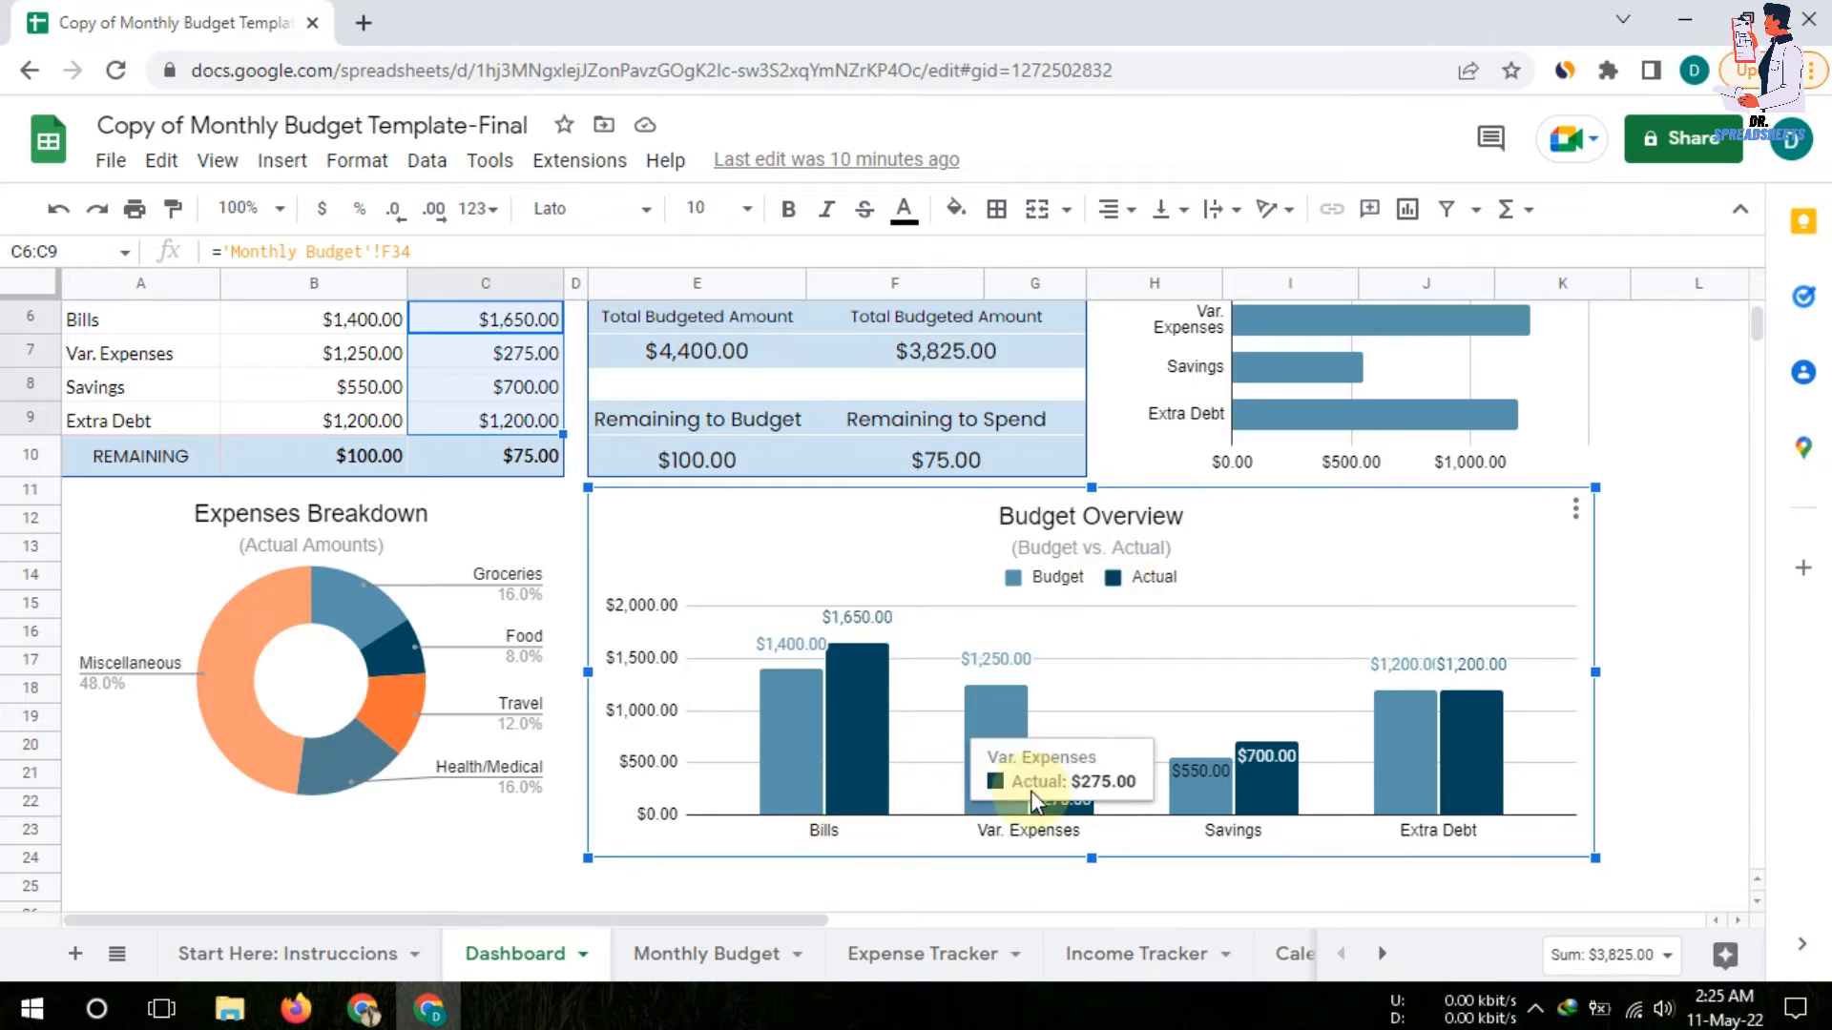
{"action": "scroll", "coordinate": [722, 741], "scroll_direction": "down", "scroll_amount": 1}
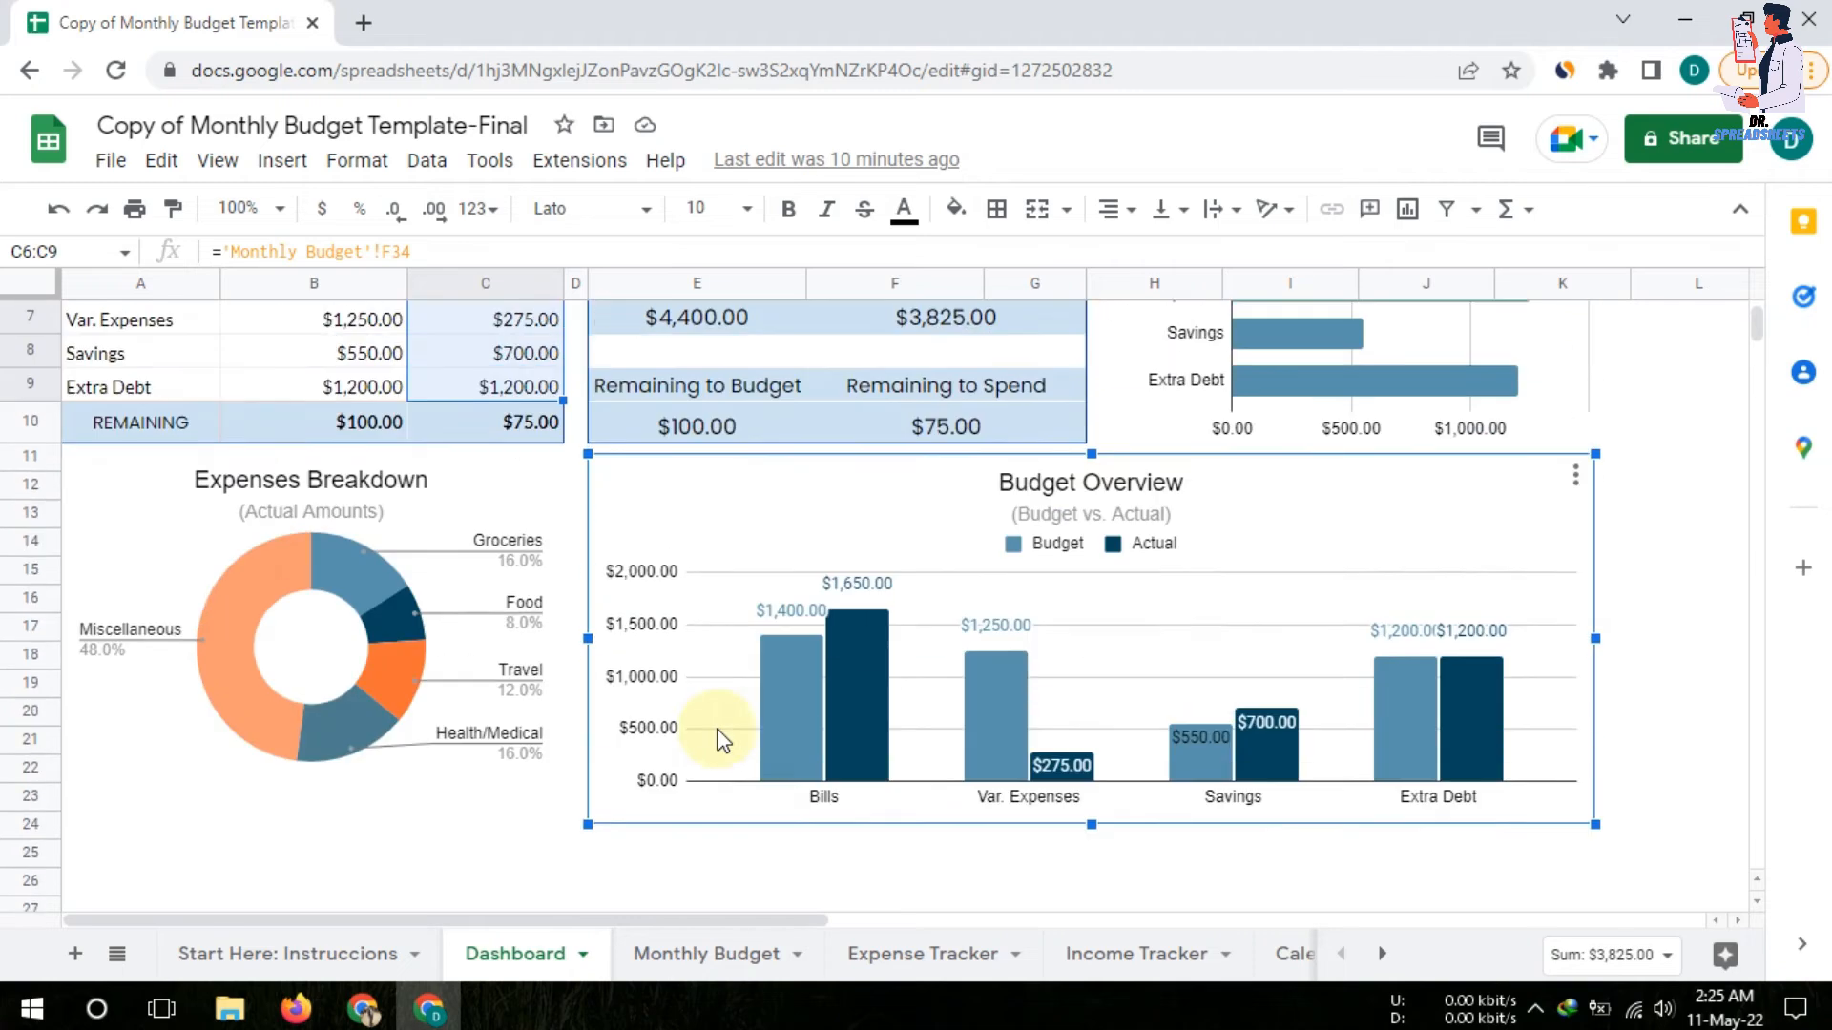
{"action": "scroll", "coordinate": [717, 736], "scroll_direction": "up", "scroll_amount": 3}
{"action": "left_click", "coordinate": [822, 351]}
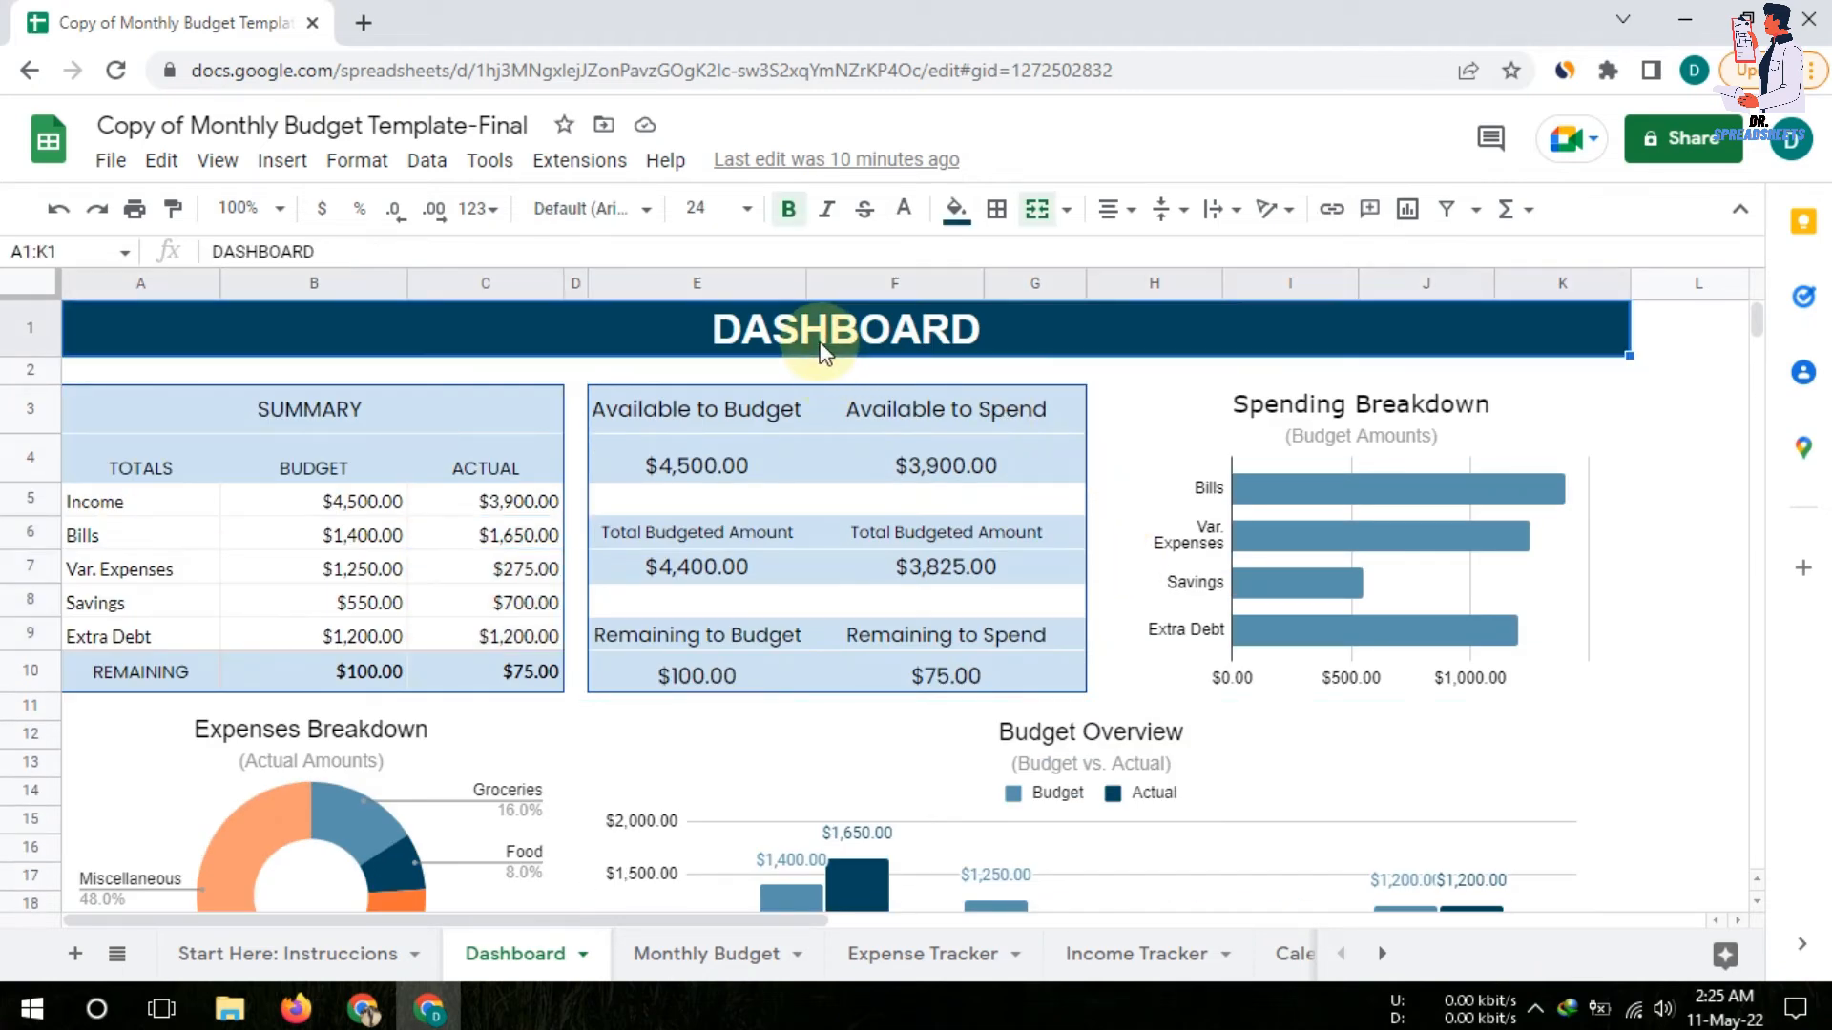
{"action": "scroll", "coordinate": [532, 711], "scroll_direction": "down", "scroll_amount": 1}
{"action": "scroll", "coordinate": [532, 711], "scroll_direction": "up", "scroll_amount": 1}
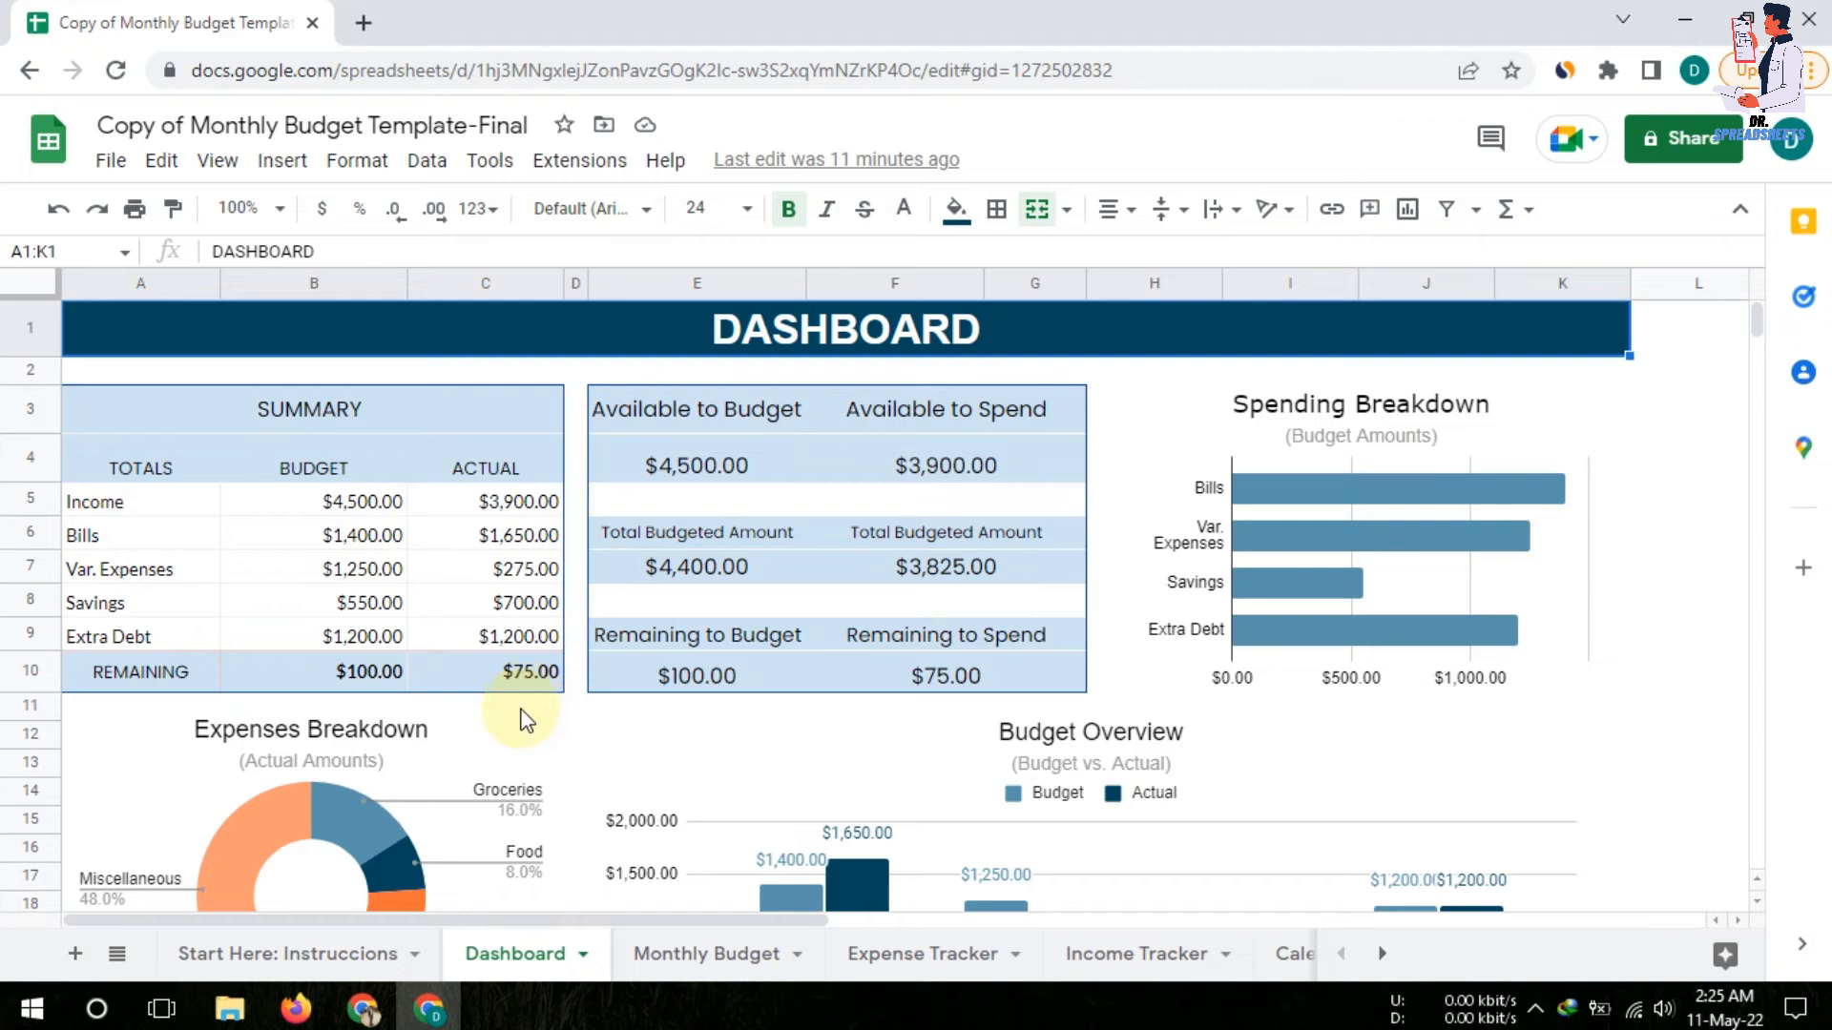
Review the Start Here instructions sheet, including Step 1 on which Monthly Budget cells to fill in manually
{"action": "left_click", "coordinate": [250, 959]}
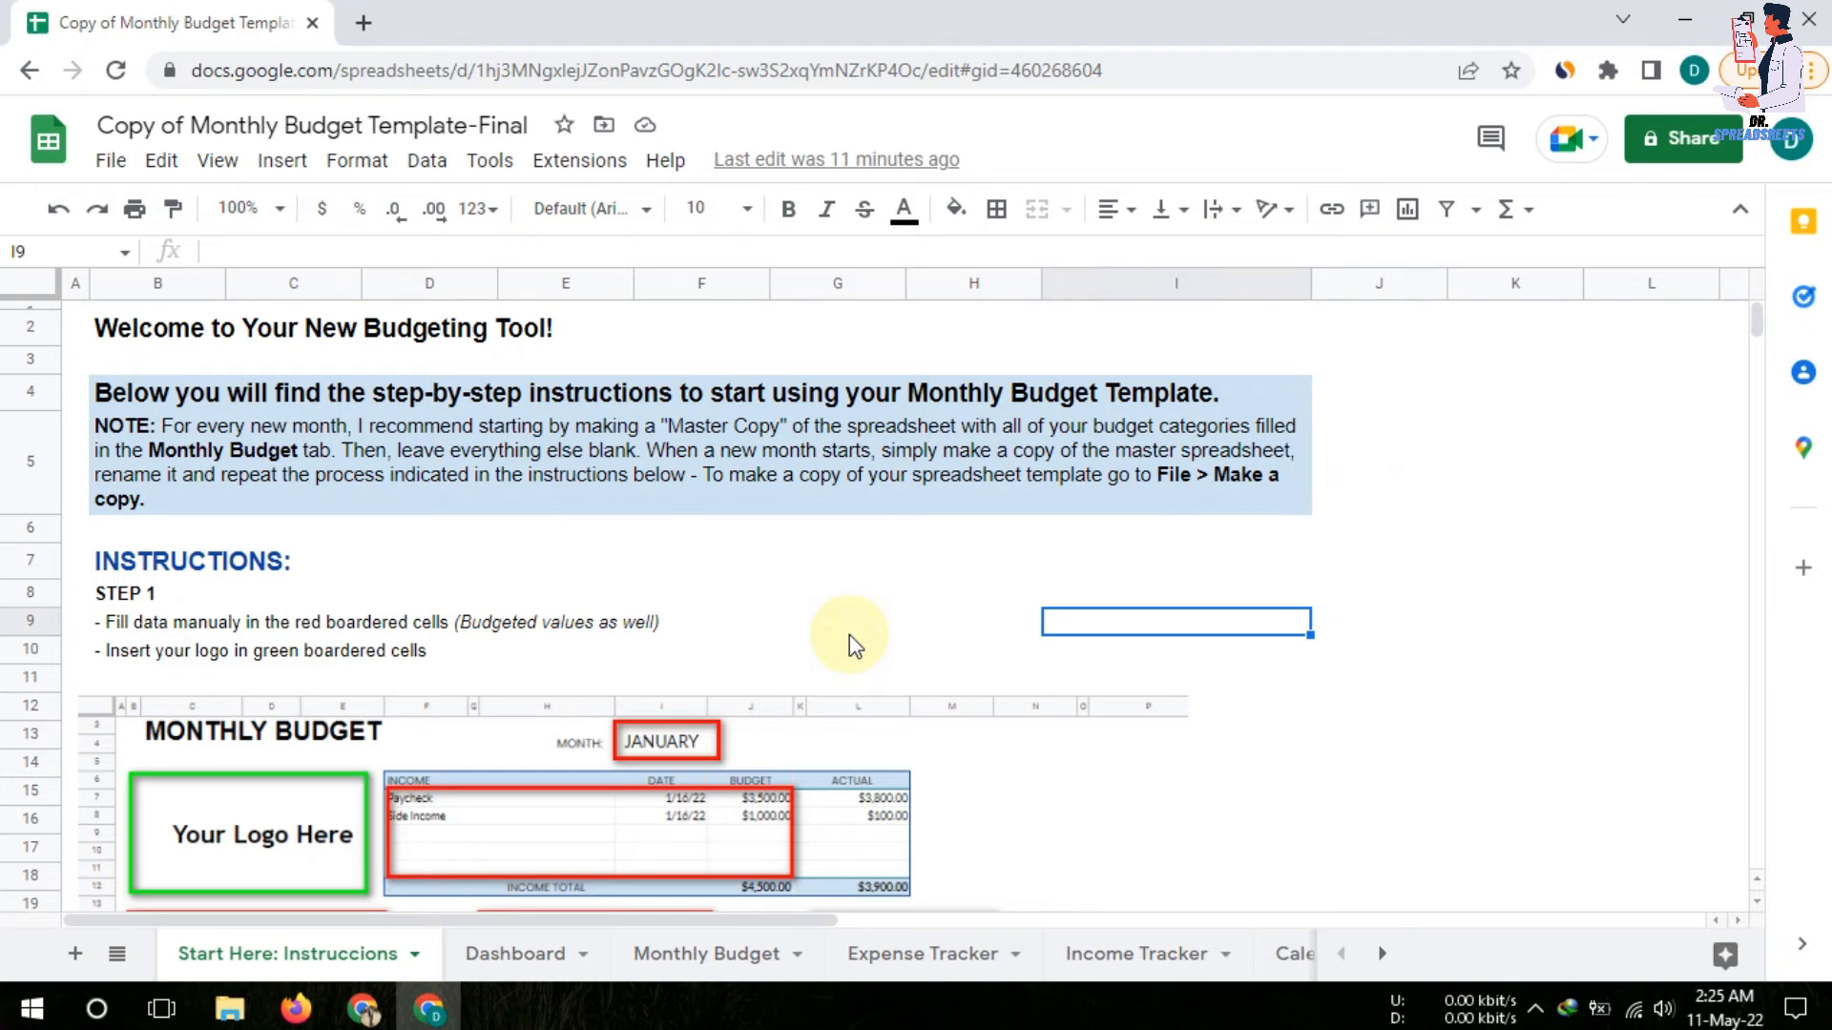
{"action": "scroll", "coordinate": [850, 634], "scroll_direction": "down", "scroll_amount": 3}
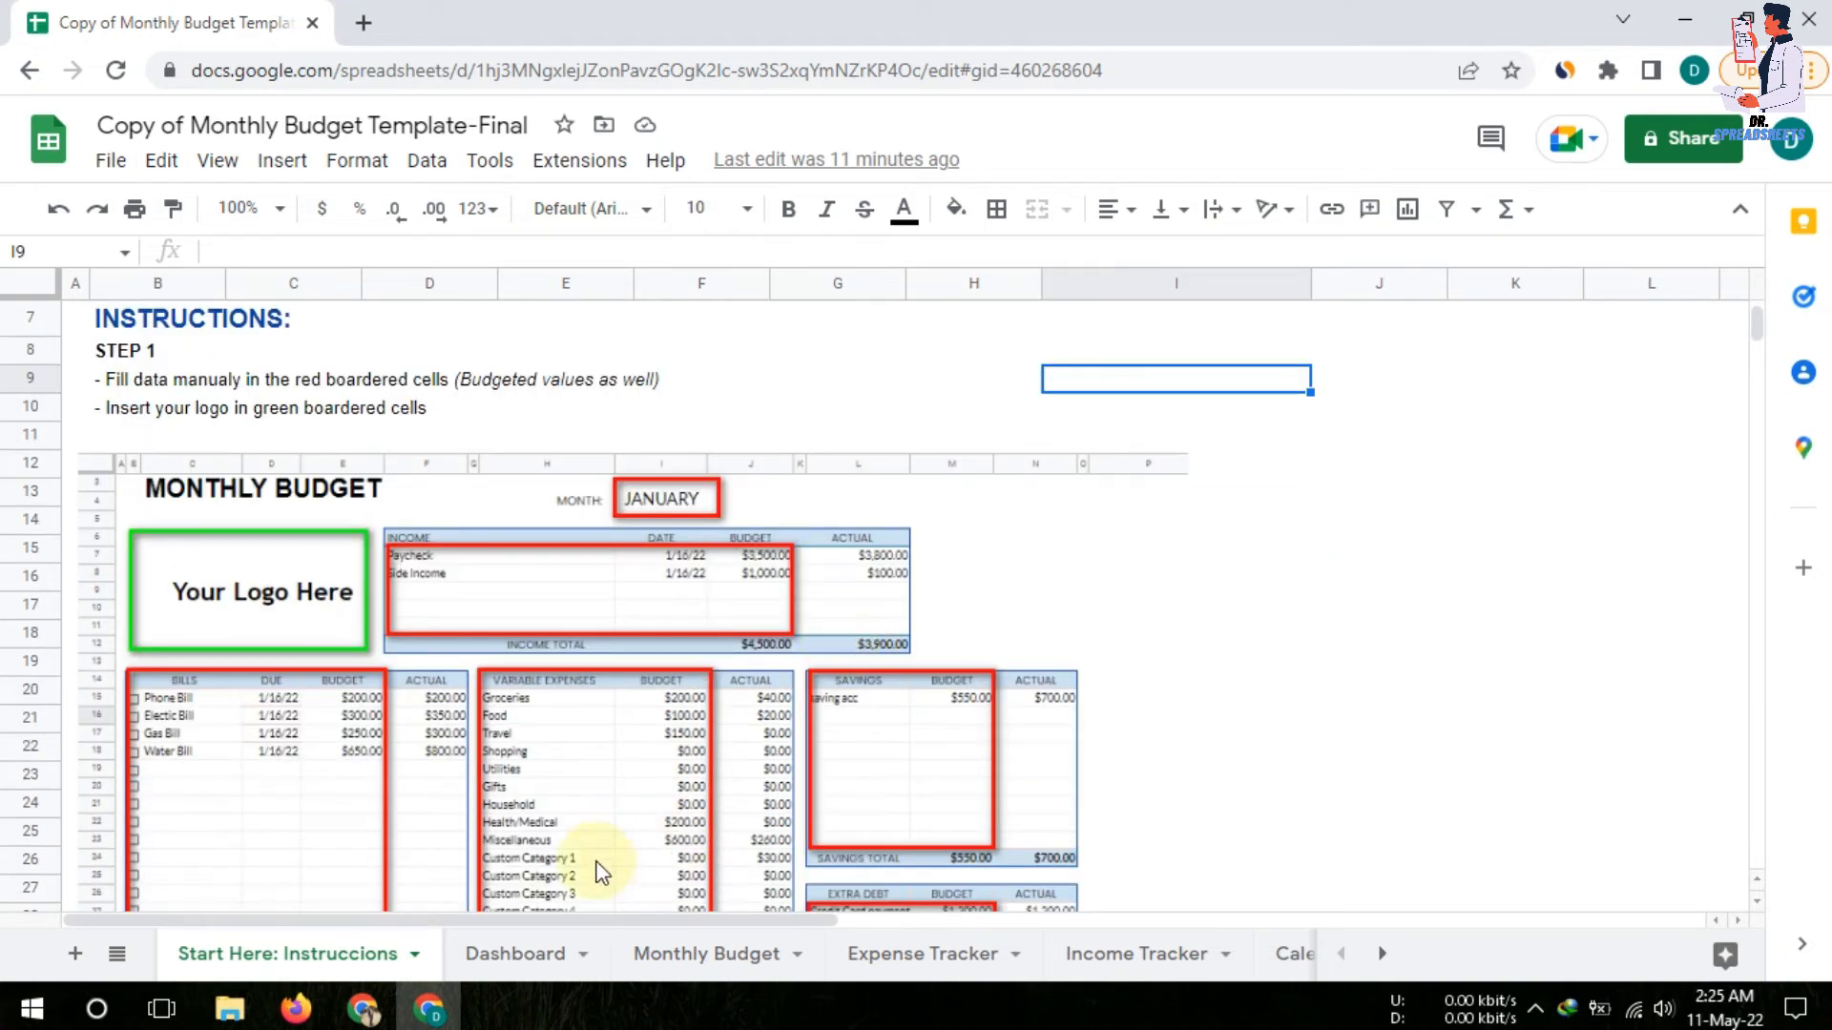
{"action": "left_click", "coordinate": [467, 954]}
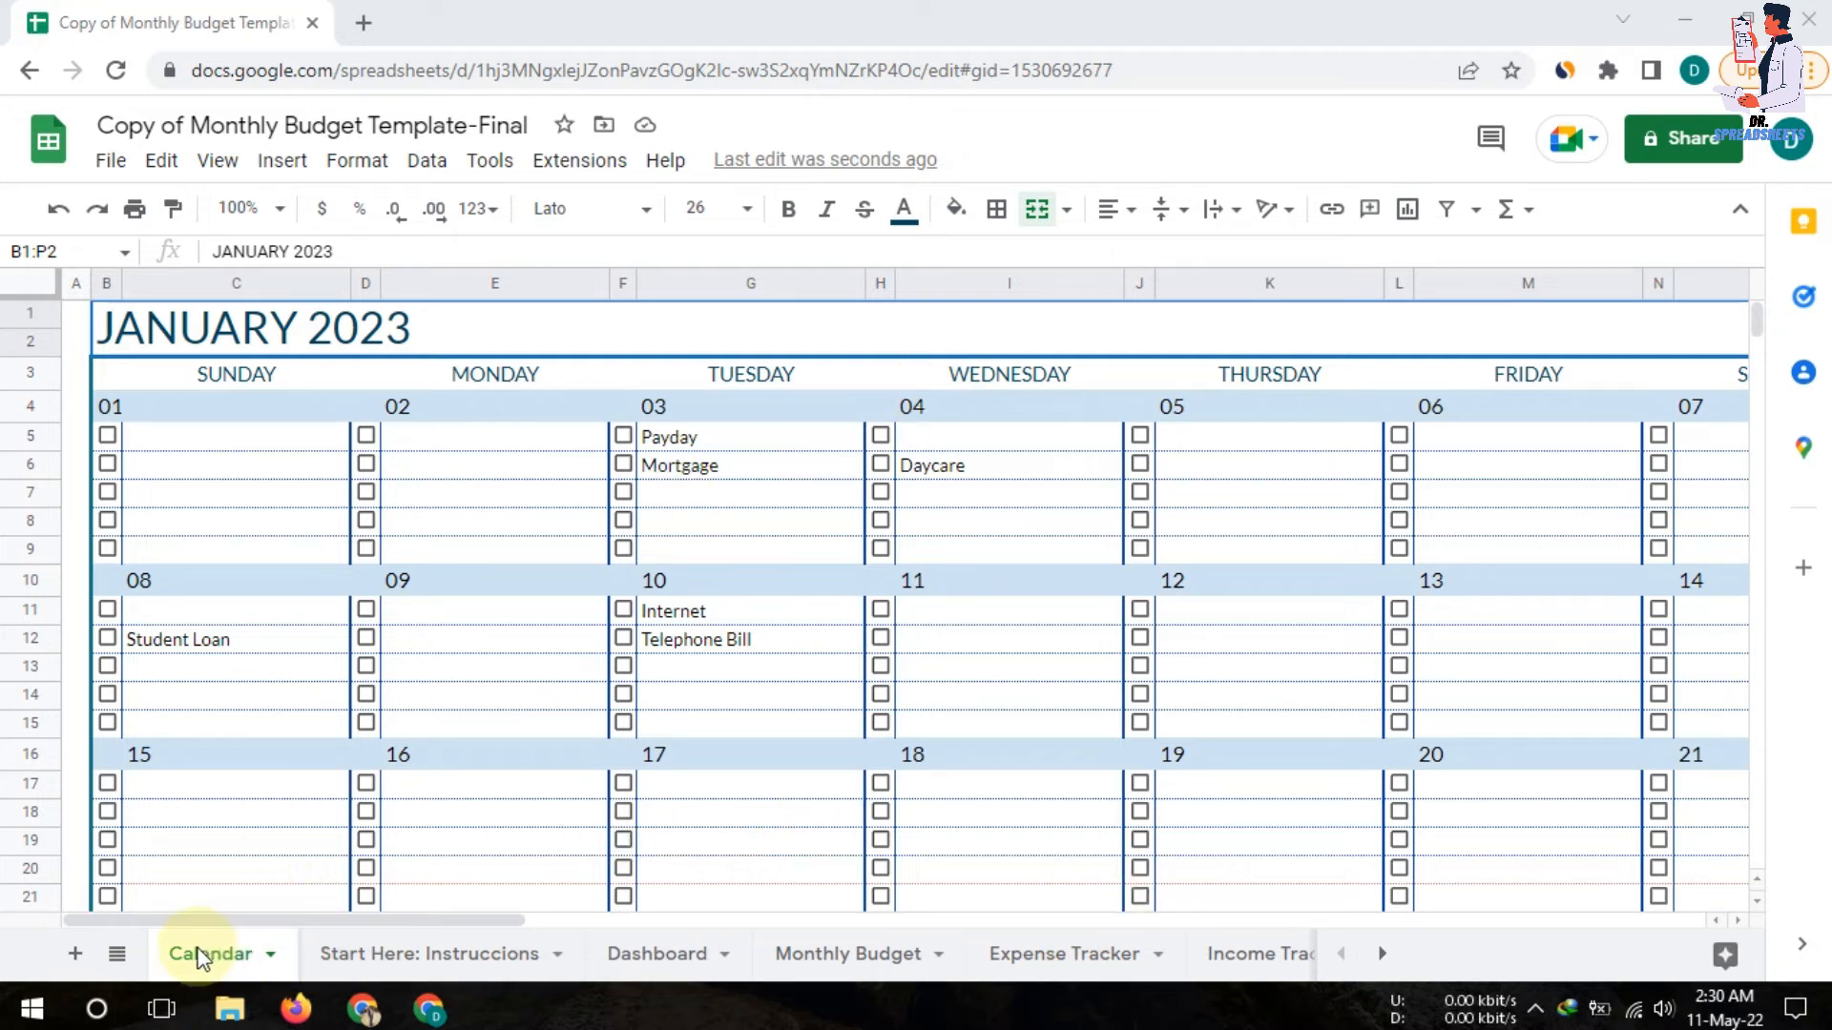
Move the Calendar sheet after Income Tracker and review its payday, mortgage, internet, telephone bill, daycare and student loan entries
{"action": "left_click_drag", "start_coordinate": [202, 957], "coordinate": [1263, 887]}
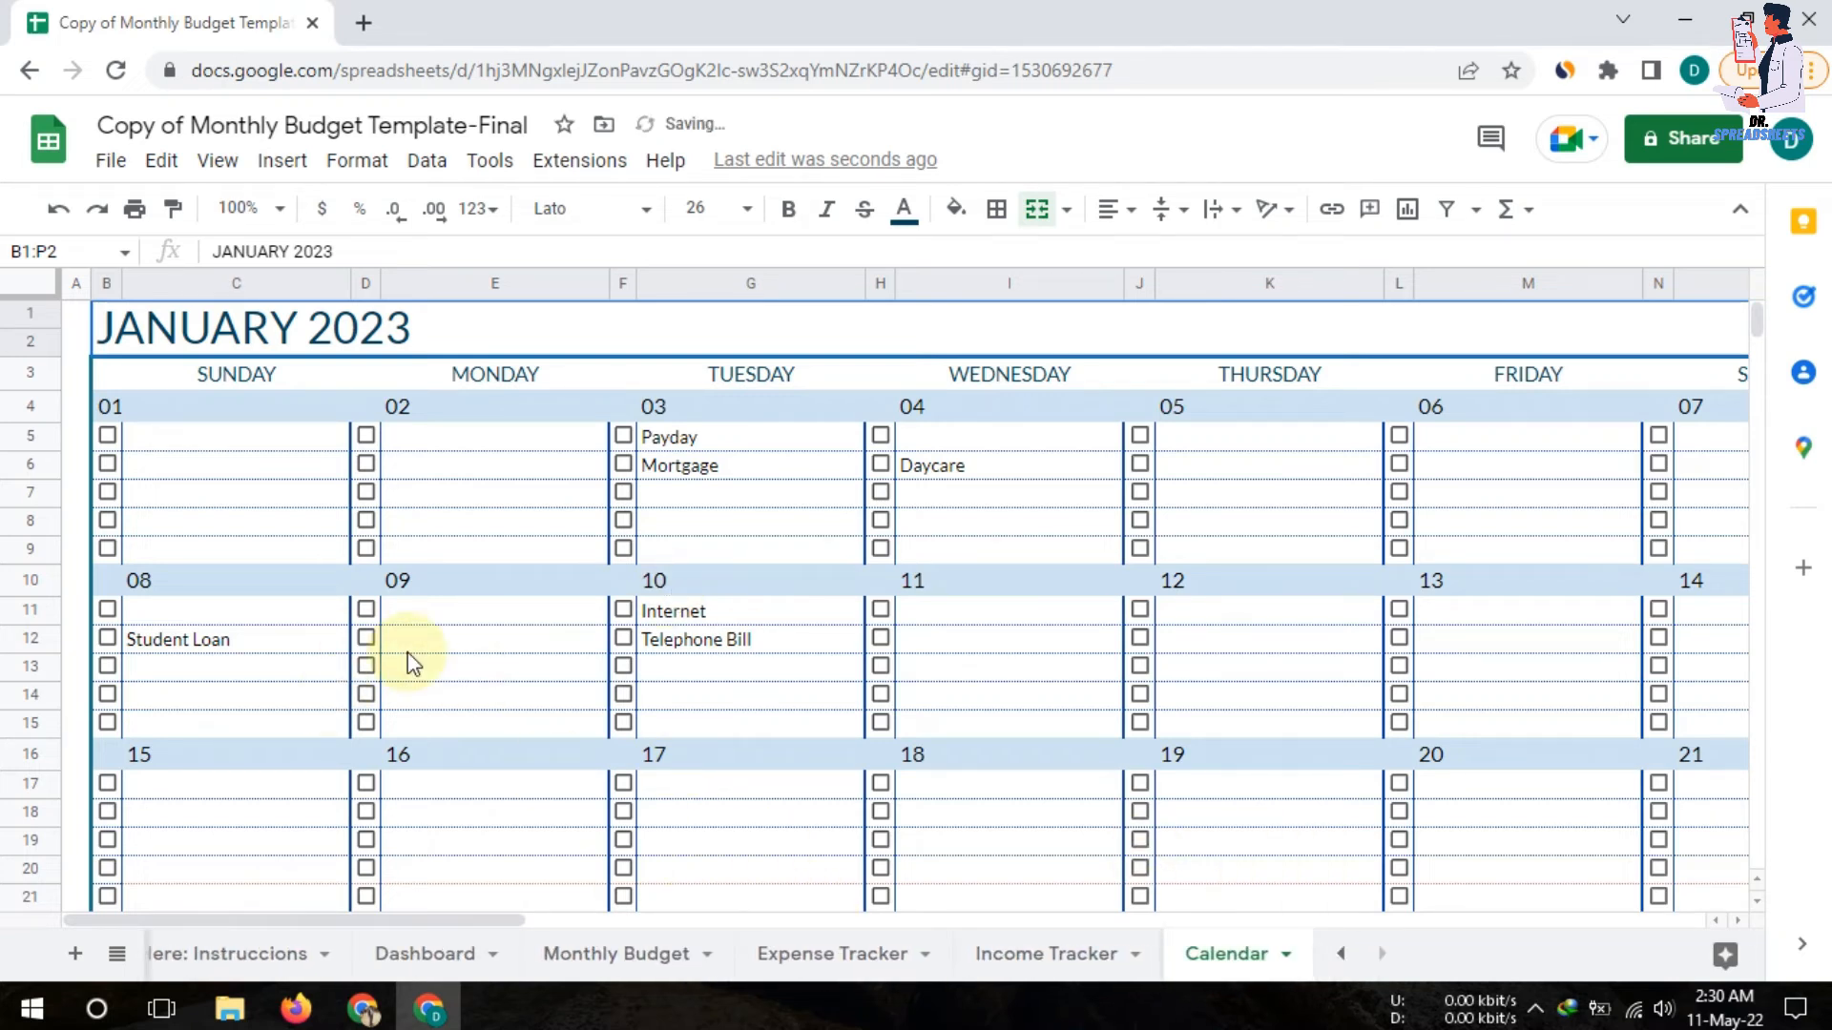
{"action": "left_click", "coordinate": [699, 440]}
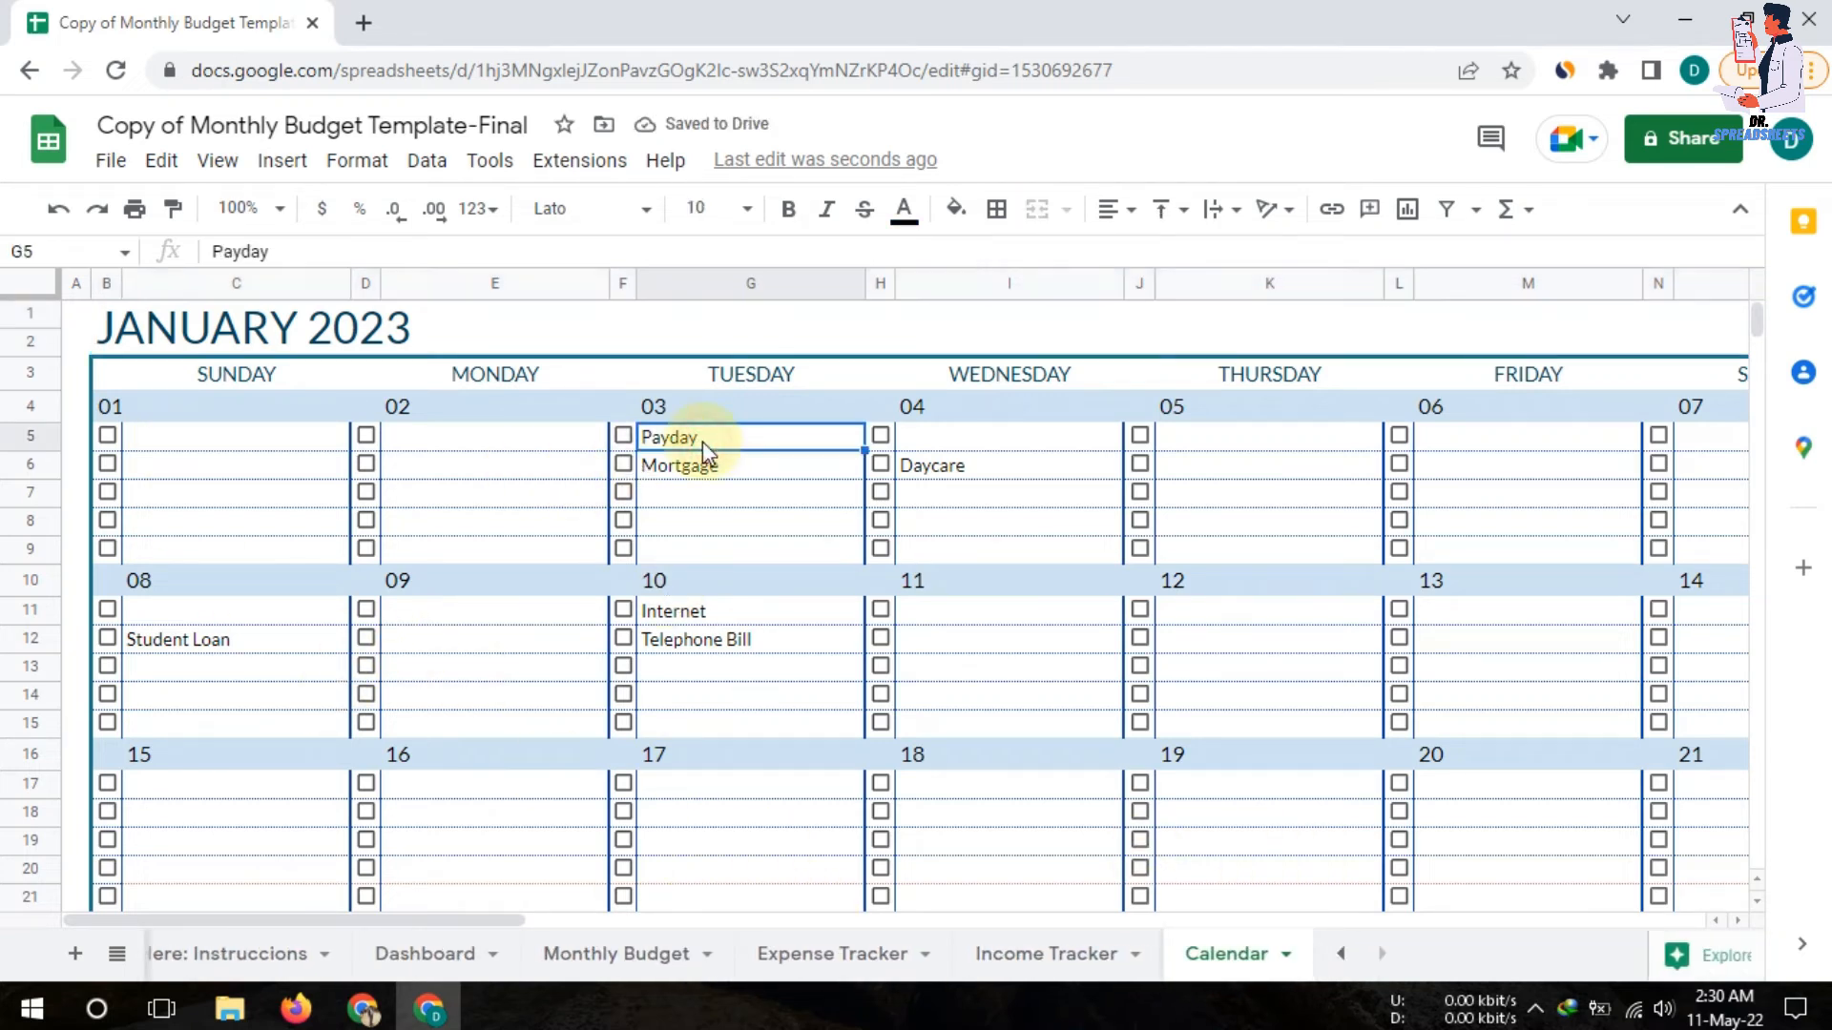
{"action": "left_click", "coordinate": [689, 468]}
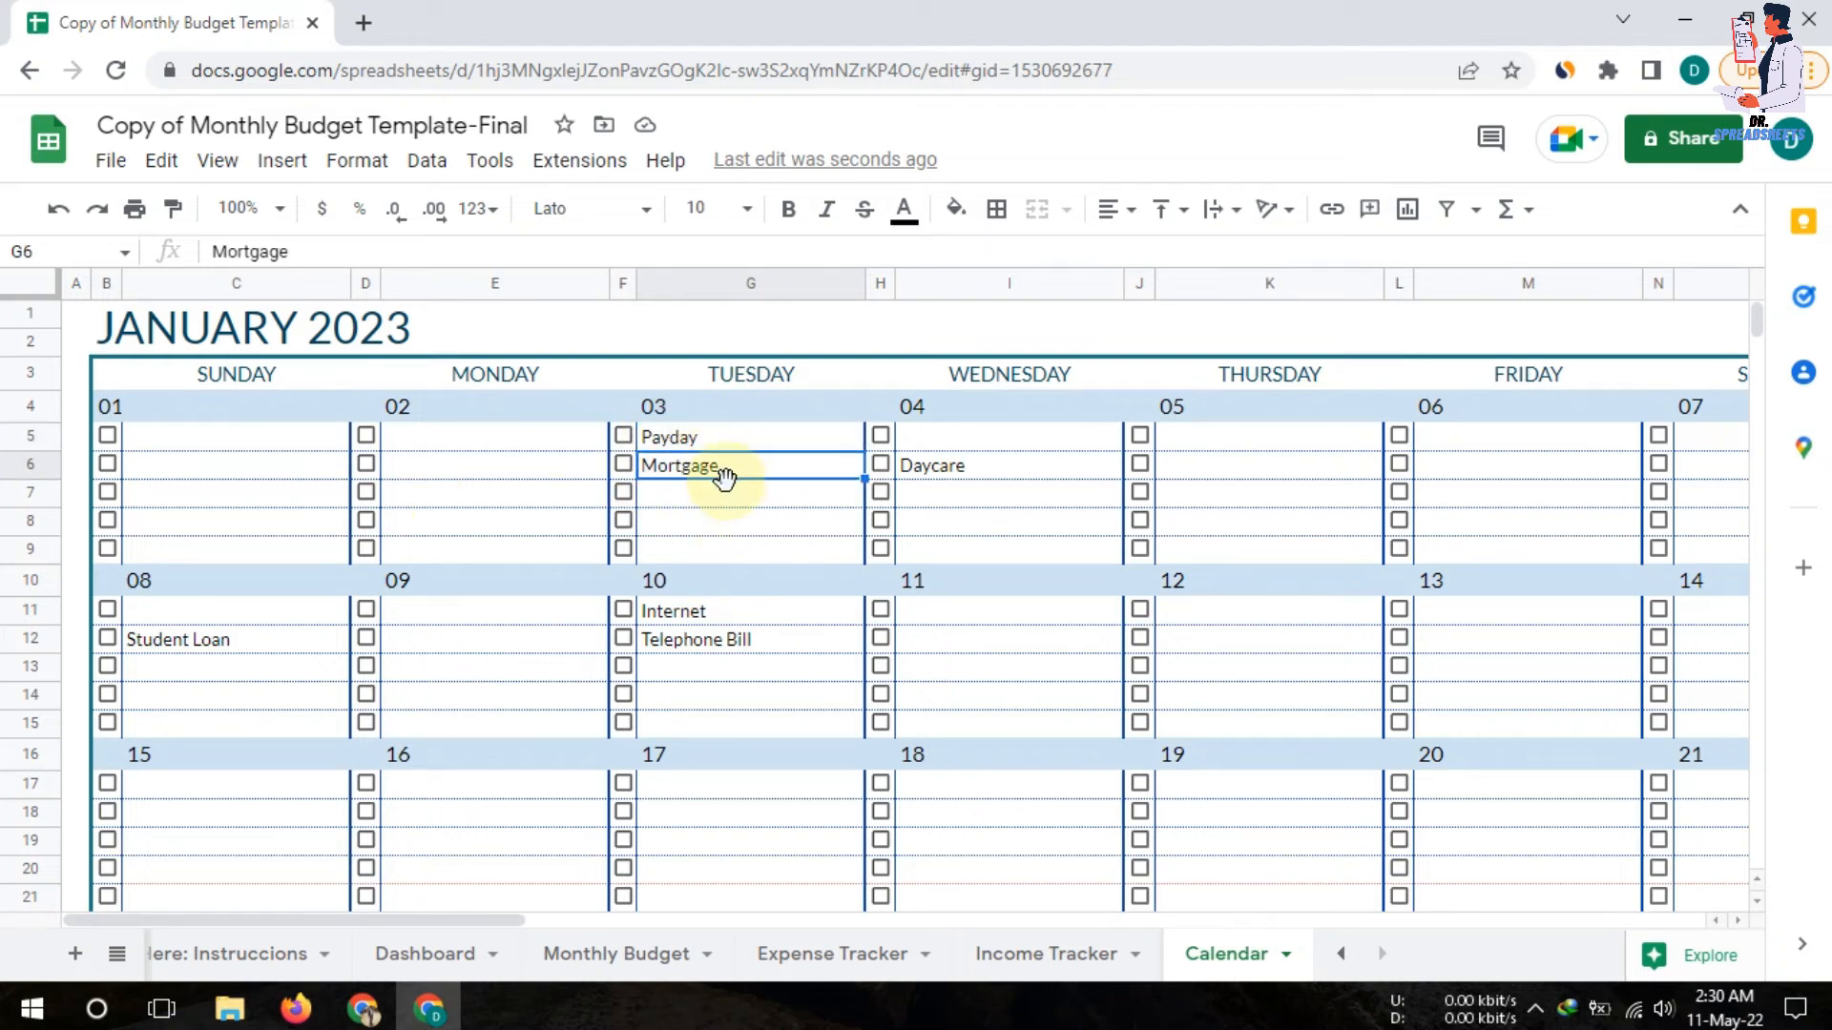
{"action": "left_click", "coordinate": [689, 616]}
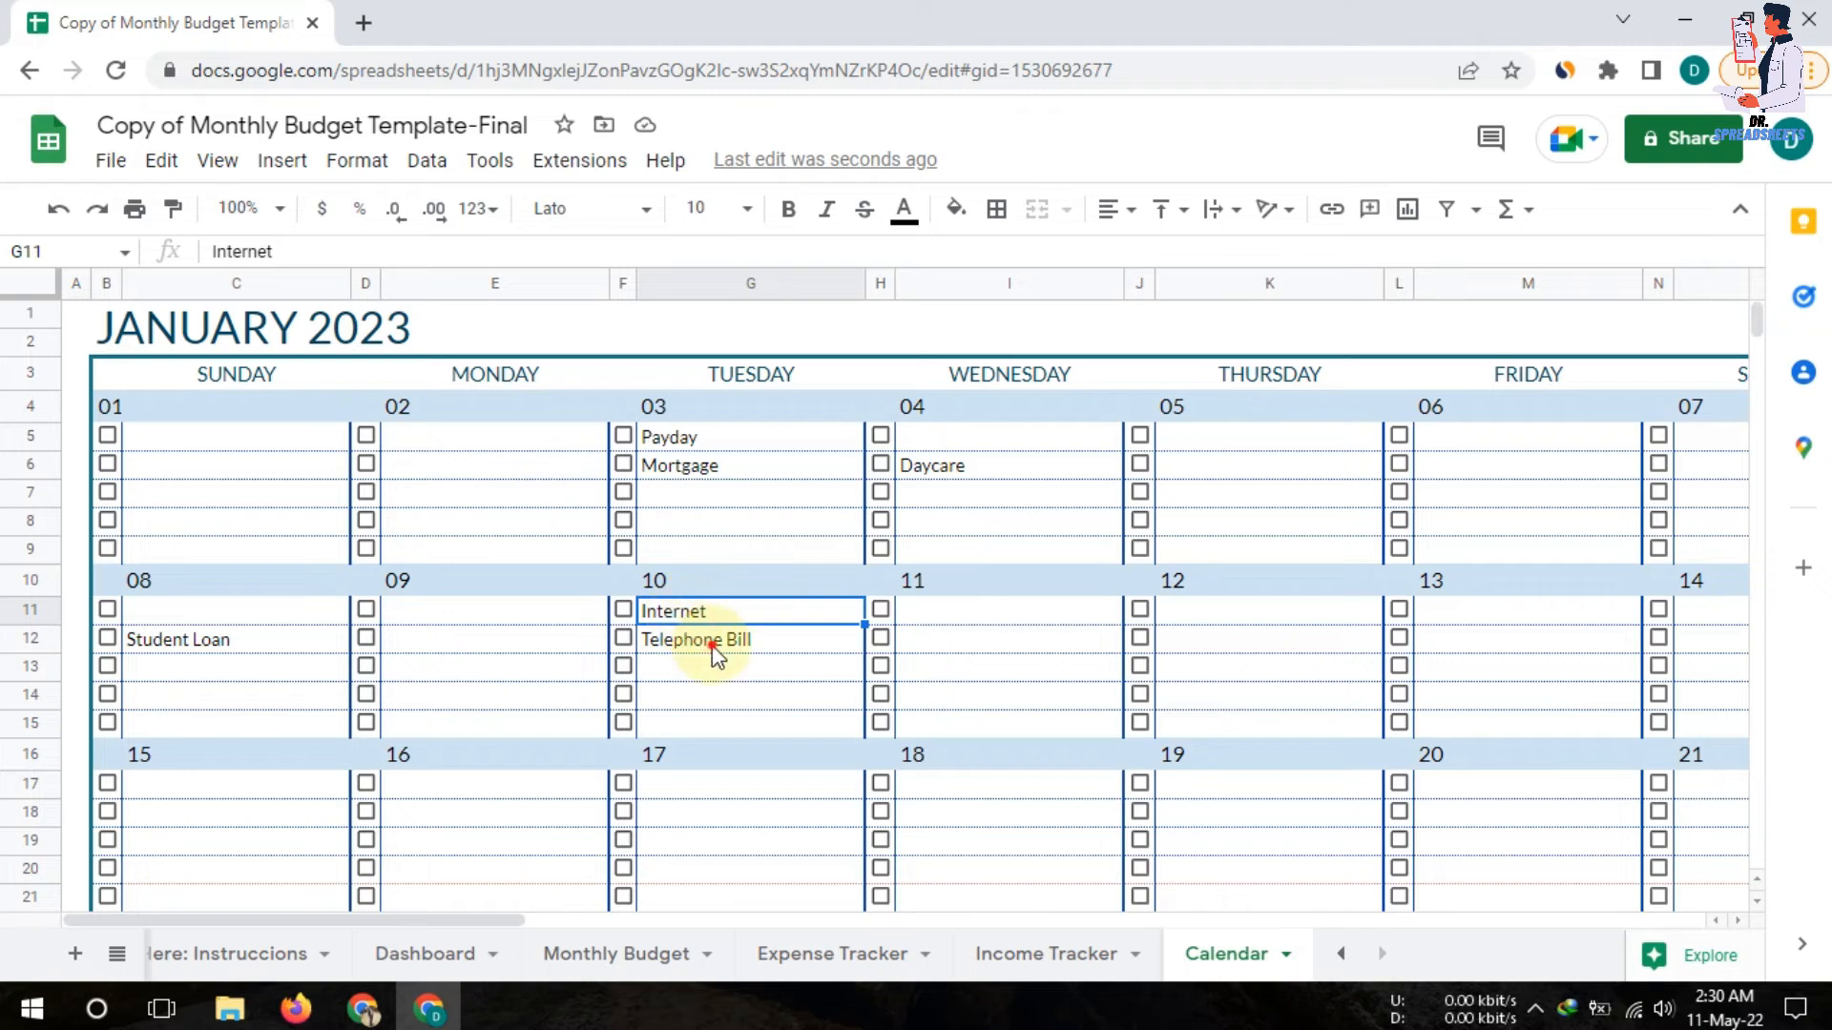
{"action": "left_click", "coordinate": [715, 642]}
{"action": "left_click", "coordinate": [923, 473]}
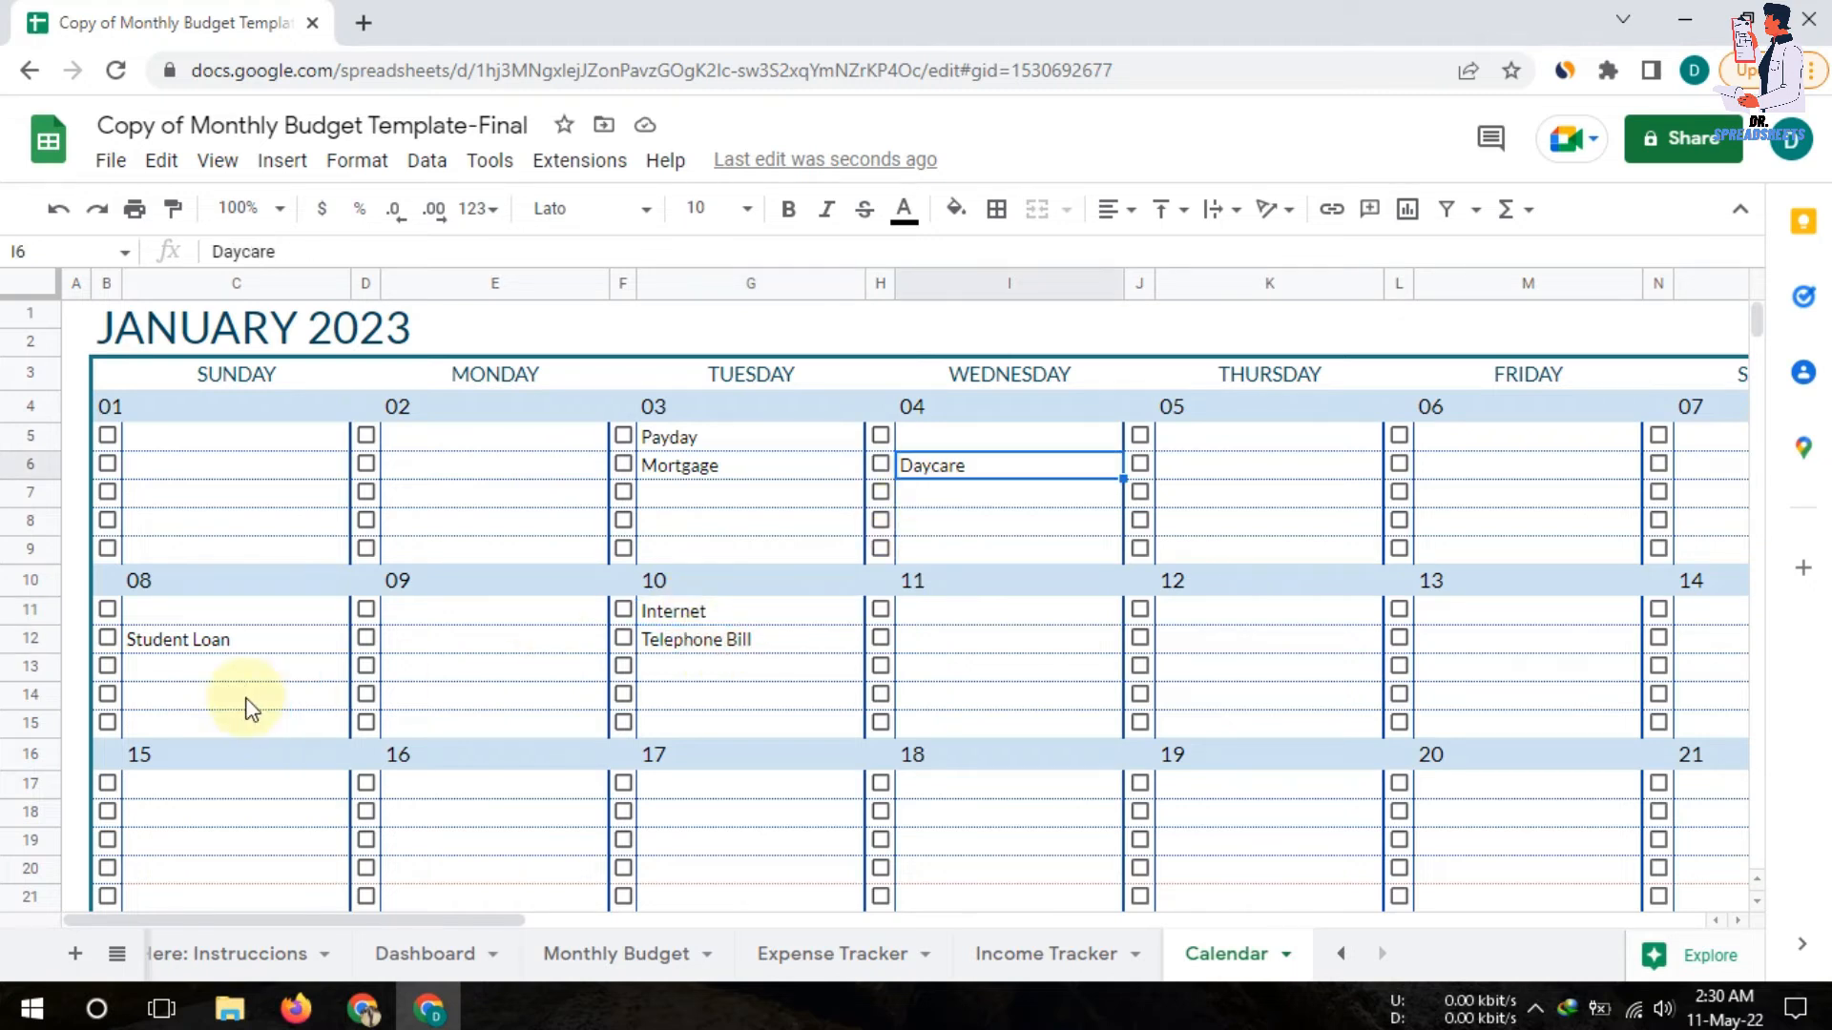
{"action": "left_click", "coordinate": [208, 647]}
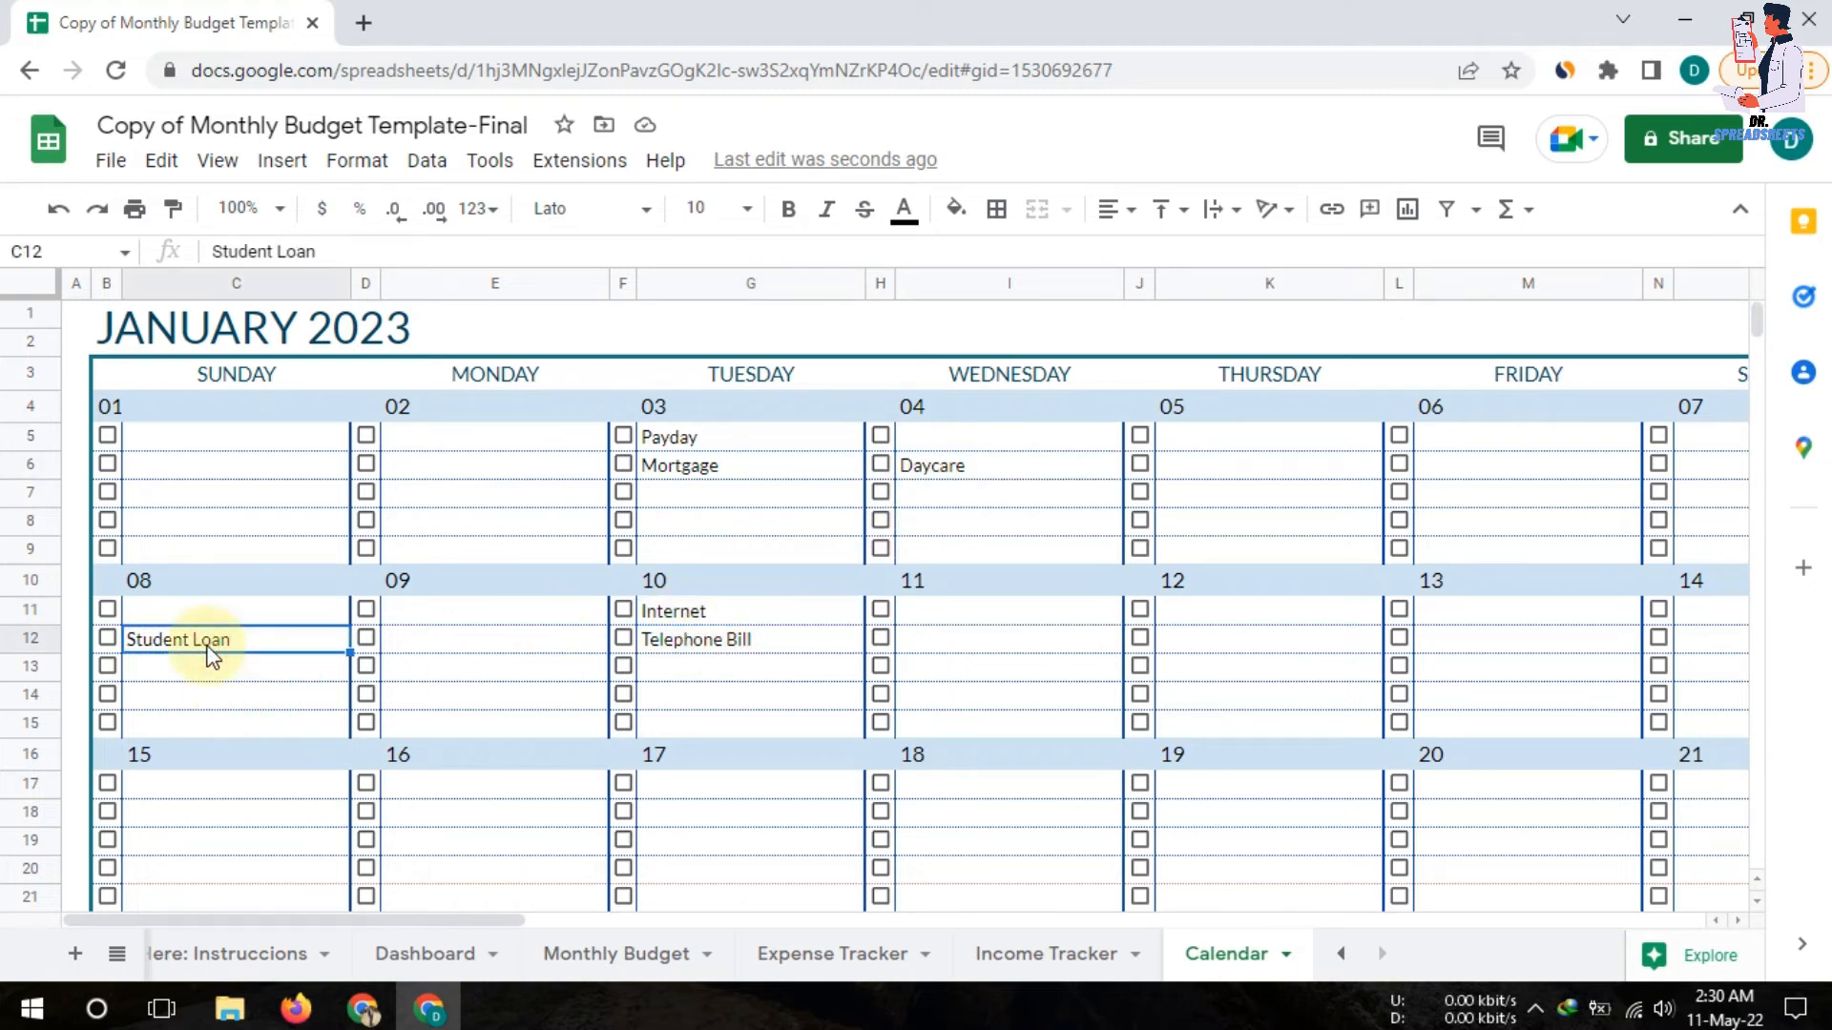
Mark the Internet and Telephone Bill entries on the 10th as done and look over the rest of the month
{"action": "left_click", "coordinate": [624, 612]}
{"action": "left_click", "coordinate": [624, 636]}
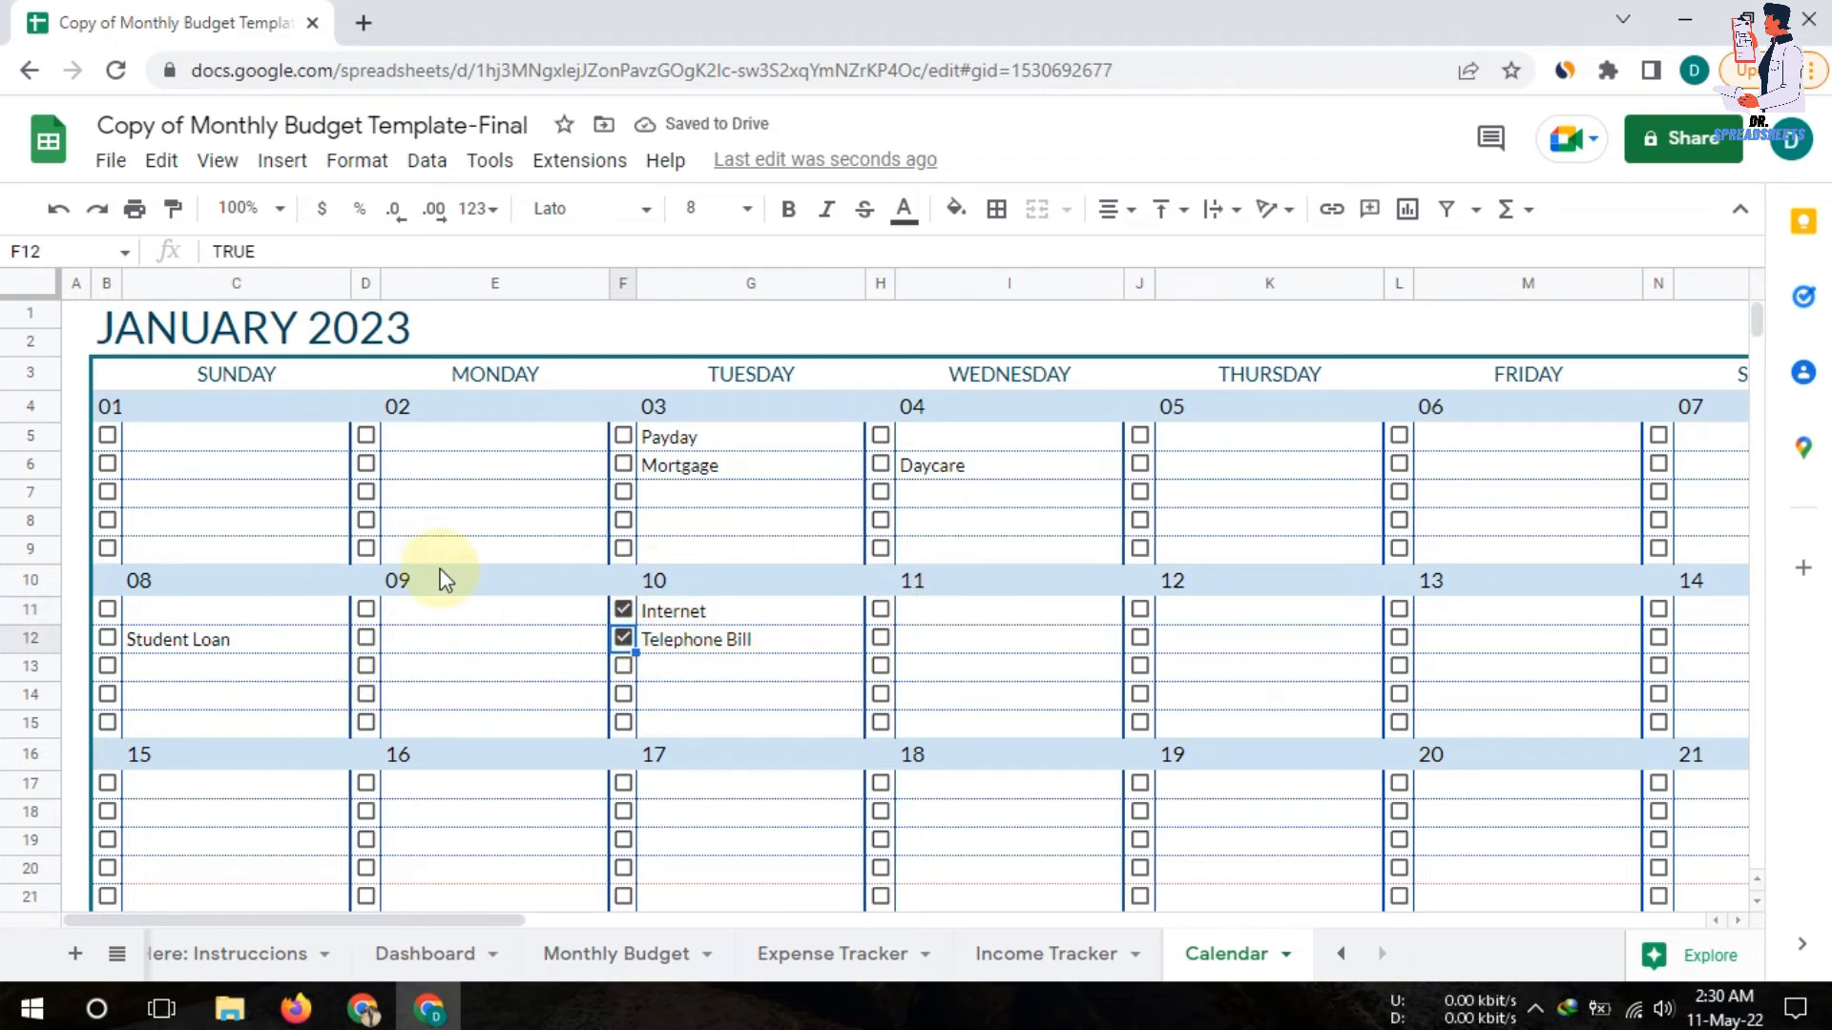
{"action": "scroll", "coordinate": [1038, 644], "scroll_direction": "down", "scroll_amount": 5}
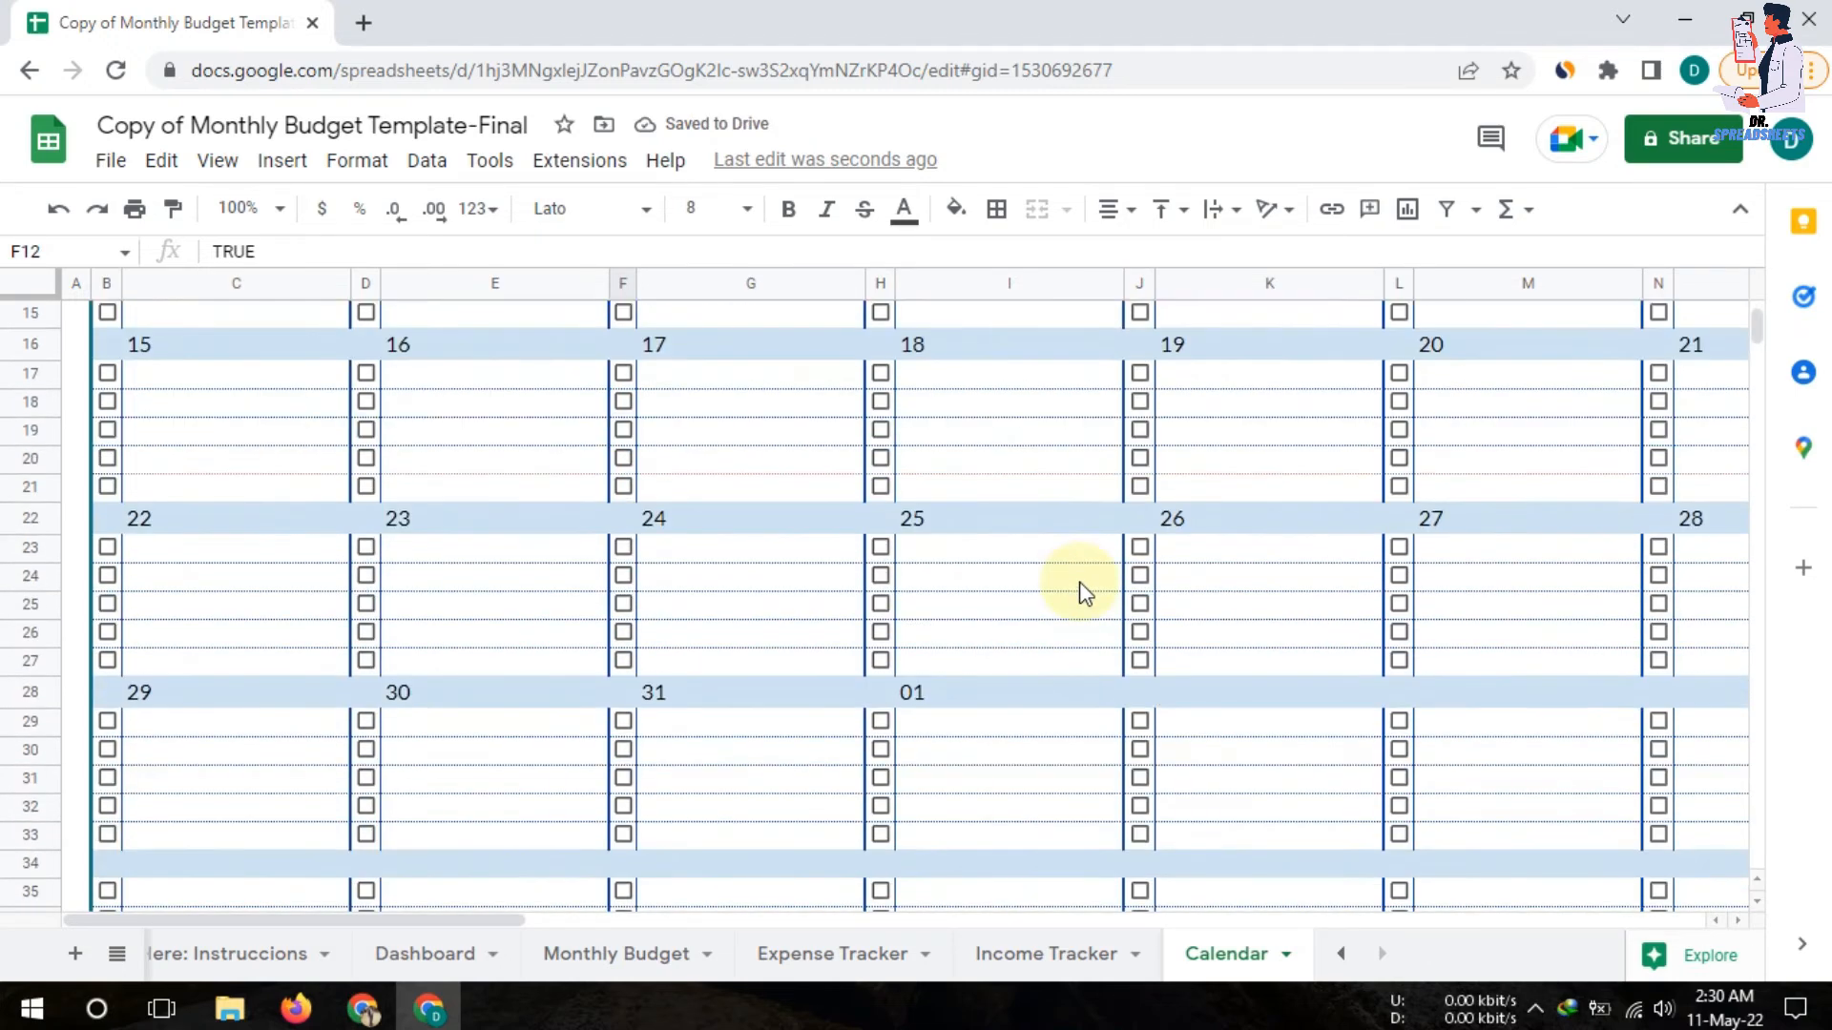
{"action": "scroll", "coordinate": [1082, 591], "scroll_direction": "up", "scroll_amount": 3}
{"action": "scroll", "coordinate": [1081, 584], "scroll_direction": "up", "scroll_amount": 2}
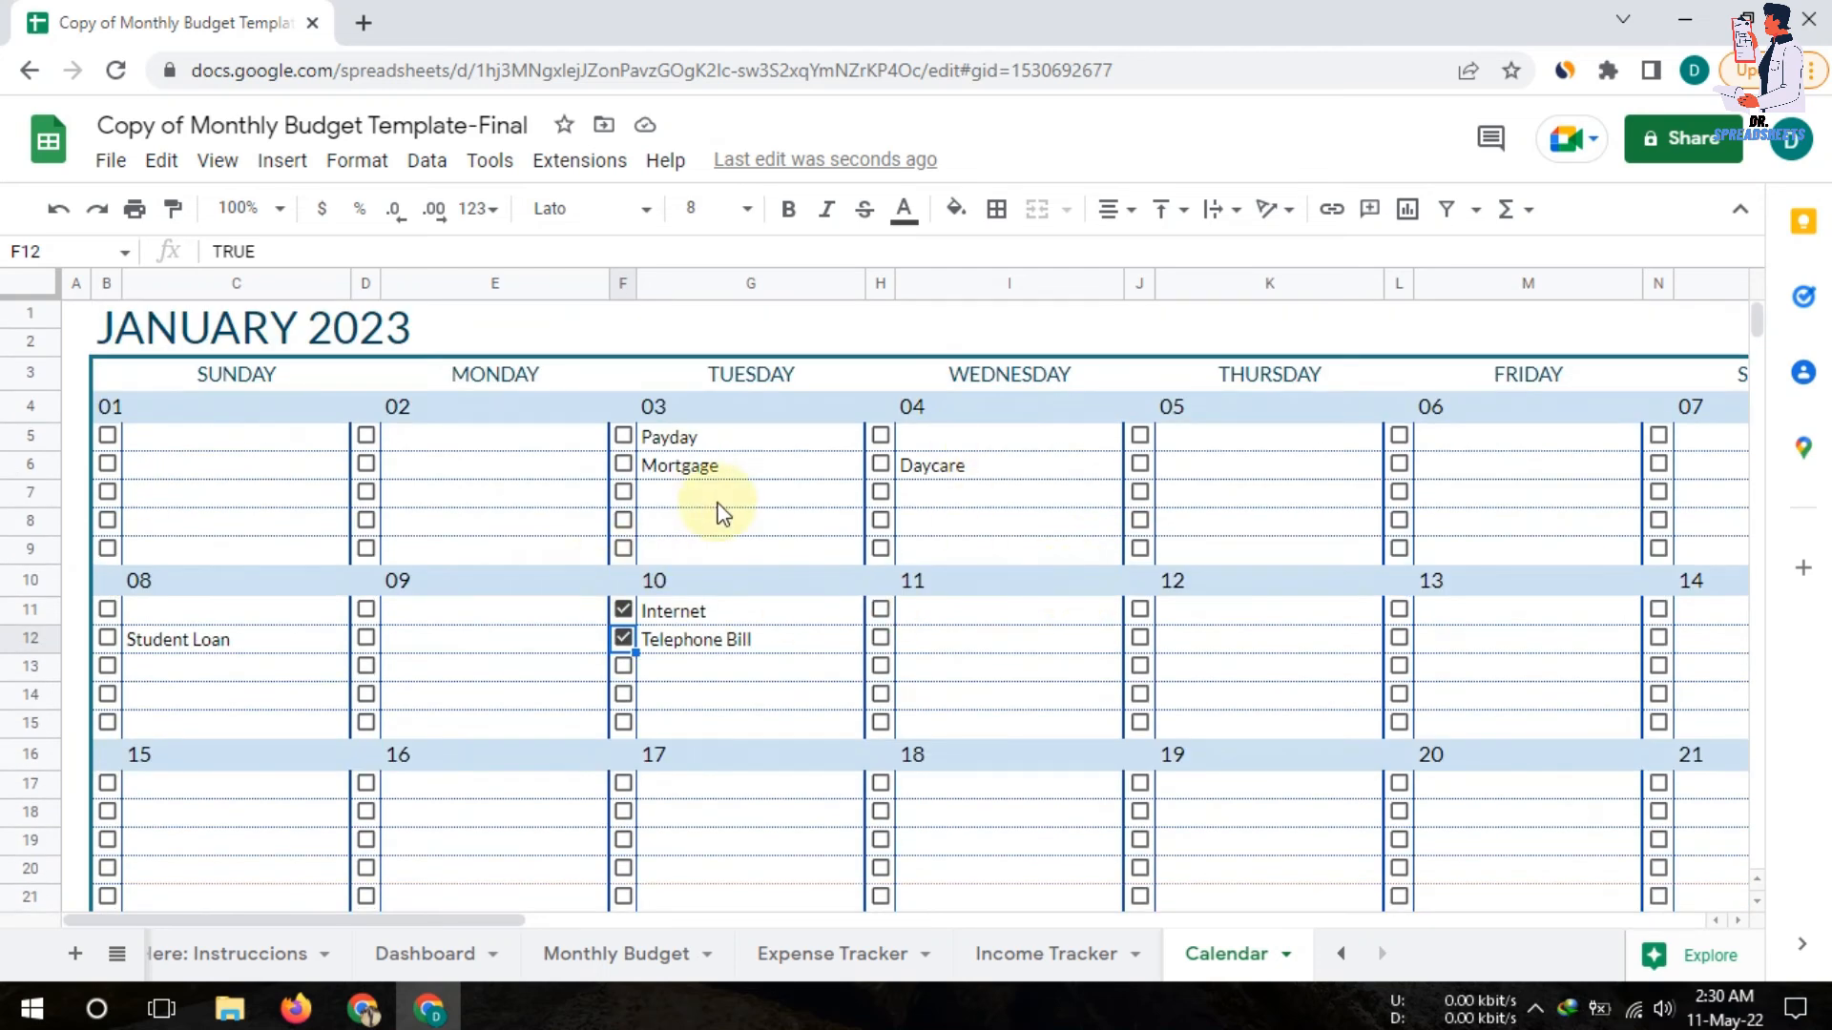
Change the calendar's title to JANUARY 2022
{"action": "left_click", "coordinate": [131, 314]}
{"action": "left_click", "coordinate": [352, 250]}
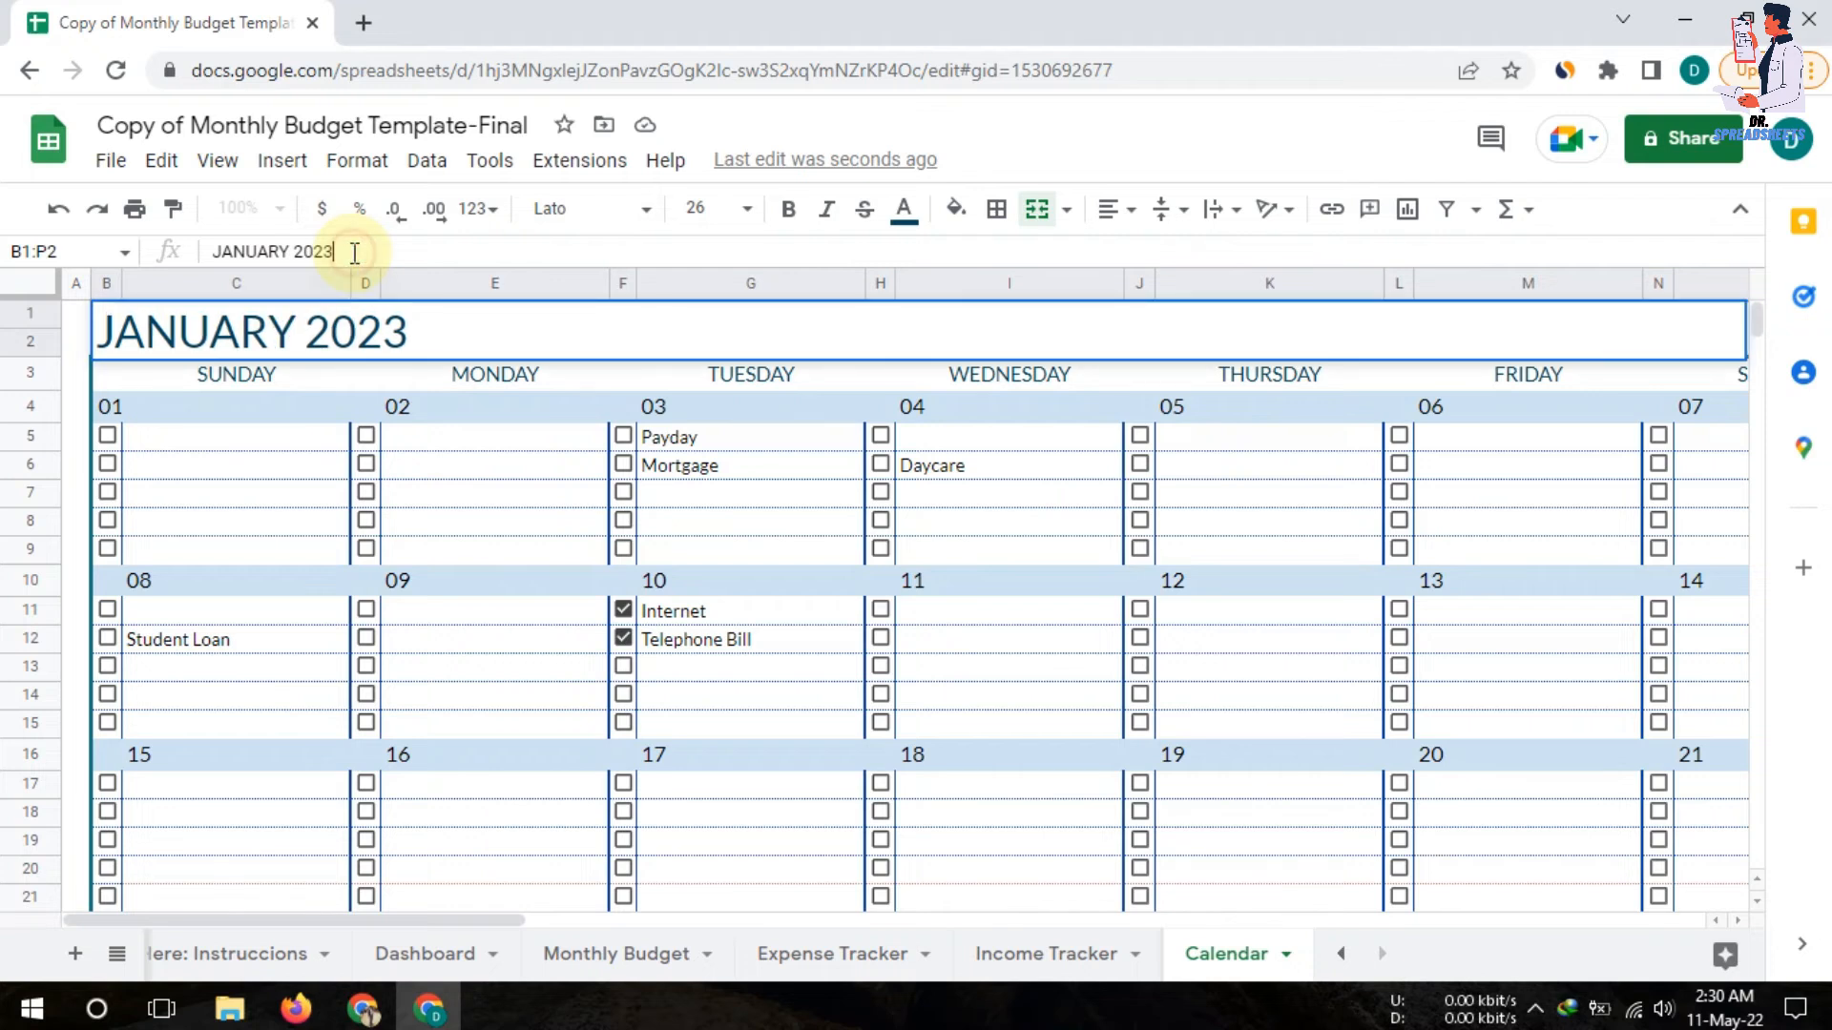
{"action": "key", "text": "BackSpace"}
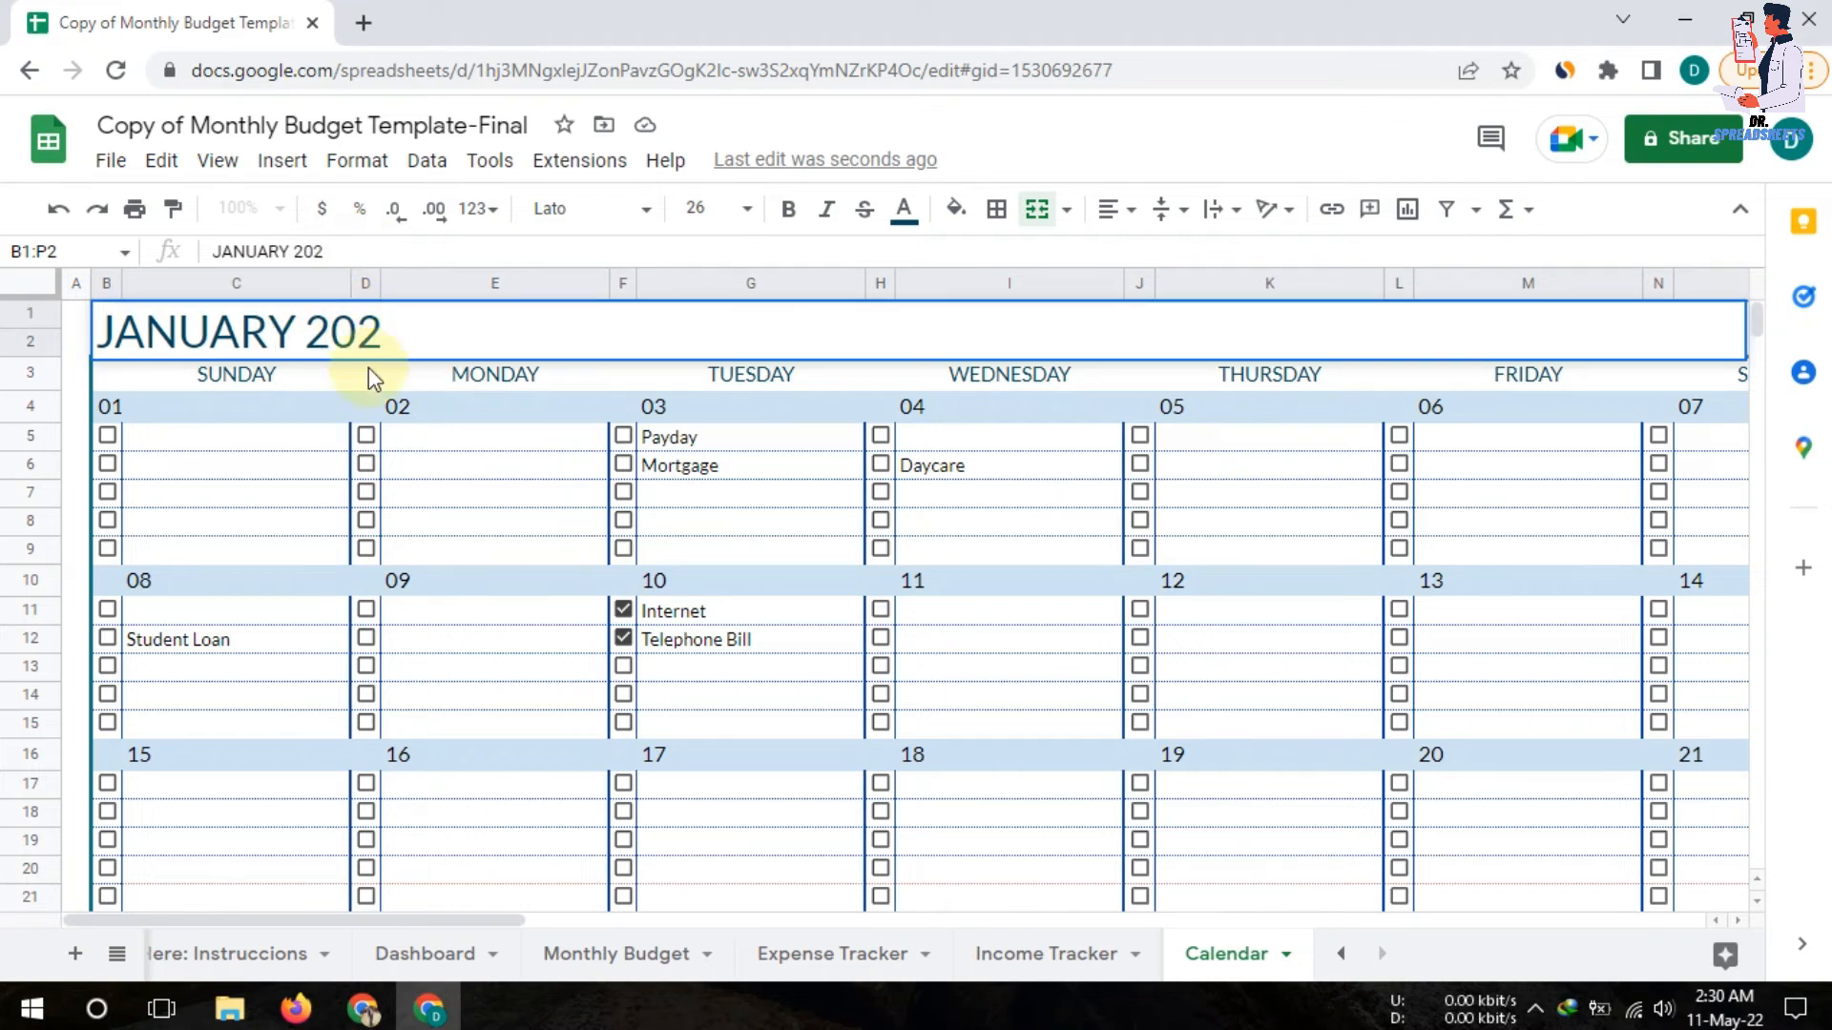
{"action": "type", "text": "2"}
{"action": "key", "text": "Return"}
Inspect the formula that generates the date for Tuesday the 03 in the calendar's first week
{"action": "key", "text": "Down"}
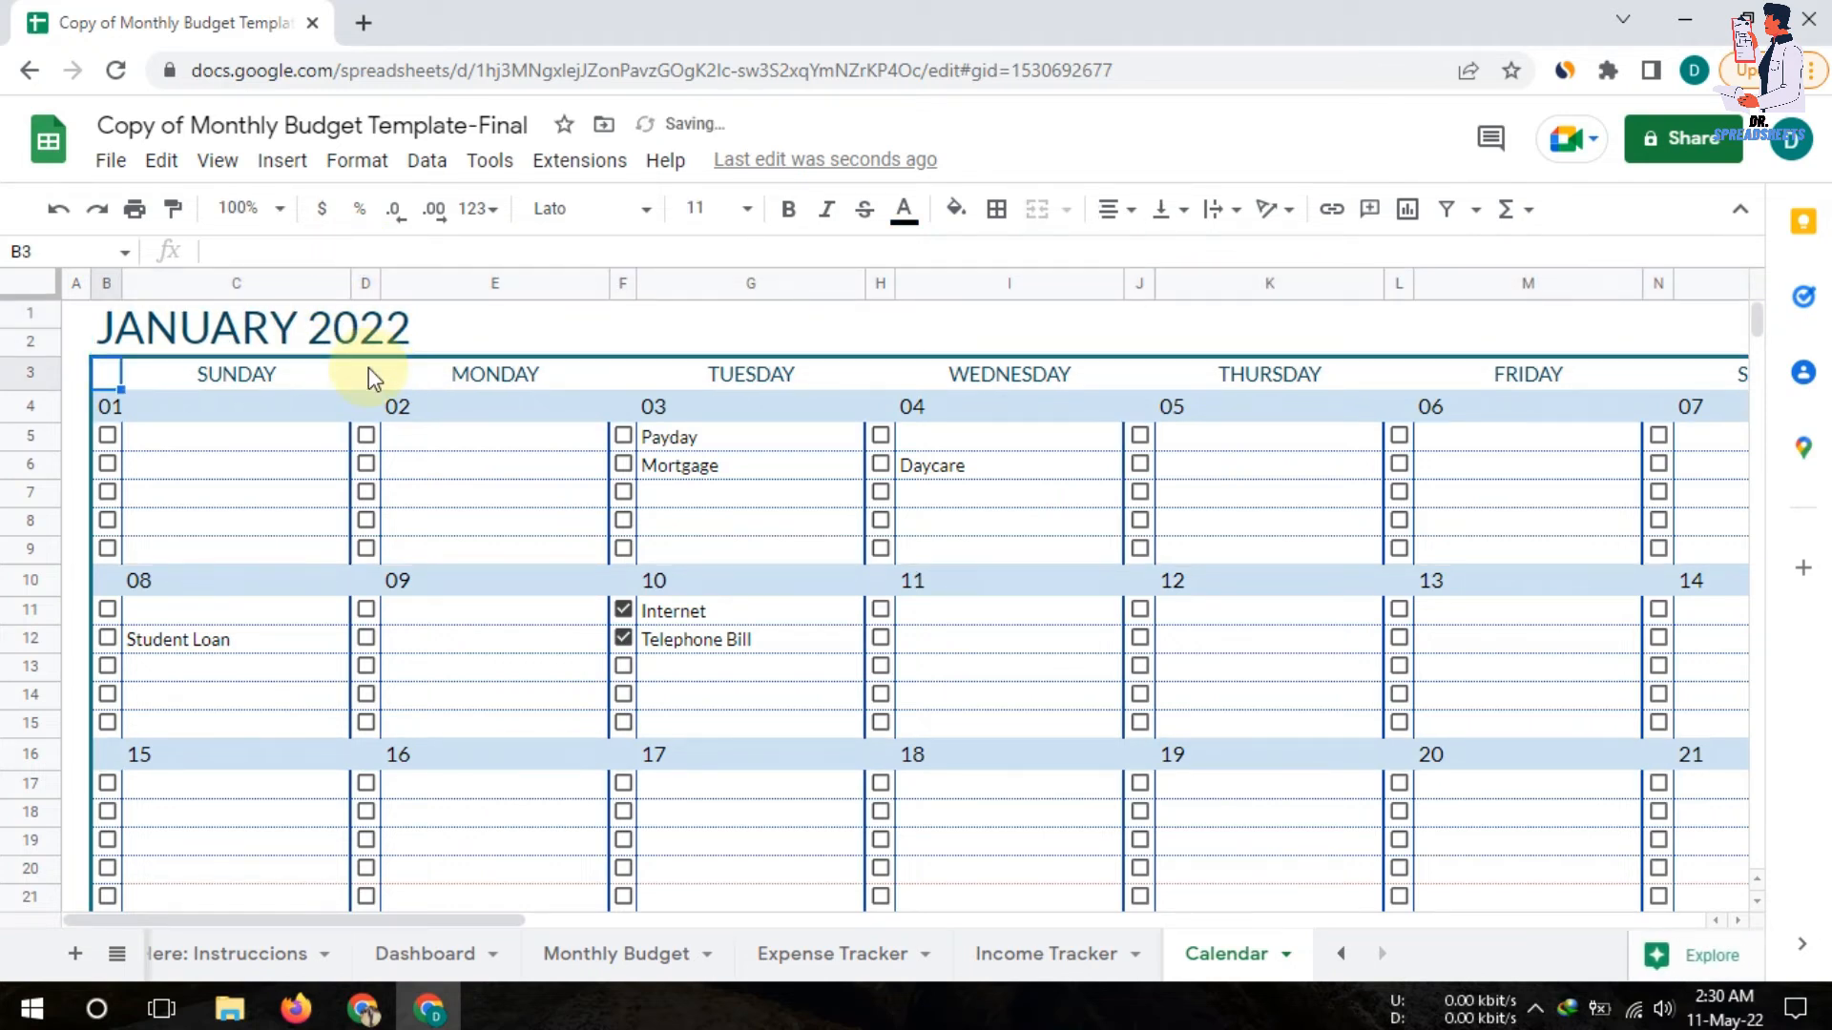
{"action": "key", "text": "Down"}
{"action": "key", "text": "Right"}
{"action": "key", "text": "Right"}
{"action": "key", "text": "Right"}
{"action": "key", "text": "Right"}
{"action": "key", "text": "Right"}
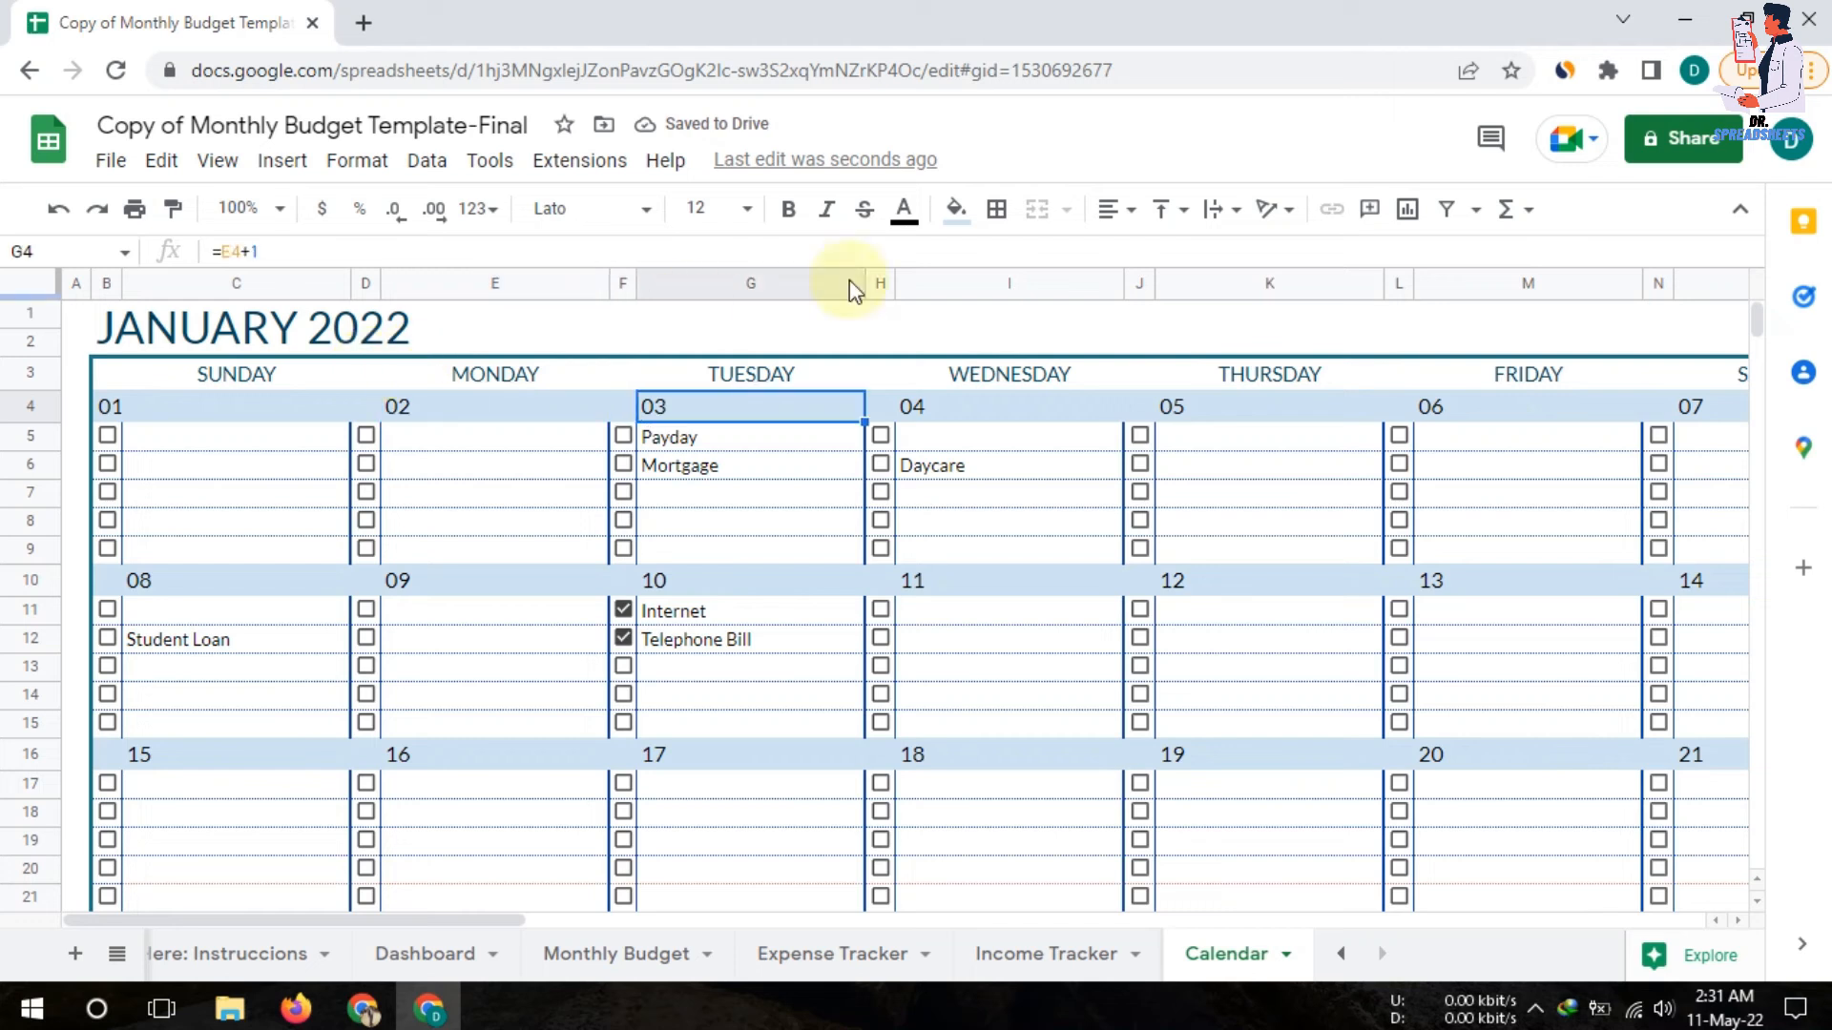
Set the Tuesday date in the calendar's first week, cell G4, to 01-01-2022
{"action": "type", "text": "01-20"}
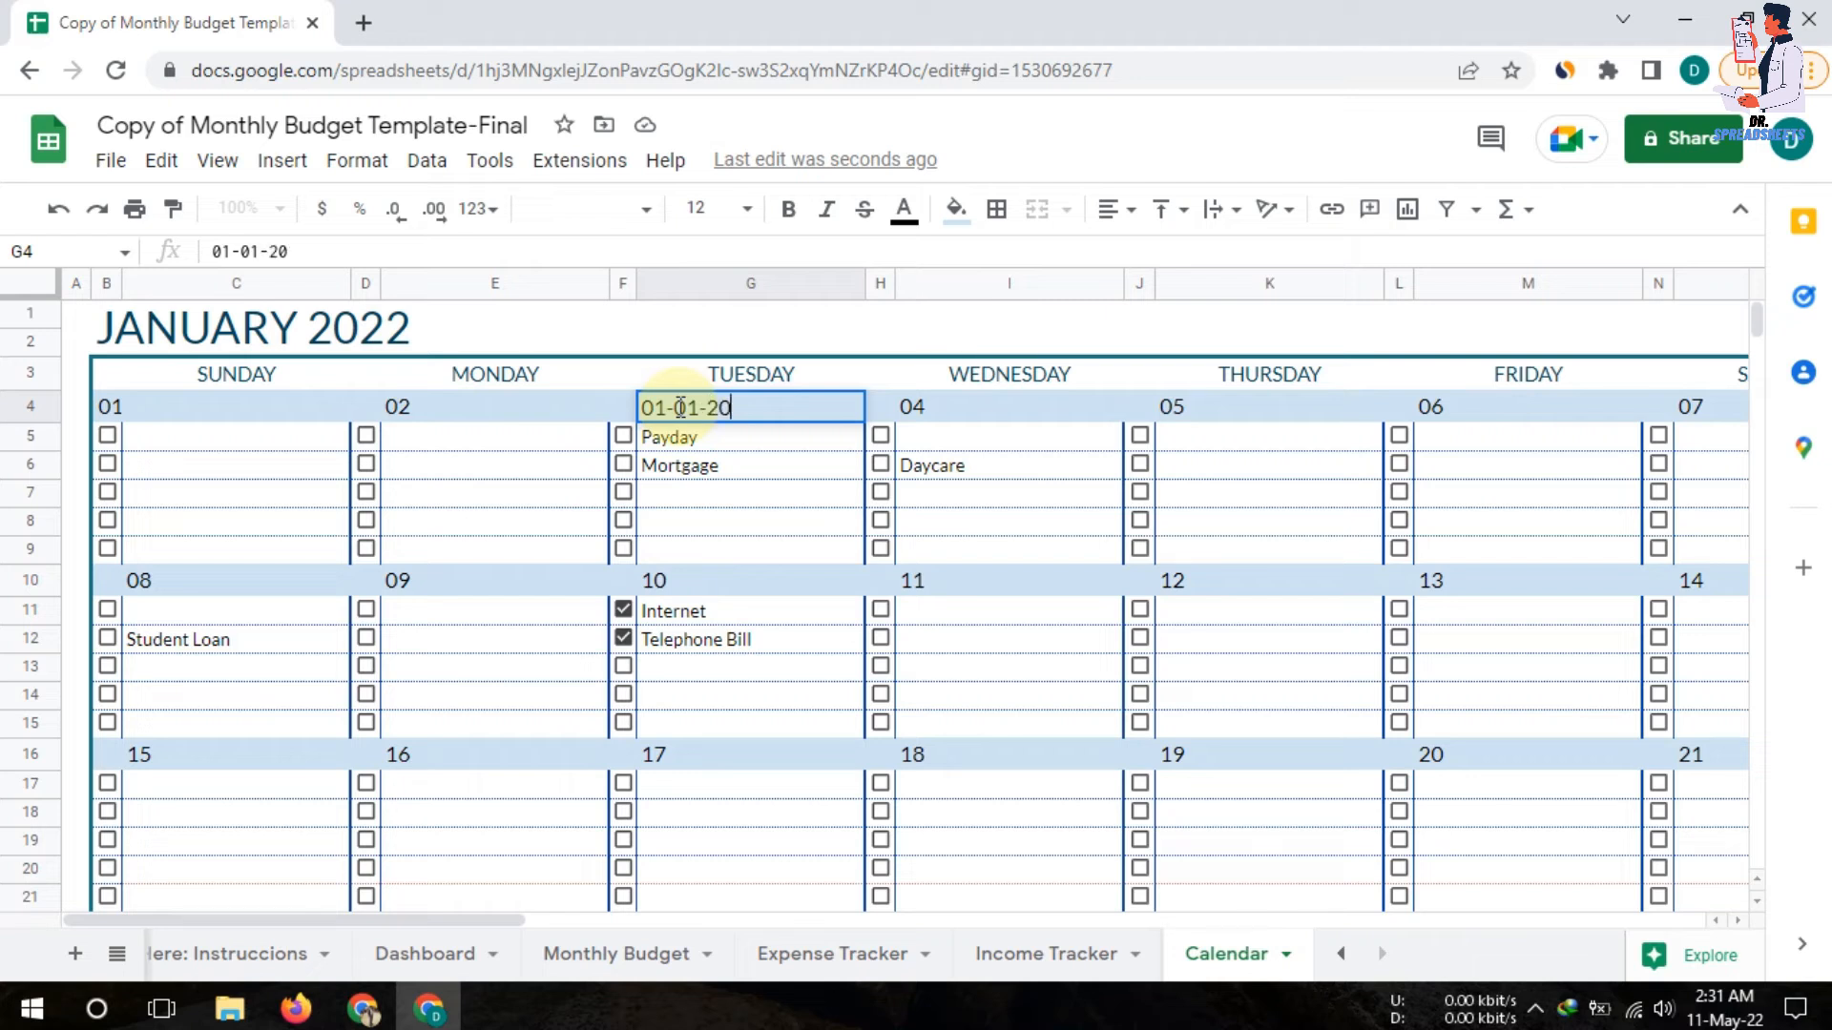
{"action": "type", "text": "1-2022"}
{"action": "key", "text": "Return"}
Clear the 1/1/2023 start date from the first week's Sunday, cell B4
{"action": "key", "text": "Left"}
{"action": "key", "text": "Left"}
{"action": "key", "text": "Left"}
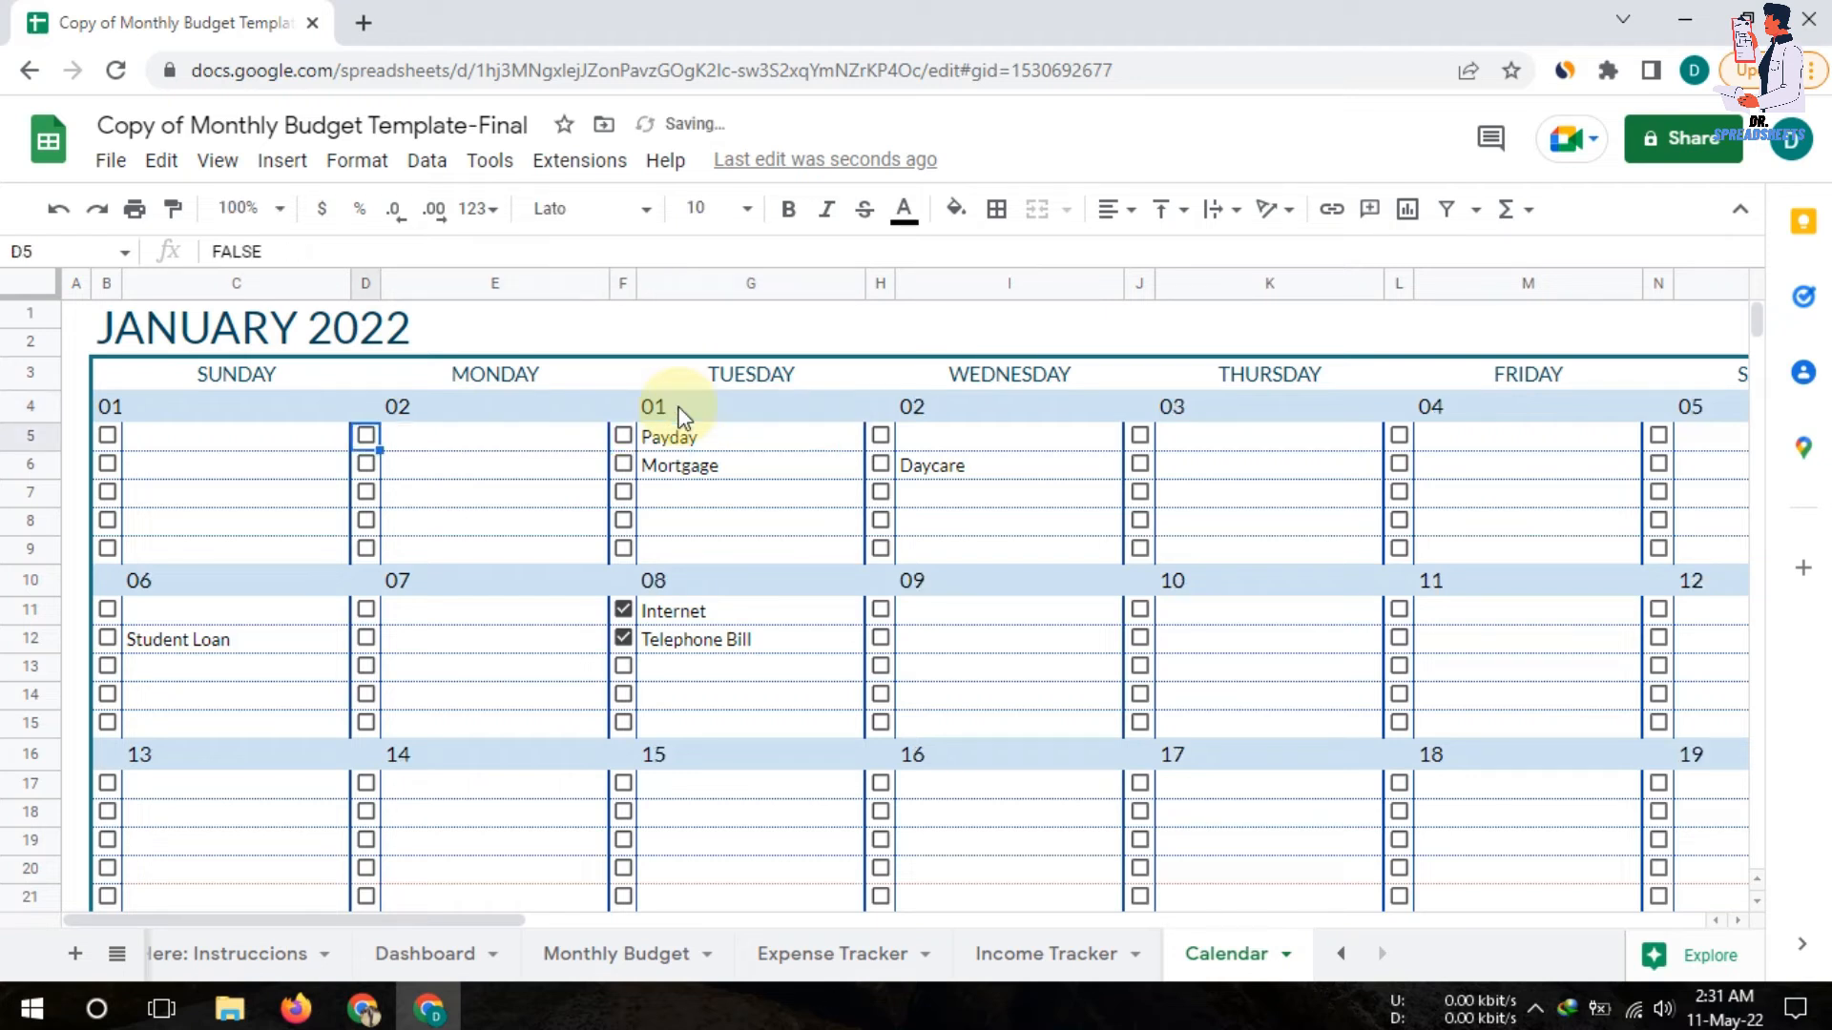
{"action": "key", "text": "Up"}
{"action": "key", "text": "Right"}
{"action": "key", "text": "Left"}
{"action": "key", "text": "Left"}
{"action": "key", "text": "Left"}
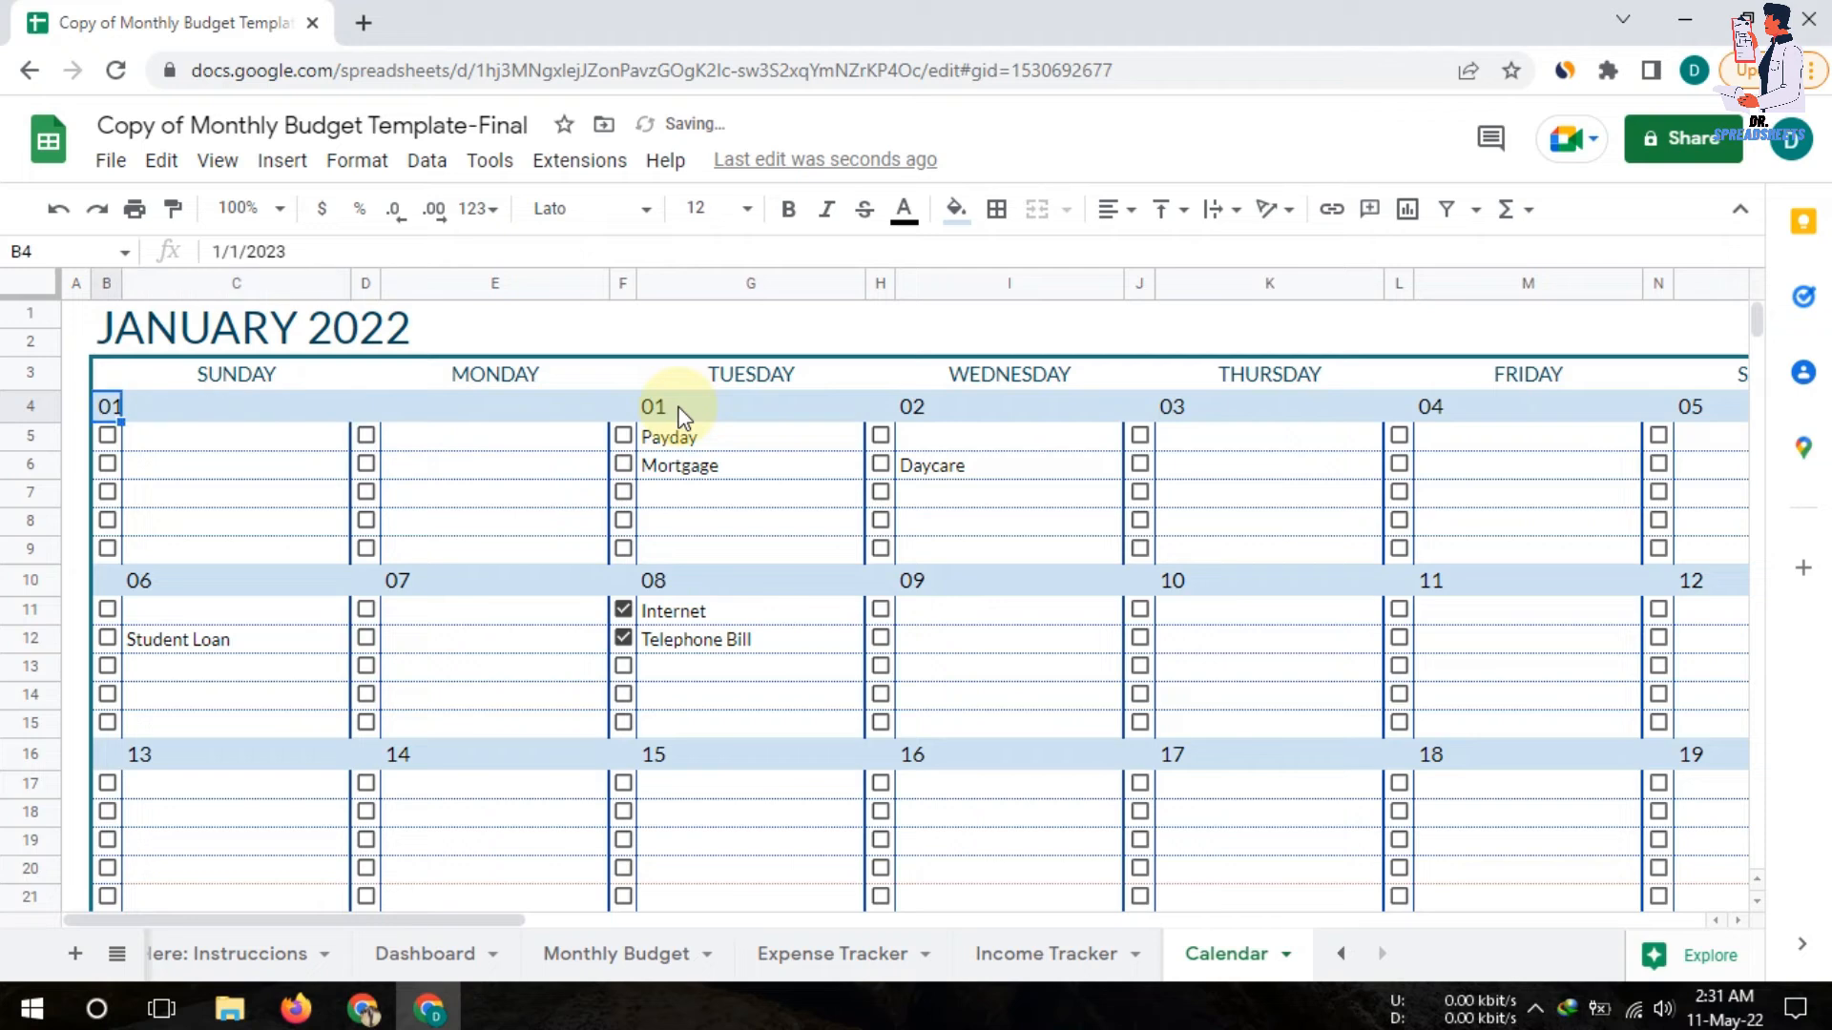
{"action": "key", "text": "Delete"}
Copy the date formula from Wednesday the 30th in the last week into the Thursday date cell K28
{"action": "key", "text": "Right"}
{"action": "key", "text": "Right"}
{"action": "key", "text": "Right"}
{"action": "key", "text": "Right"}
{"action": "key", "text": "Down"}
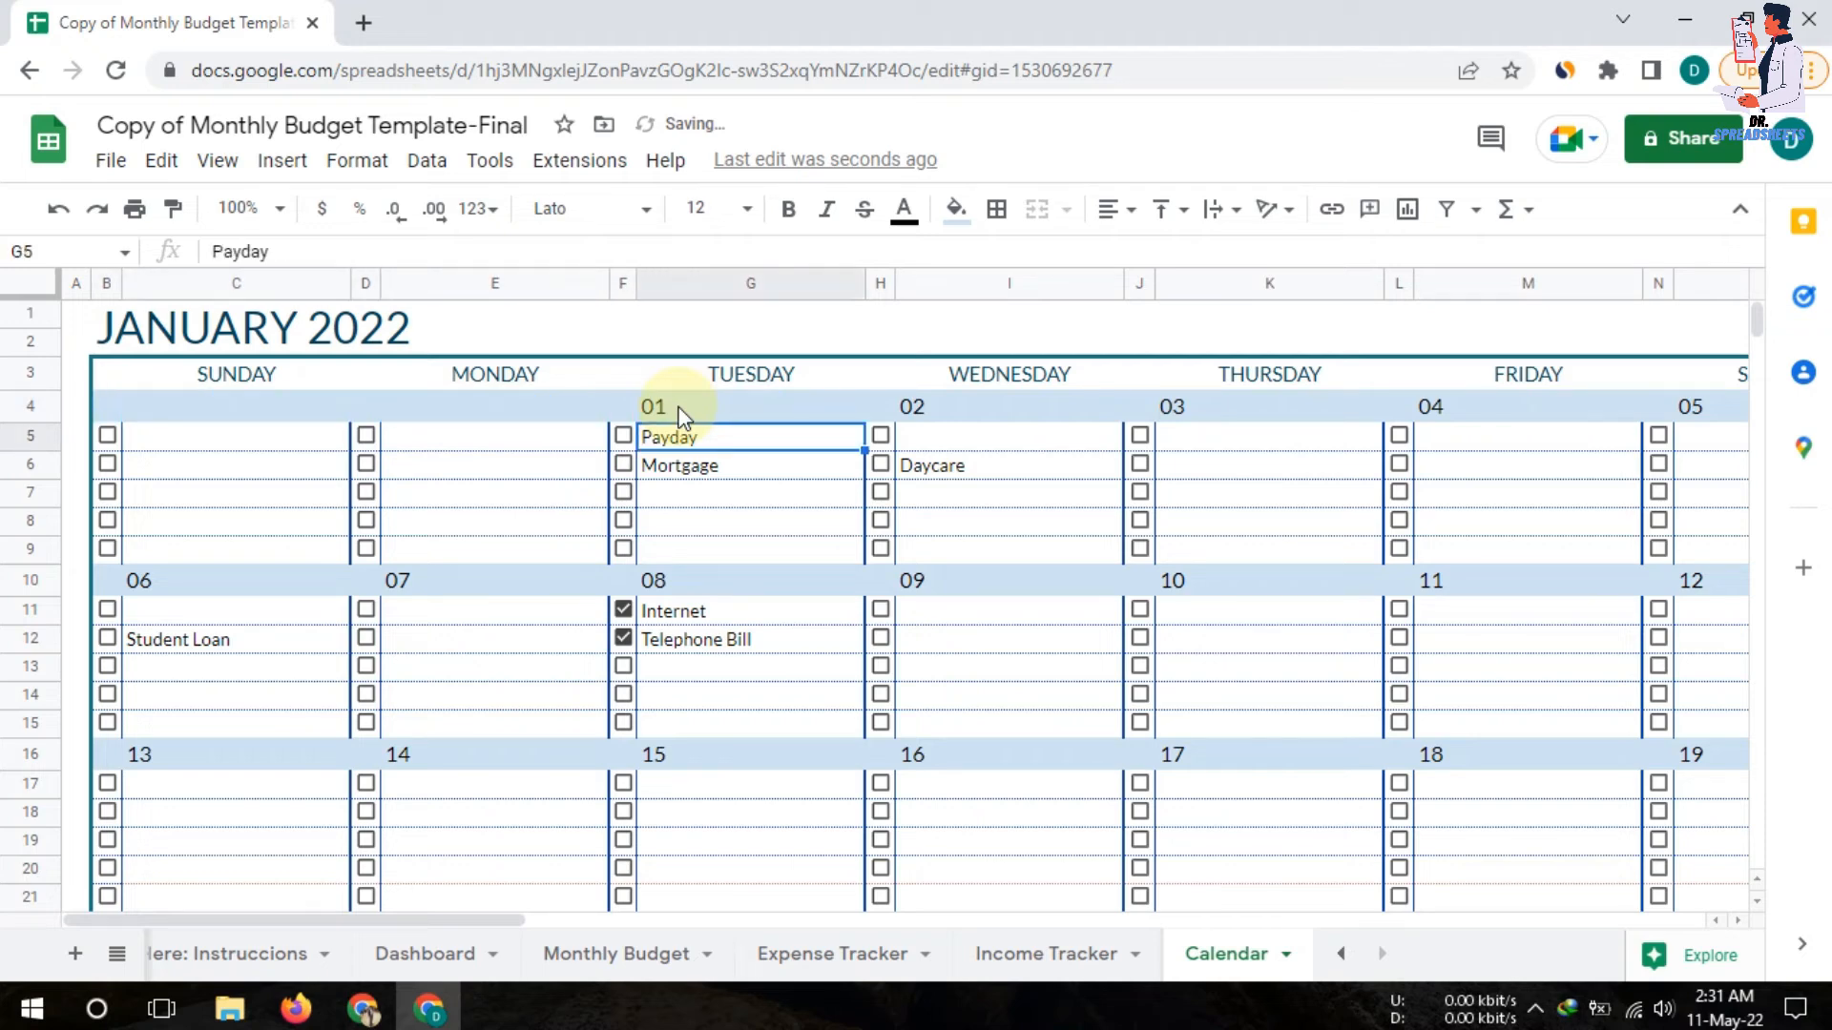
{"action": "key", "text": "Down"}
{"action": "key", "text": "Down"}
{"action": "key", "text": "Down"}
{"action": "key", "text": "Down"}
{"action": "key", "text": "Down"}
{"action": "key", "text": "Down"}
{"action": "key", "text": "Down"}
{"action": "key", "text": "Down"}
{"action": "key", "text": "Down"}
{"action": "key", "text": "Down"}
{"action": "key", "text": "Down"}
{"action": "key", "text": "Down"}
{"action": "key", "text": "Down"}
{"action": "key", "text": "Down"}
{"action": "key", "text": "Down"}
{"action": "key", "text": "Down"}
{"action": "key", "text": "Down"}
{"action": "key", "text": "Down"}
{"action": "key", "text": "Down"}
{"action": "key", "text": "Down"}
{"action": "key", "text": "Down"}
{"action": "key", "text": "Down"}
{"action": "key", "text": "Down"}
{"action": "key", "text": "Down"}
{"action": "key", "text": "Down"}
{"action": "key", "text": "Down"}
{"action": "key", "text": "Down"}
{"action": "key", "text": "Down"}
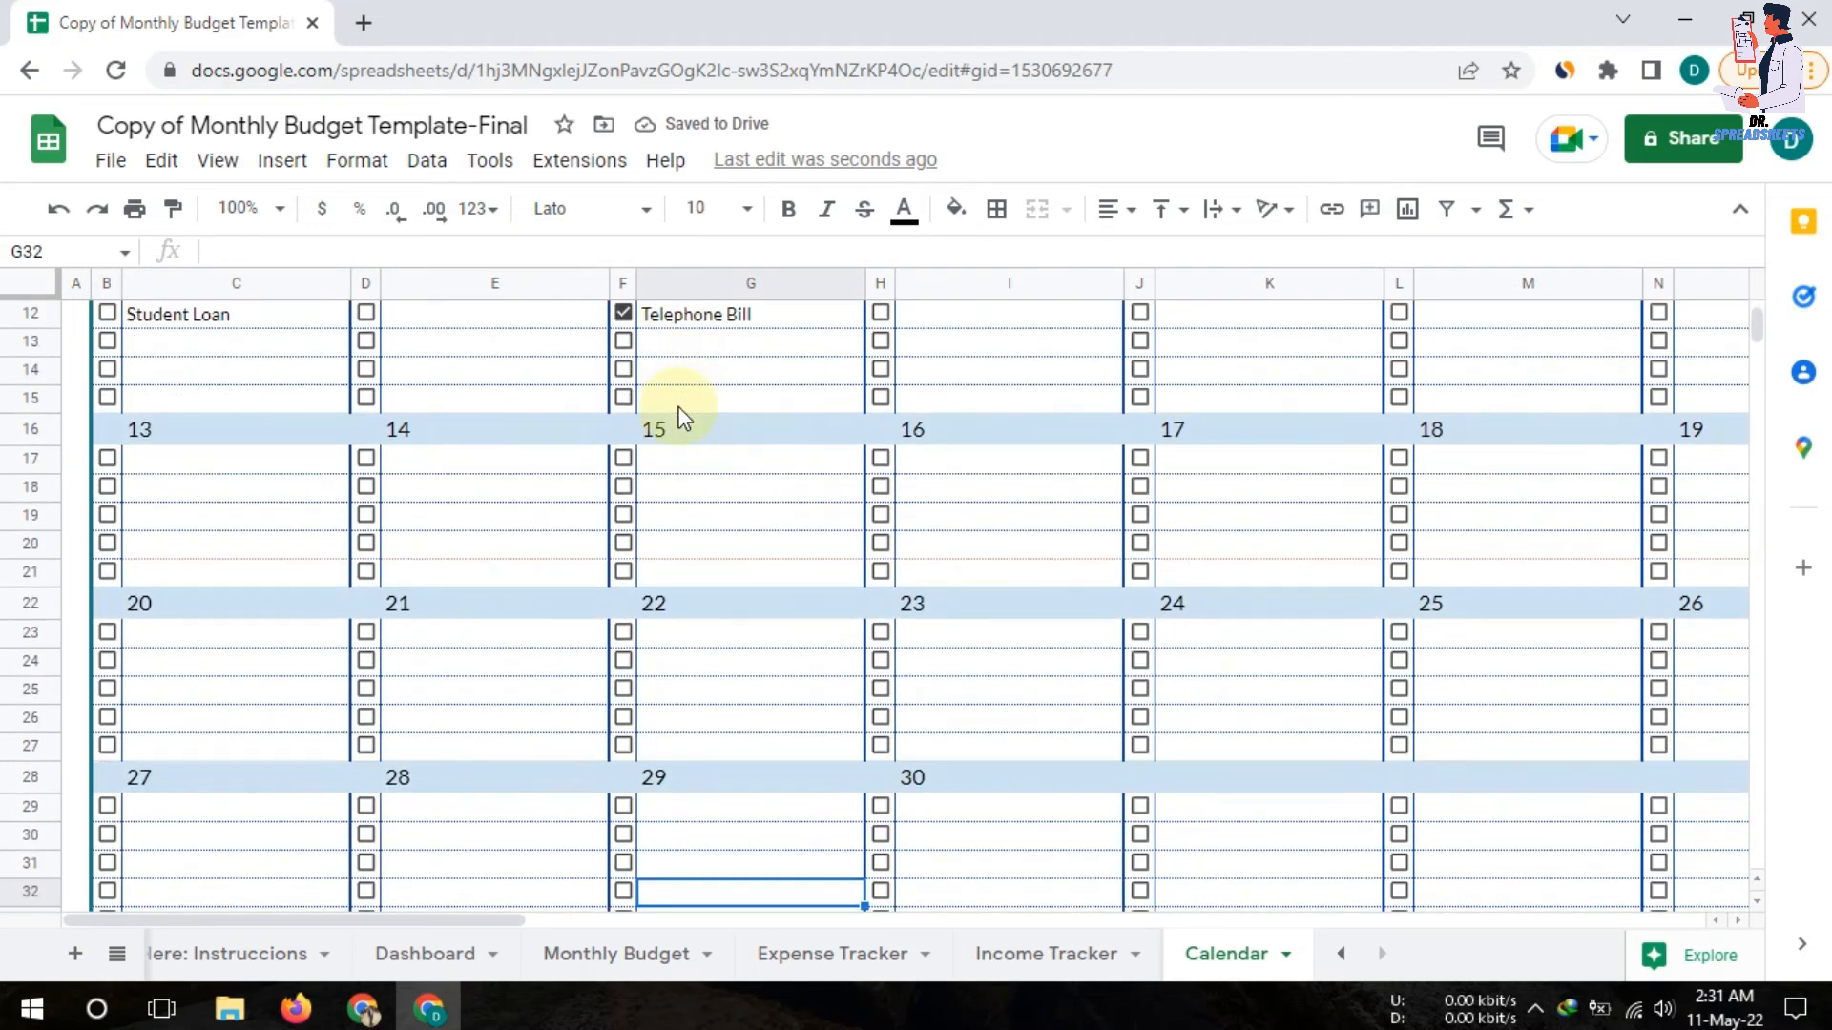
{"action": "key", "text": "Right"}
{"action": "key", "text": "Right"}
{"action": "key", "text": "Up"}
{"action": "key", "text": "Up"}
{"action": "key", "text": "Up"}
{"action": "key", "text": "Up"}
{"action": "key", "text": "Up"}
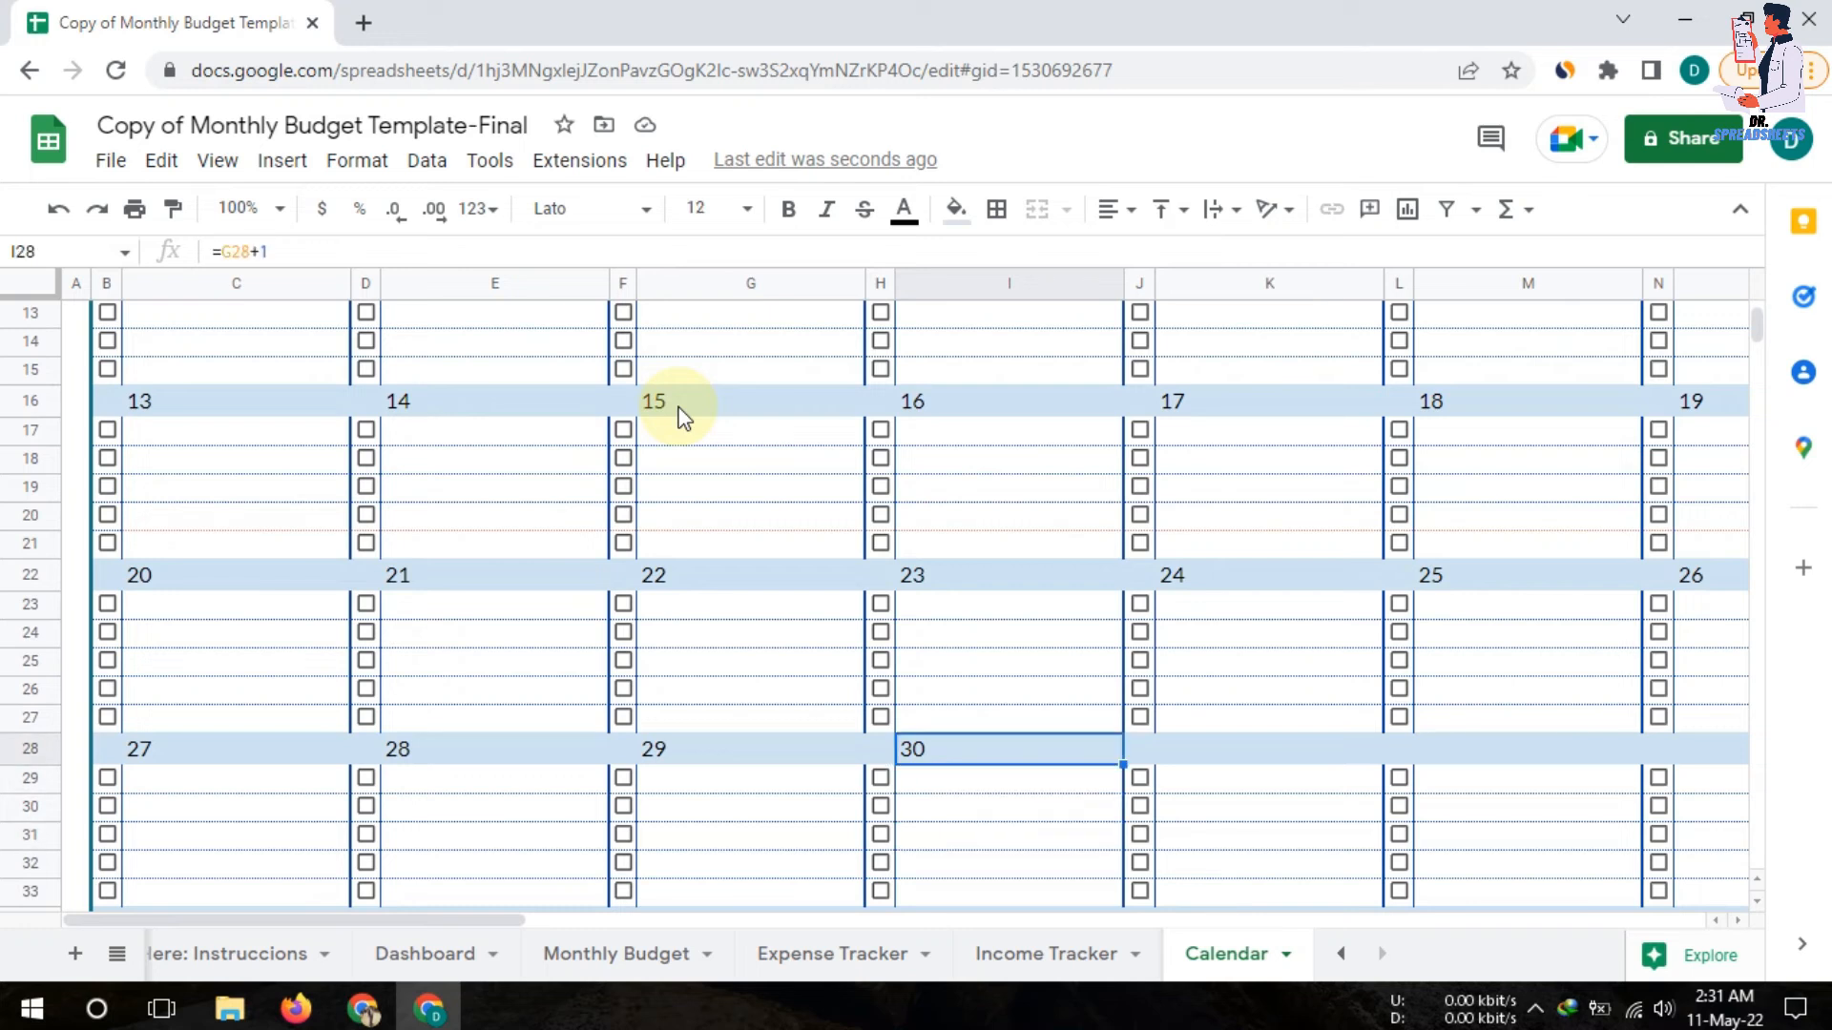
{"action": "key", "text": "Right"}
{"action": "key", "text": "Right"}
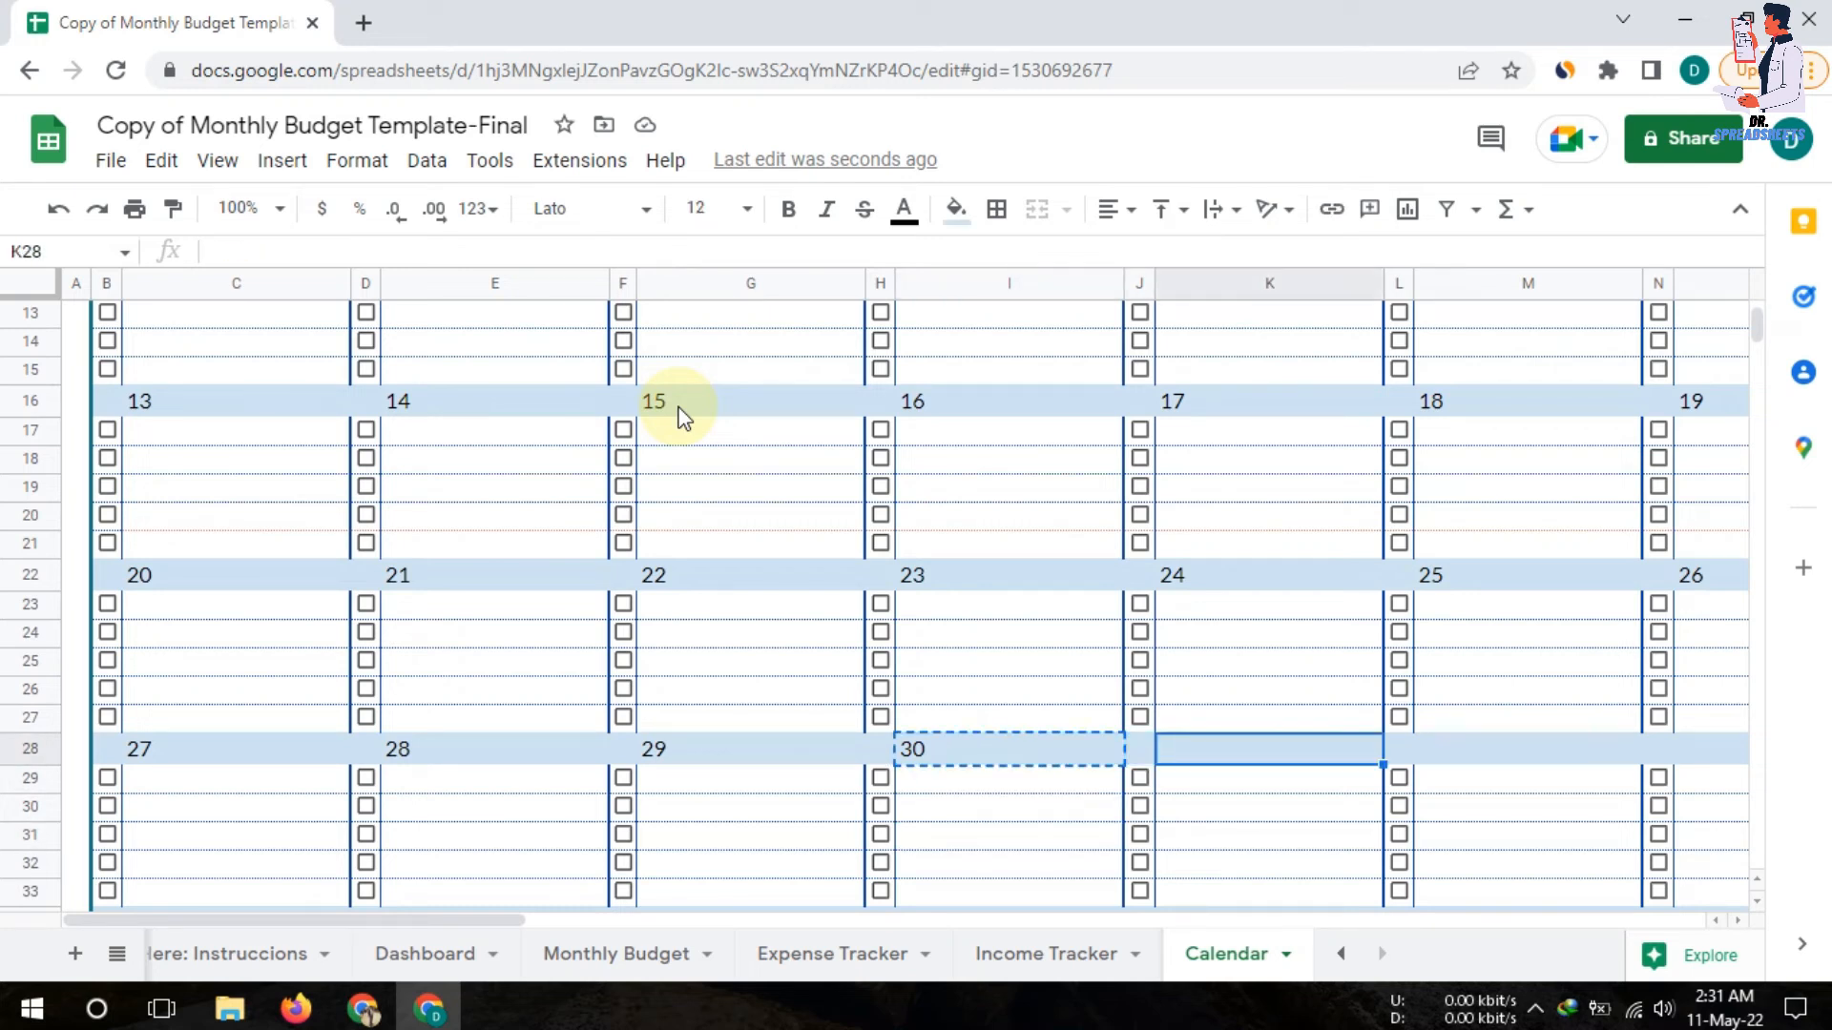
{"action": "key", "text": "Left"}
{"action": "key", "text": "Right"}
{"action": "key", "text": "Left"}
{"action": "key", "text": "Right"}
{"action": "key", "text": "ctrl+v"}
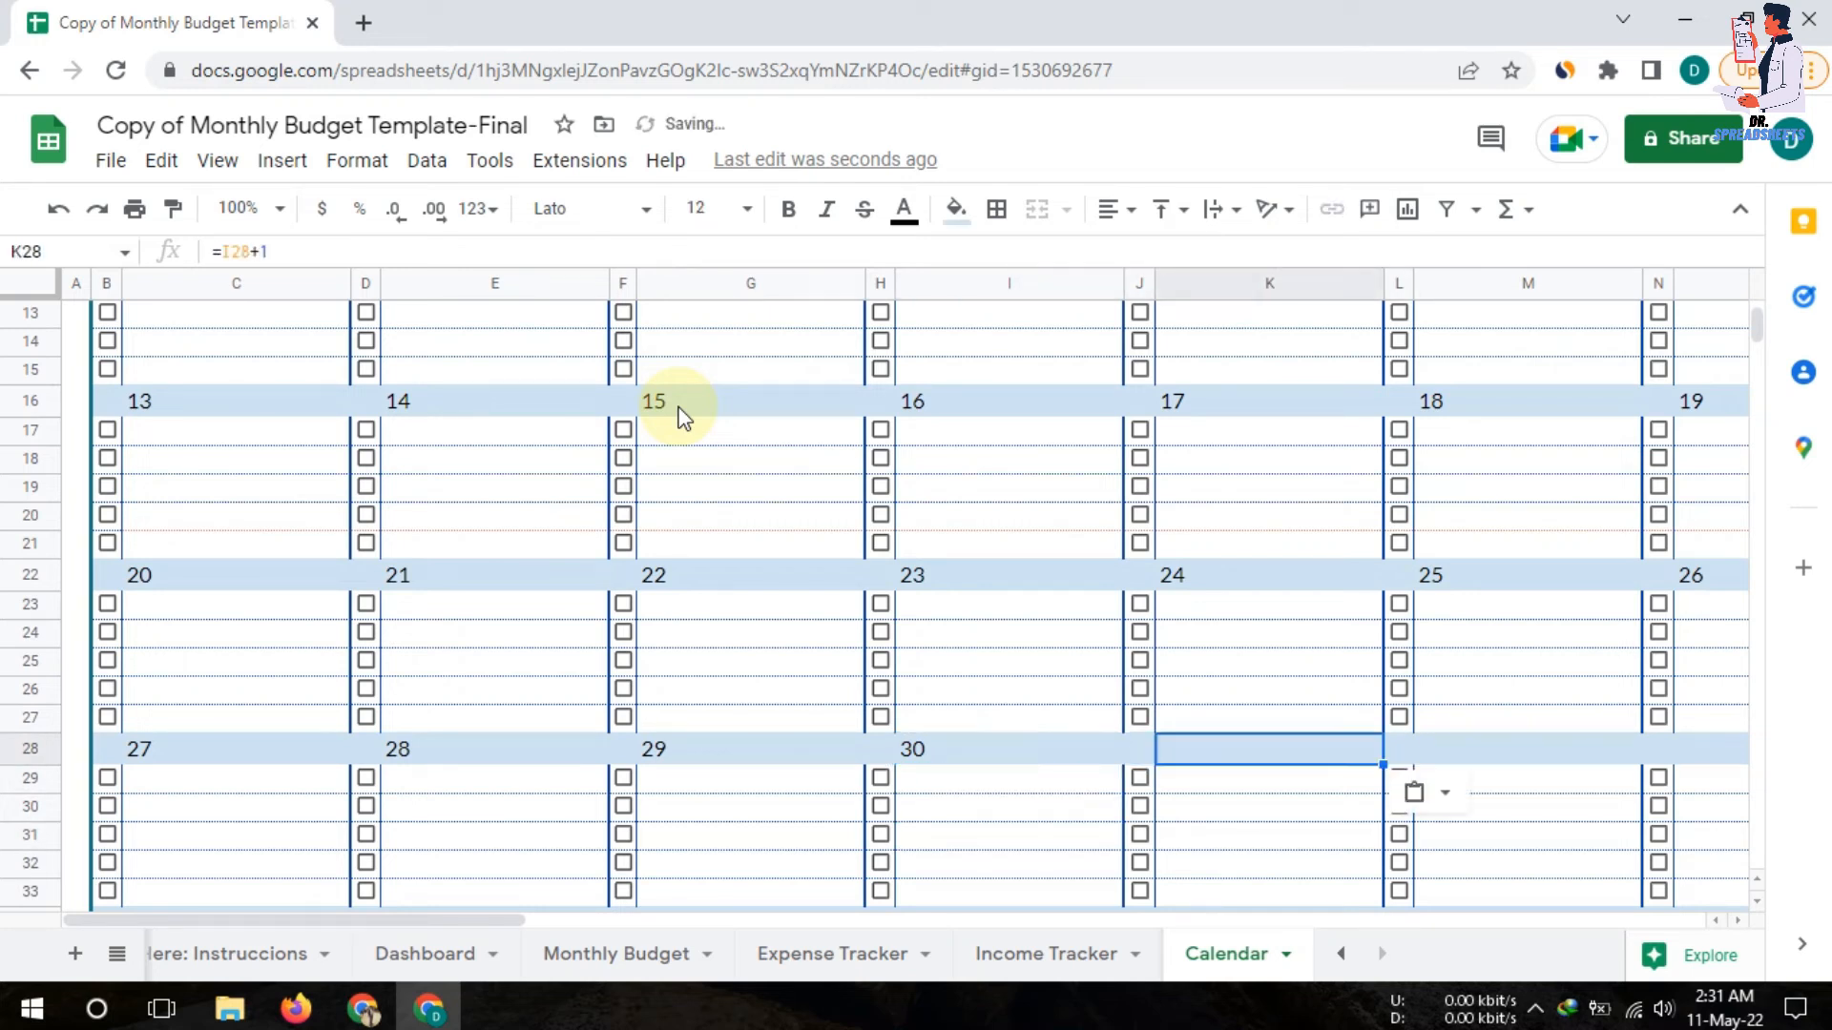
Change the calendar's title to JANUARY 2024
{"action": "key", "text": "Up"}
{"action": "key", "text": "Up"}
{"action": "key", "text": "Up"}
{"action": "key", "text": "Up"}
{"action": "key", "text": "Up"}
{"action": "key", "text": "Up"}
{"action": "key", "text": "Up"}
{"action": "key", "text": "Up"}
{"action": "key", "text": "Up"}
{"action": "key", "text": "Up"}
{"action": "key", "text": "Up"}
{"action": "key", "text": "Up"}
{"action": "key", "text": "Up"}
{"action": "key", "text": "Up"}
{"action": "key", "text": "Up"}
{"action": "key", "text": "Up"}
{"action": "key", "text": "Up"}
{"action": "key", "text": "Up"}
{"action": "key", "text": "Up"}
{"action": "key", "text": "Up"}
{"action": "key", "text": "Up"}
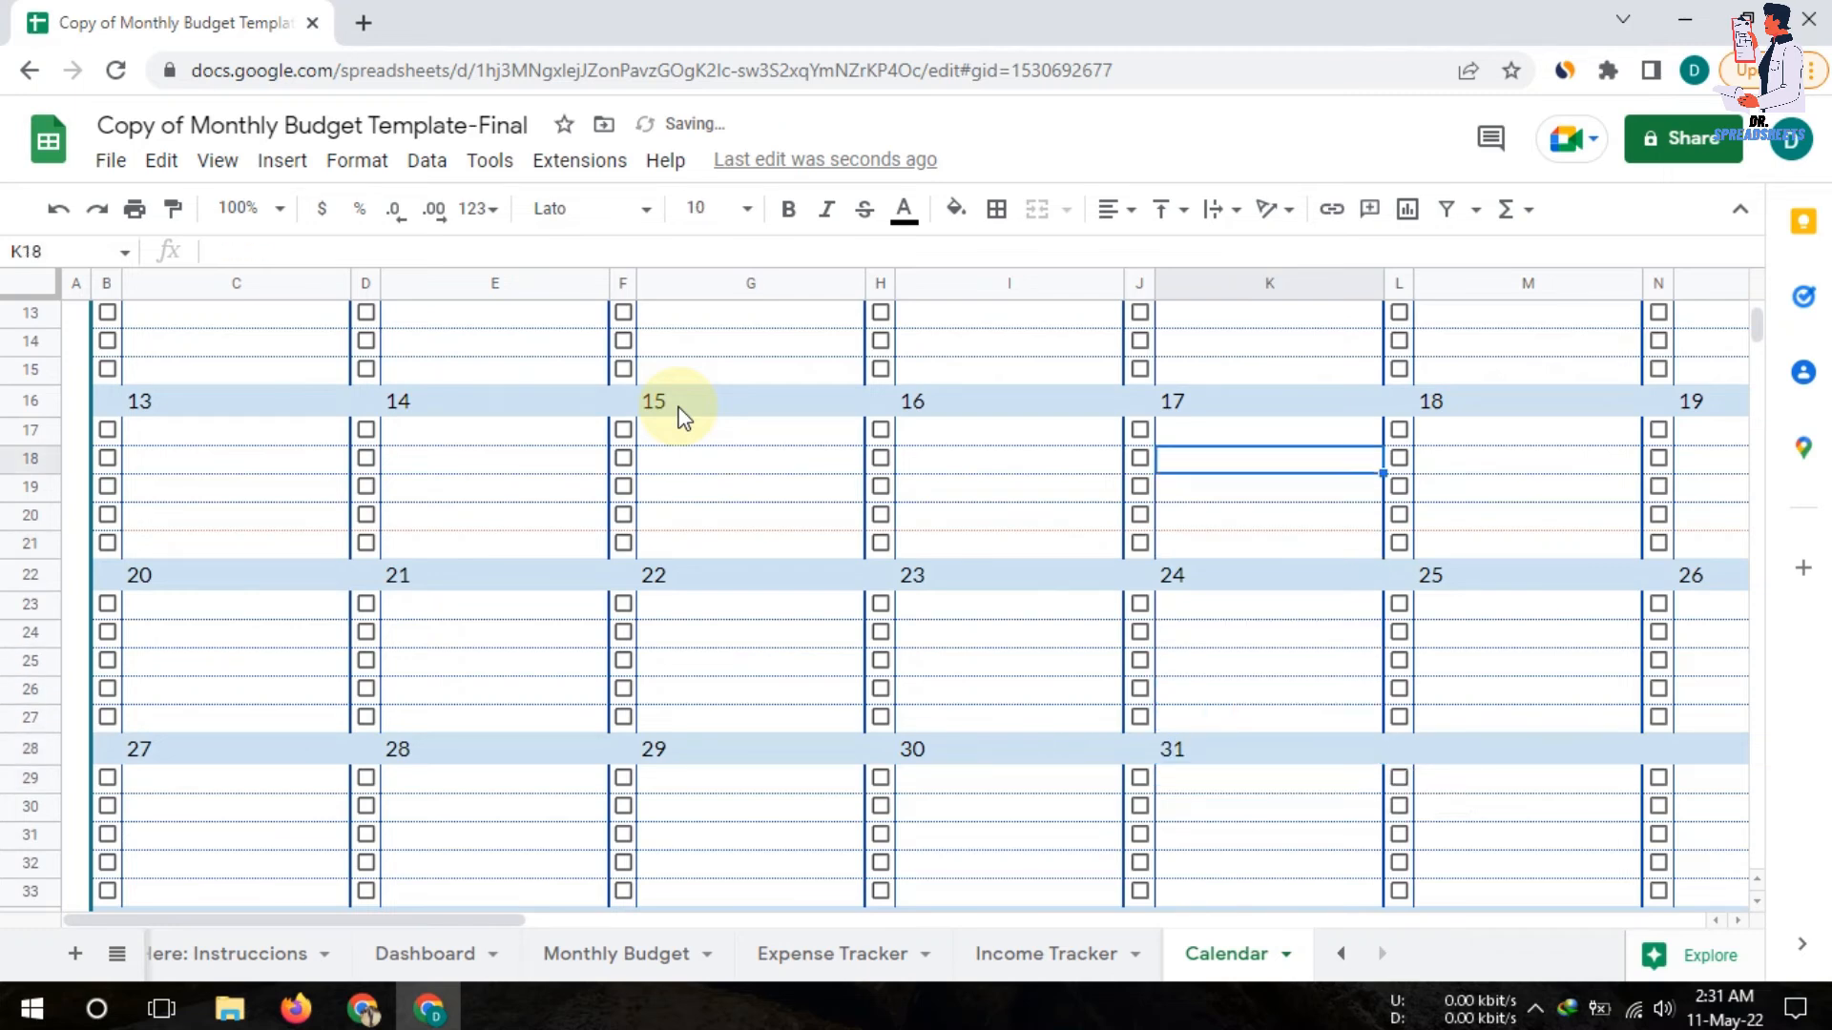
{"action": "key", "text": "Left"}
{"action": "key", "text": "Right"}
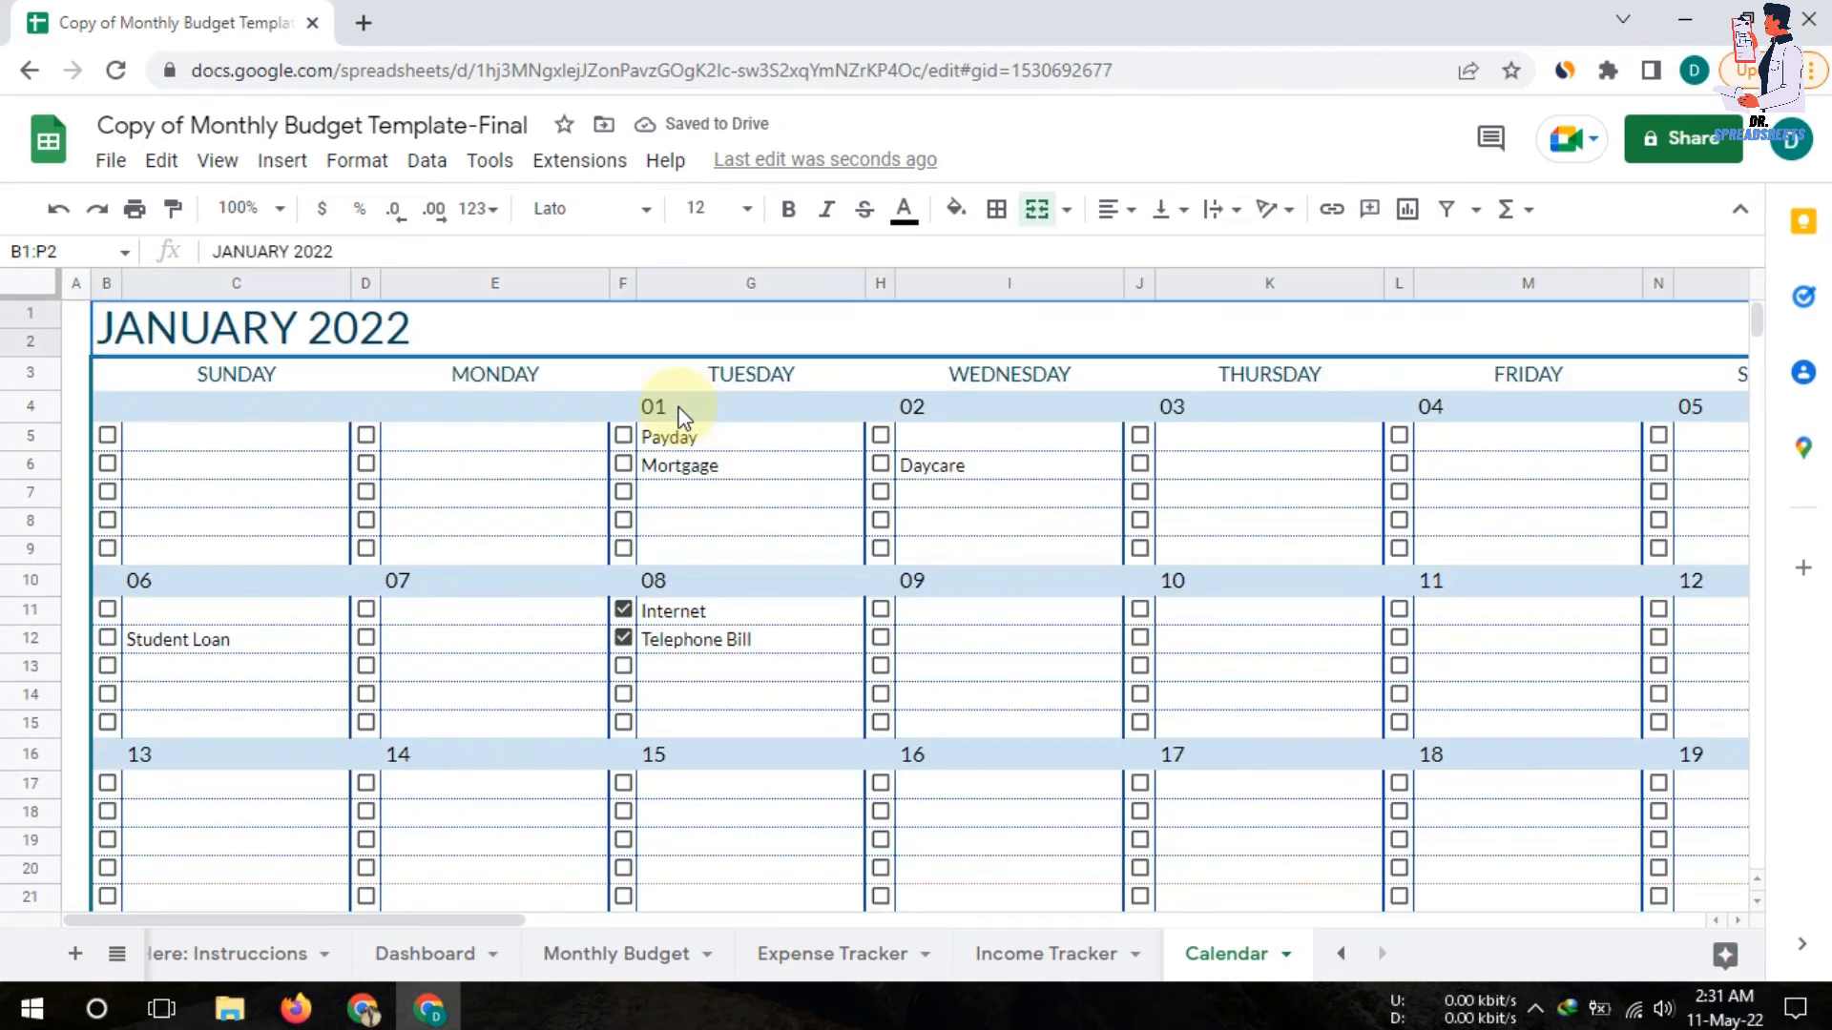
{"action": "key", "text": "Down"}
{"action": "key", "text": "Down"}
{"action": "key", "text": "Up"}
{"action": "key", "text": "Up"}
{"action": "key", "text": "Down"}
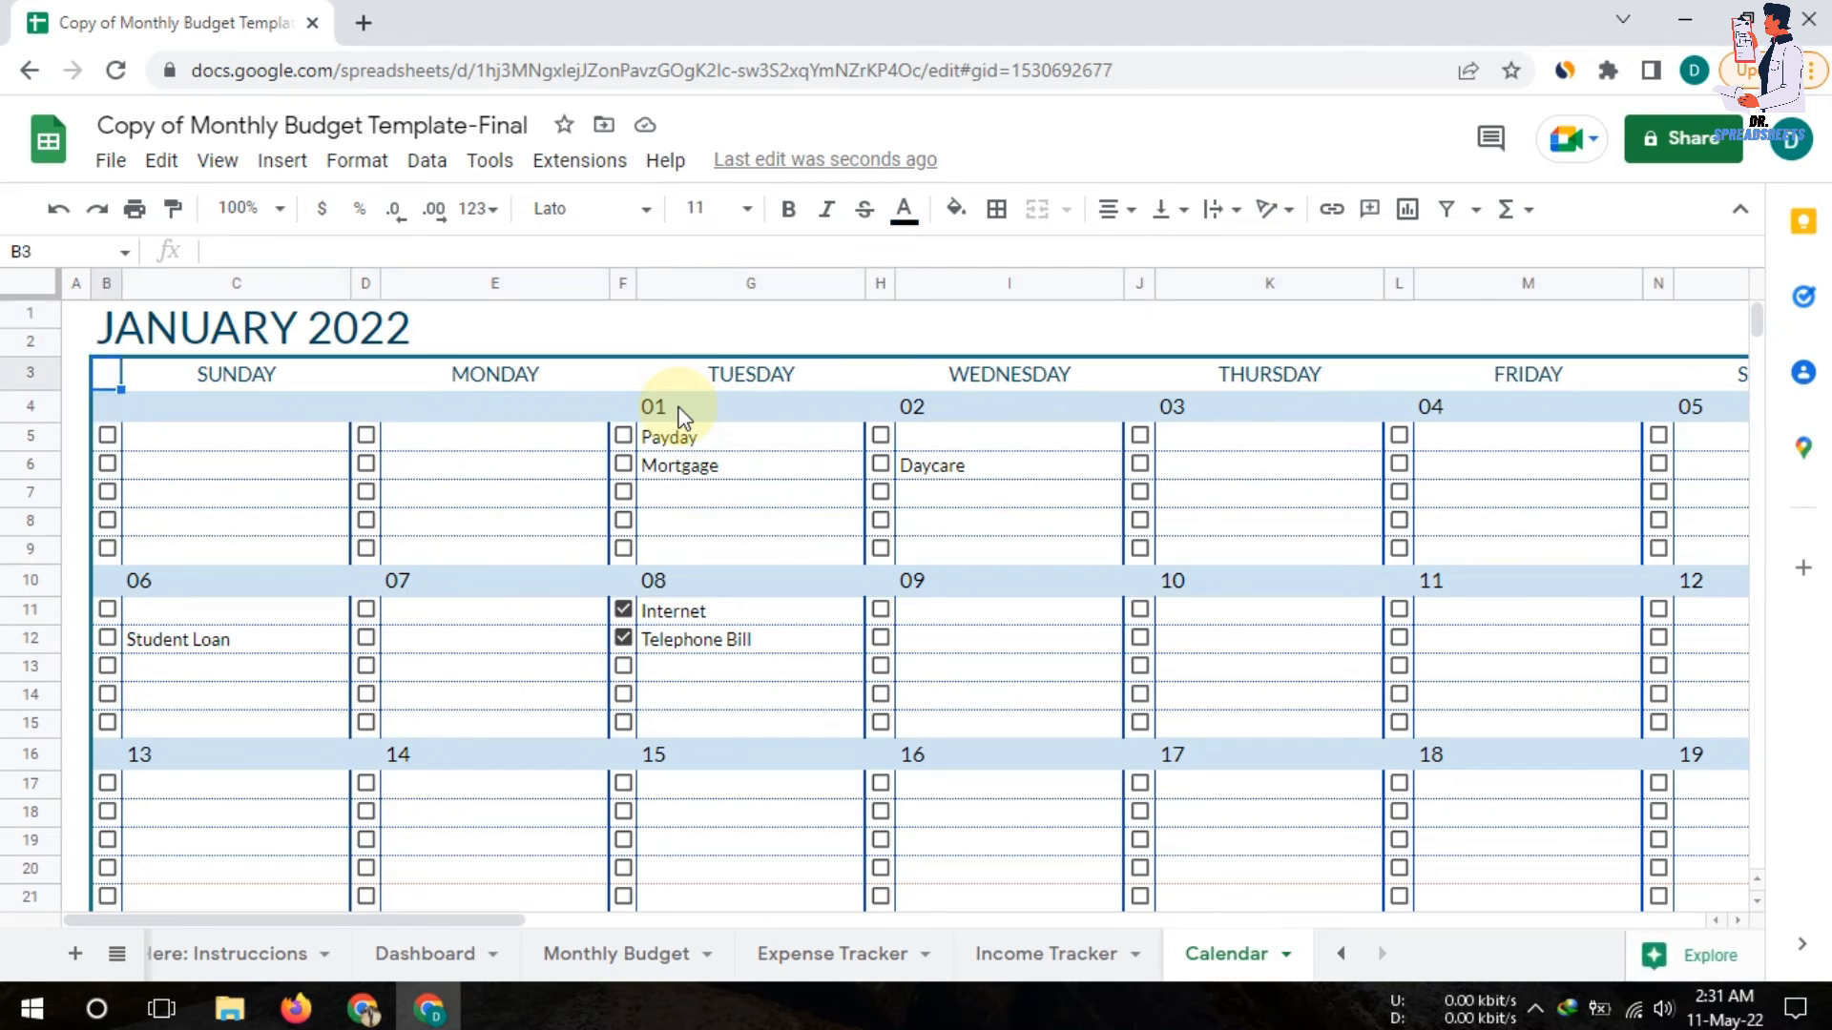
{"action": "key", "text": "Up"}
{"action": "left_click", "coordinate": [352, 254]}
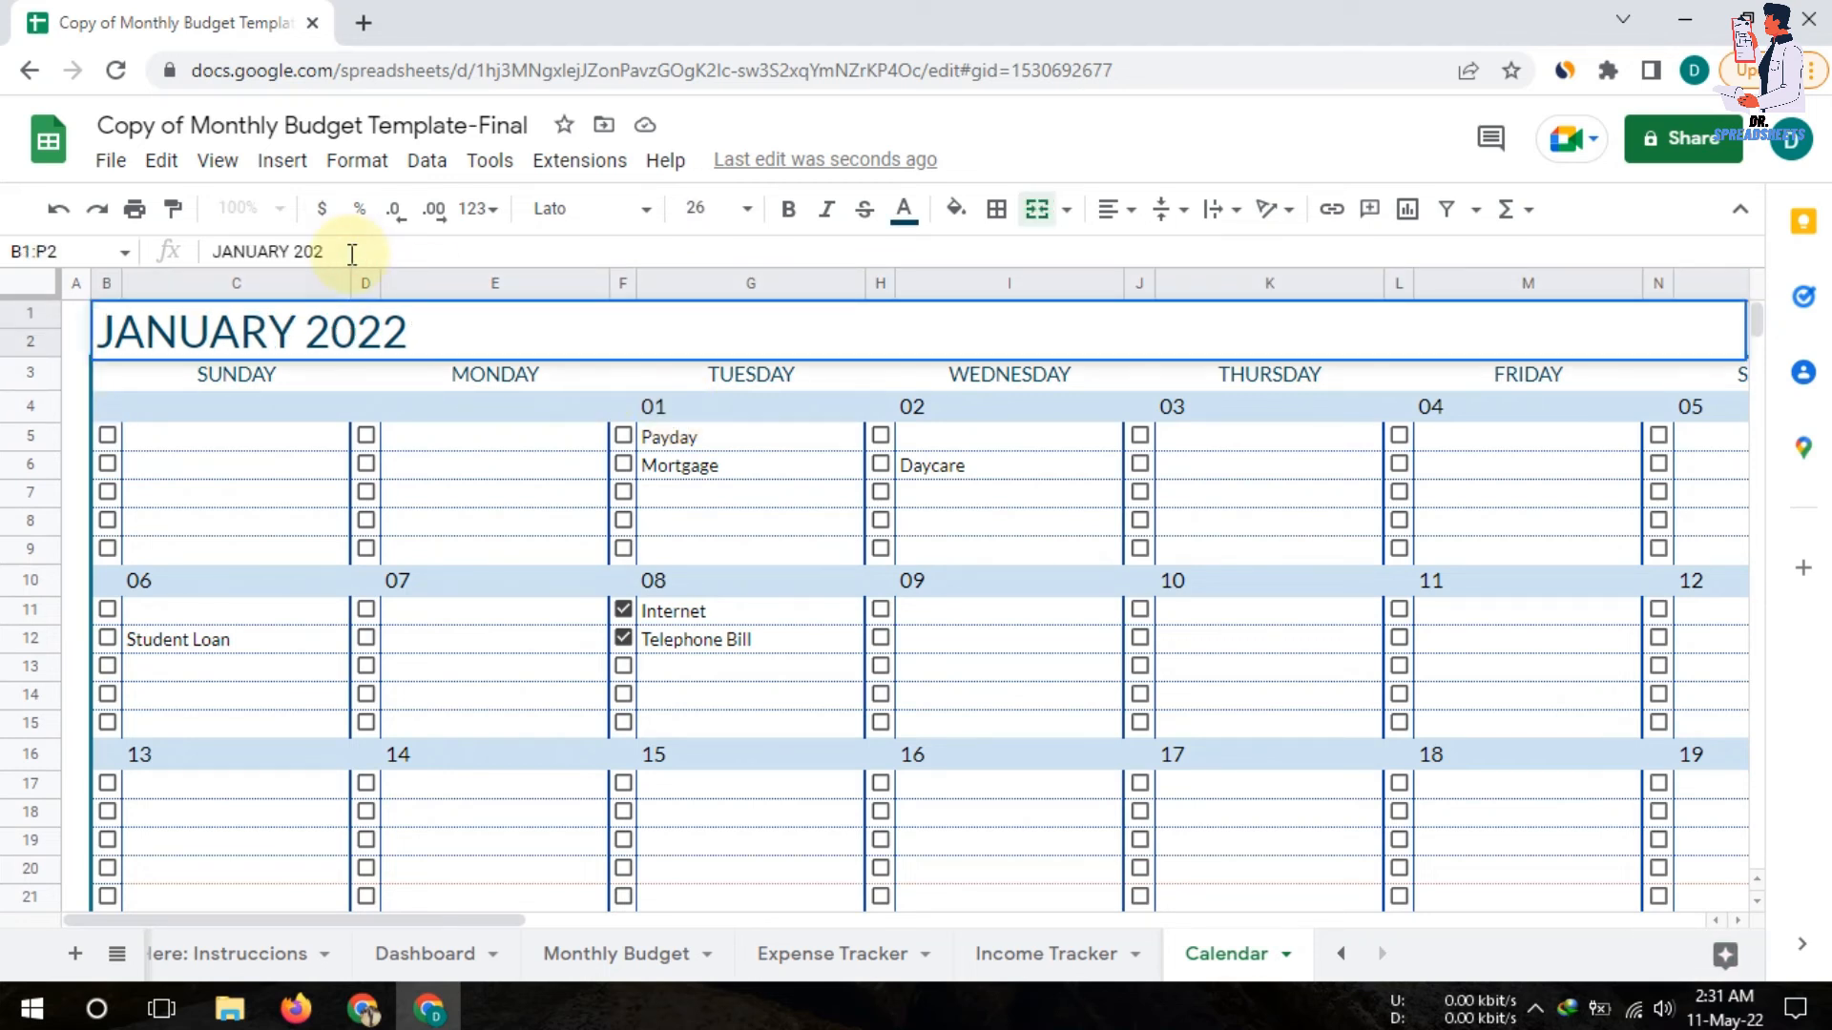
{"action": "type", "text": "4"}
{"action": "key", "text": "Return"}
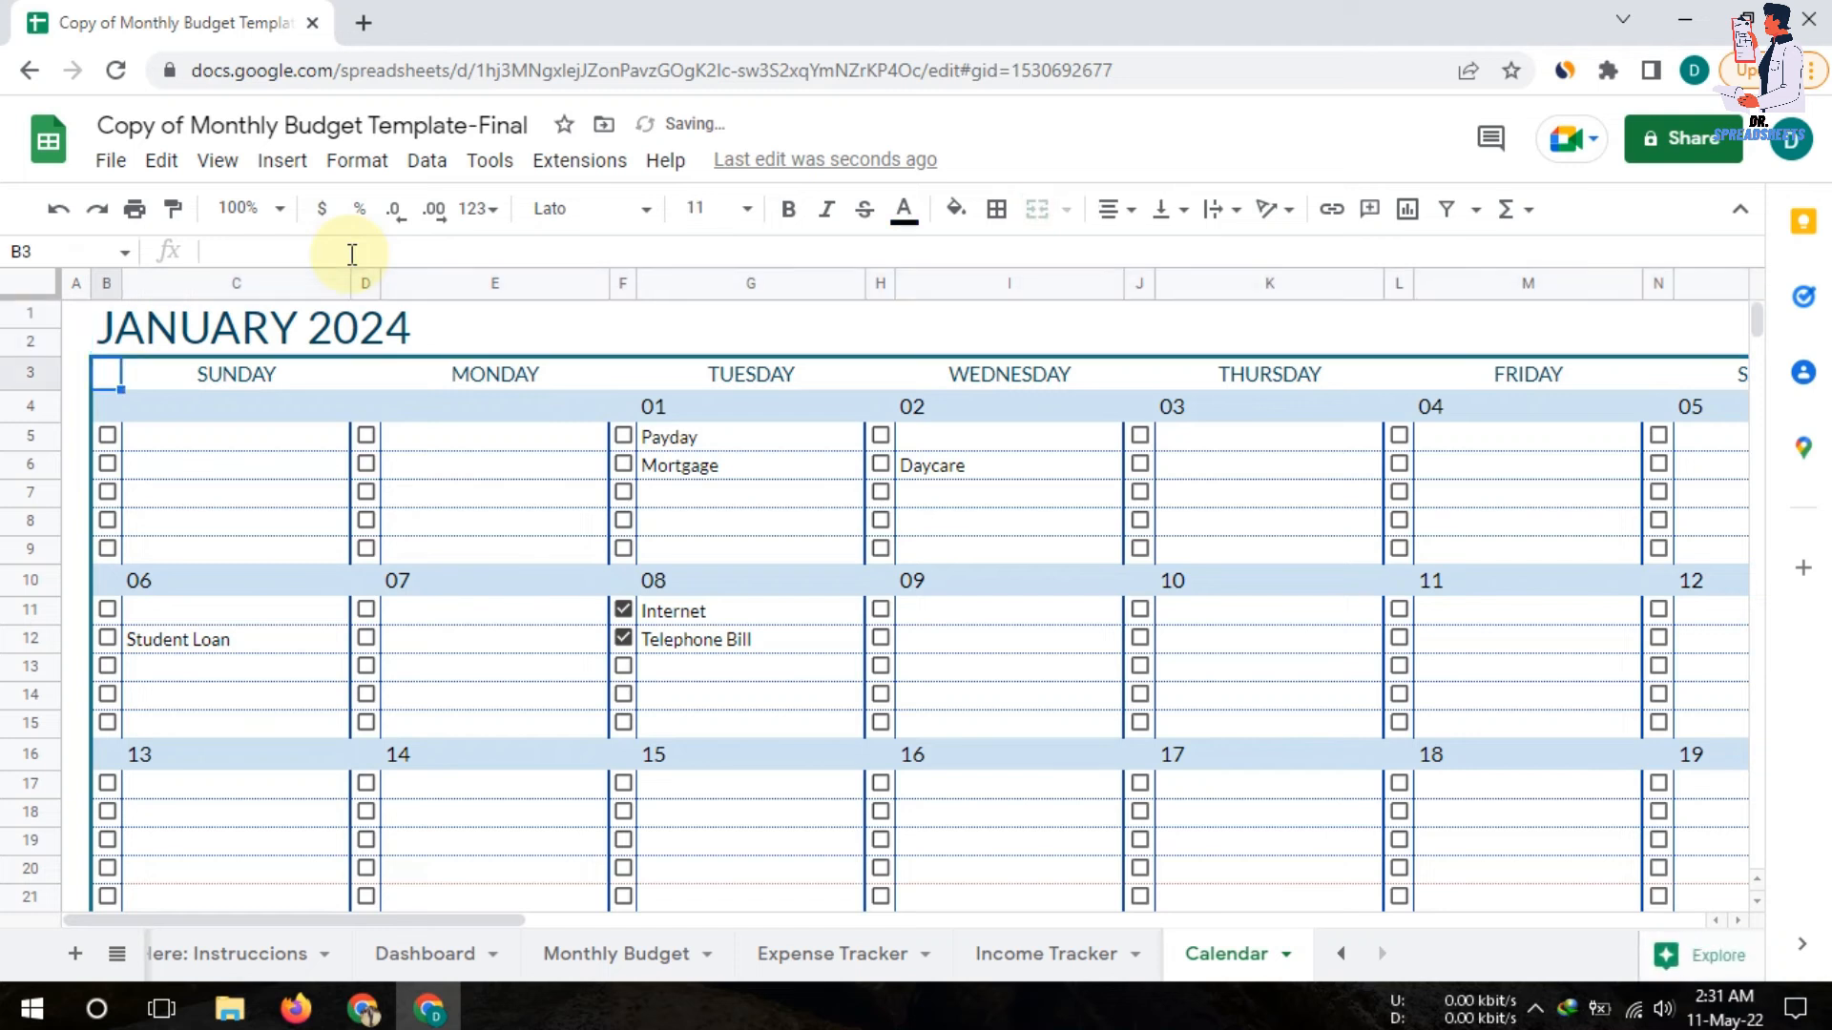
Enter 01-01-2024 as the Monday date in the calendar's first week, cell E4
{"action": "key", "text": "Down"}
{"action": "key", "text": "Right"}
{"action": "key", "text": "Right"}
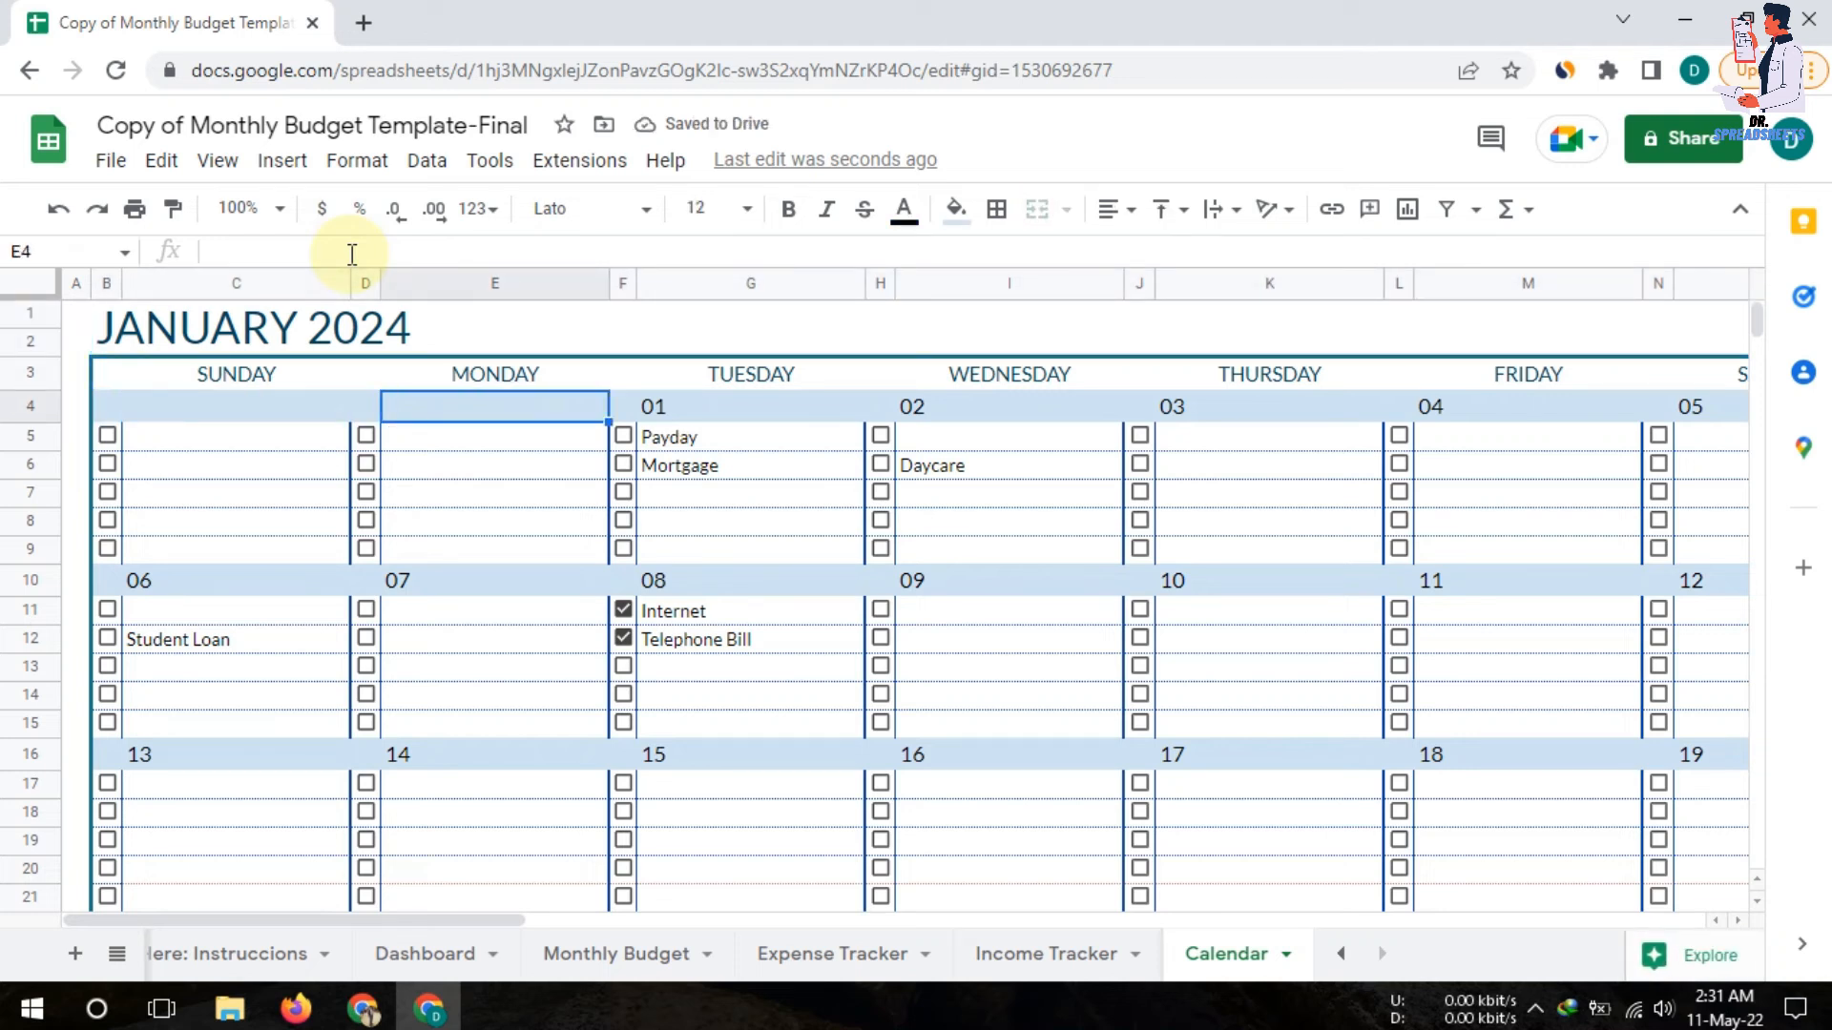
{"action": "type", "text": "01-01-20"}
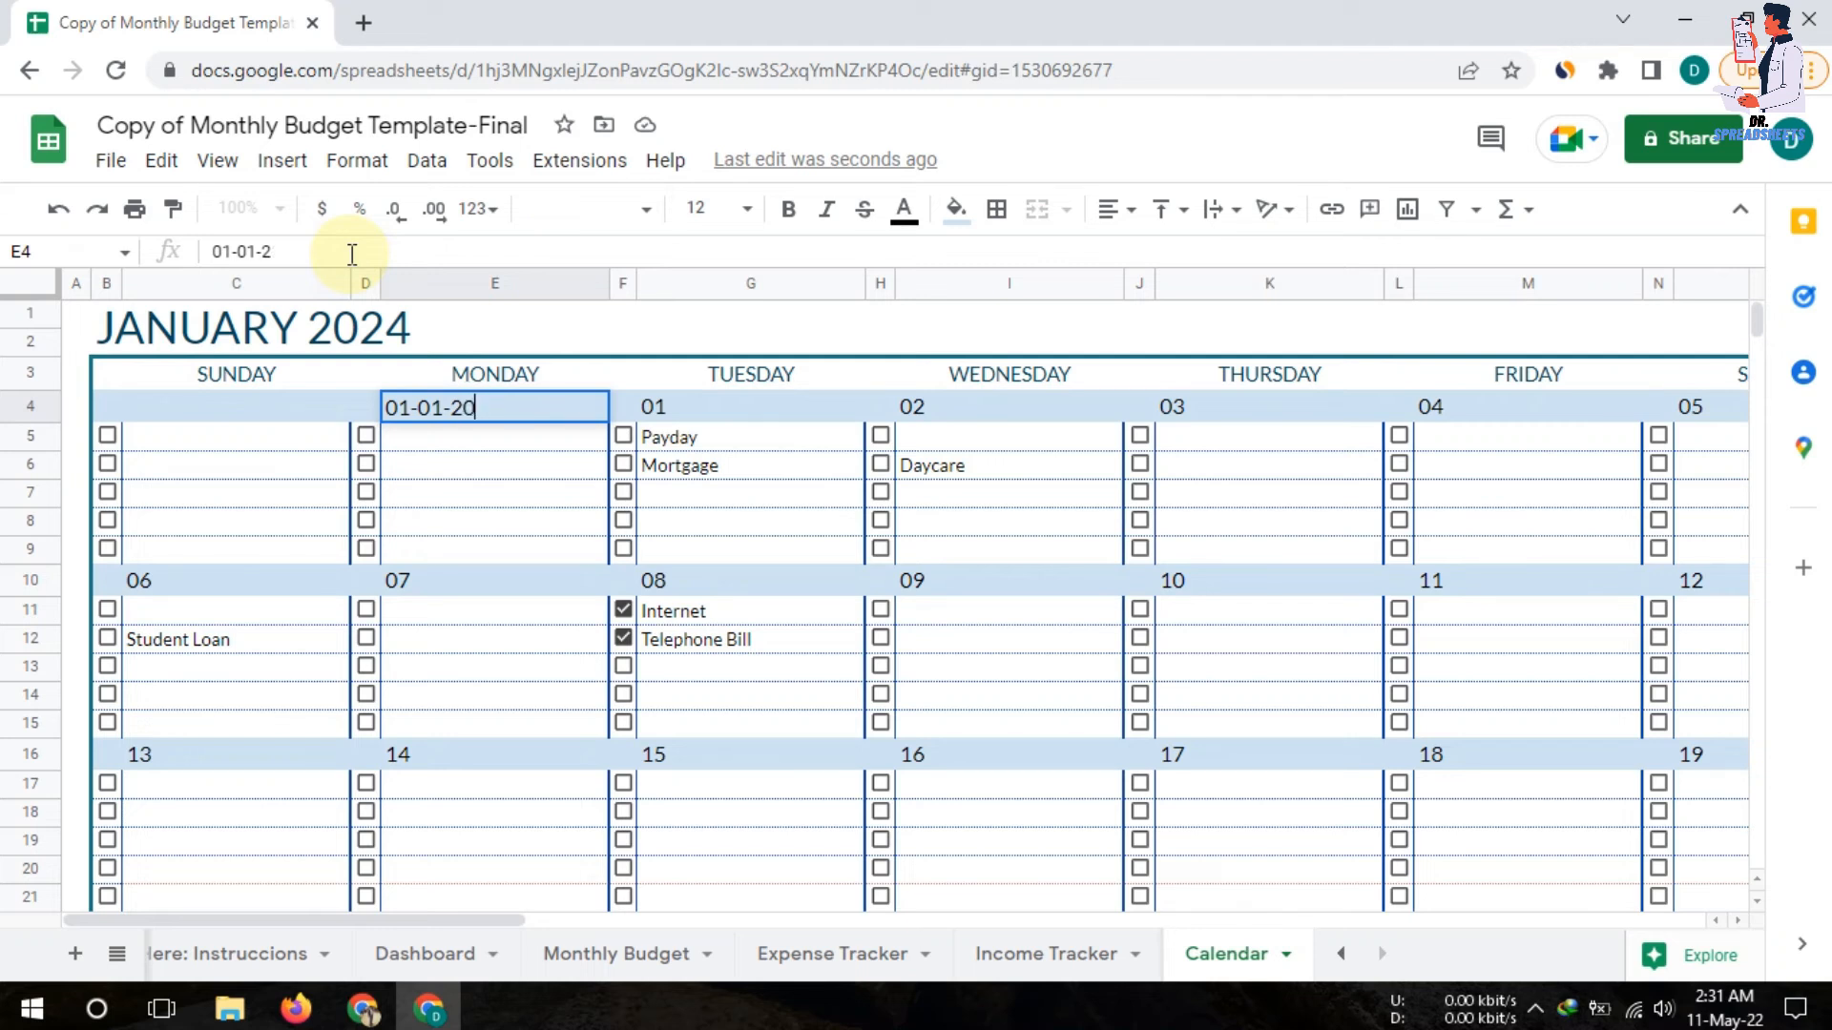
Apply the formatting of the Tuesday date cell G4 to the Monday date in E4
{"action": "key", "text": "Right"}
{"action": "key", "text": "Right"}
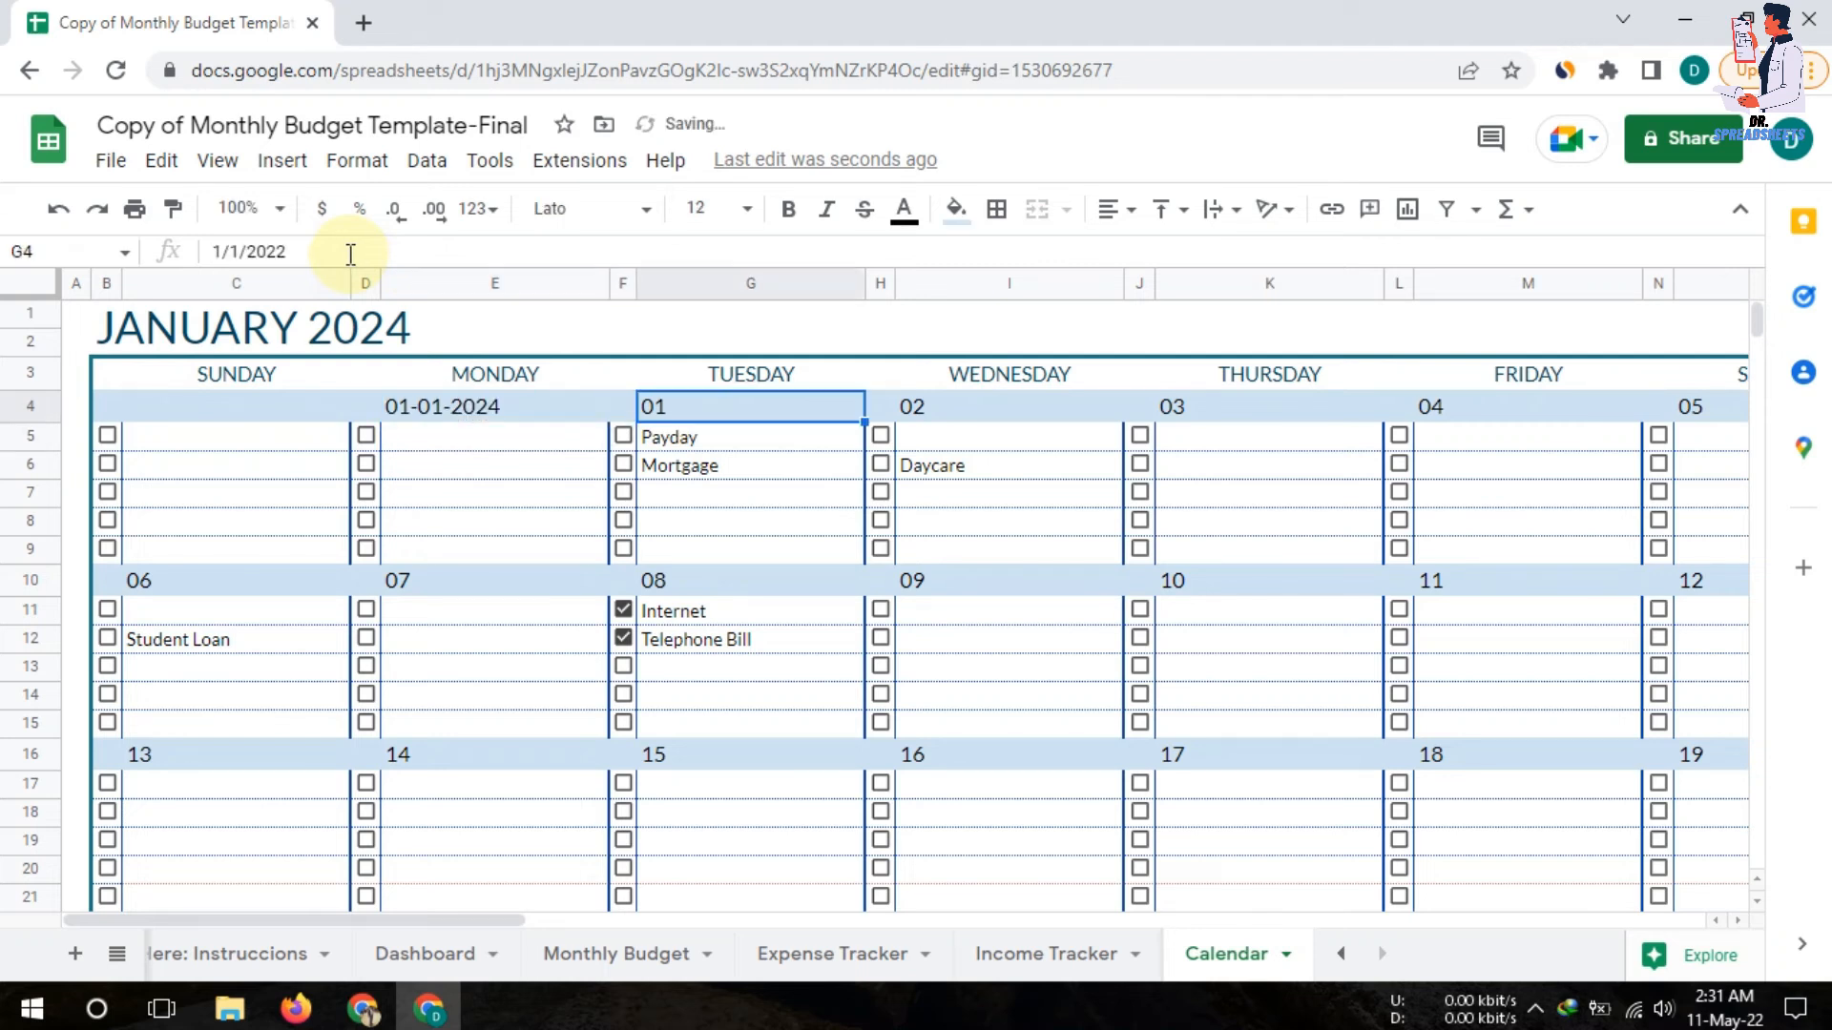
{"action": "left_click", "coordinate": [181, 217]}
{"action": "left_click", "coordinate": [420, 406]}
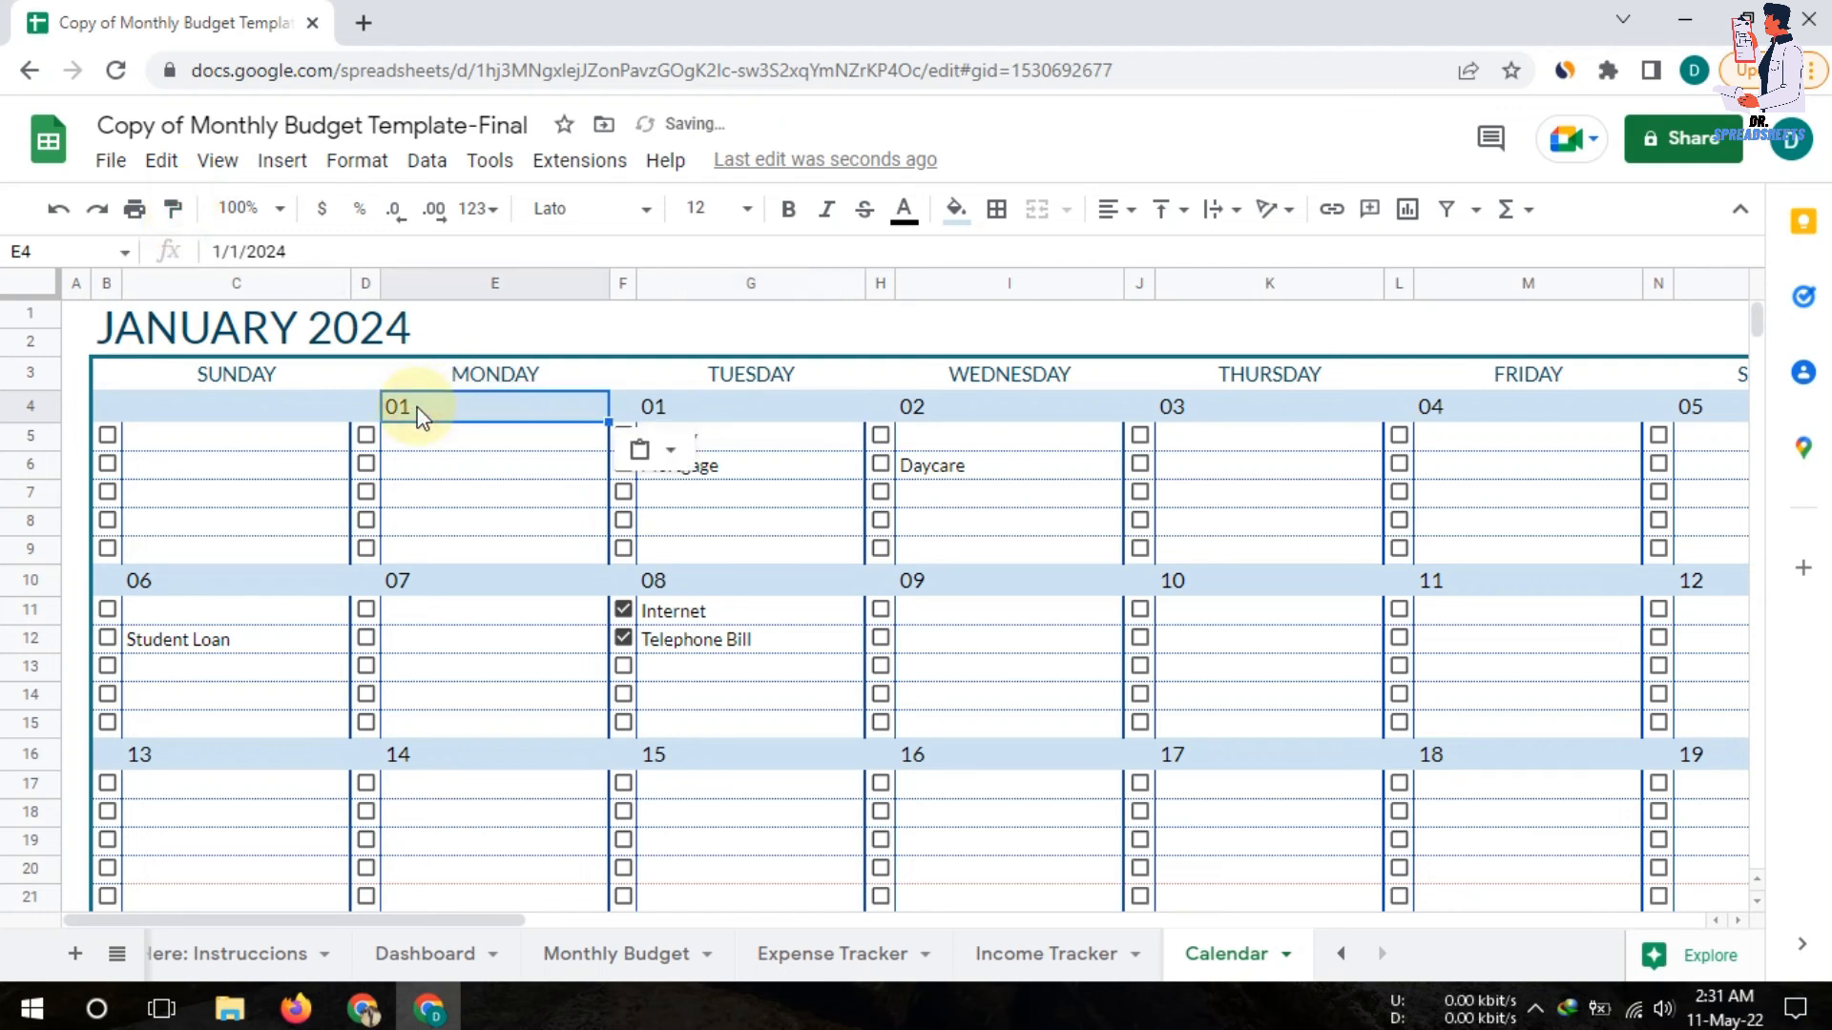
Replace the first week's Tuesday date in G4 with the formula =E4+1
{"action": "left_click", "coordinate": [697, 412]}
{"action": "type", "text": "=E4"}
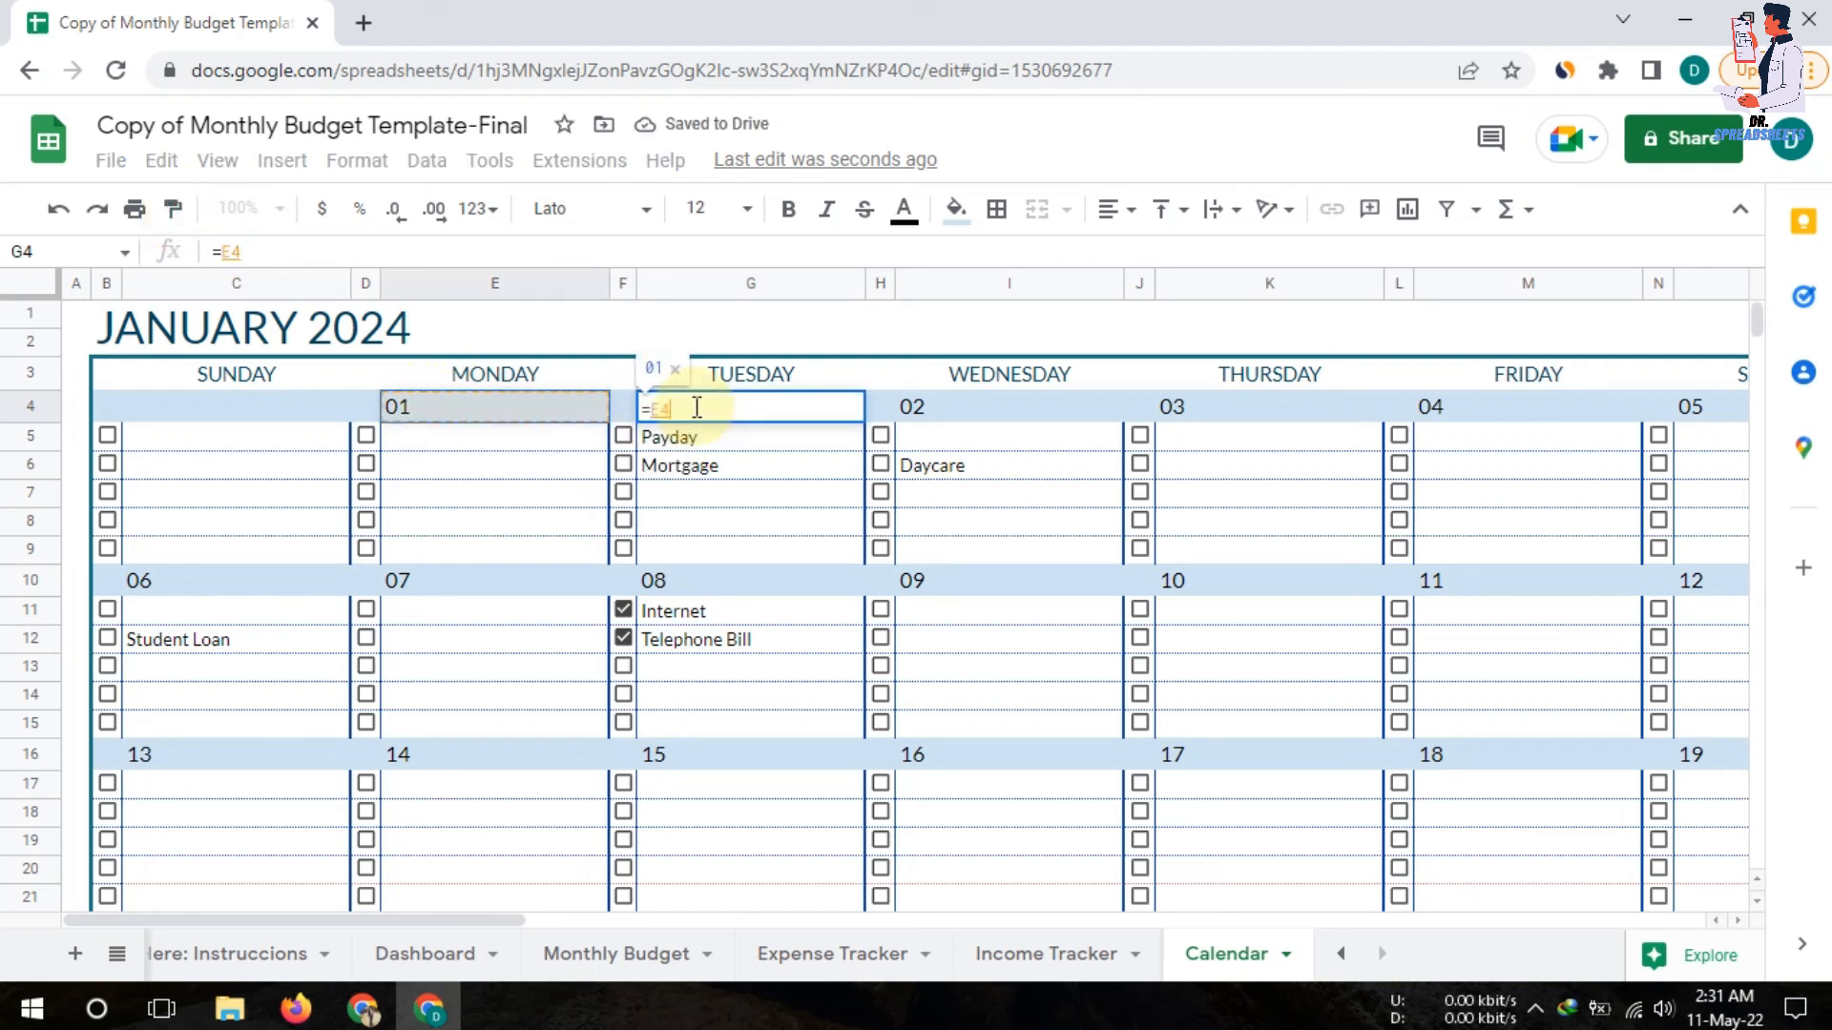
{"action": "type", "text": "+1"}
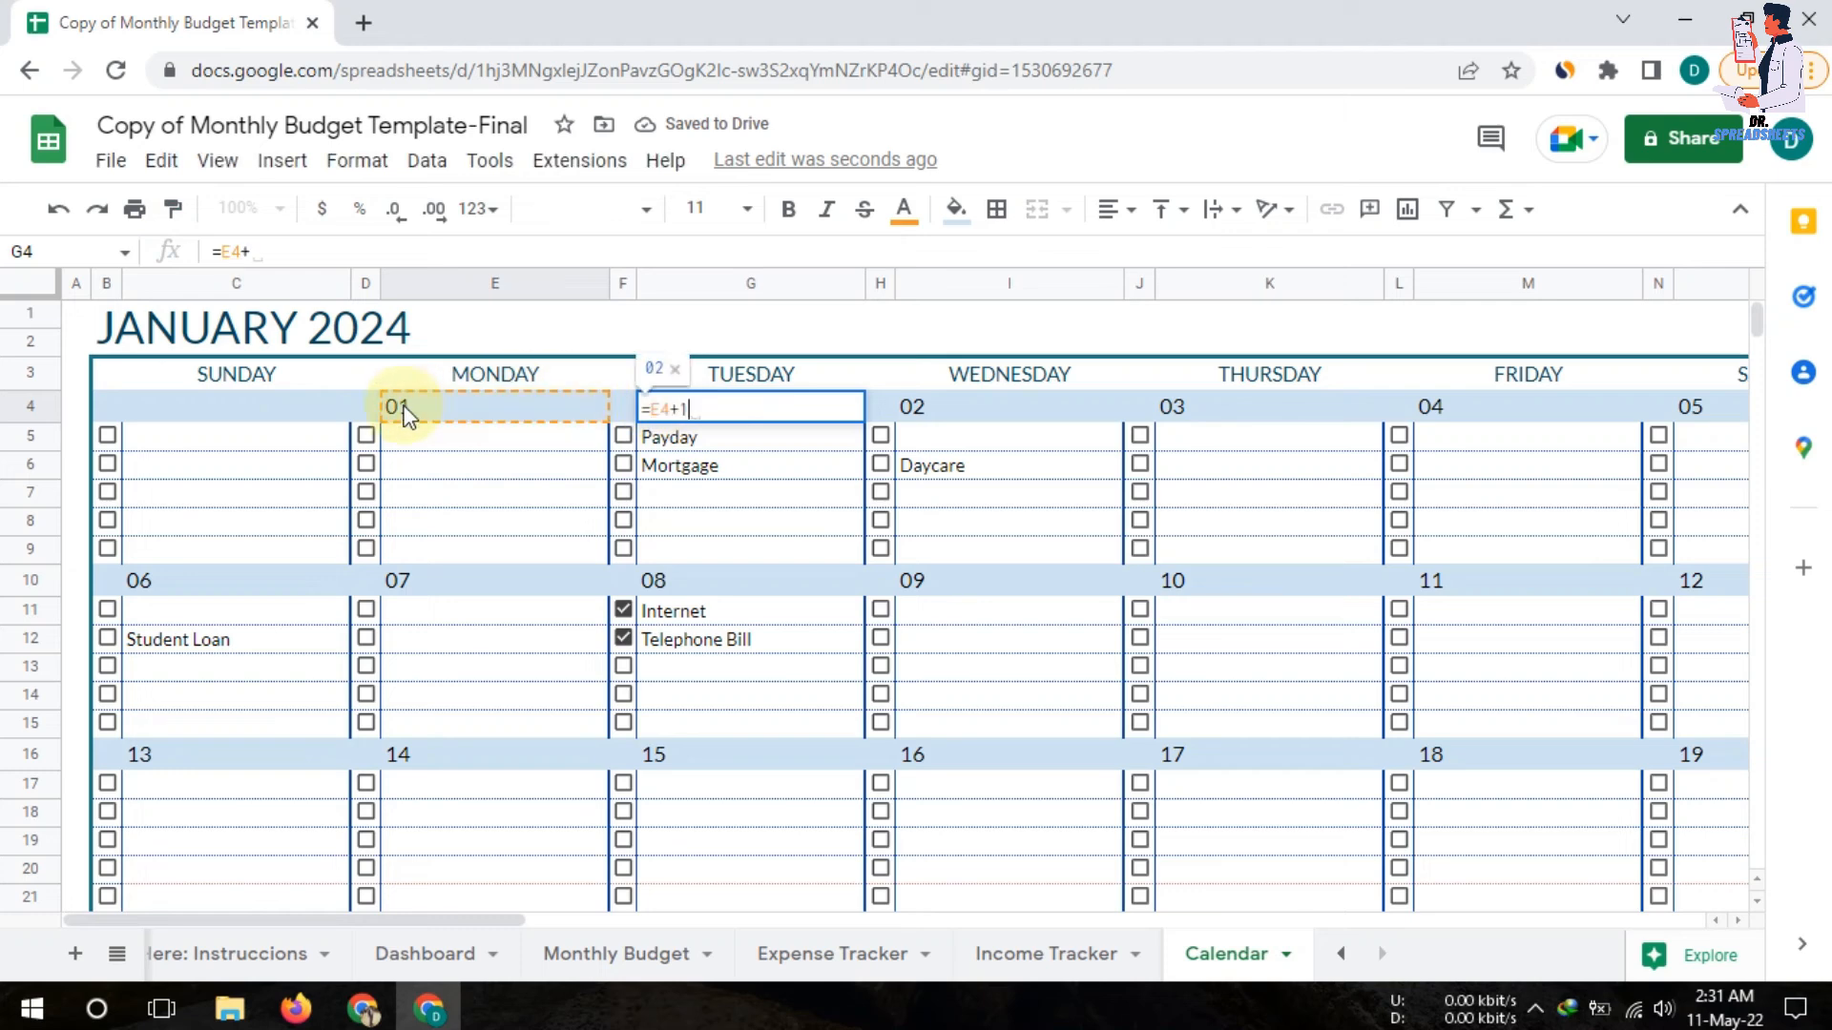
{"action": "key", "text": "Return"}
Clear the surplus date 01 that follows the 31st in the last week, cell K28
{"action": "key", "text": "Down"}
{"action": "key", "text": "Down"}
{"action": "key", "text": "Down"}
{"action": "key", "text": "Down"}
{"action": "key", "text": "Down"}
{"action": "key", "text": "Down"}
{"action": "key", "text": "Down"}
{"action": "key", "text": "Down"}
{"action": "key", "text": "Down"}
{"action": "key", "text": "Down"}
{"action": "key", "text": "Down"}
{"action": "key", "text": "Down"}
{"action": "key", "text": "Down"}
{"action": "key", "text": "Down"}
{"action": "key", "text": "Down"}
{"action": "key", "text": "Down"}
{"action": "key", "text": "Down"}
{"action": "key", "text": "Down"}
{"action": "key", "text": "Down"}
{"action": "key", "text": "Down"}
{"action": "key", "text": "Down"}
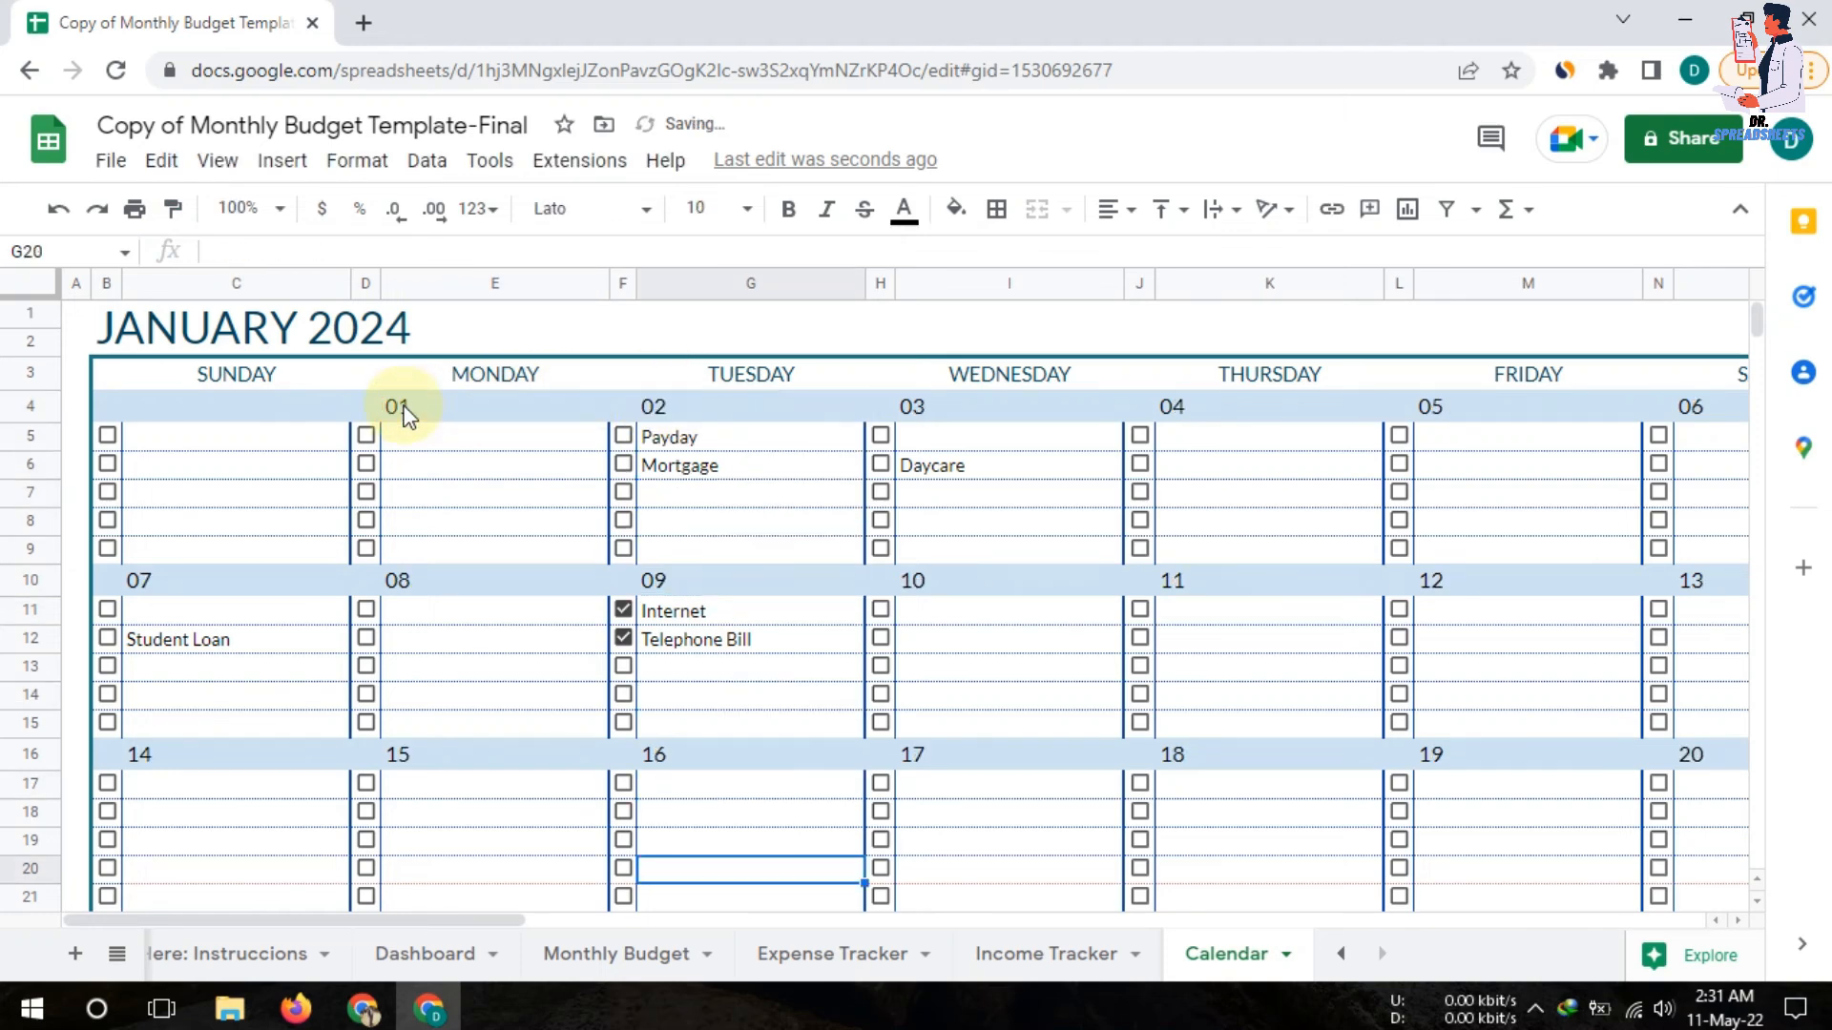
{"action": "key", "text": "Up"}
{"action": "key", "text": "Up"}
{"action": "key", "text": "Up"}
{"action": "key", "text": "Up"}
{"action": "key", "text": "Up"}
{"action": "key", "text": "Up"}
{"action": "key", "text": "Up"}
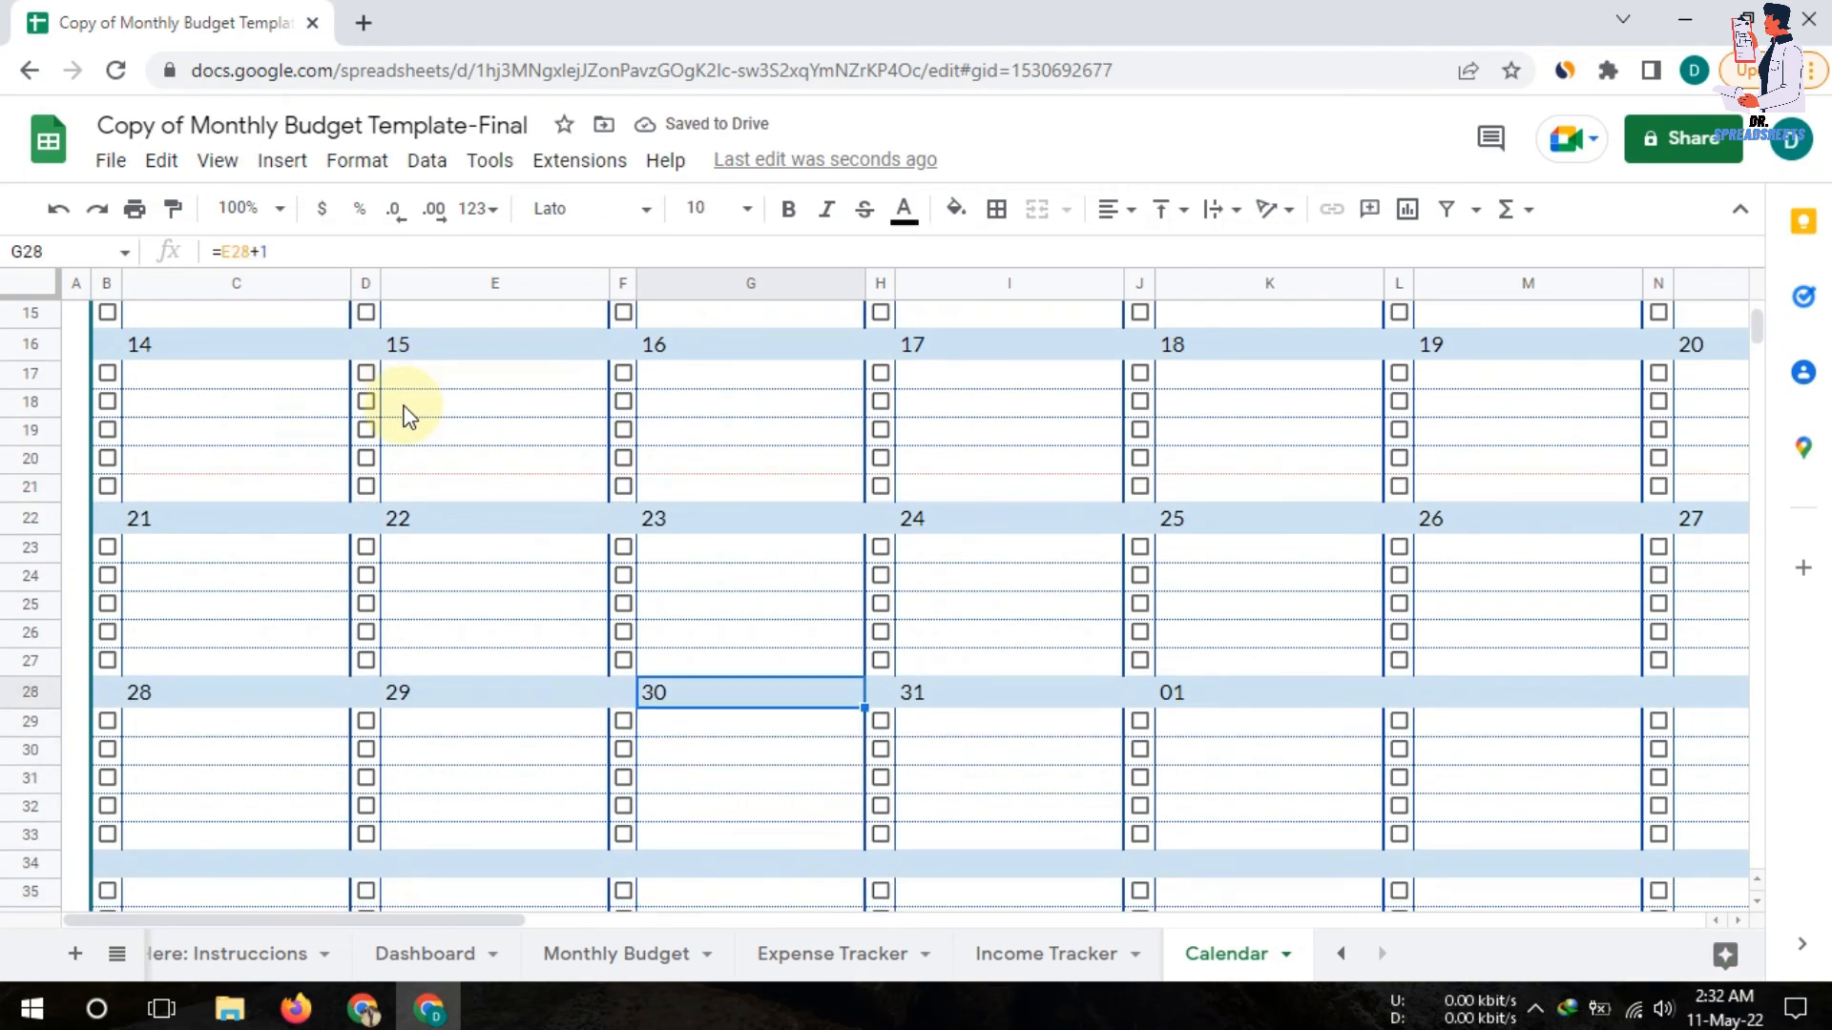
{"action": "key", "text": "Right"}
{"action": "key", "text": "Right"}
{"action": "key", "text": "Right"}
{"action": "key", "text": "Right"}
{"action": "key", "text": "Delete"}
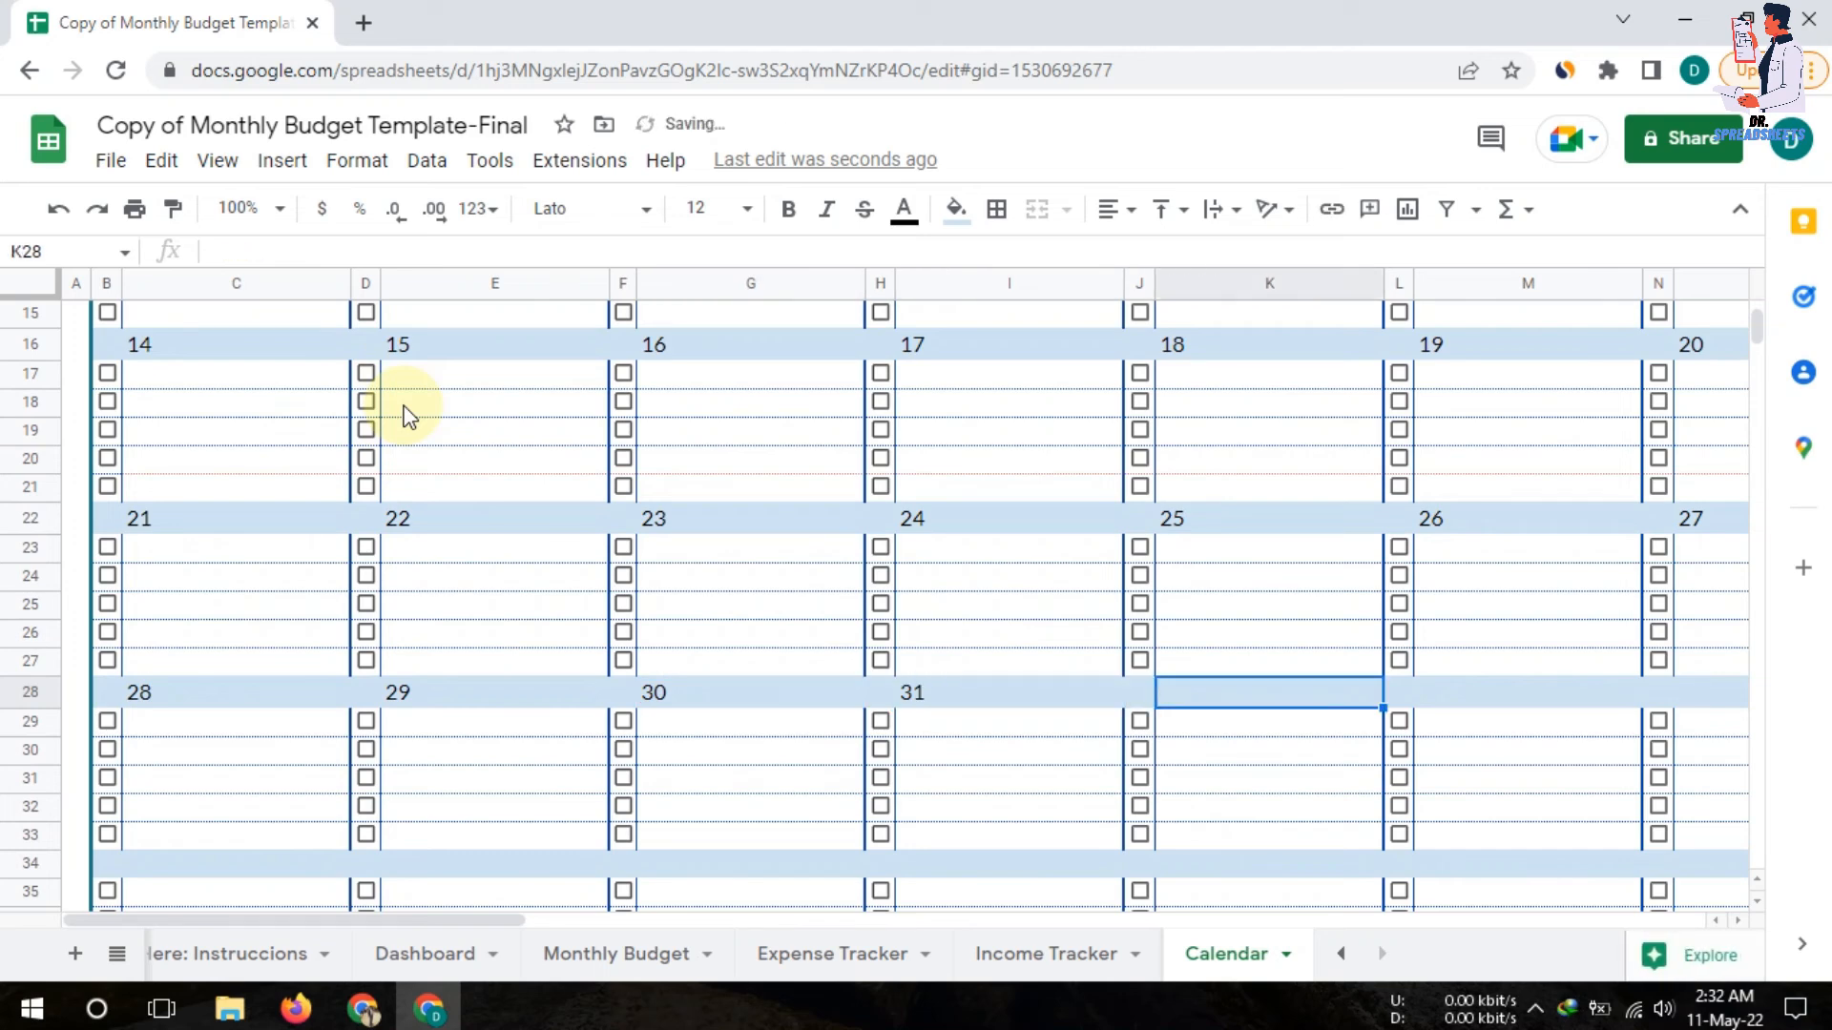
Review the January 2024 calendar's dates from the last week back up to the title
{"action": "key", "text": "Left"}
{"action": "key", "text": "Up"}
{"action": "key", "text": "Up"}
{"action": "key", "text": "Up"}
{"action": "key", "text": "Up"}
{"action": "key", "text": "Up"}
{"action": "key", "text": "Up"}
{"action": "key", "text": "Up"}
{"action": "key", "text": "Up"}
{"action": "key", "text": "Up"}
{"action": "key", "text": "Up"}
{"action": "key", "text": "Up"}
{"action": "key", "text": "Up"}
{"action": "key", "text": "Up"}
{"action": "key", "text": "Up"}
{"action": "key", "text": "Up"}
{"action": "key", "text": "Up"}
{"action": "key", "text": "Up"}
{"action": "key", "text": "Up"}
{"action": "key", "text": "Up"}
{"action": "key", "text": "Up"}
{"action": "key", "text": "Up"}
{"action": "key", "text": "Up"}
{"action": "key", "text": "Up"}
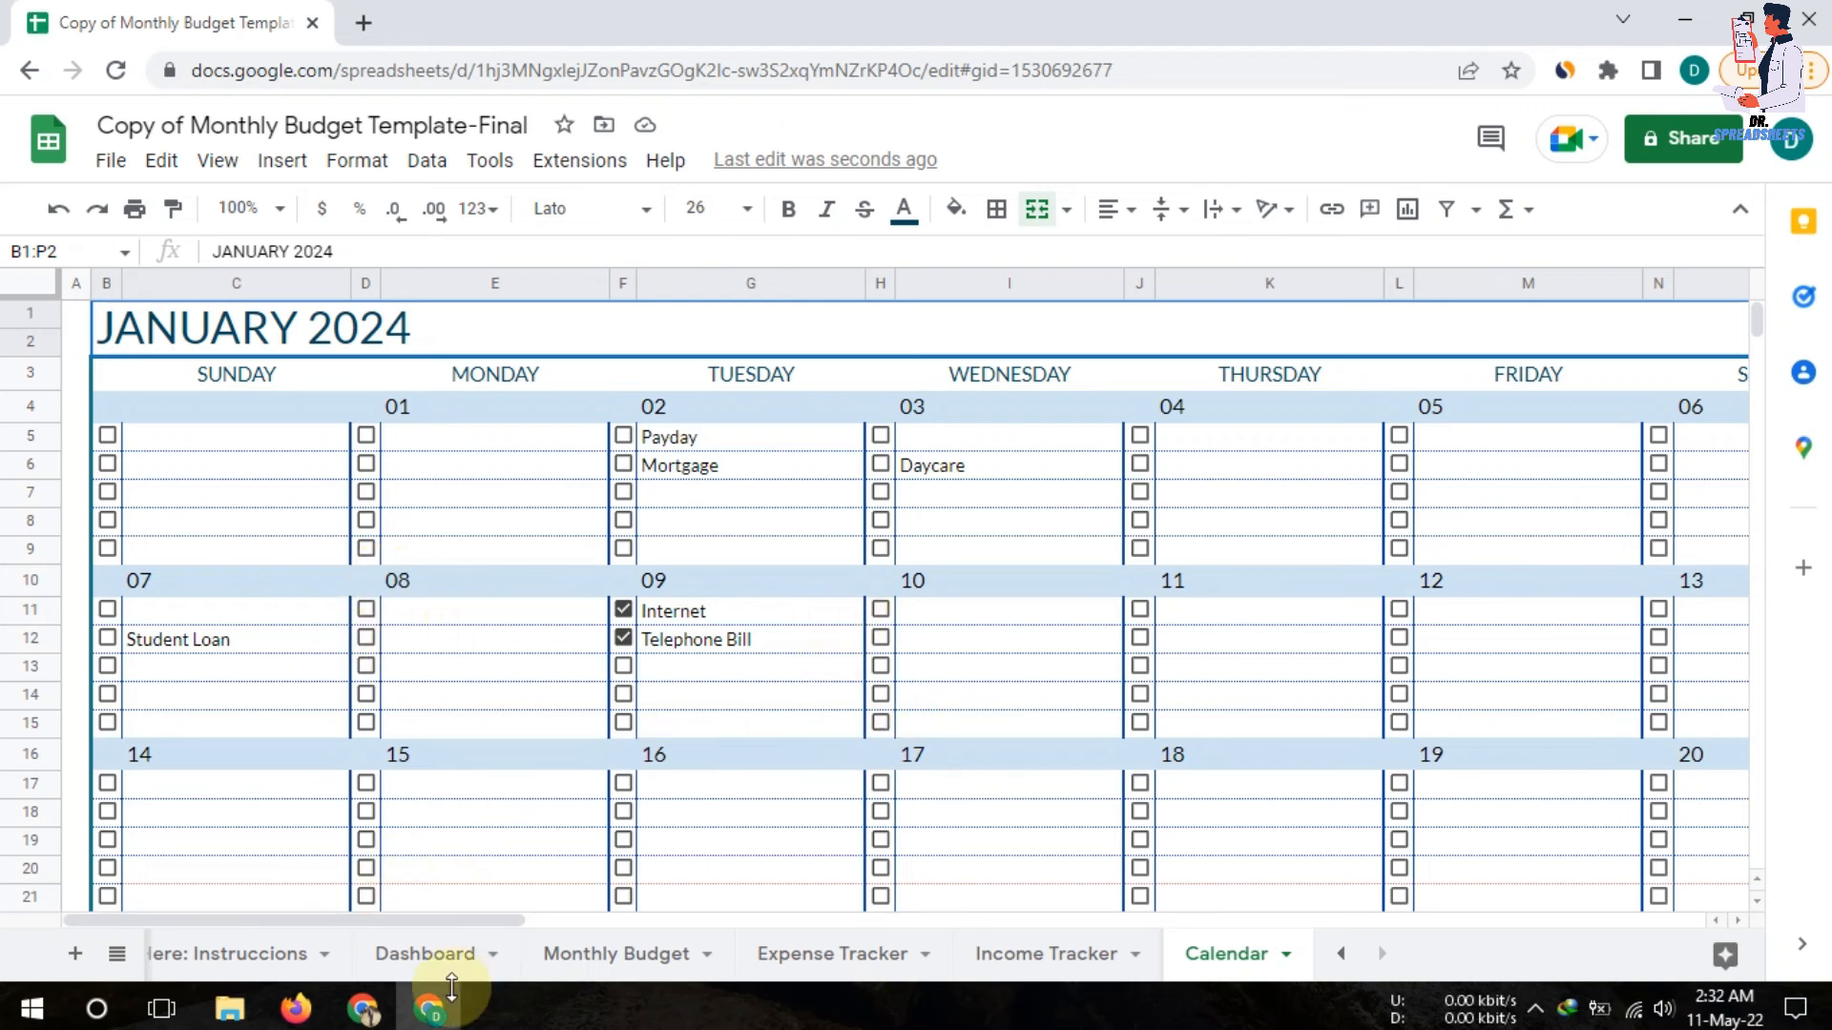
Open the instructions sheet, check where a copy of the spreadsheet can be made, and select the master copy note in B5
{"action": "left_click", "coordinate": [208, 953]}
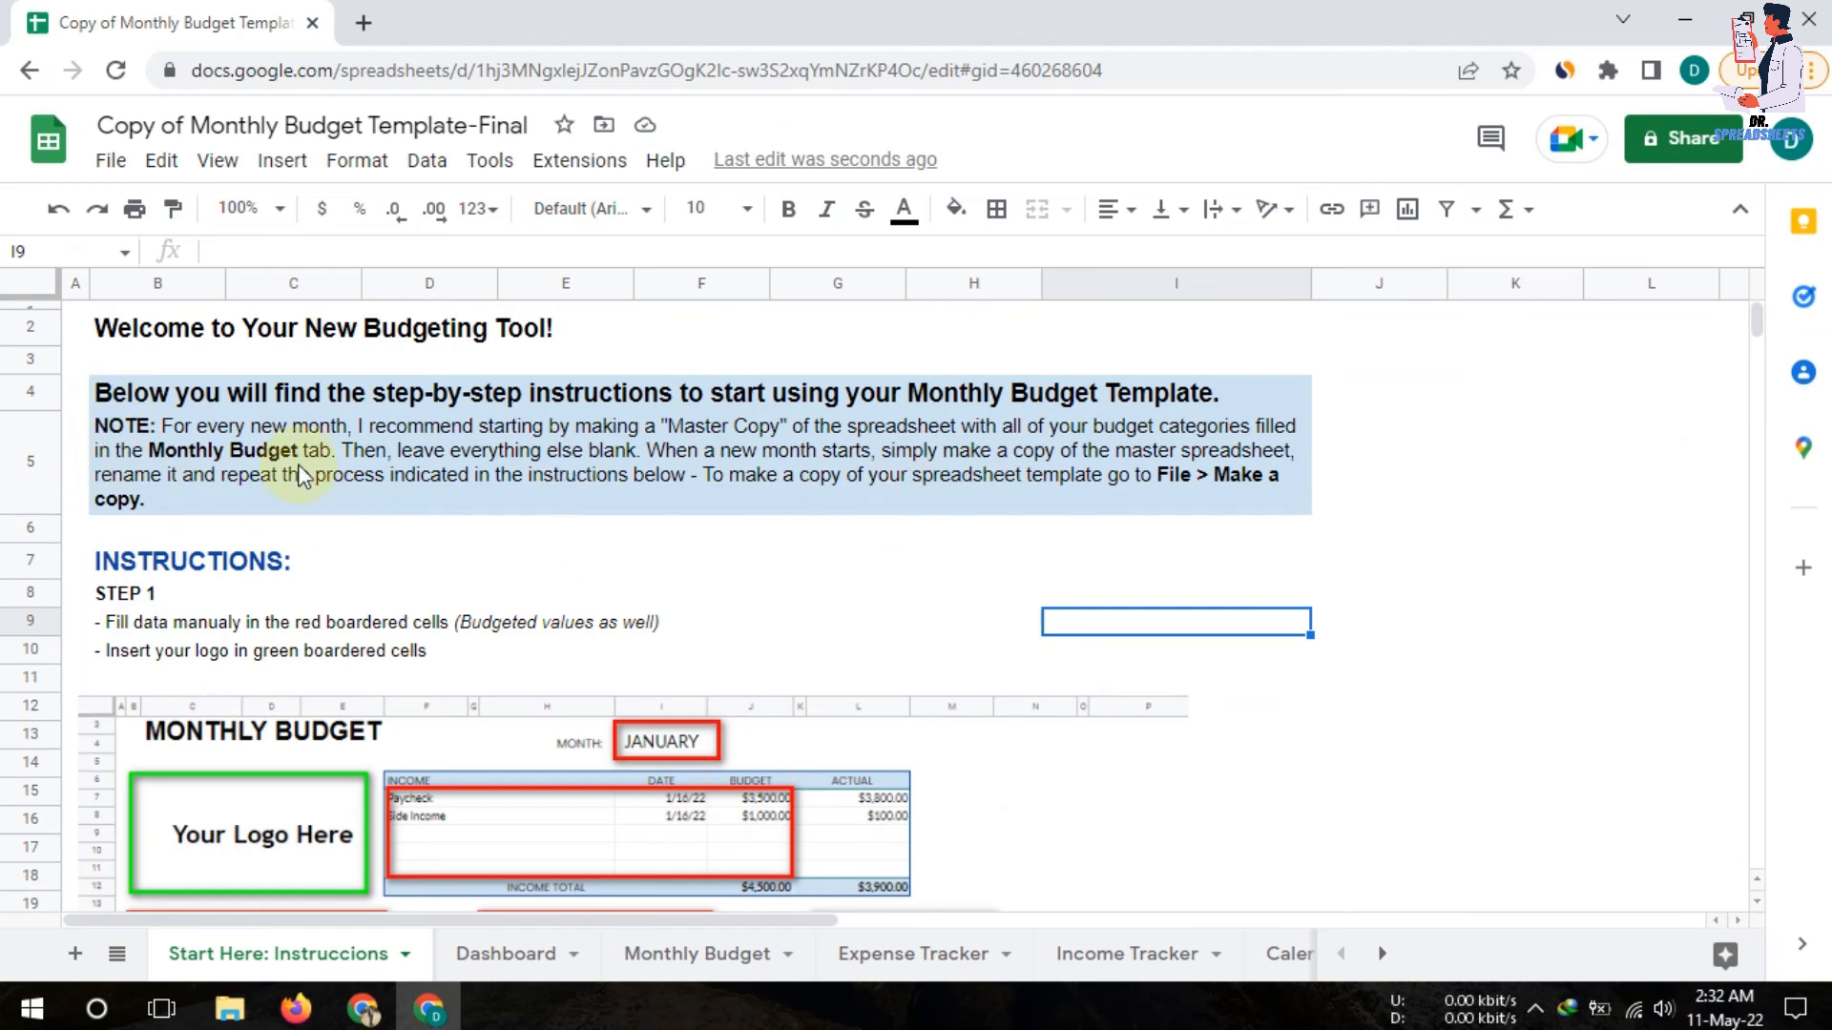
{"action": "left_click", "coordinate": [112, 161]}
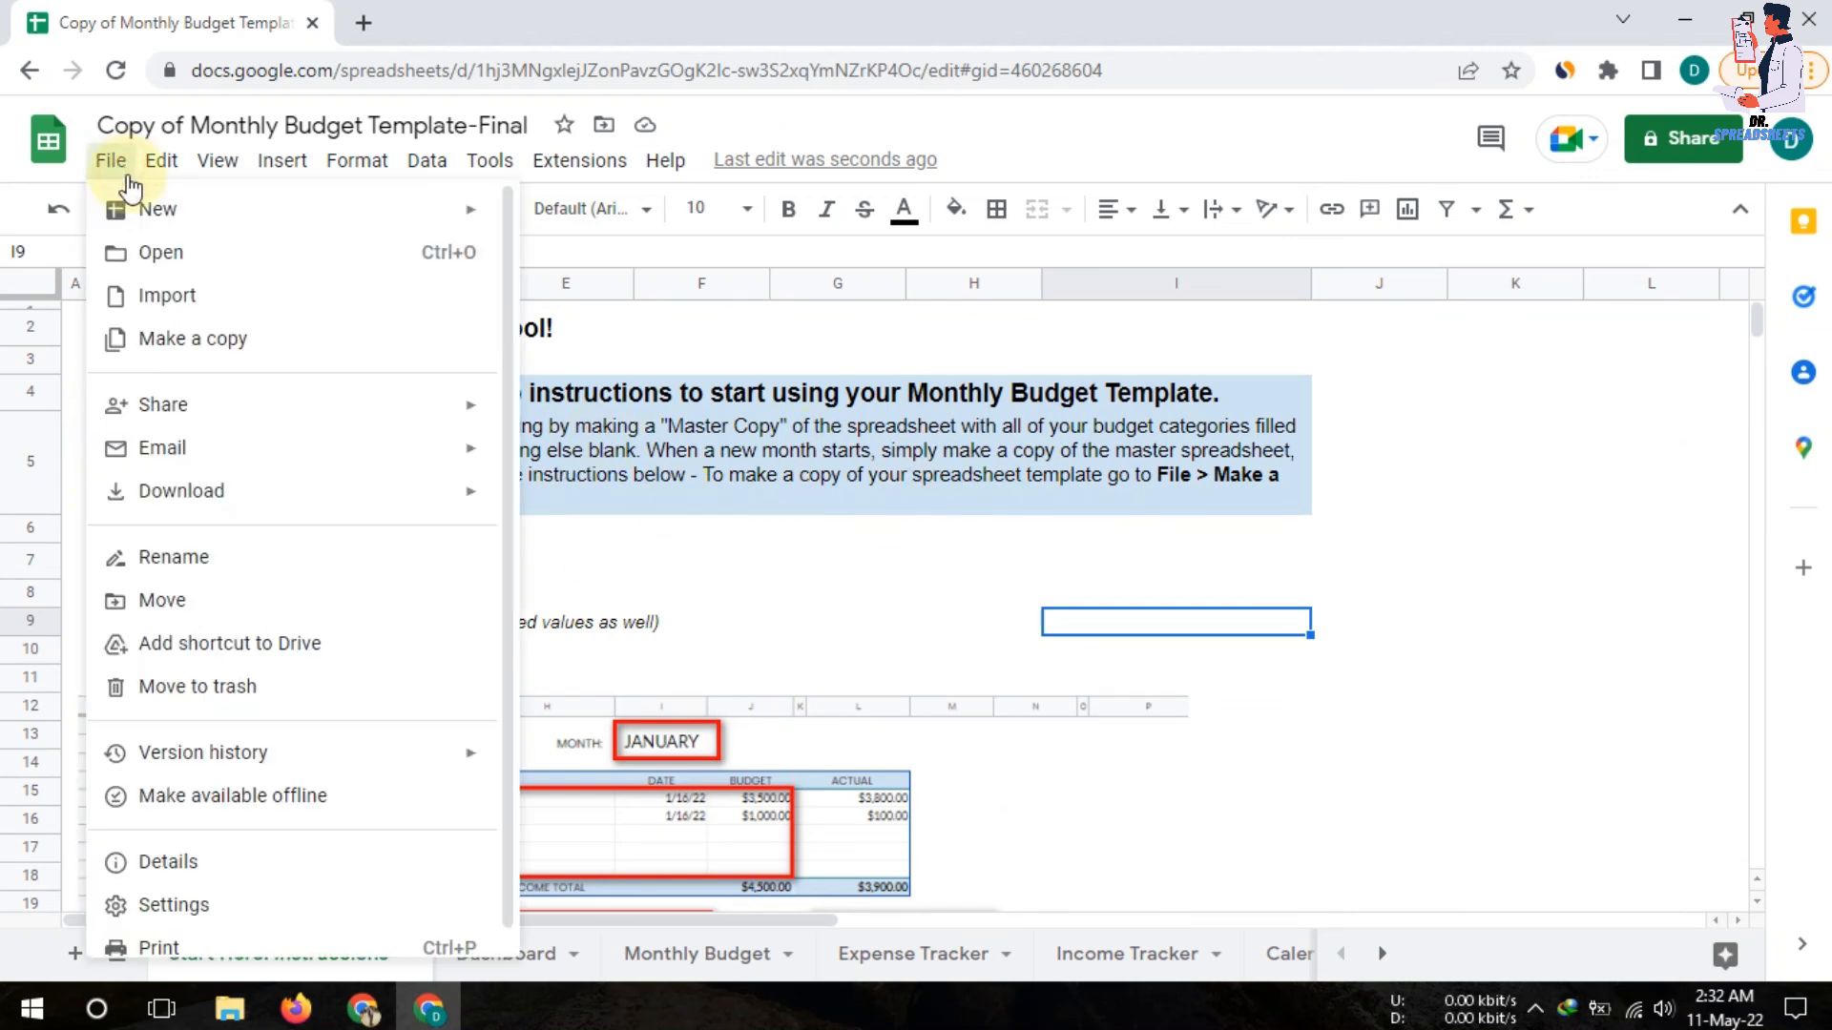
{"action": "left_click", "coordinate": [760, 487]}
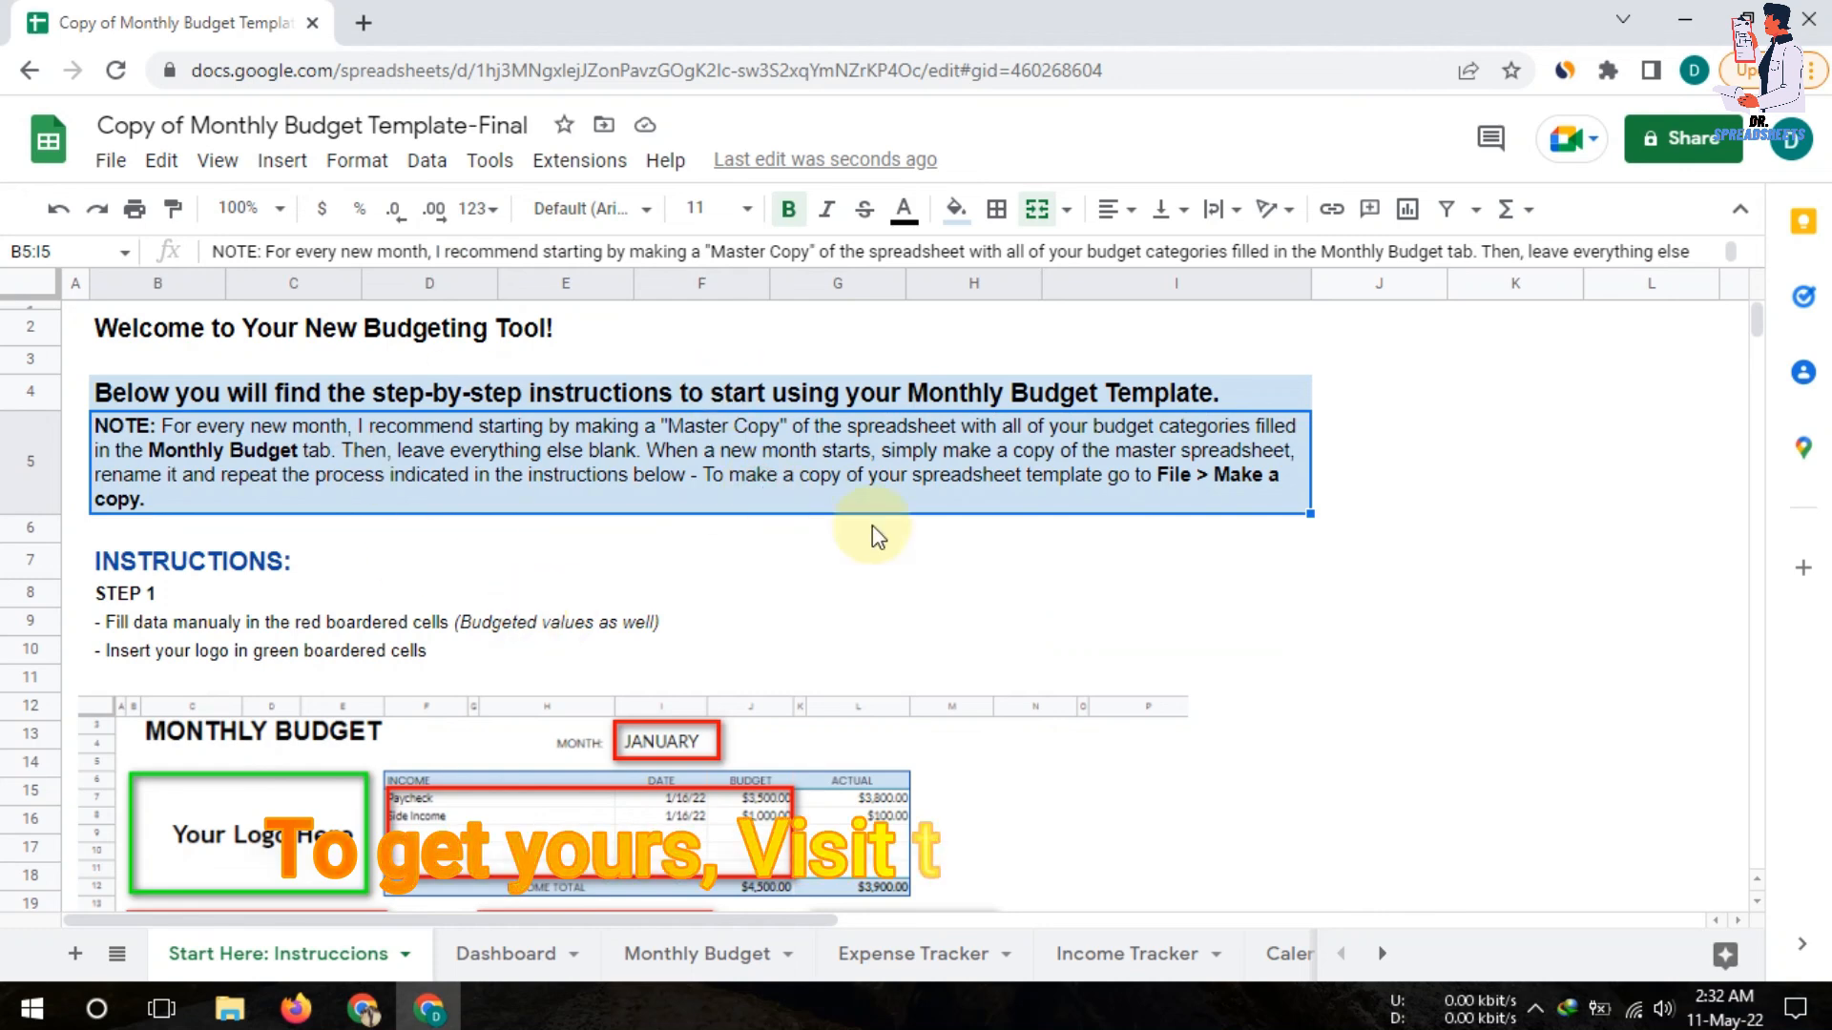
Review the Dashboard sheet's summary tables and budget charts, ending back at its title
{"action": "scroll", "coordinate": [804, 520], "scroll_direction": "down", "scroll_amount": 2}
{"action": "scroll", "coordinate": [804, 517], "scroll_direction": "up", "scroll_amount": 2}
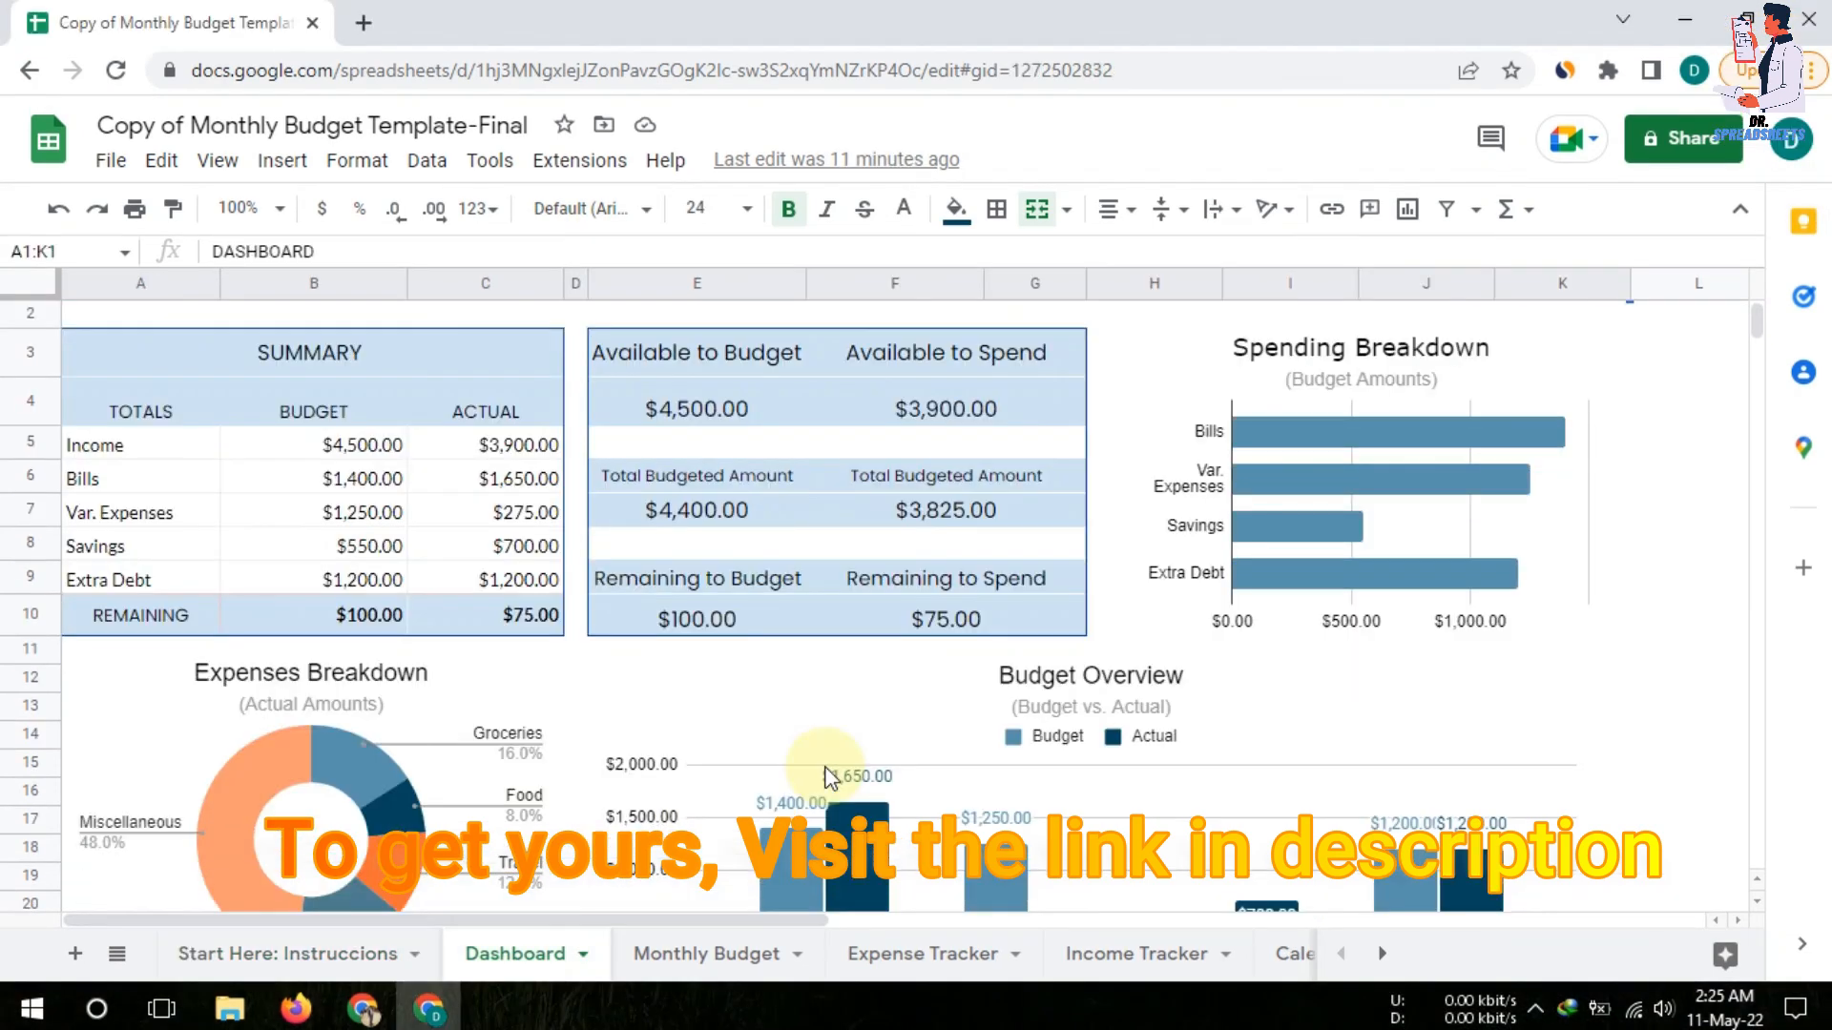
{"action": "scroll", "coordinate": [828, 777], "scroll_direction": "down", "scroll_amount": 4}
{"action": "scroll", "coordinate": [828, 778], "scroll_direction": "up", "scroll_amount": 5}
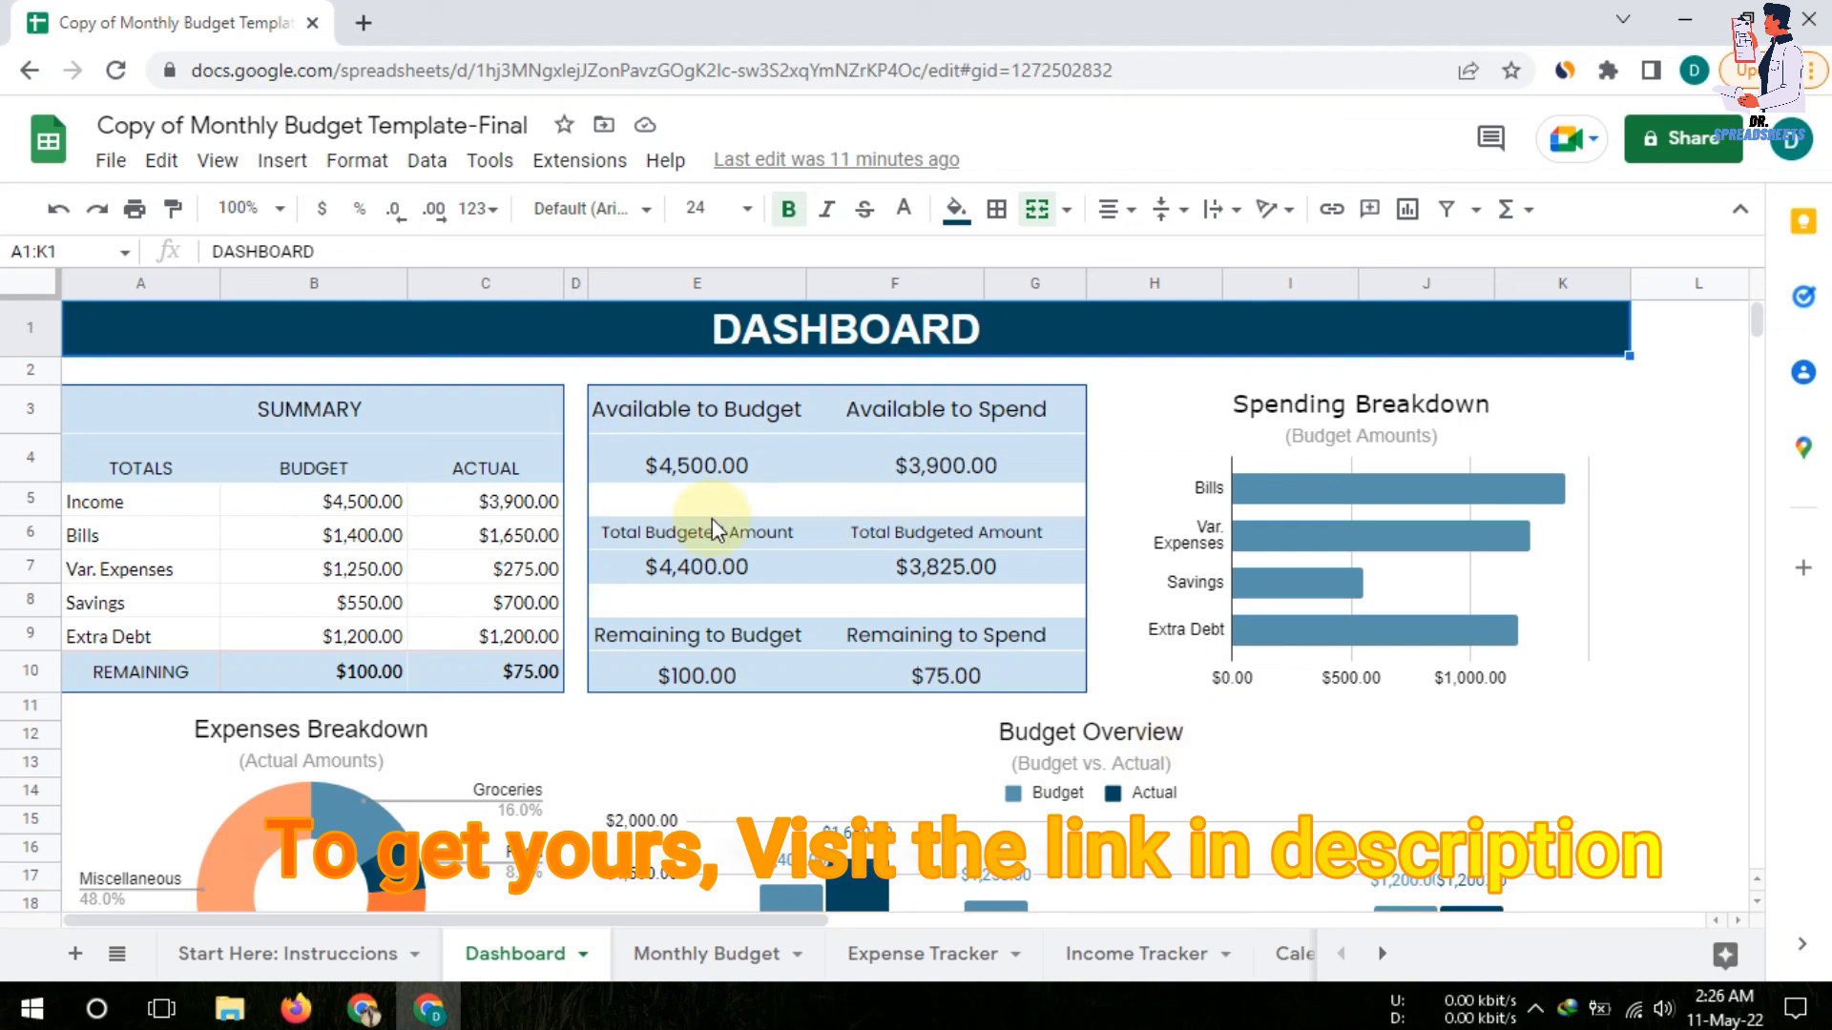
Show the Monthly Budget sheet from its title and income table at the start
{"action": "left_click", "coordinate": [672, 954]}
{"action": "scroll", "coordinate": [606, 682], "scroll_direction": "up", "scroll_amount": 4}
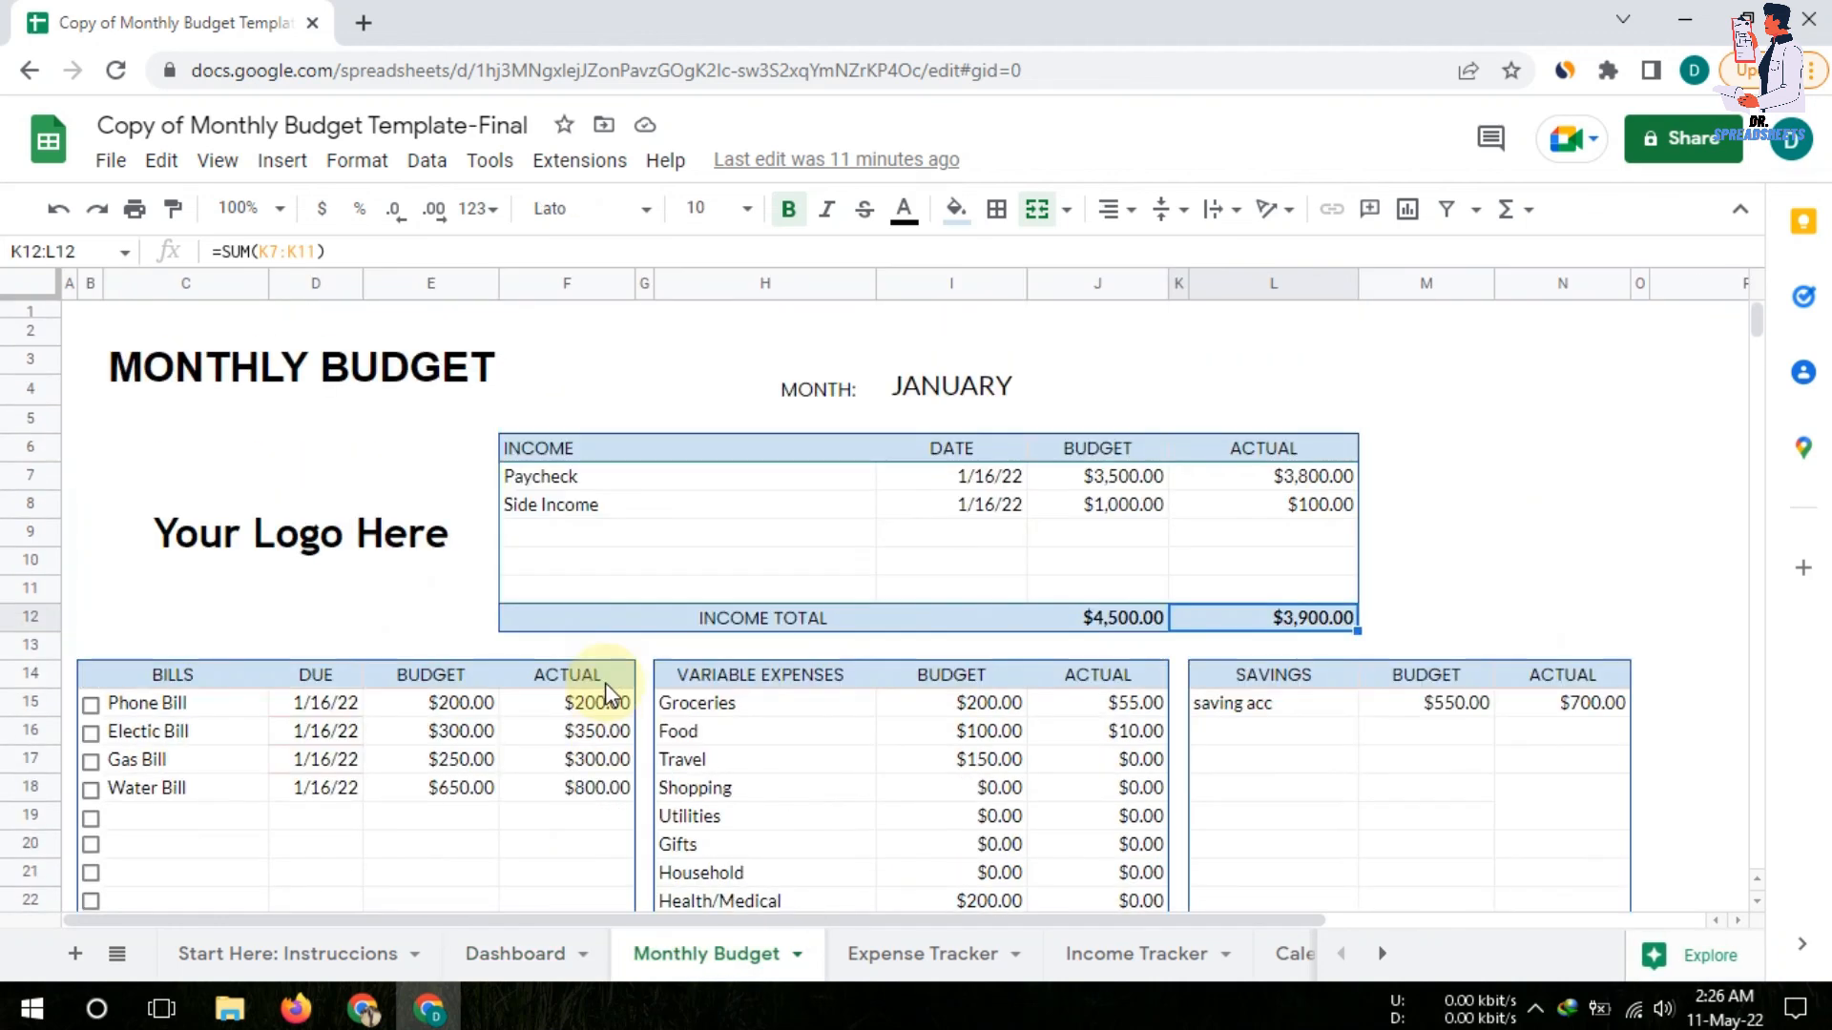